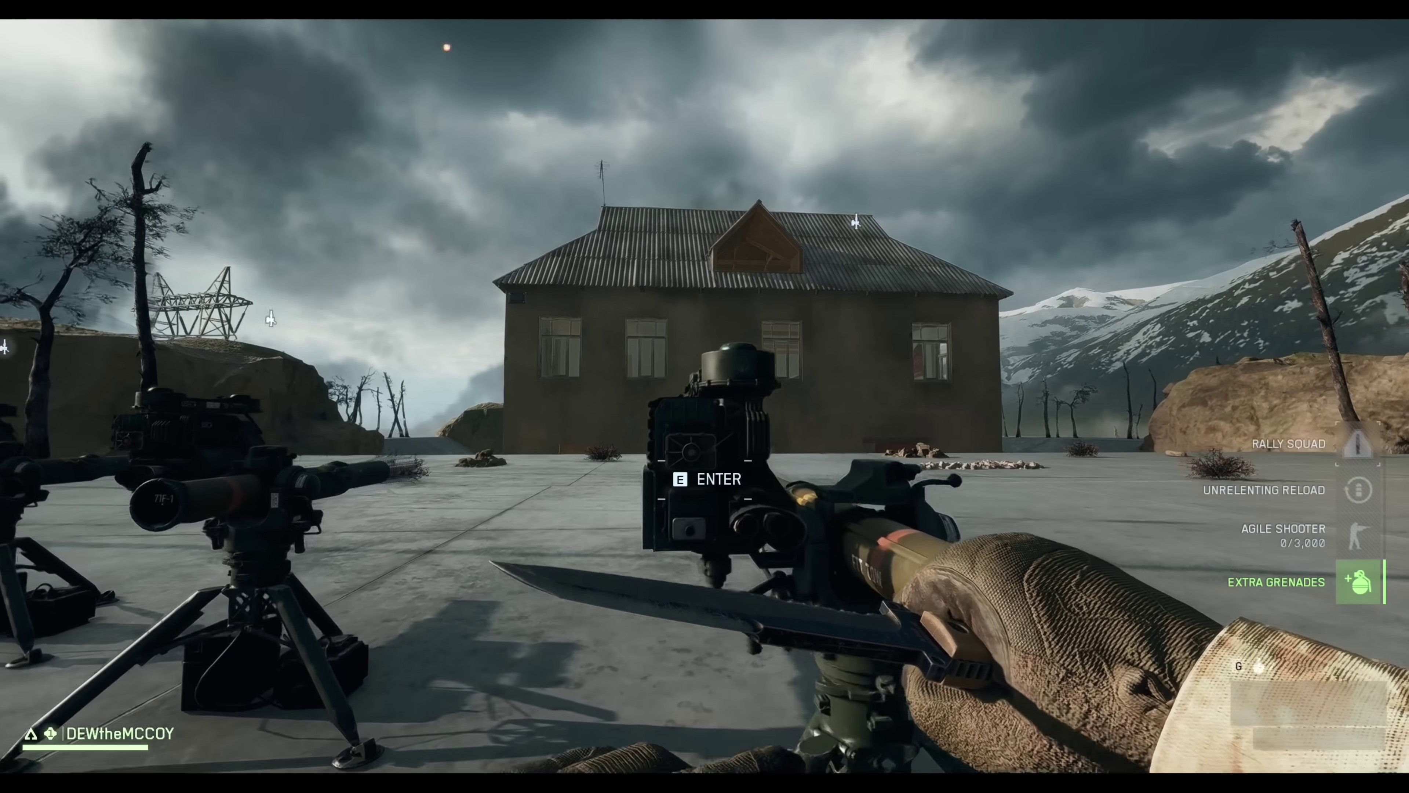
{"action": "key", "text": "e"}
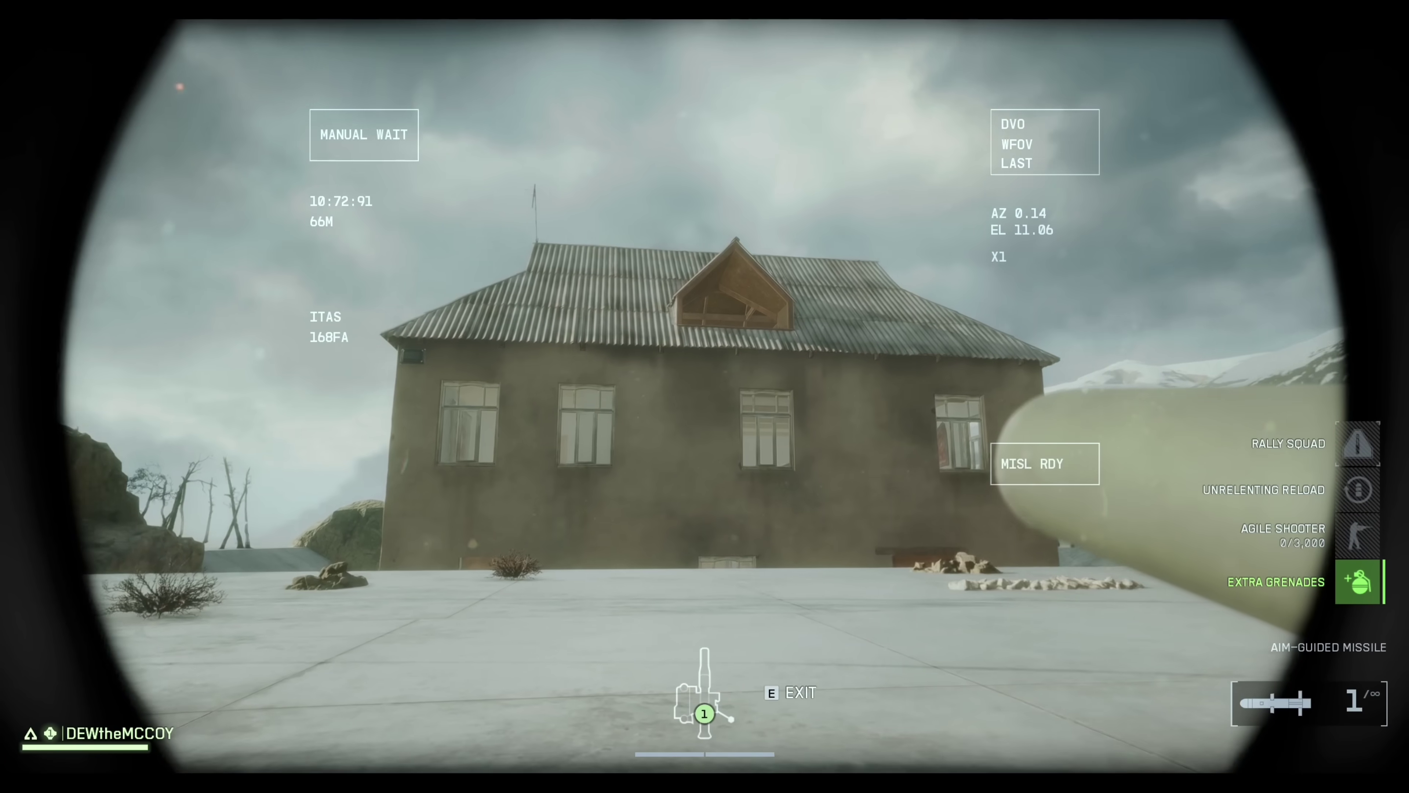
{"action": "left_click", "coordinate": [705, 396]}
{"action": "key", "text": "e"}
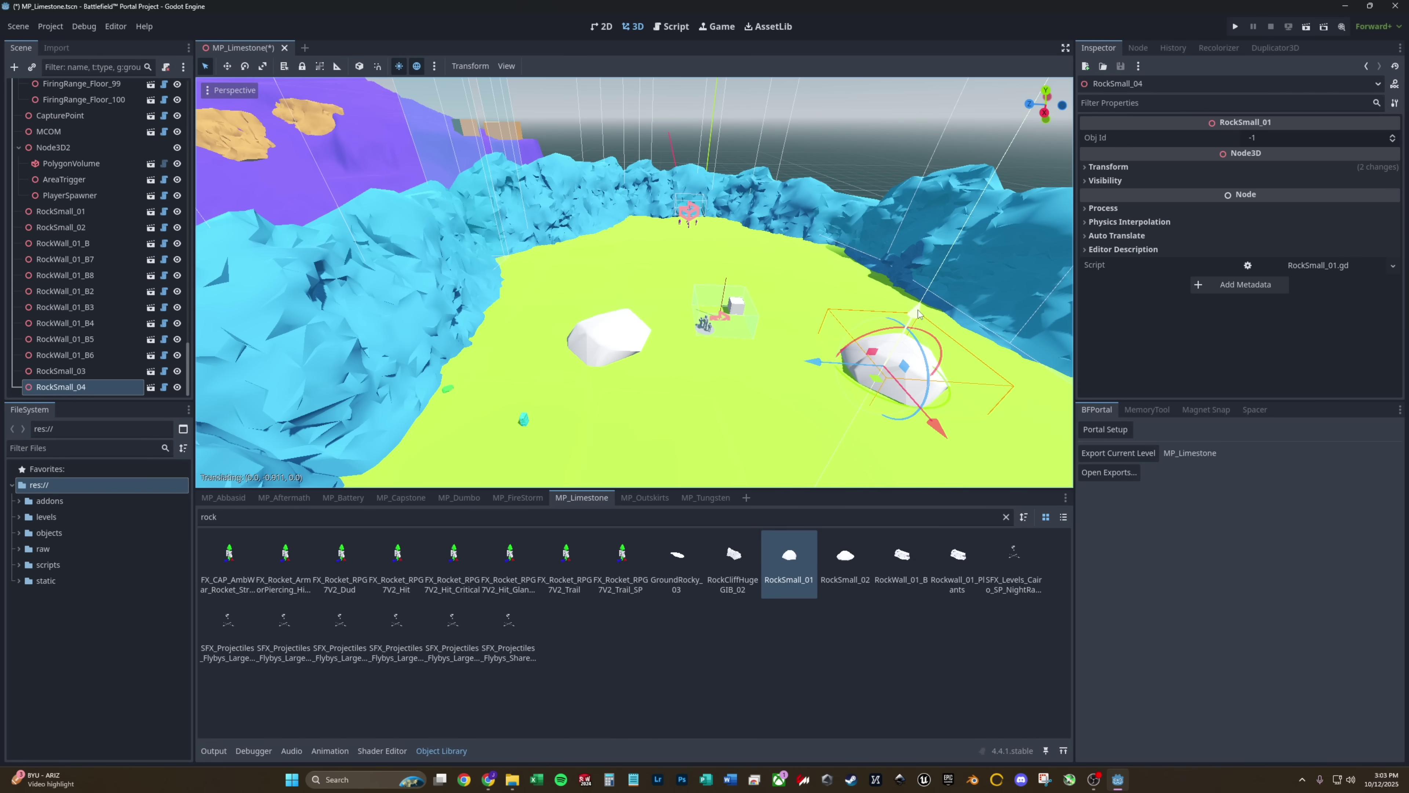
- Duplicate the RockSmall_04 rock, move the copy across the playable ground, and duplicate it twice more
{"action": "key", "text": "ctrl+d"}
{"action": "left_click_drag", "start_coordinate": [874, 380], "coordinate": [579, 266]}
{"action": "key", "text": "ctrl+d"}
{"action": "key", "text": "ctrl+d"}
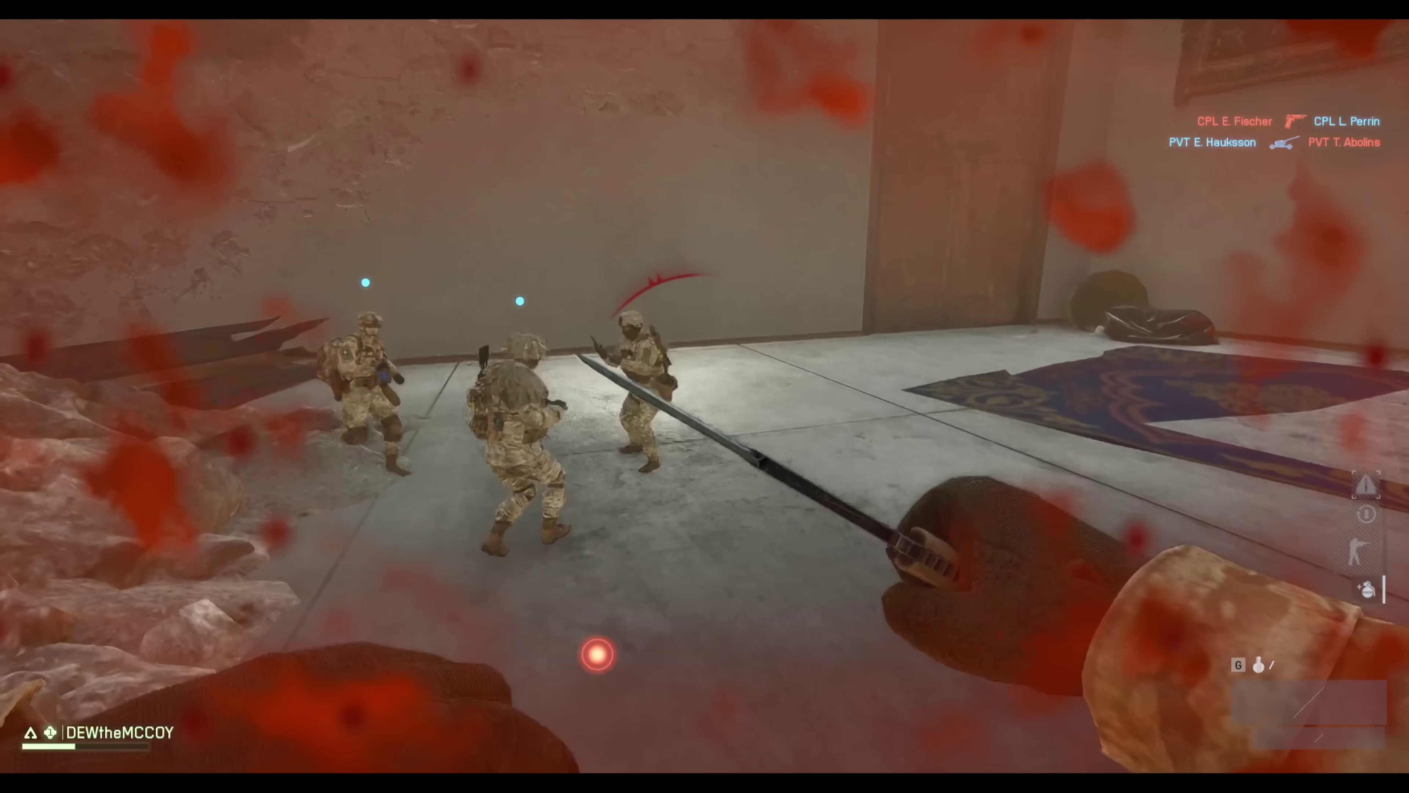
{"action": "key", "text": "v"}
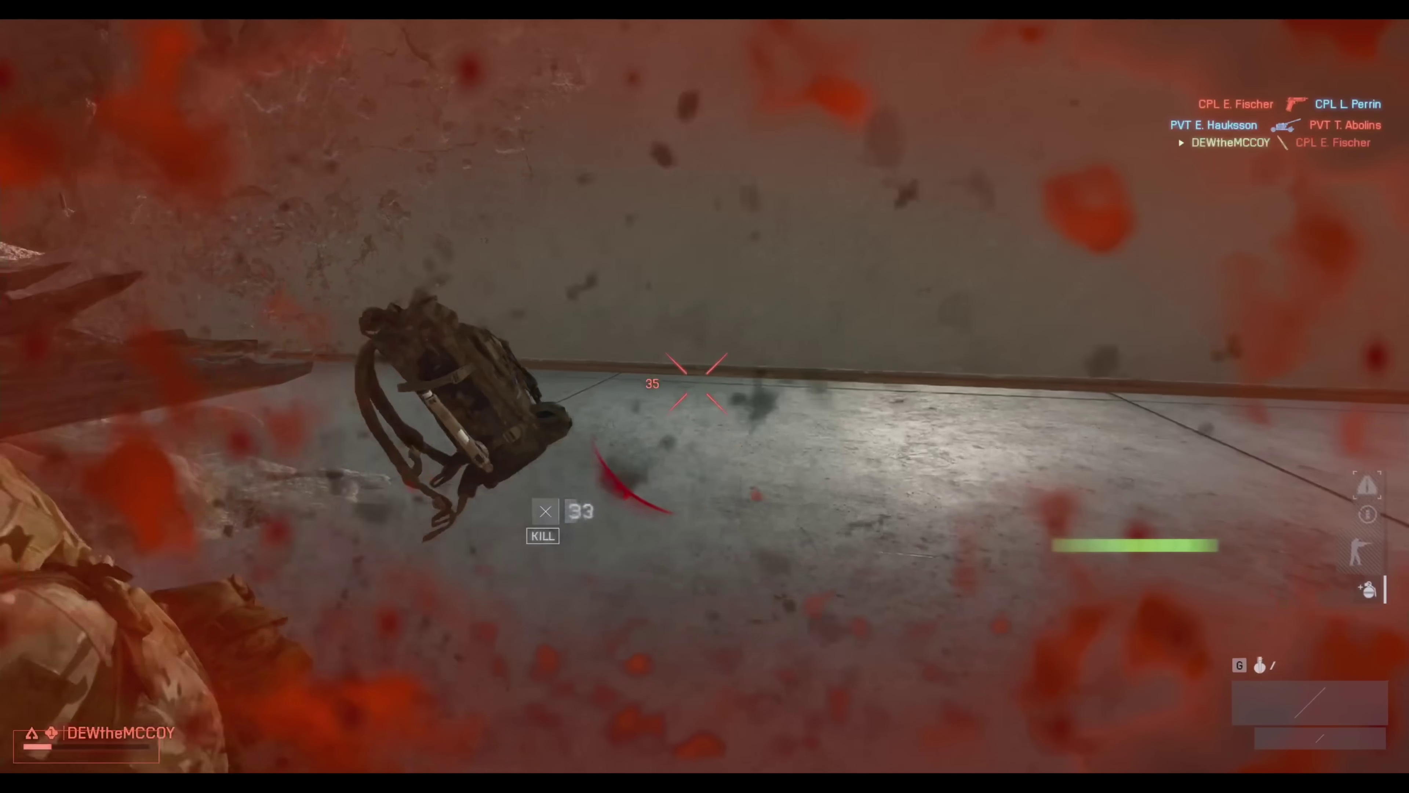
{"action": "key", "text": "w"}
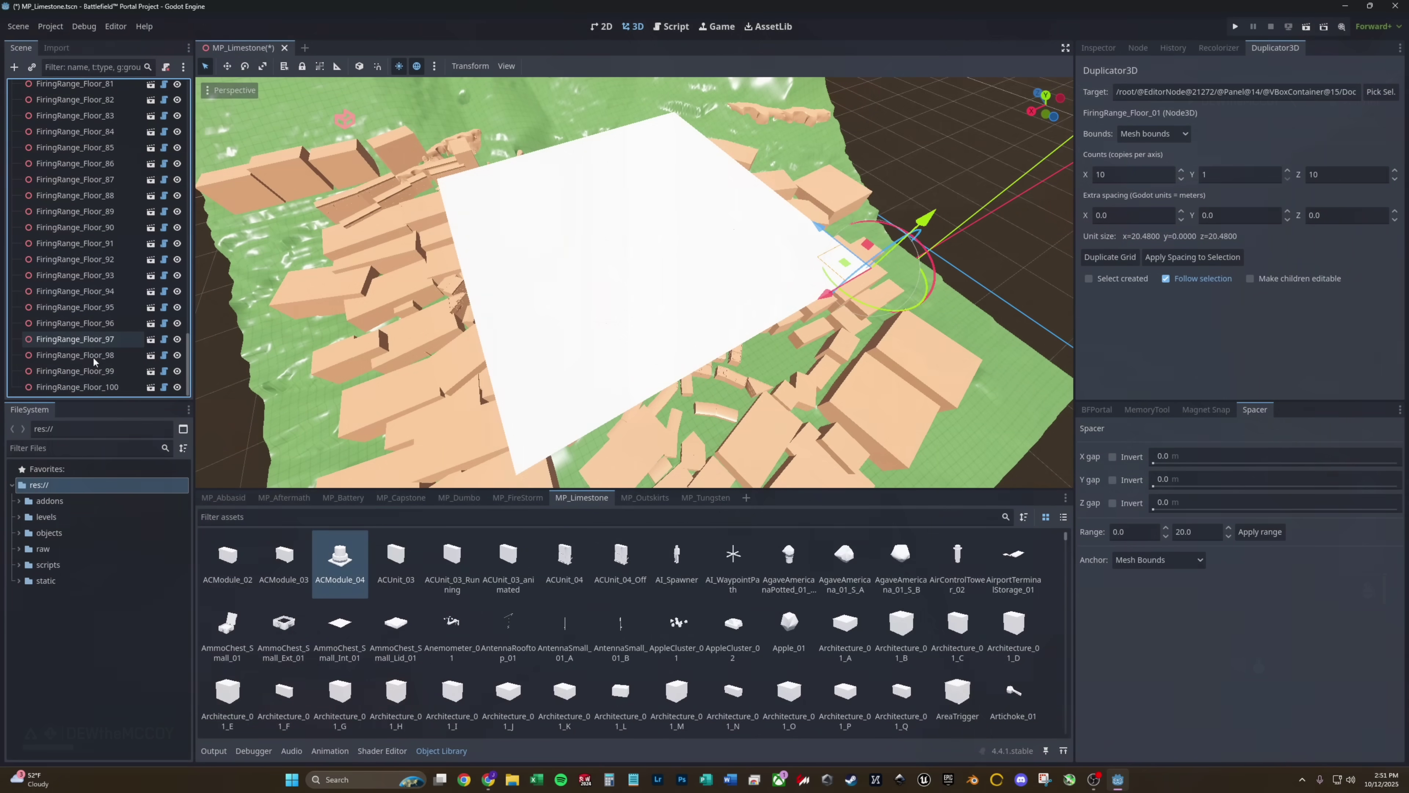
- Select the run of FiringRange_Floor tiles through FiringRange_Floor_100 in the scene tree
{"action": "left_click", "coordinate": [85, 387], "text": "shift"}
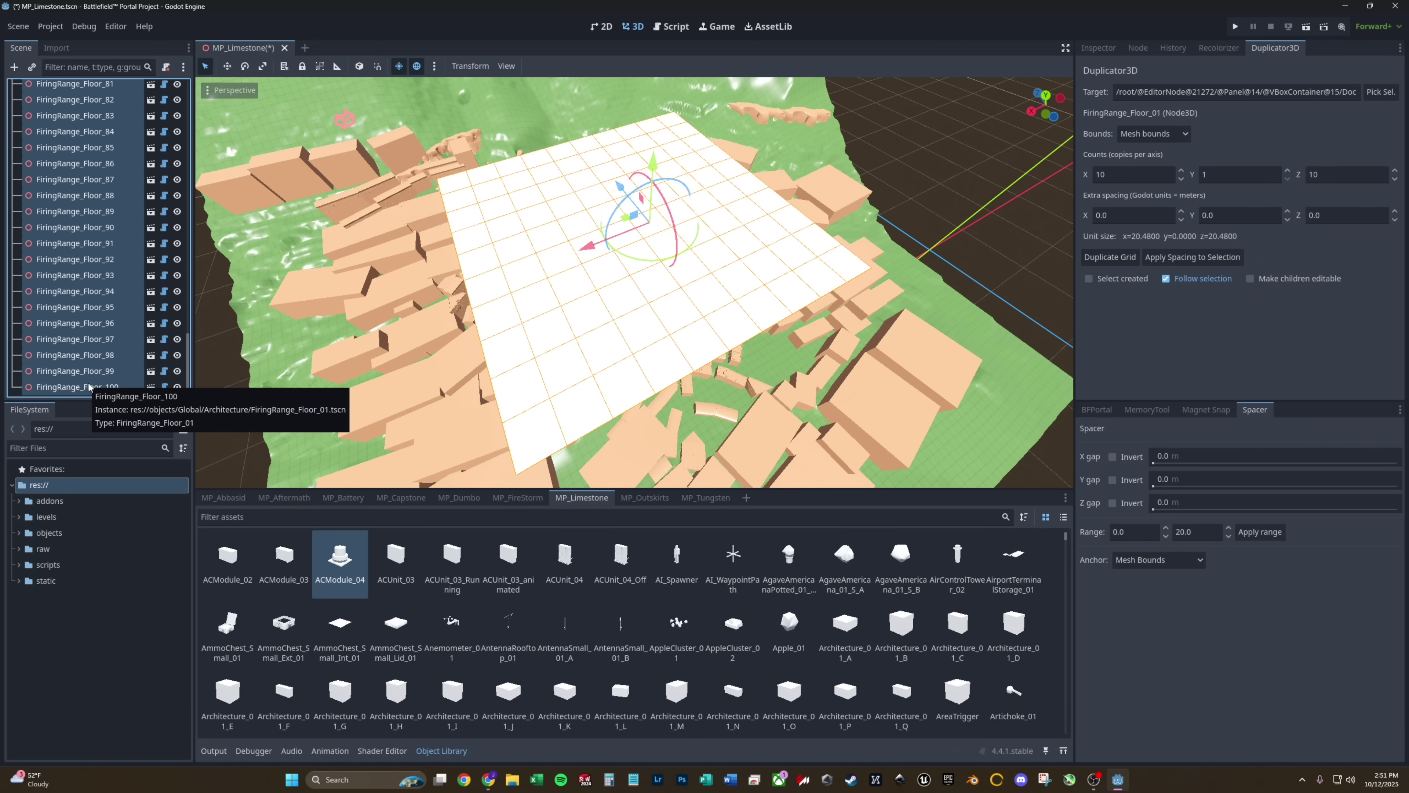
{"action": "right_click", "coordinate": [81, 388]}
{"action": "left_click", "coordinate": [128, 536]}
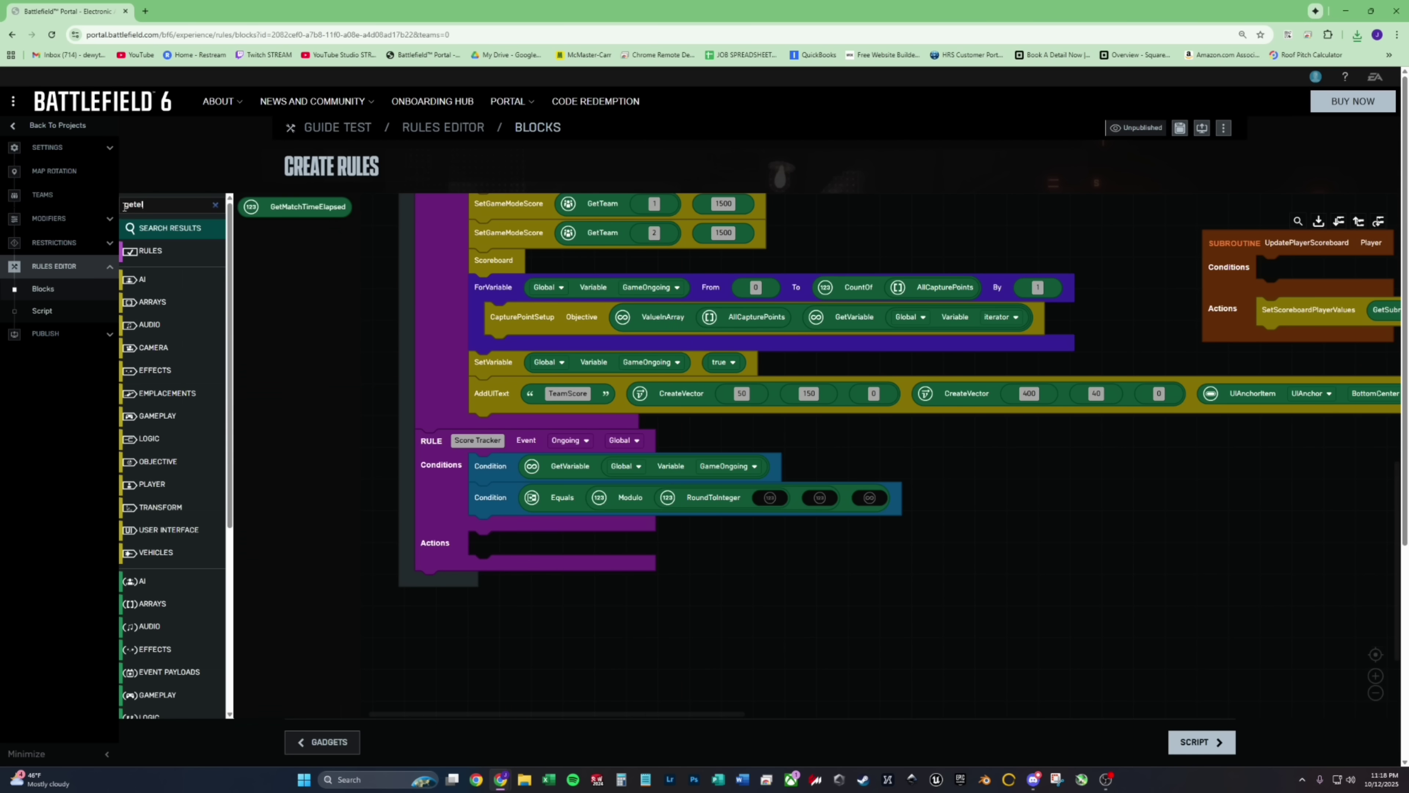
- Place a GetMatchTimeElapsed block in the RoundToInteger slot of the Score Tracker rule's second condition
{"action": "left_click_drag", "start_coordinate": [308, 204], "coordinate": [821, 499]}
{"action": "right_click", "coordinate": [929, 516]}
{"action": "left_click", "coordinate": [930, 510]}
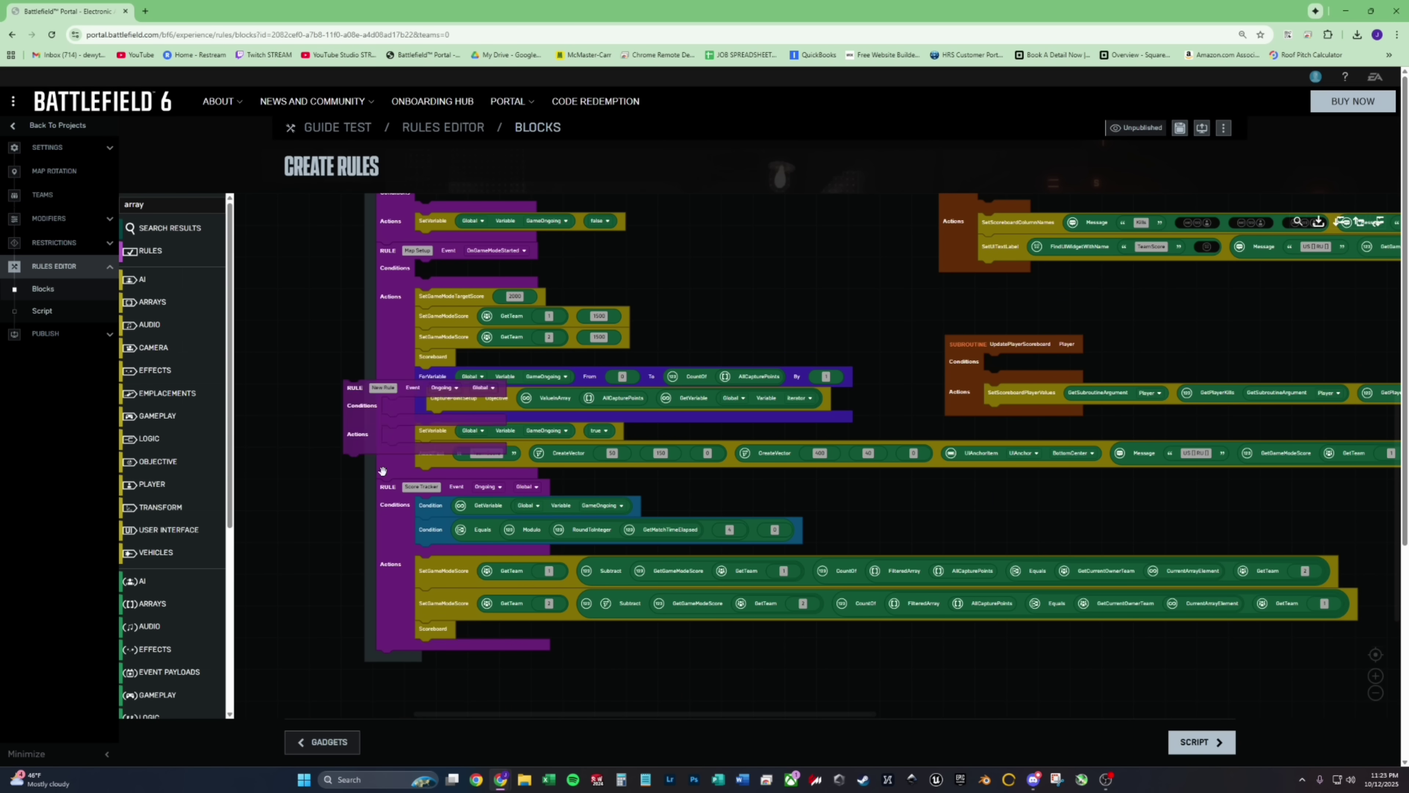
- Attach the new rule below the Score Tracker rule and stack two pasted rule copies beneath it
{"action": "left_click_drag", "start_coordinate": [382, 471], "coordinate": [391, 684]}
{"action": "left_click_drag", "start_coordinate": [576, 669], "coordinate": [771, 389]}
{"action": "left_click", "coordinate": [591, 382]}
{"action": "key", "text": "ctrl+c"}
{"action": "key", "text": "ctrl+v"}
{"action": "key", "text": "ctrl+v"}
{"action": "left_click_drag", "start_coordinate": [605, 412], "coordinate": [589, 452]}
{"action": "left_click_drag", "start_coordinate": [623, 448], "coordinate": [591, 531]}
- Name the first copied rule "Earn Kill" and start editing the name of the rule below it
{"action": "left_click", "coordinate": [611, 452]}
{"action": "type", "text": "Earn Kill"}
{"action": "left_click", "coordinate": [613, 527]}
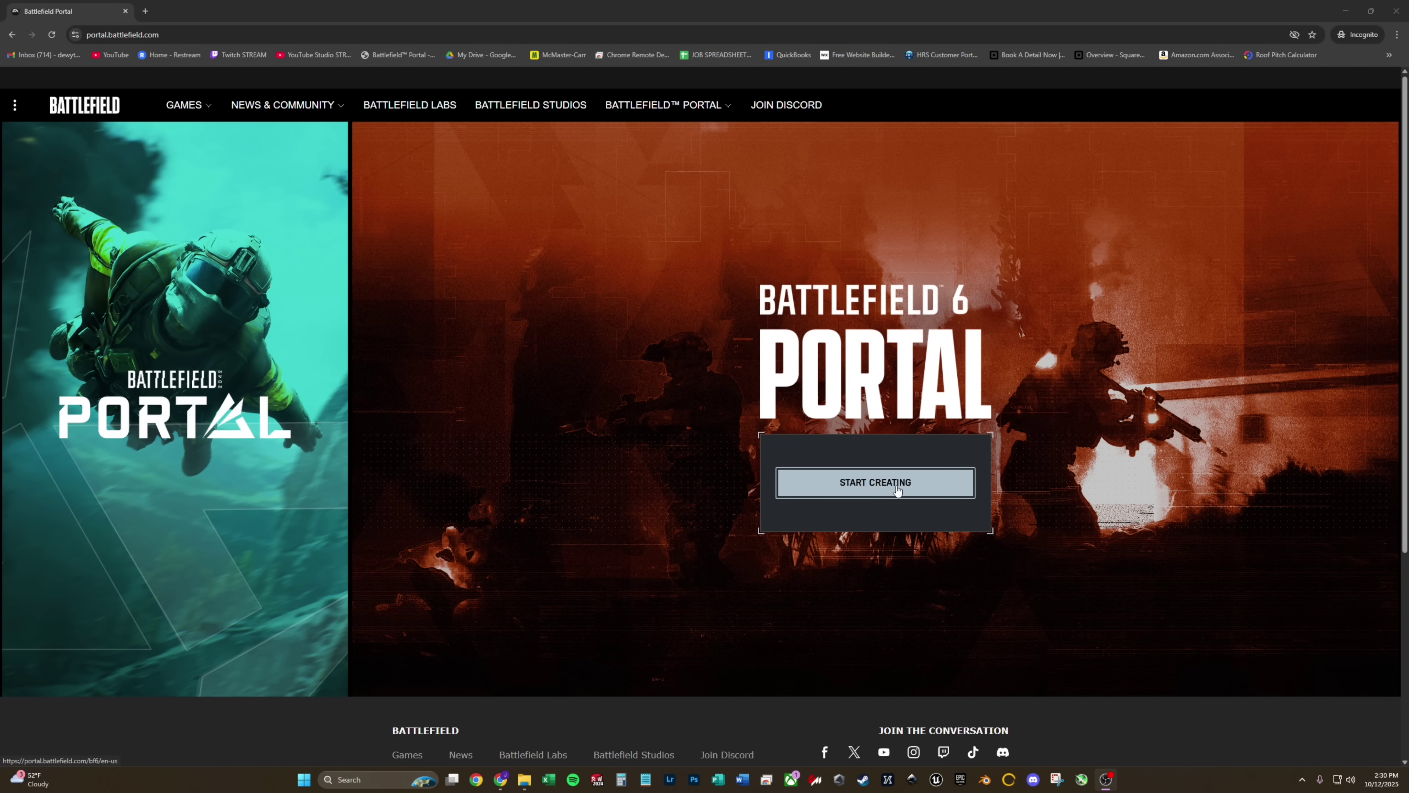
- Start creating in Battlefield 6 Portal and continue to the sign-in for the Experience Builder
{"action": "left_click", "coordinate": [897, 485]}
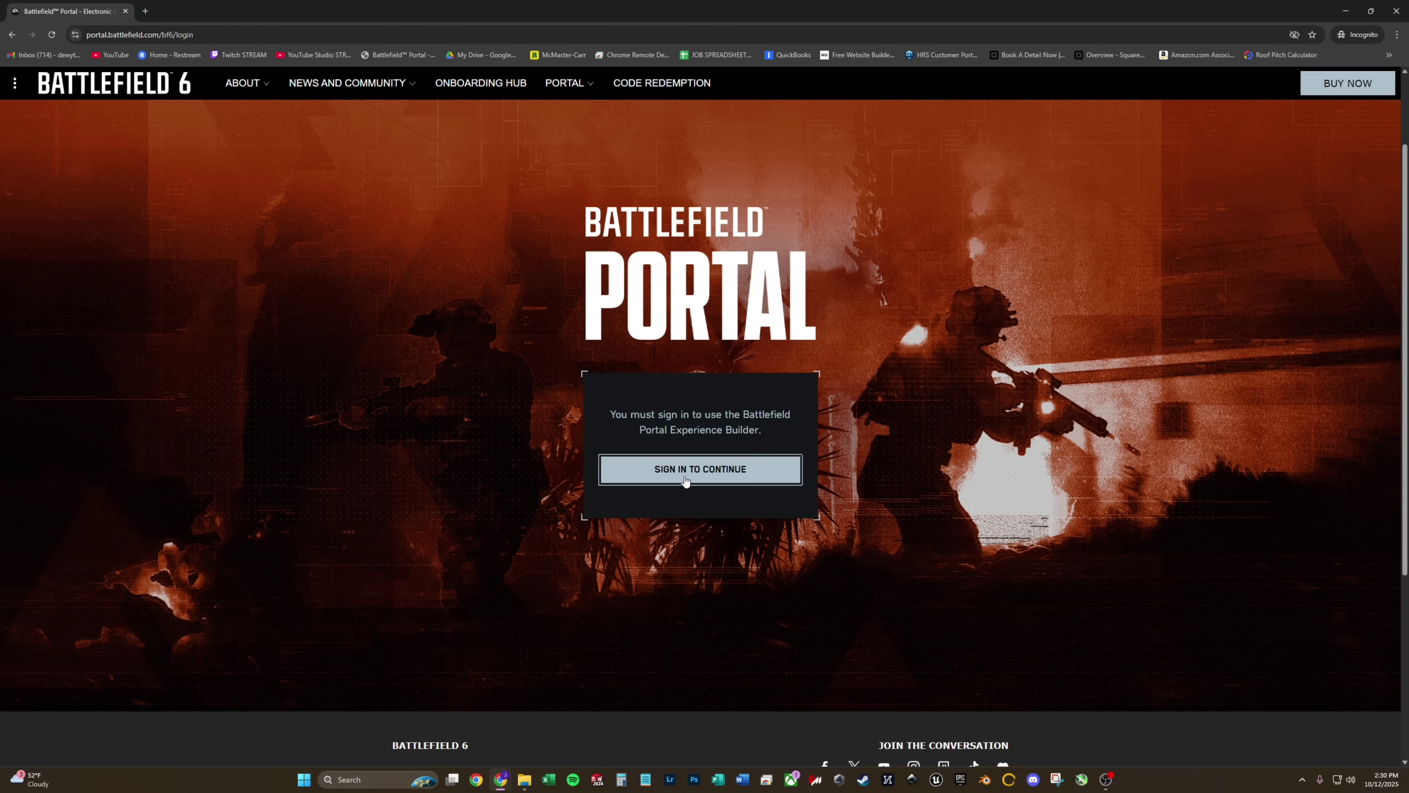
{"action": "left_click", "coordinate": [686, 480]}
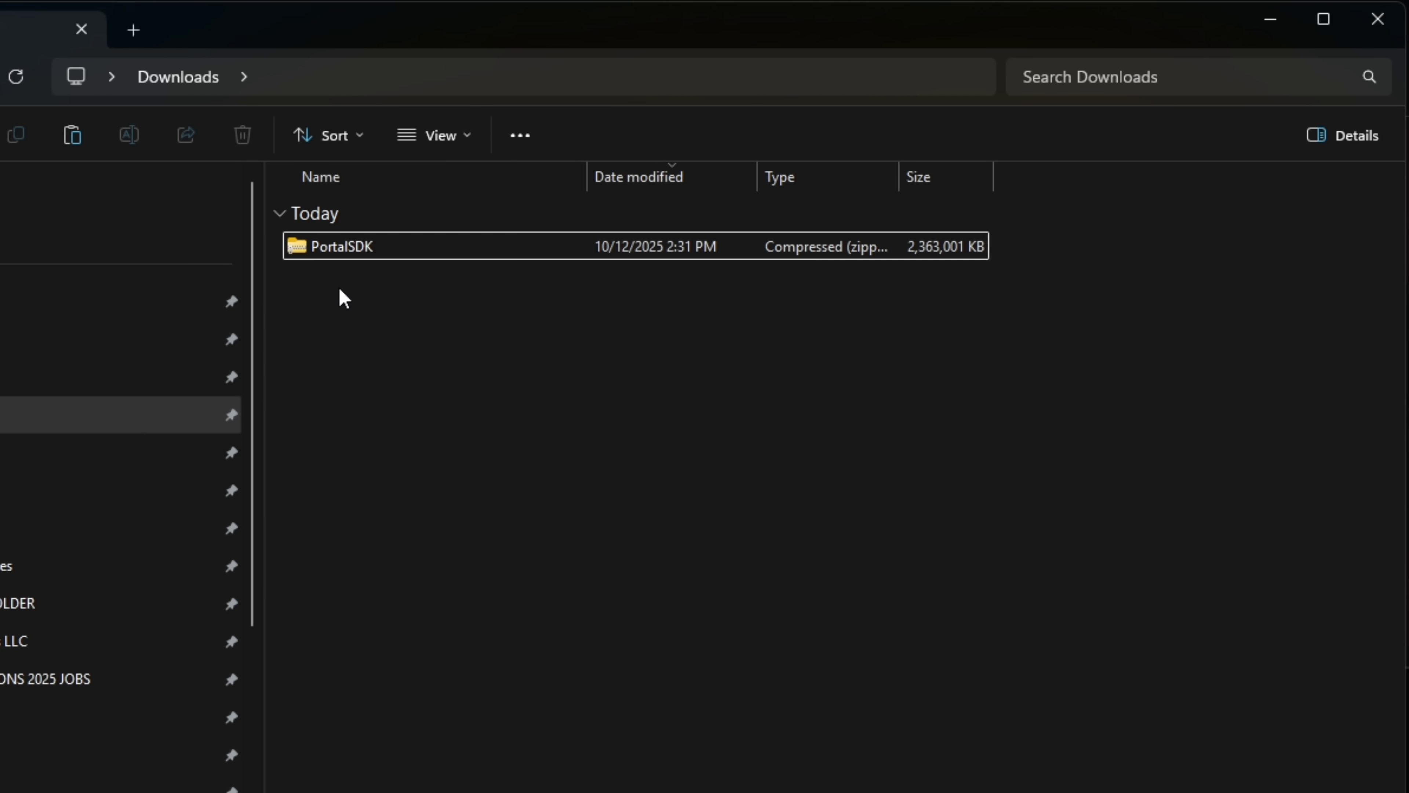
- Extract the PortalSDK archive in the Downloads folder and launch Godot_v4.4.1-stable_win64 from the extracted folder
{"action": "right_click", "coordinate": [358, 253]}
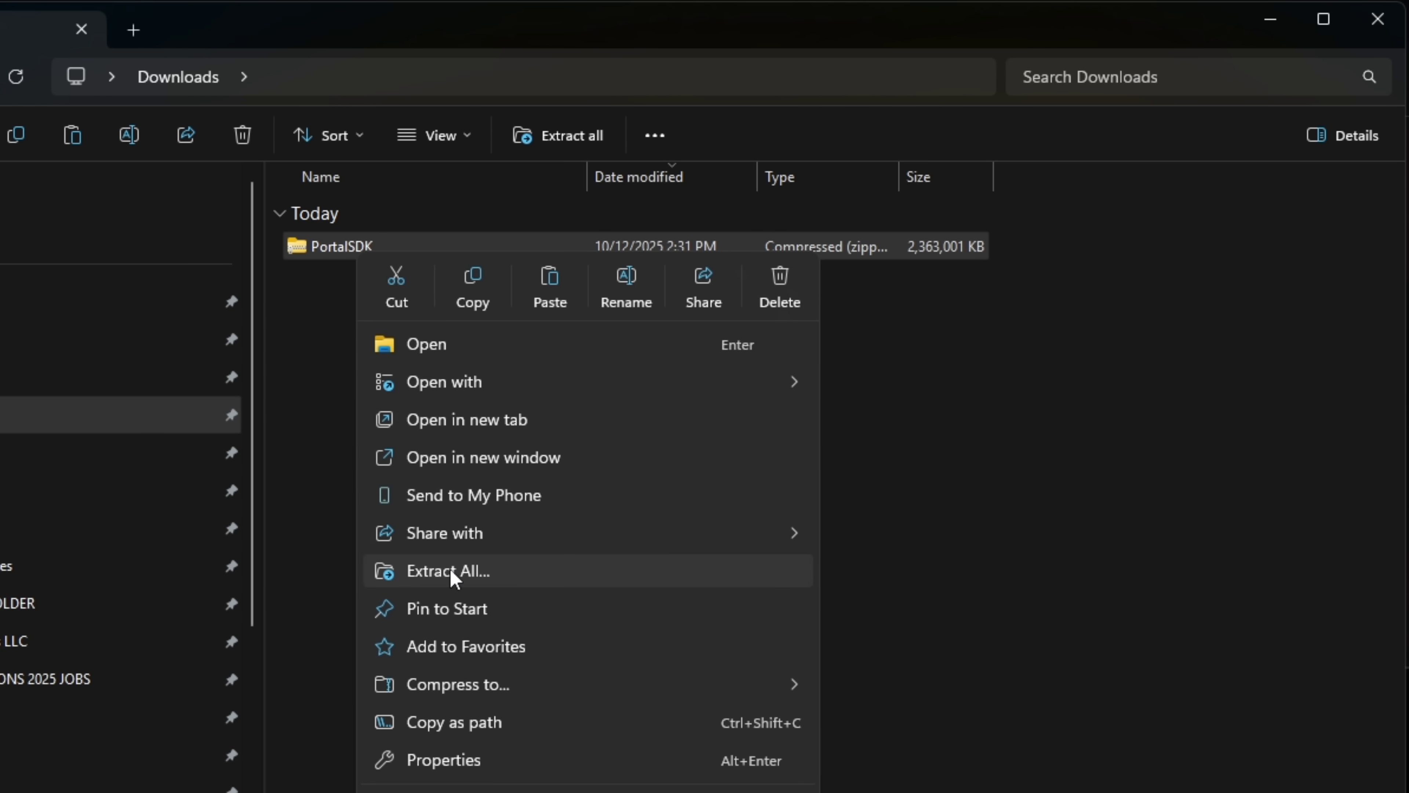
{"action": "left_click", "coordinate": [449, 571]}
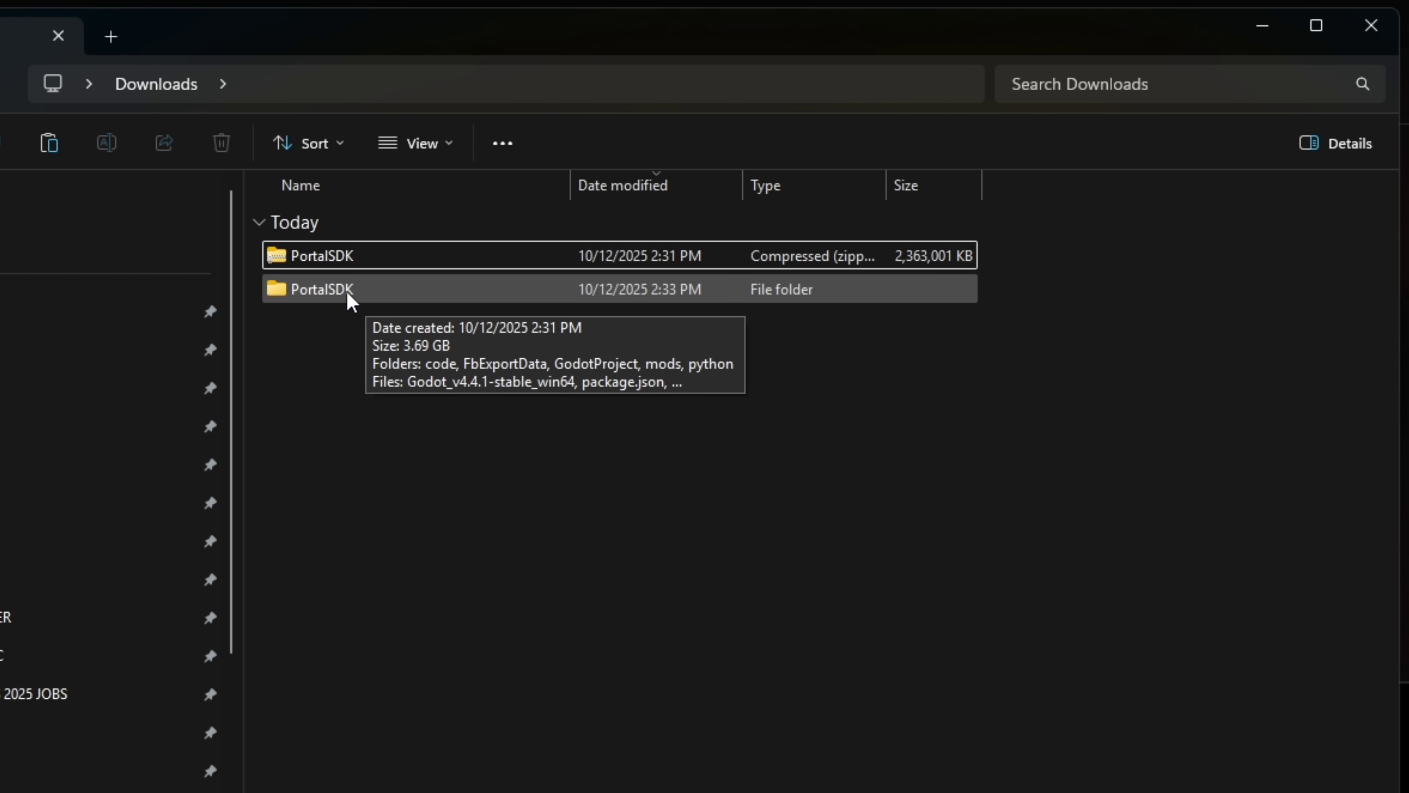
{"action": "double_click", "coordinate": [347, 289]}
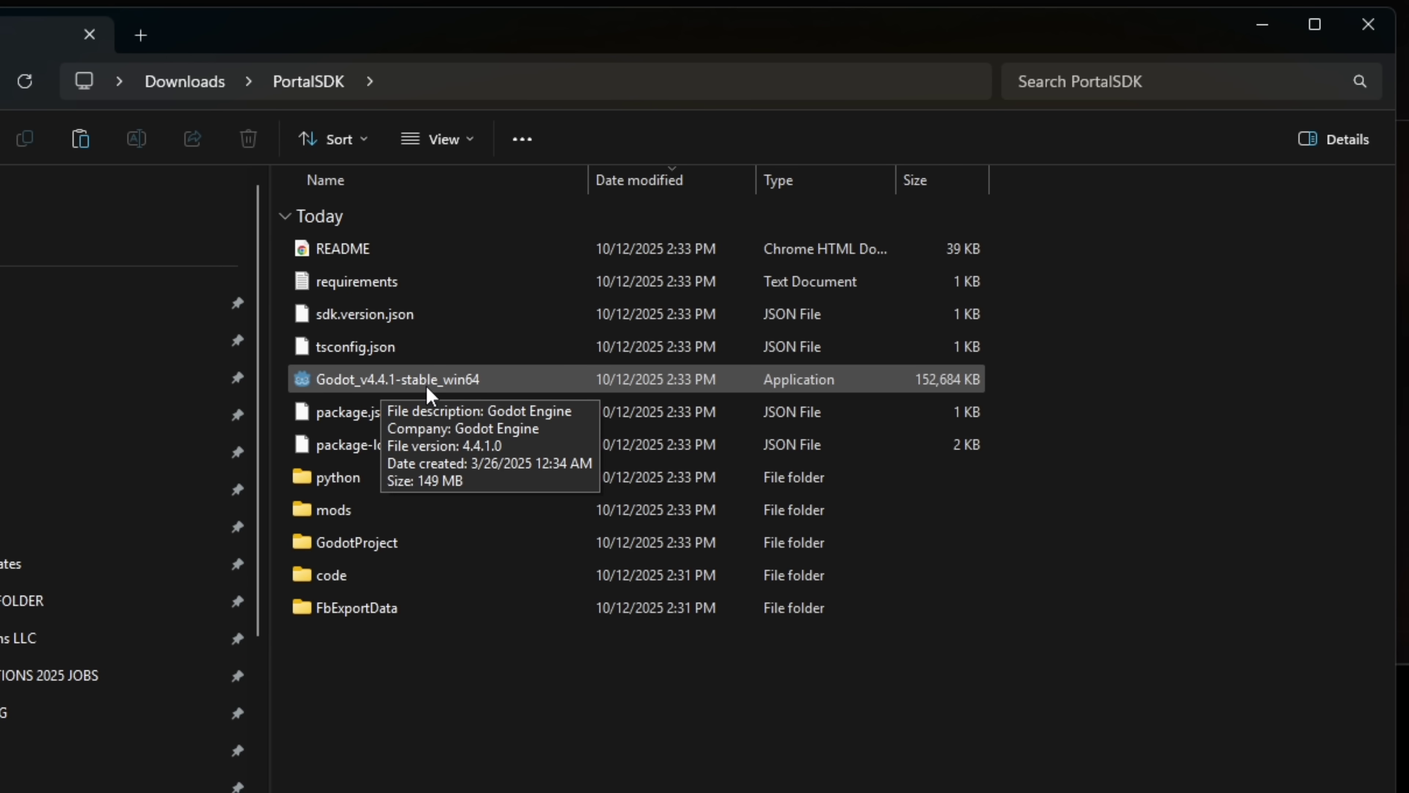
{"action": "double_click", "coordinate": [429, 383]}
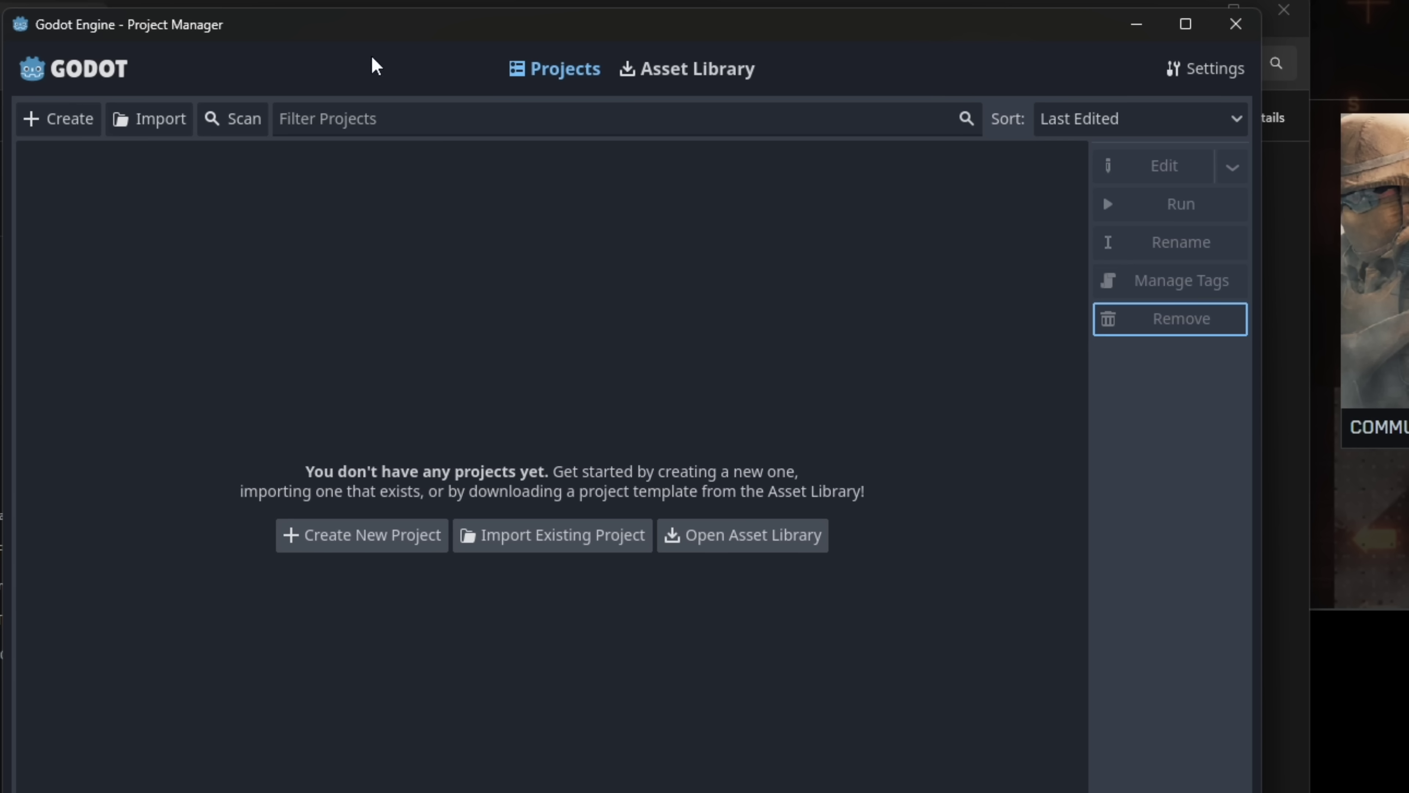
- Import project.godot from the SDK's GodotProject folder into the Godot Project Manager
{"action": "left_click", "coordinate": [306, 487]}
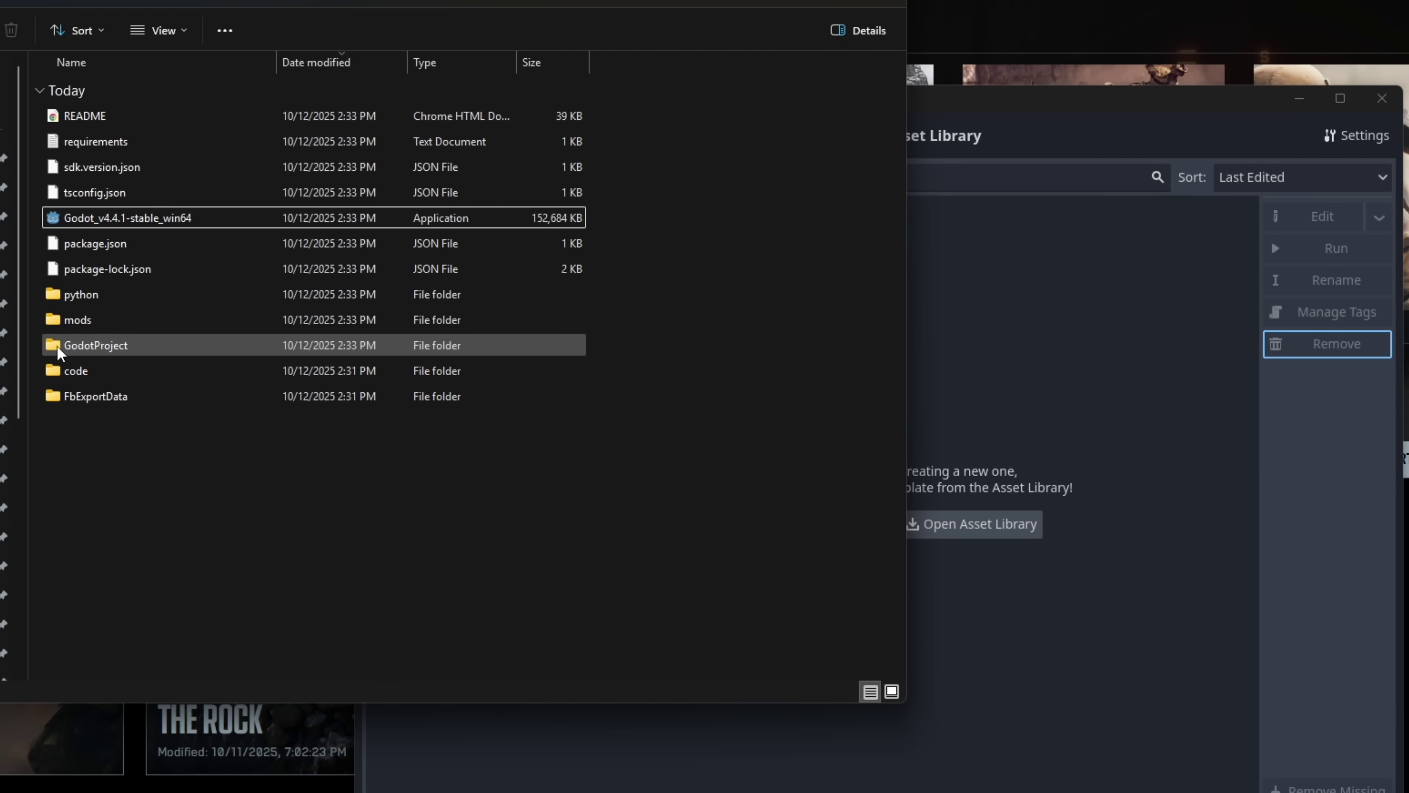
{"action": "double_click", "coordinate": [100, 347]}
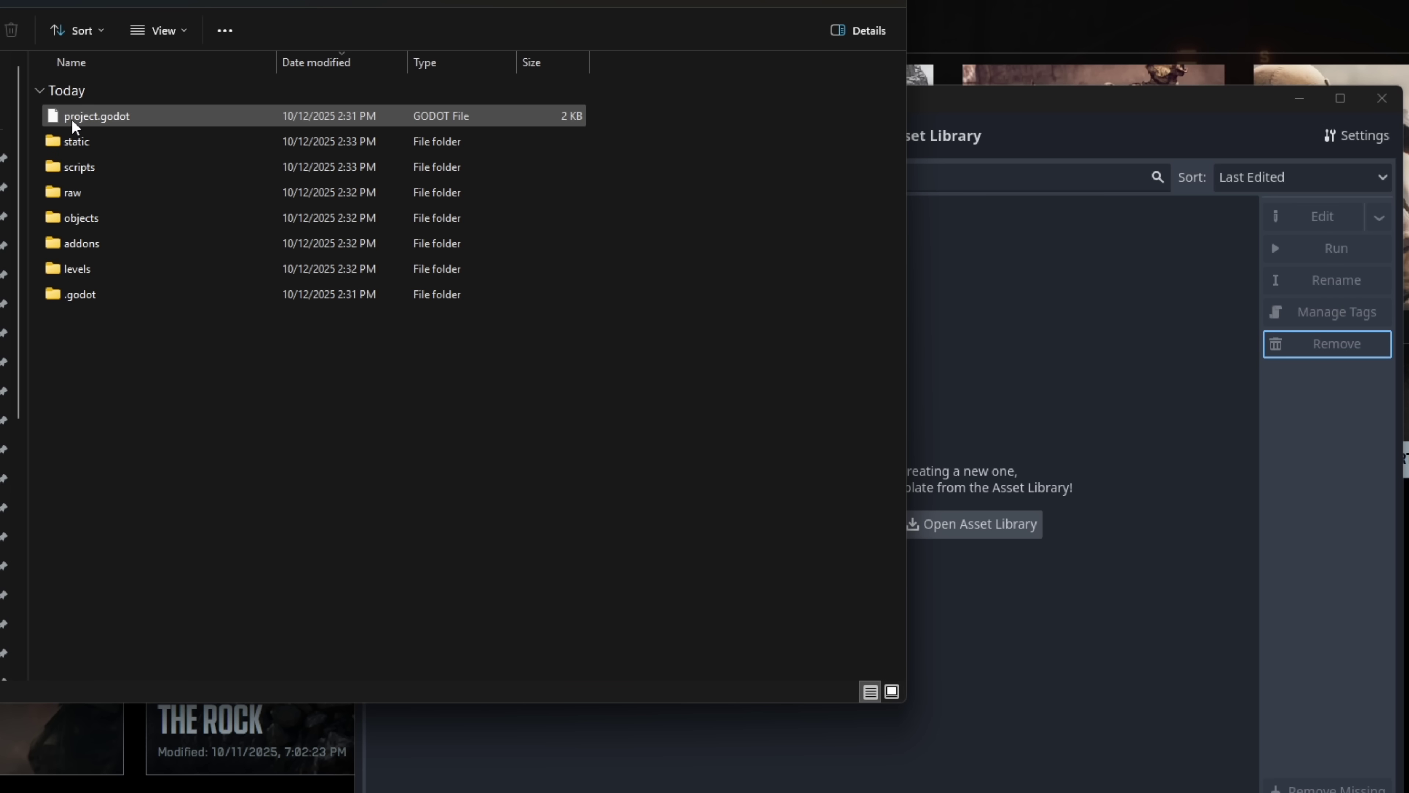
{"action": "left_click_drag", "start_coordinate": [76, 125], "coordinate": [984, 380]}
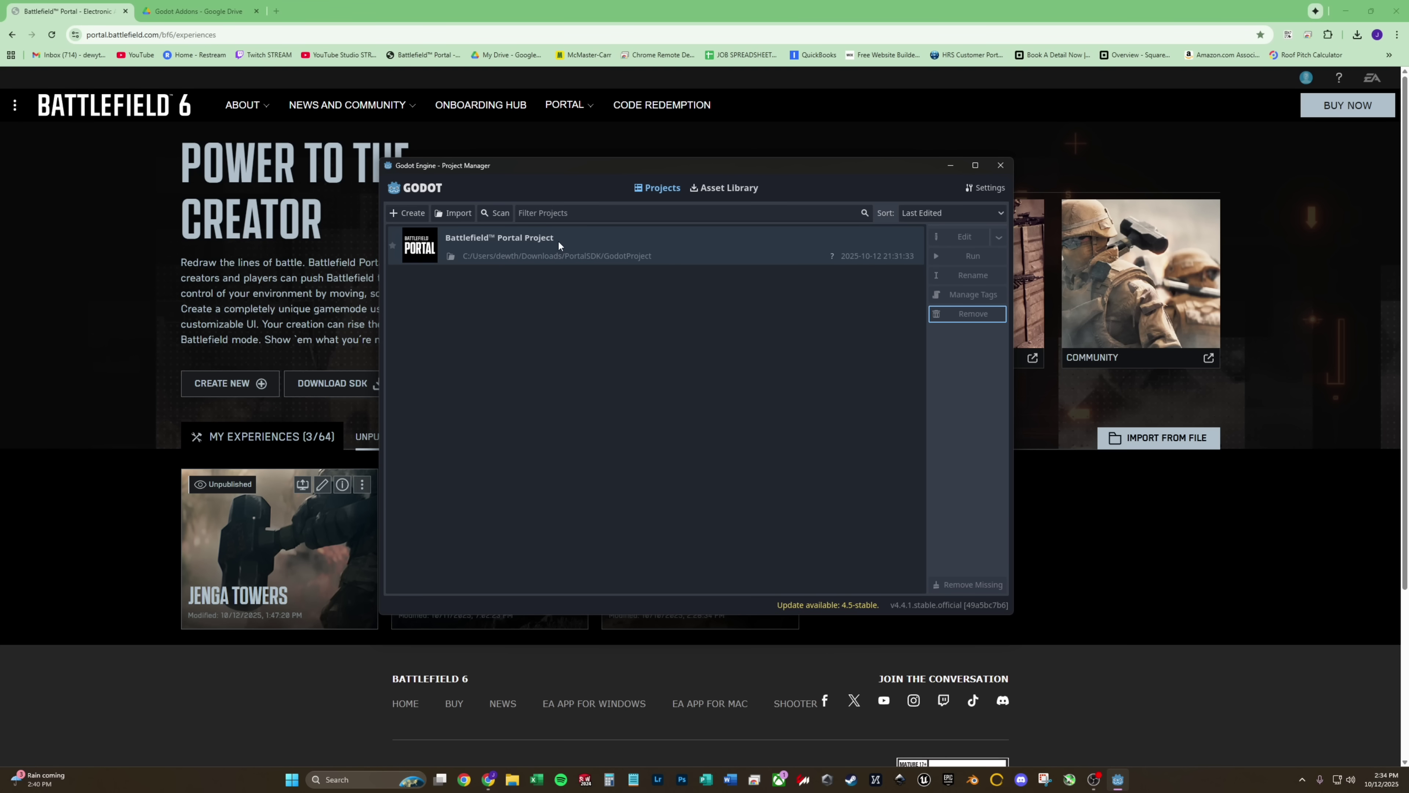
- Open the Battlefield Portal Project in the Godot editor and run its Portal Setup
{"action": "double_click", "coordinate": [598, 246]}
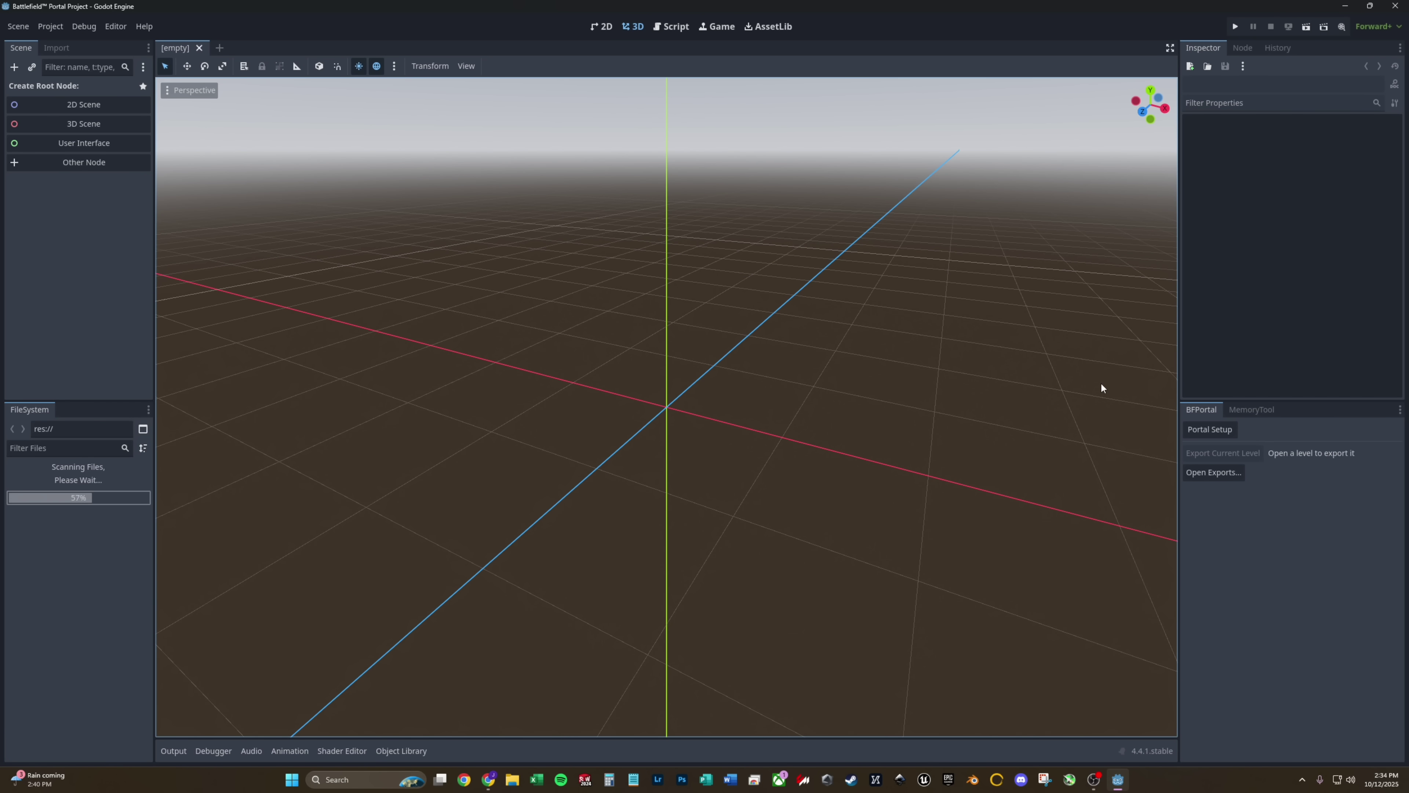
{"action": "left_click", "coordinate": [1197, 436]}
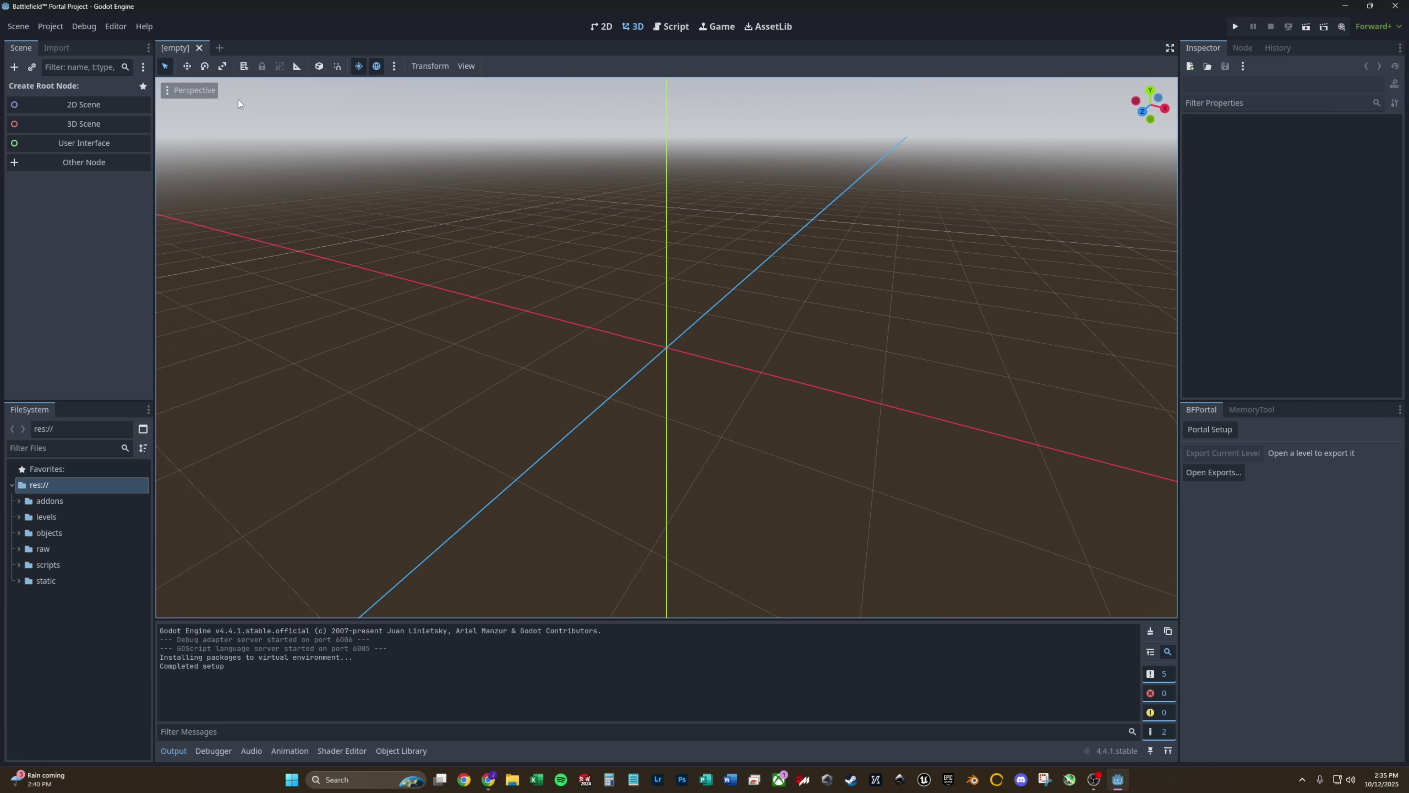
- Open the MP_Limestone.tscn scene from the project's levels folder
{"action": "left_click", "coordinate": [24, 29]}
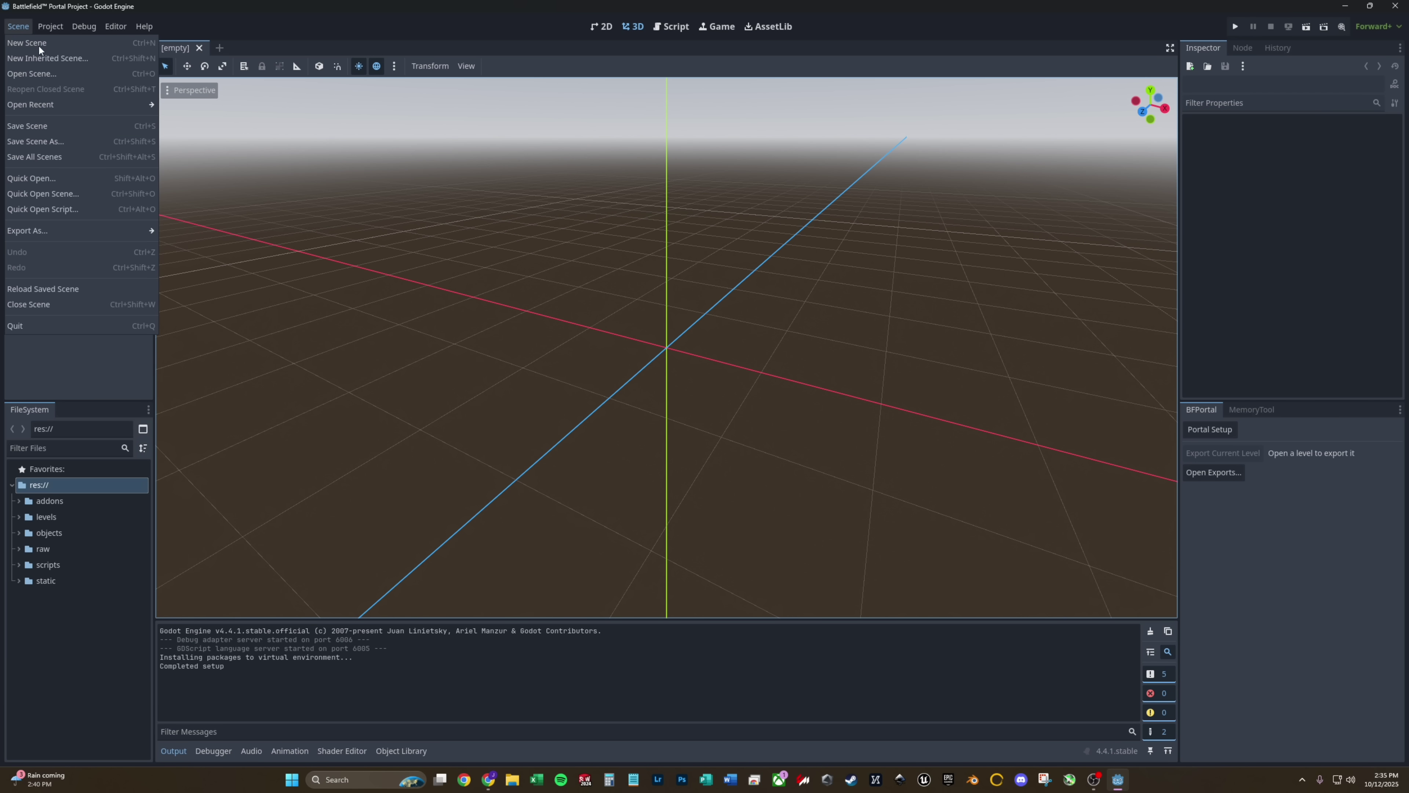
{"action": "left_click", "coordinate": [41, 72]}
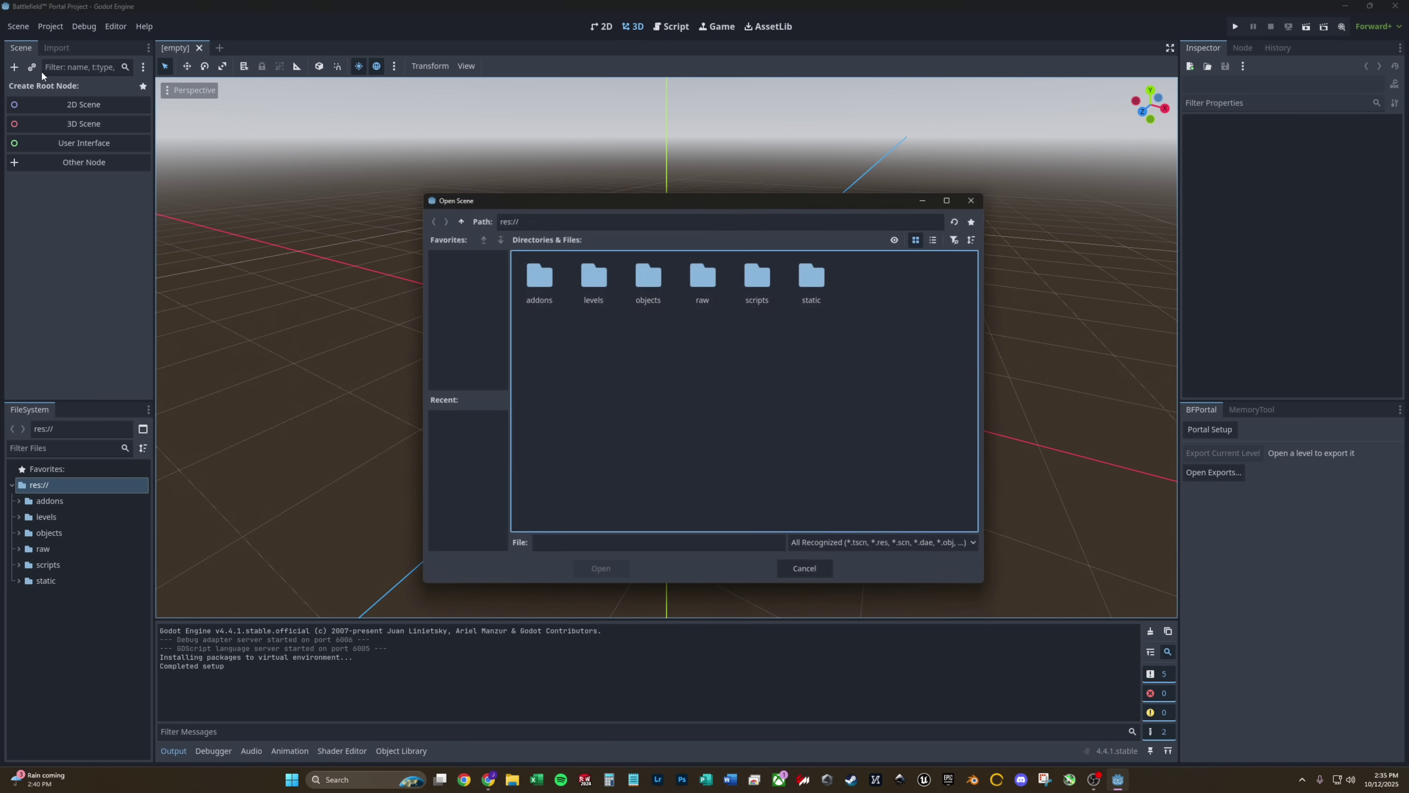
{"action": "double_click", "coordinate": [599, 290]}
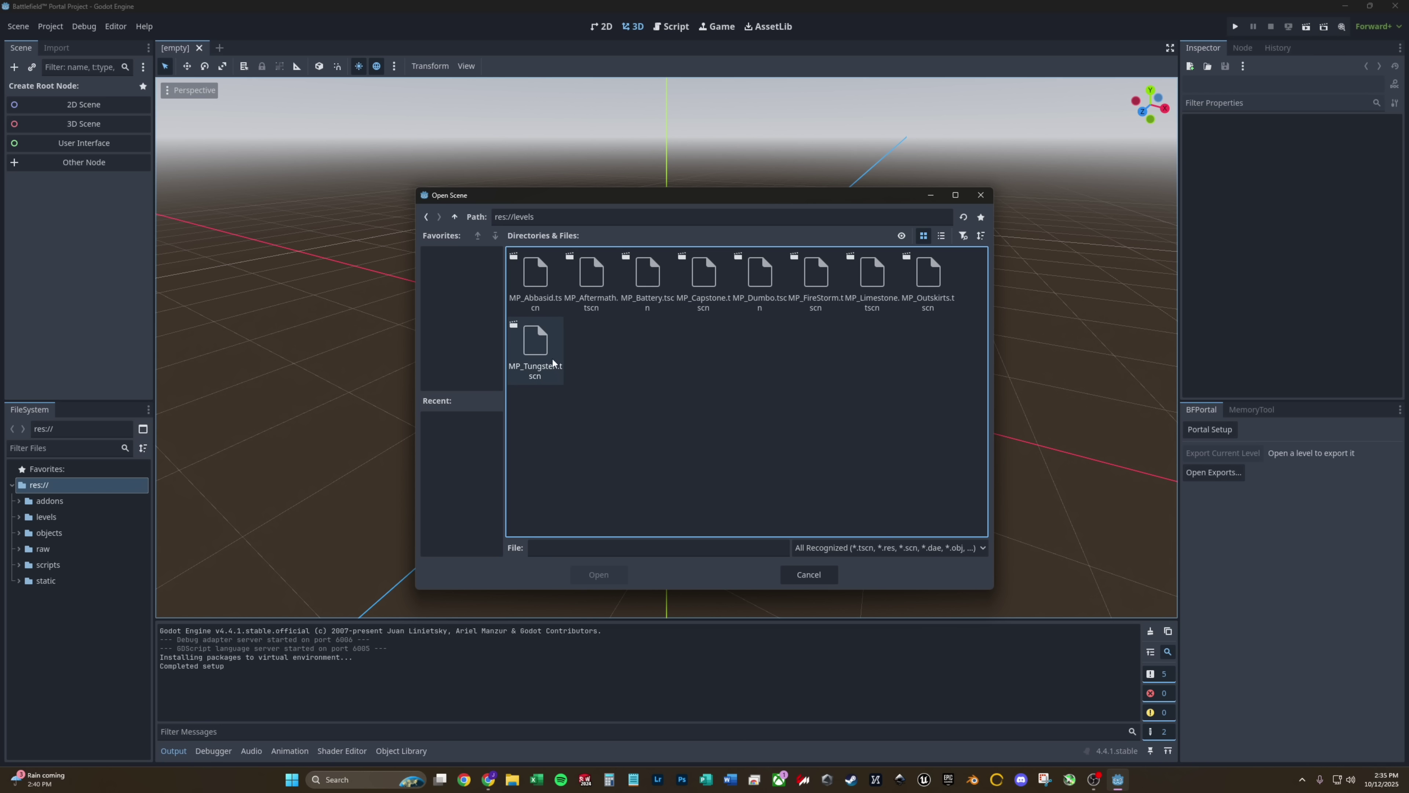
{"action": "left_click", "coordinate": [534, 294]}
{"action": "left_click", "coordinate": [591, 299]}
{"action": "left_click", "coordinate": [693, 300]}
{"action": "left_click", "coordinate": [645, 296]}
{"action": "left_click", "coordinate": [711, 299]}
{"action": "left_click", "coordinate": [761, 297]}
{"action": "left_click", "coordinate": [813, 296]}
{"action": "left_click", "coordinate": [871, 293]}
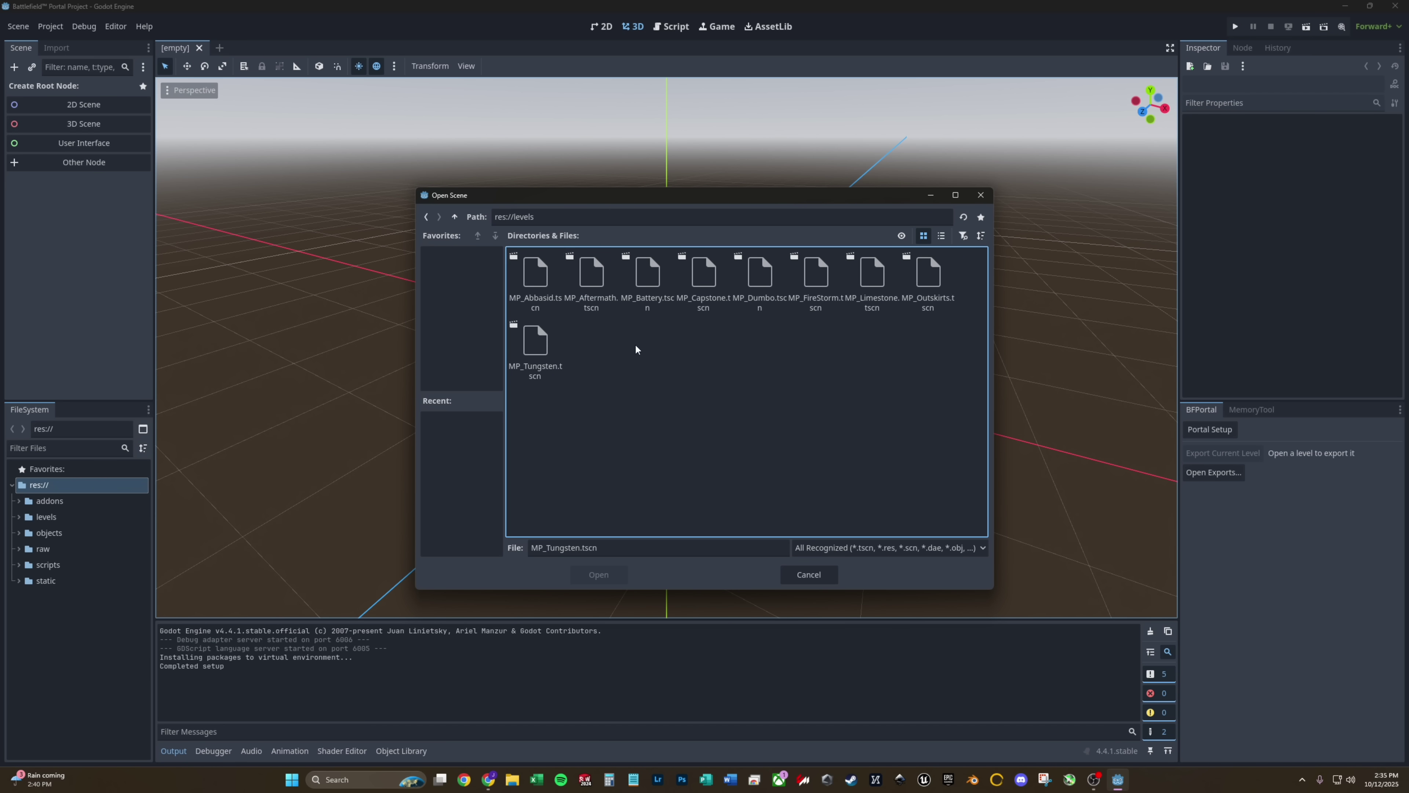
{"action": "double_click", "coordinate": [868, 292]}
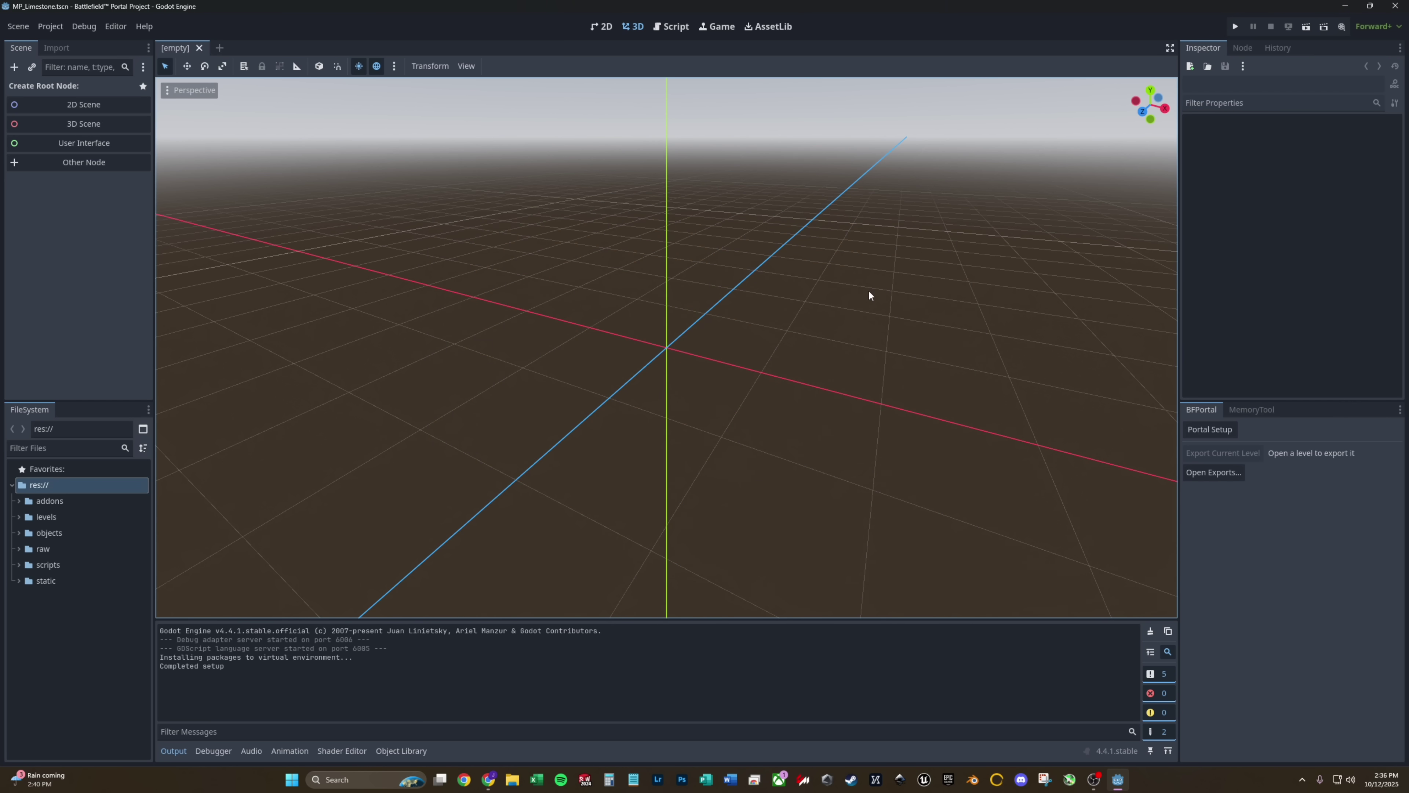
- Show the Object Library's MP_Limestone assets, enlarge the library area, and browse the available objects
{"action": "right_click_drag", "start_coordinate": [667, 348], "coordinate": [597, 317]}
{"action": "right_click_drag", "start_coordinate": [766, 266], "coordinate": [826, 243]}
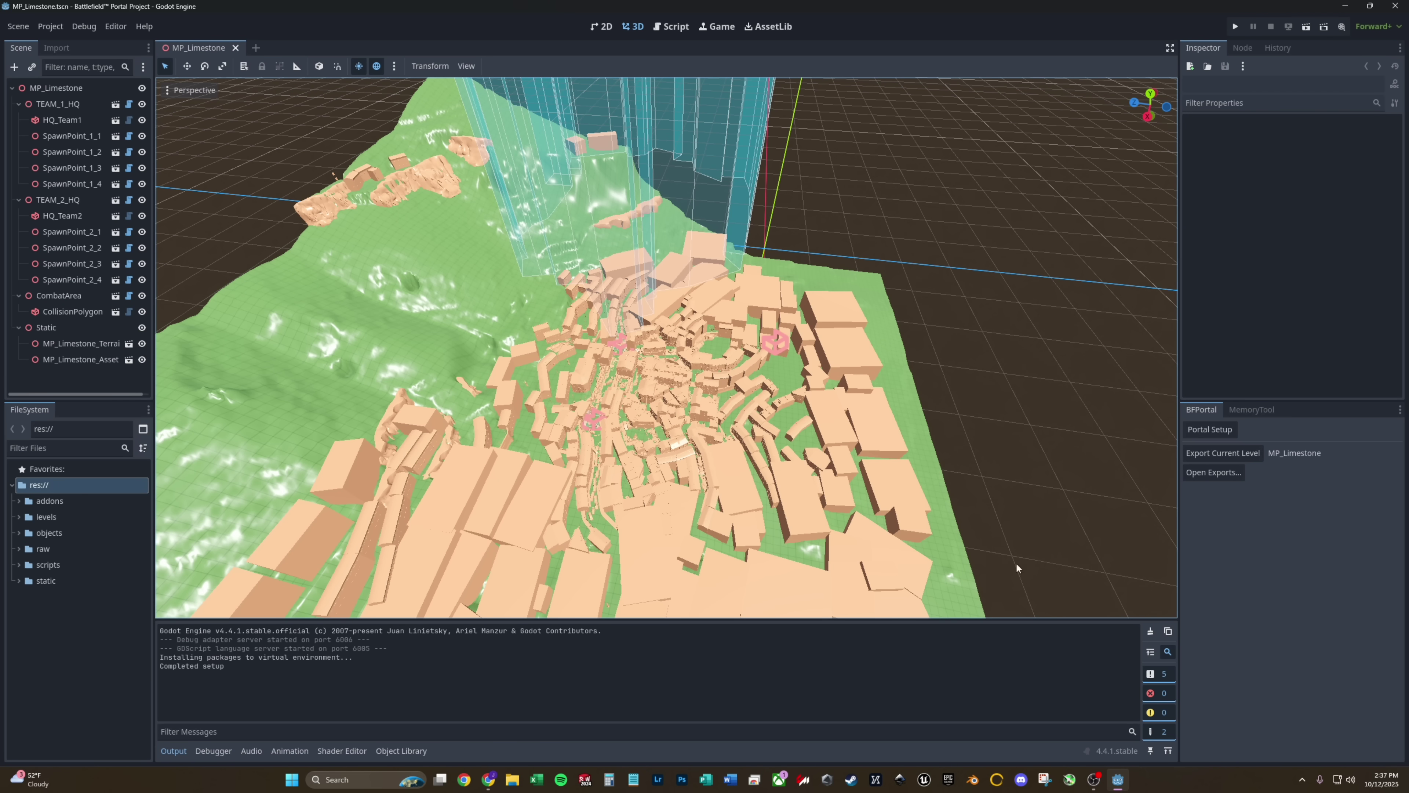
{"action": "left_click", "coordinate": [400, 751]}
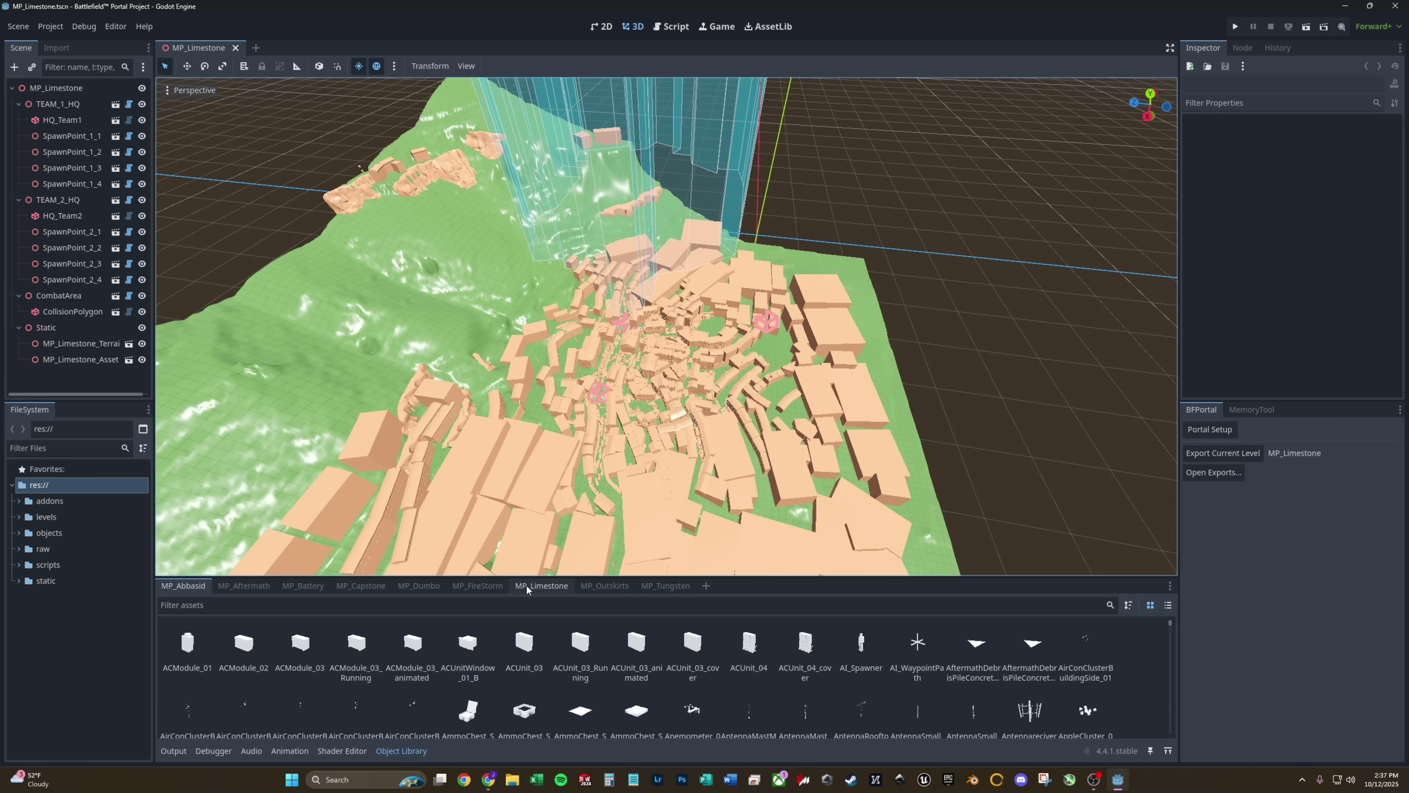
{"action": "left_click", "coordinate": [527, 584]}
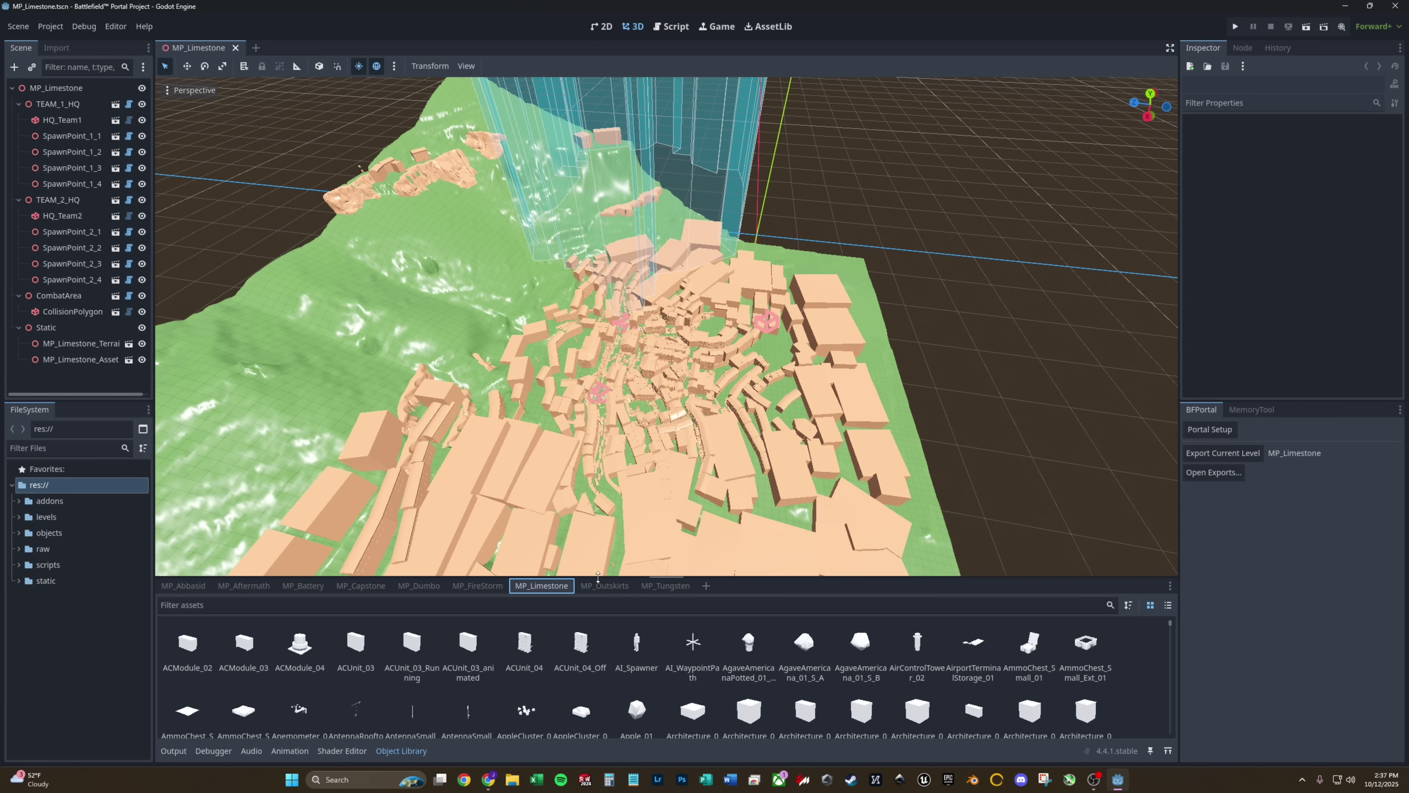
{"action": "left_click_drag", "start_coordinate": [598, 576], "coordinate": [597, 488]}
{"action": "scroll", "coordinate": [648, 581], "scroll_direction": "down", "scroll_amount": 5}
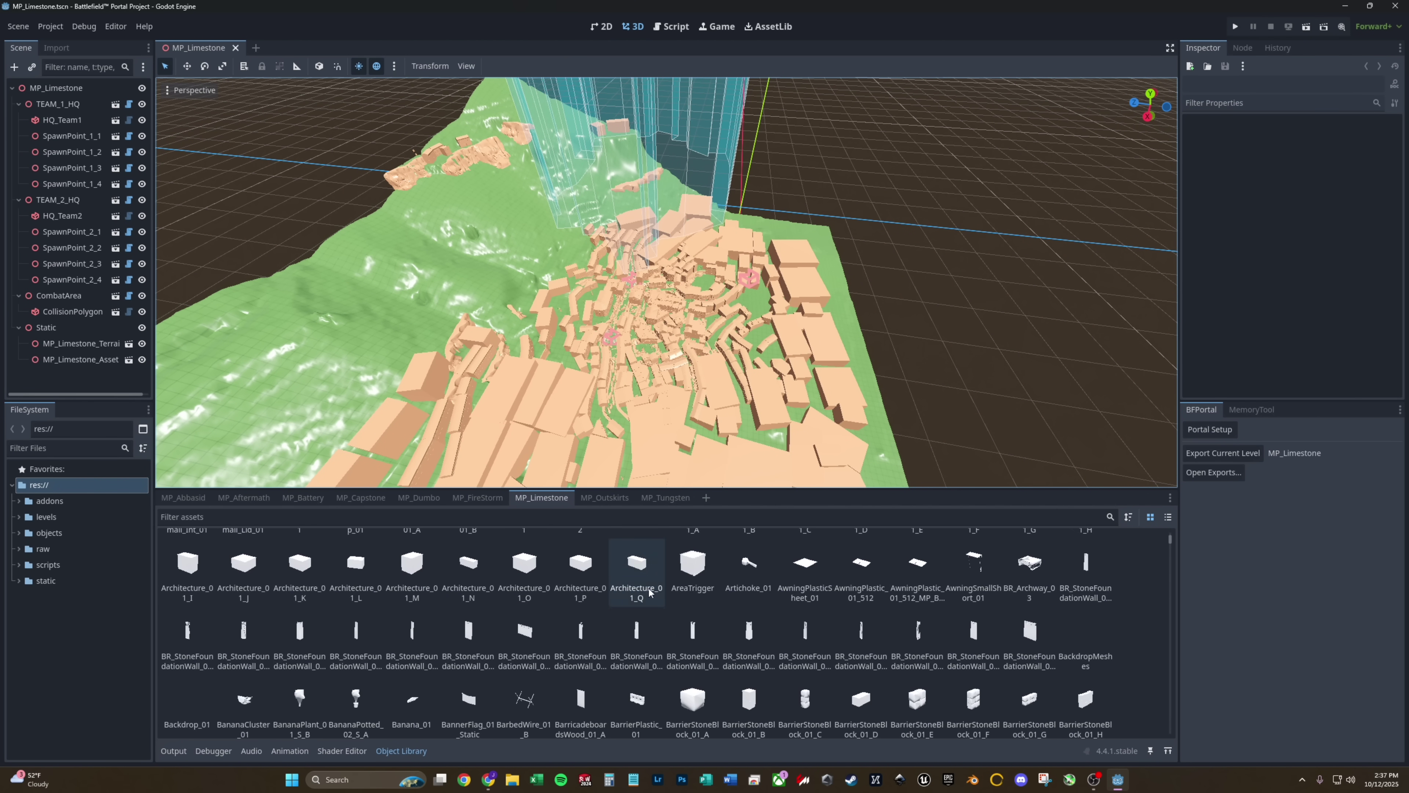
{"action": "scroll", "coordinate": [646, 638], "scroll_direction": "up", "scroll_amount": 3}
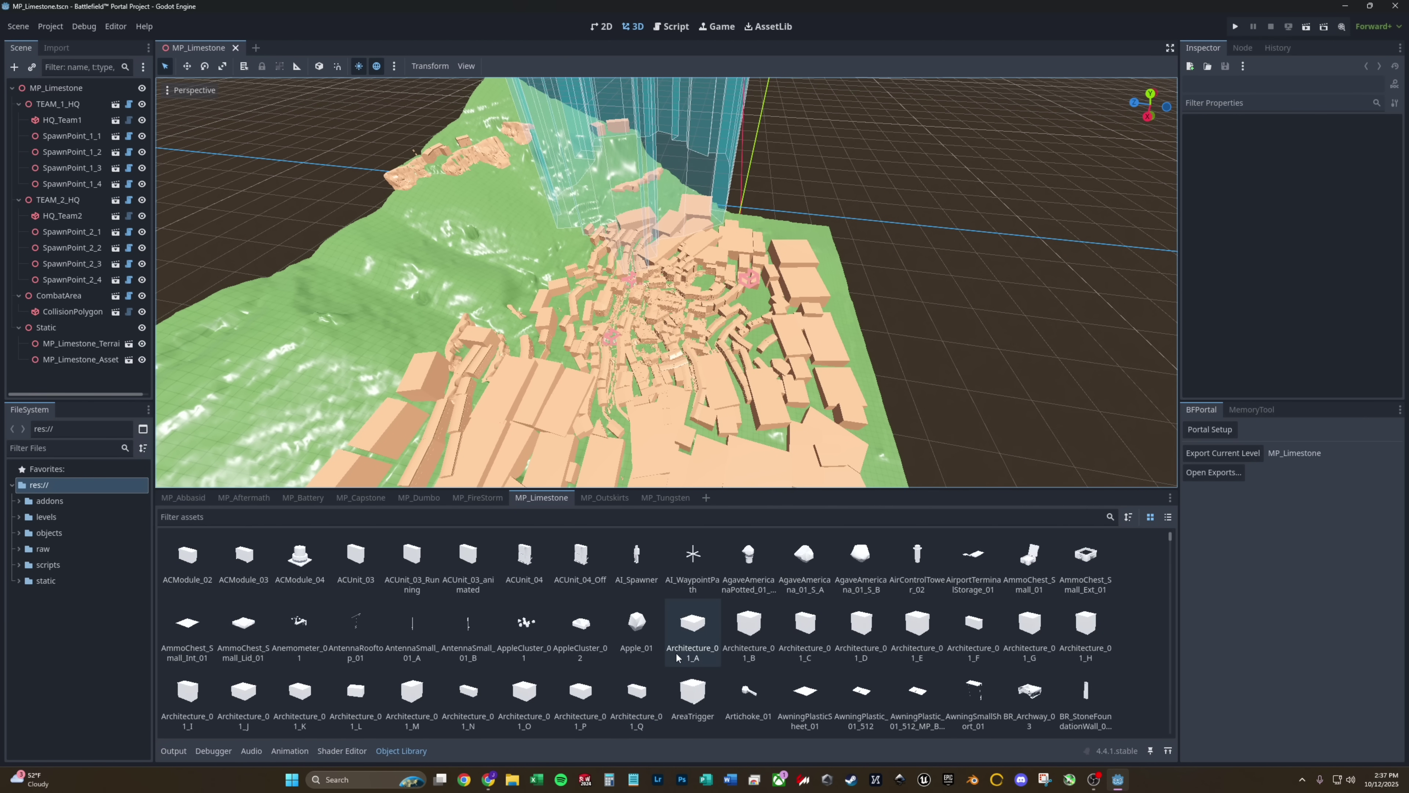
- Look through the project's objects folder, including its Shared subfolder, and collapse it again
{"action": "left_click", "coordinate": [19, 534]}
{"action": "left_click", "coordinate": [26, 646]}
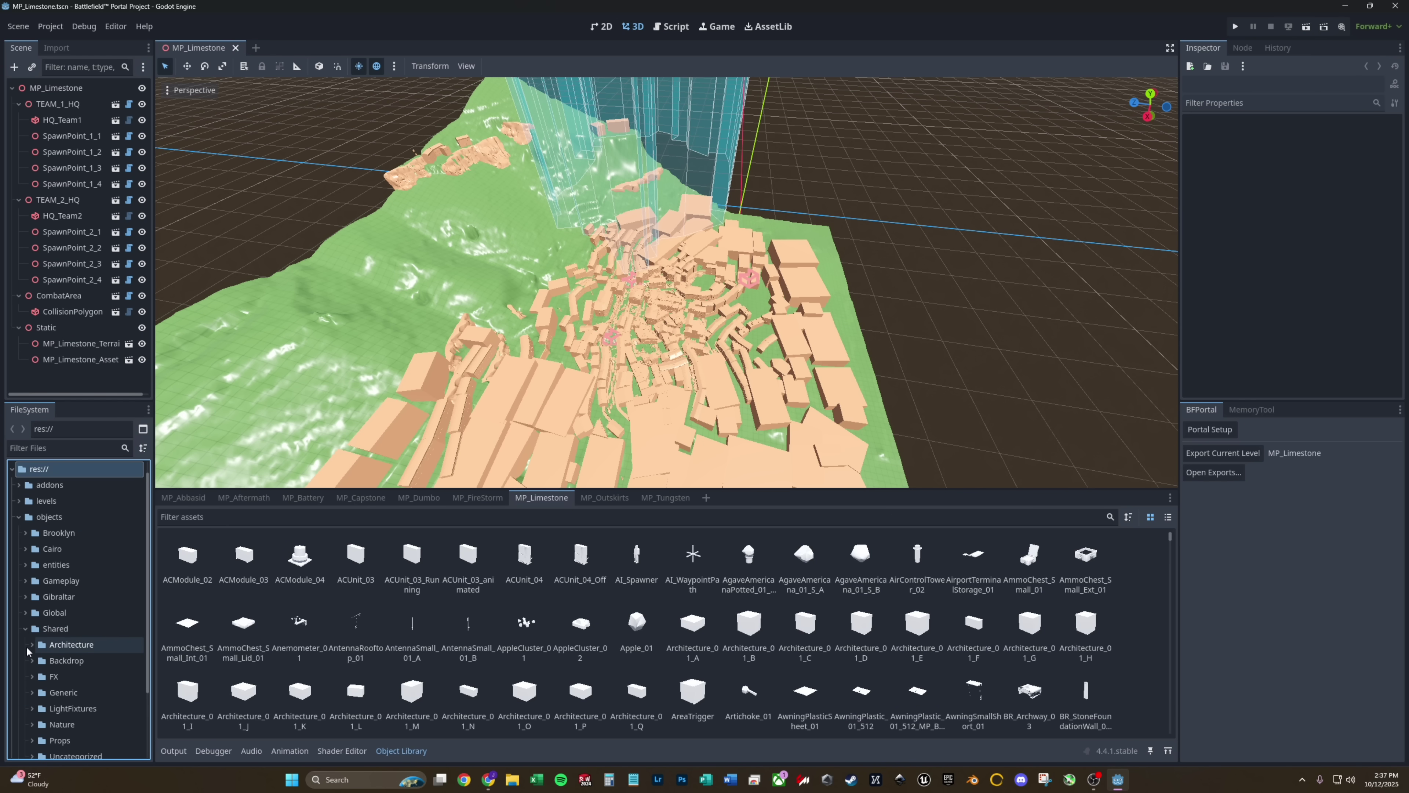
{"action": "scroll", "coordinate": [31, 645], "scroll_direction": "down", "scroll_amount": 3}
{"action": "left_click", "coordinate": [24, 541]}
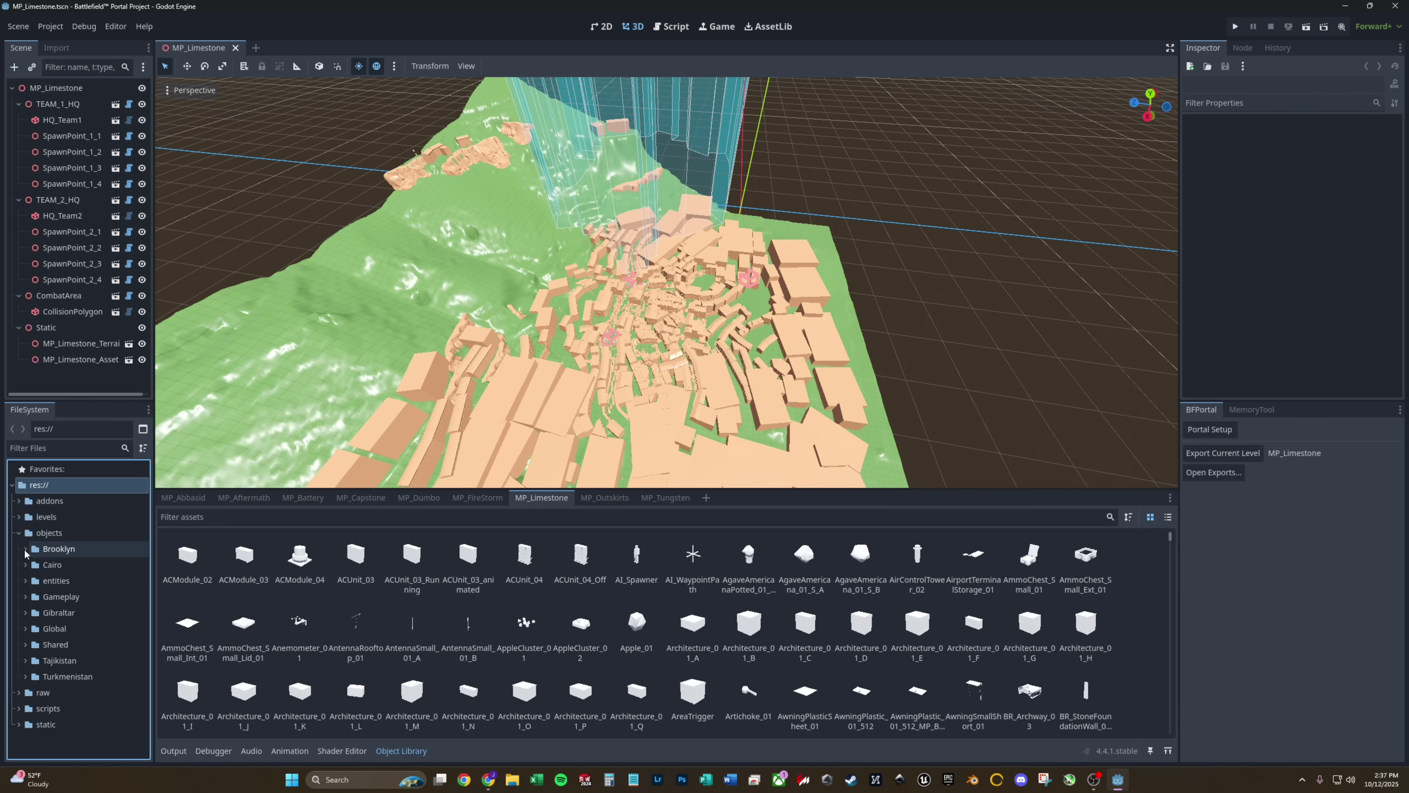
{"action": "left_click", "coordinate": [20, 534]}
- Collapse the TEAM_1_HQ and TEAM_2_HQ groups in the scene tree and select the Static node
{"action": "mouse_move", "coordinate": [666, 282]}
{"action": "right_mouse_down"}
{"action": "mouse_move", "coordinate": [500, 195]}
{"action": "mouse_move", "coordinate": [693, 233]}
{"action": "mouse_move", "coordinate": [527, 227]}
{"action": "mouse_move", "coordinate": [455, 266]}
{"action": "mouse_move", "coordinate": [621, 250]}
{"action": "mouse_move", "coordinate": [654, 267]}
{"action": "right_mouse_up"}
{"action": "middle_click_drag", "start_coordinate": [566, 389], "coordinate": [609, 414]}
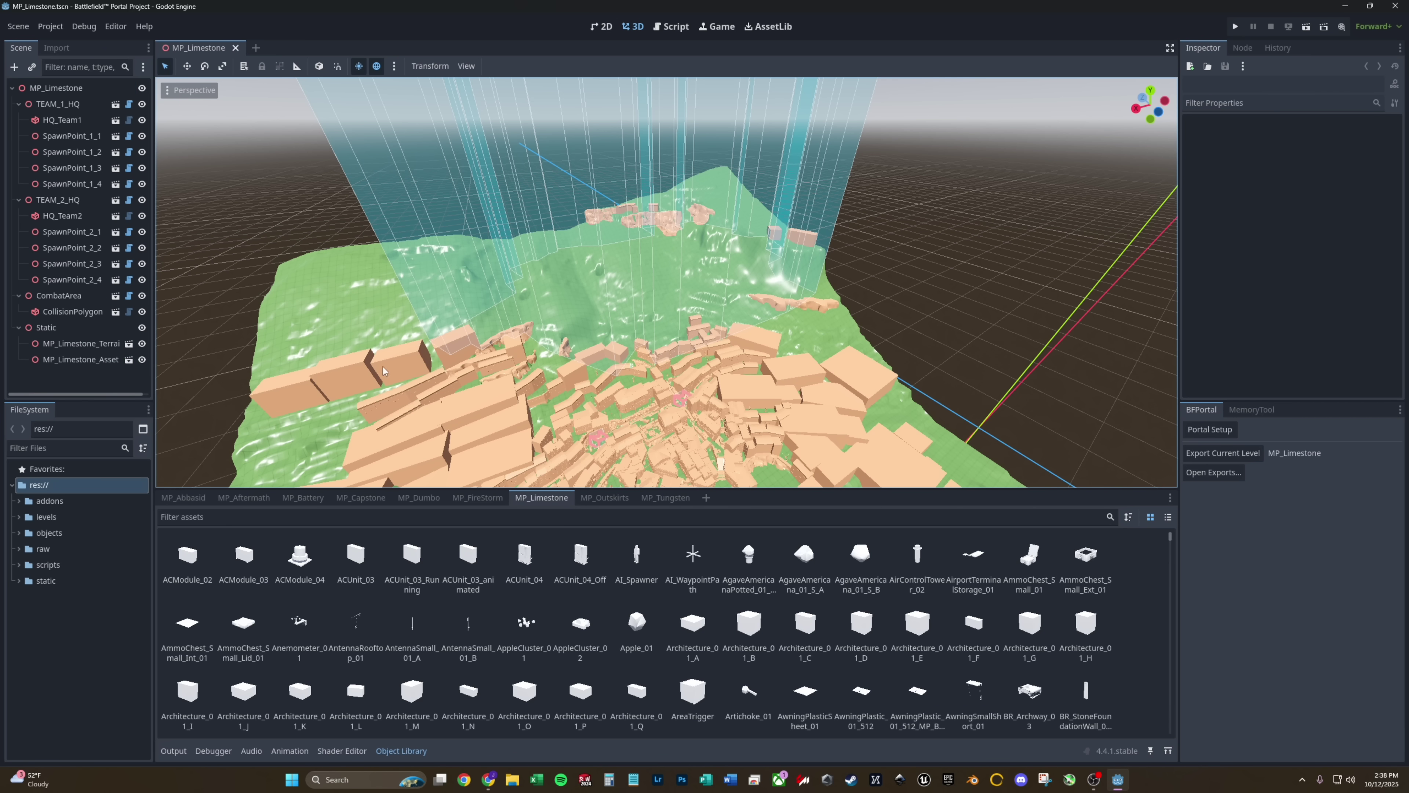
{"action": "key", "text": "w"}
{"action": "right_click_drag", "start_coordinate": [665, 282], "coordinate": [788, 282]}
{"action": "key", "text": "w"}
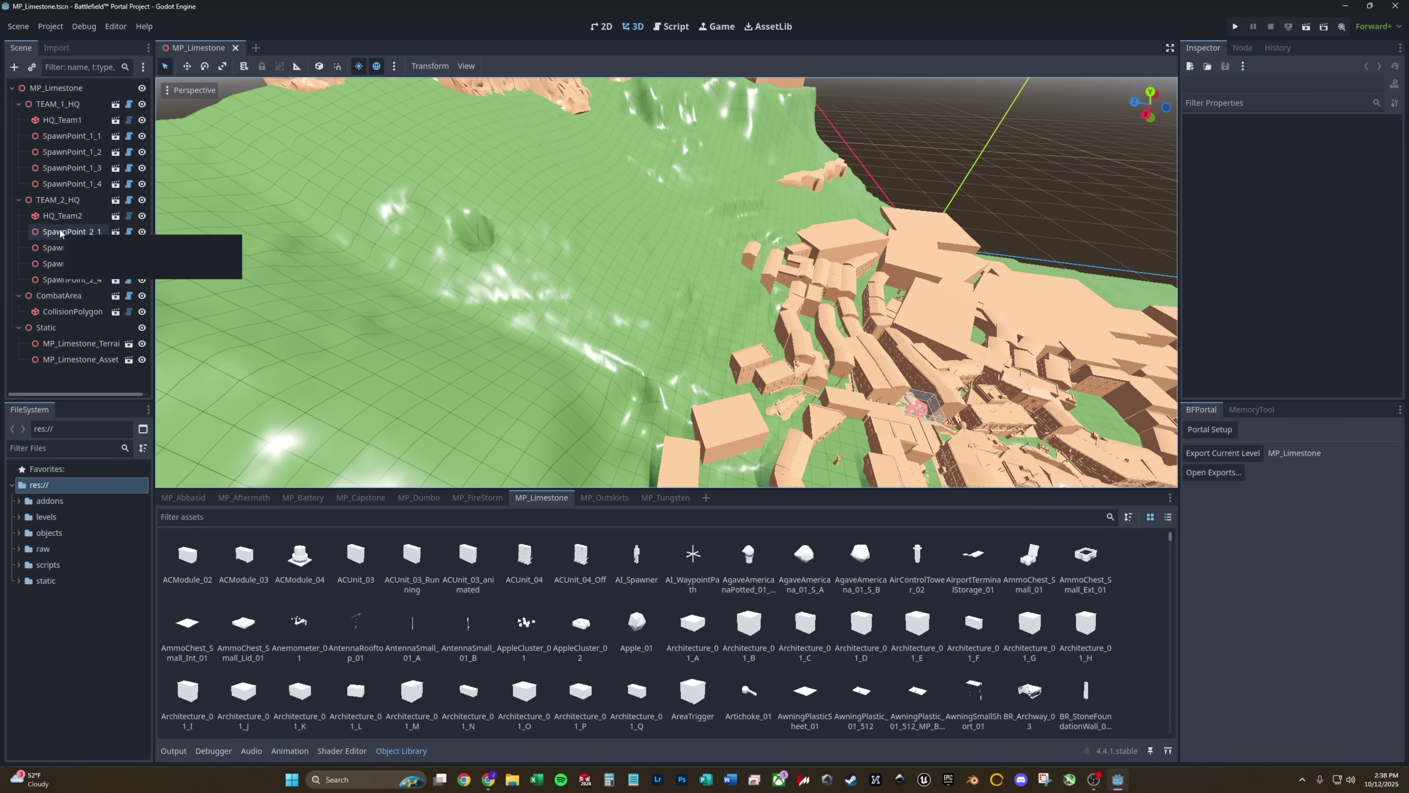
{"action": "left_click", "coordinate": [19, 104]}
{"action": "left_click", "coordinate": [19, 120]}
{"action": "left_click", "coordinate": [49, 168]}
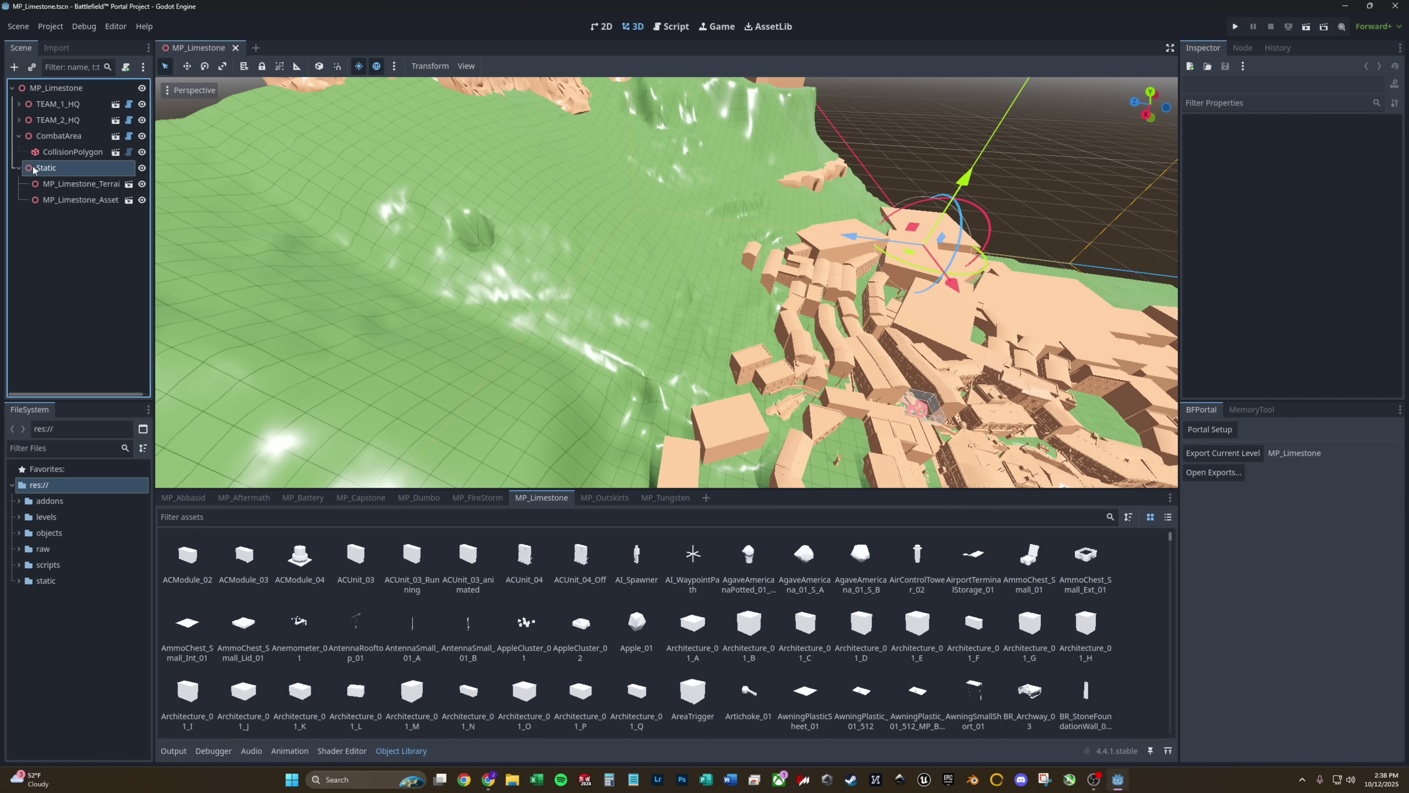
- Enable Editable Children on the MP_Limestone_Terrain node and on the Mesh node inside it
{"action": "left_click", "coordinate": [52, 184]}
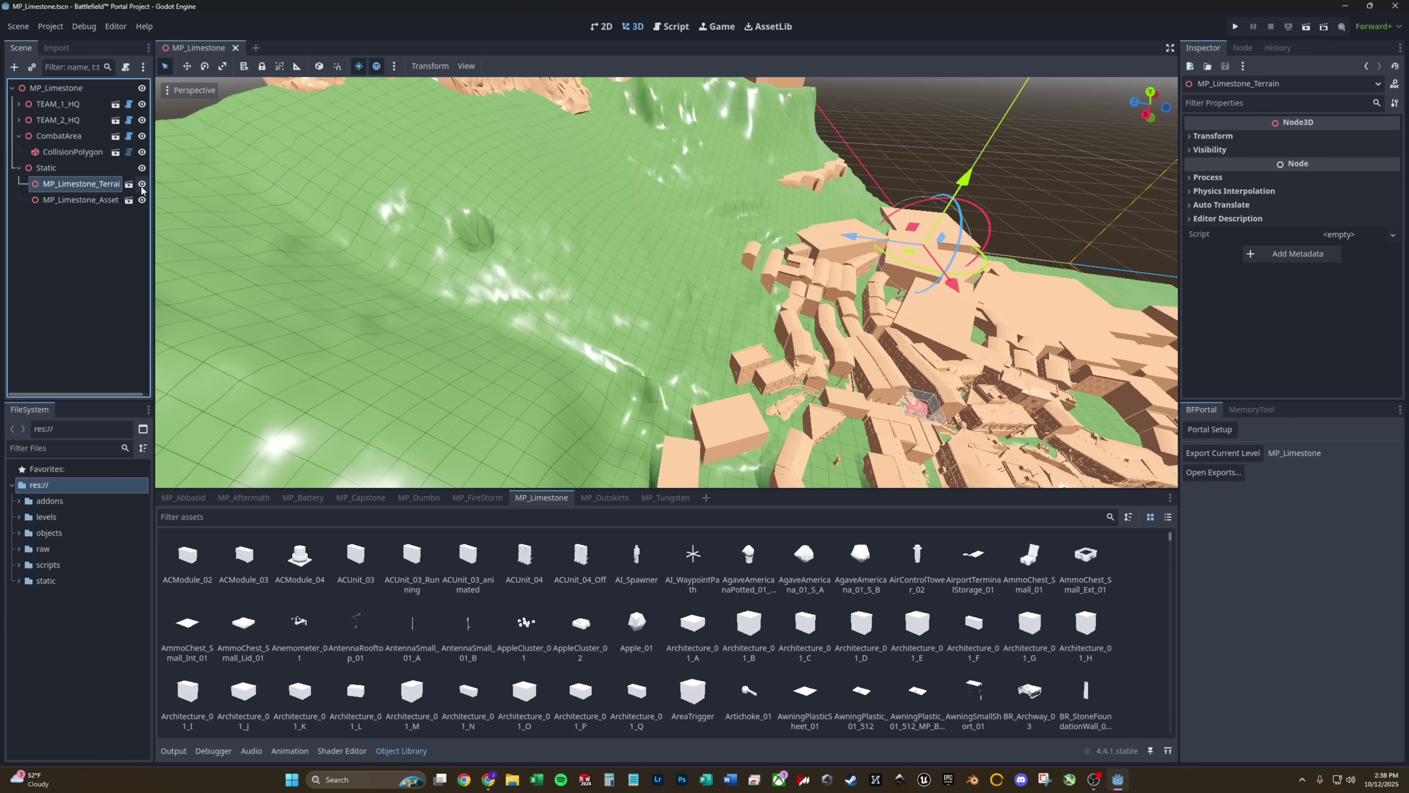
{"action": "right_click", "coordinate": [77, 186]}
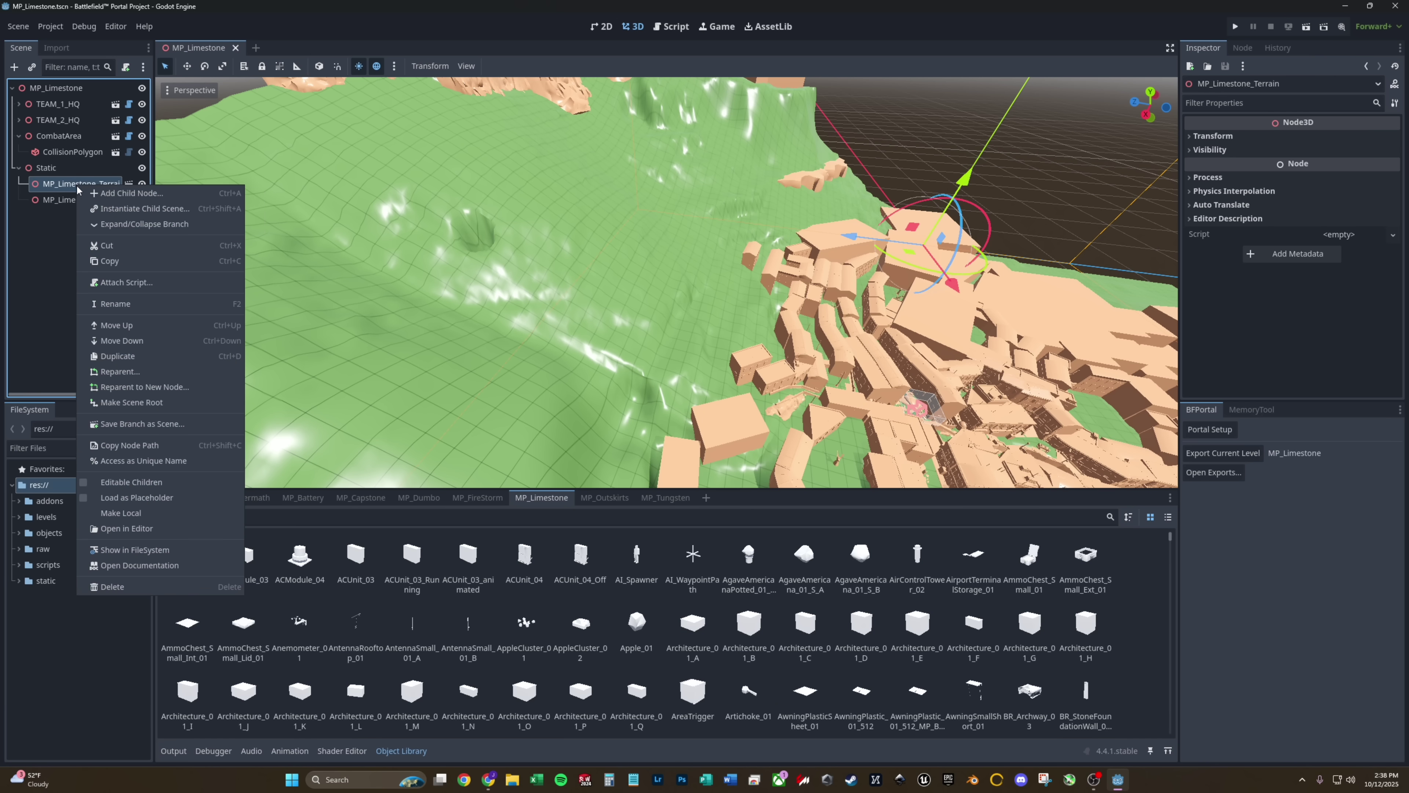
{"action": "left_click", "coordinate": [112, 482]}
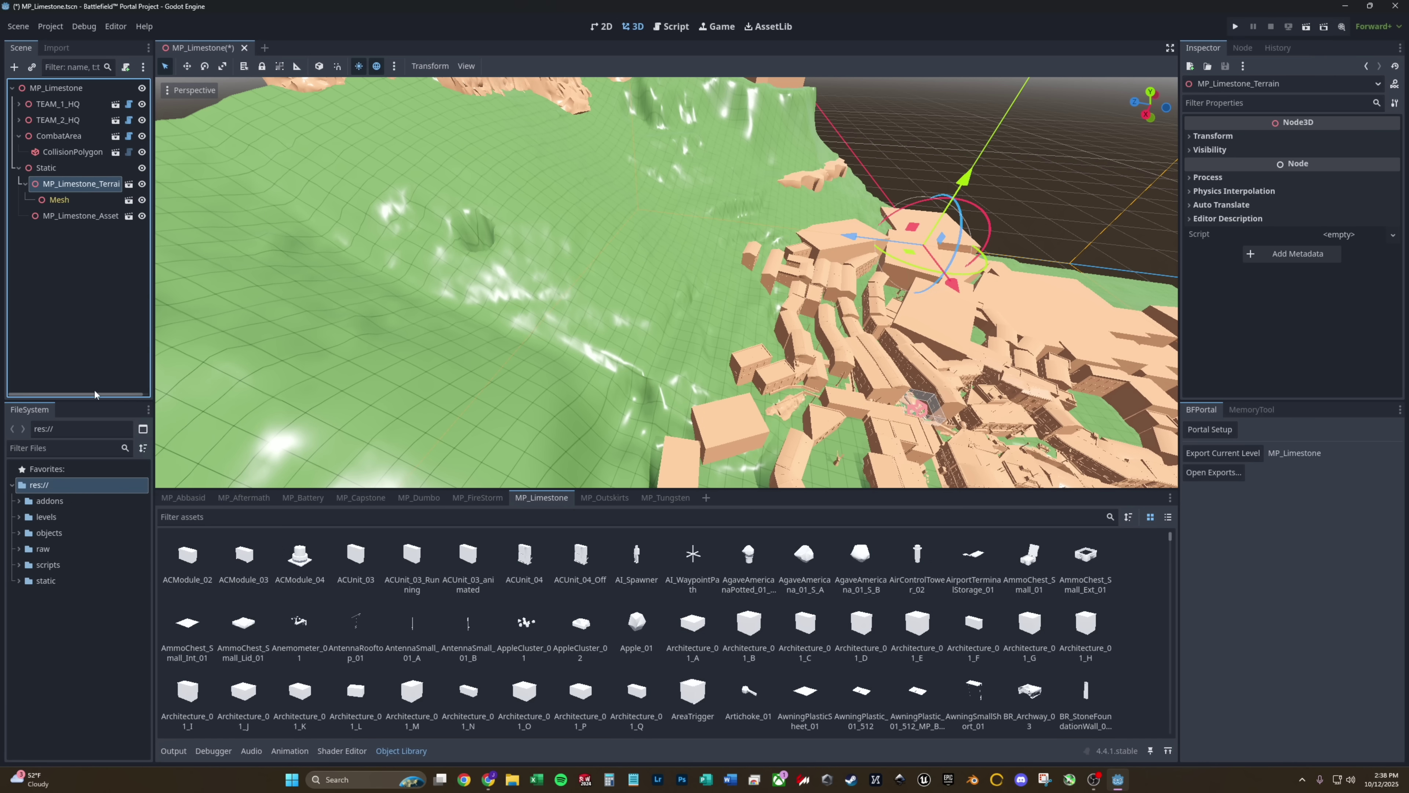
{"action": "left_click", "coordinate": [55, 201]}
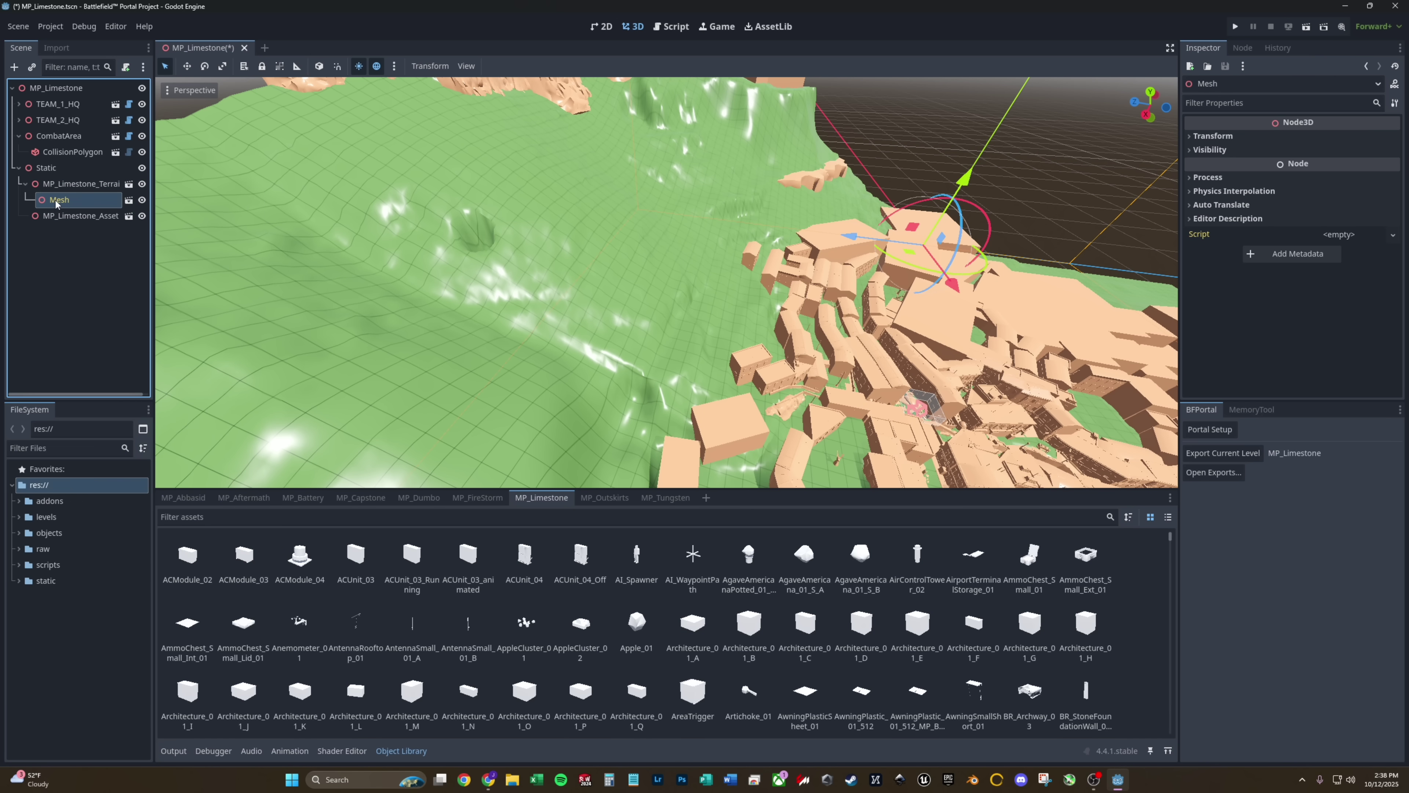
{"action": "right_click", "coordinate": [55, 201]}
{"action": "left_click", "coordinate": [101, 482]}
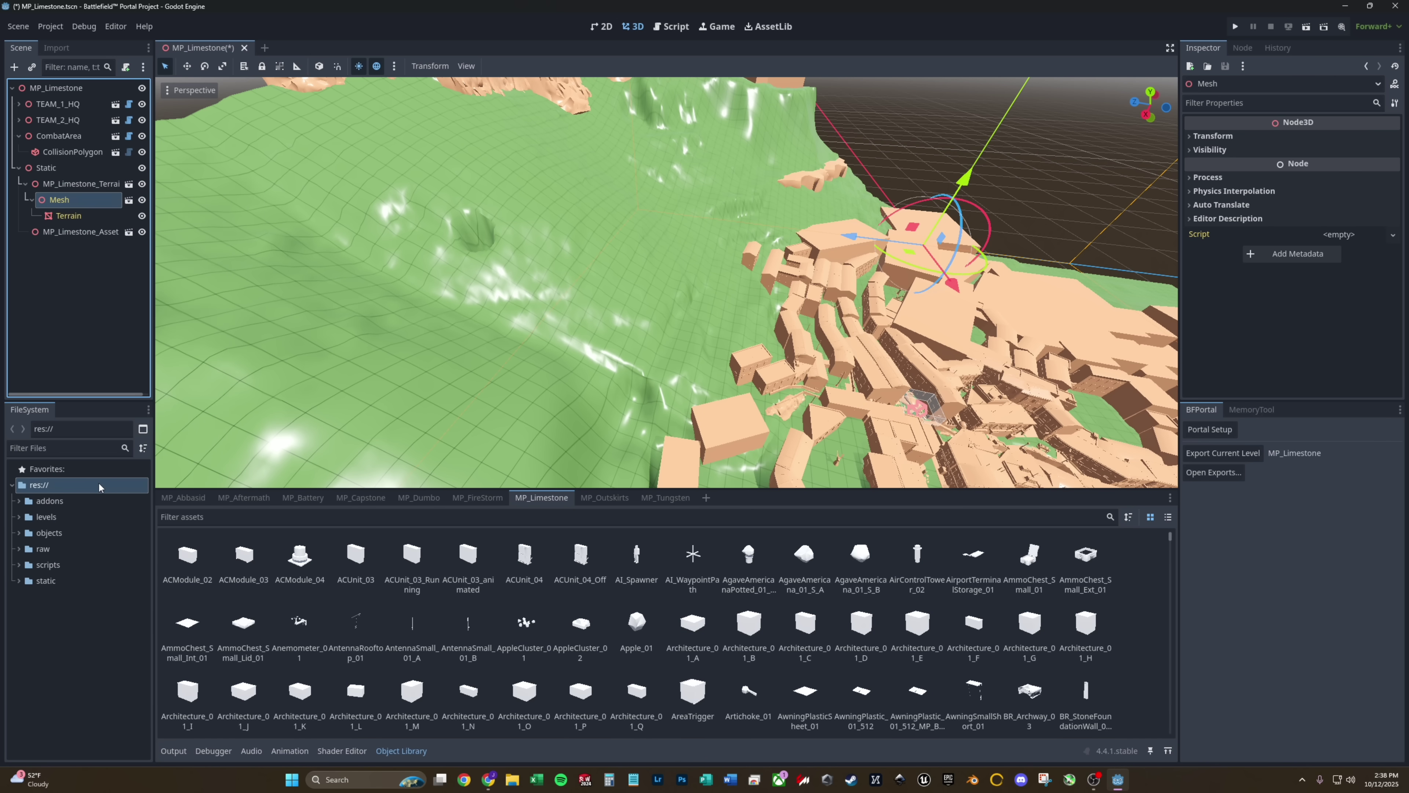
- Create a Trimesh collision shape for the Terrain mesh, placed as a Static Body Child
{"action": "left_click", "coordinate": [74, 217]}
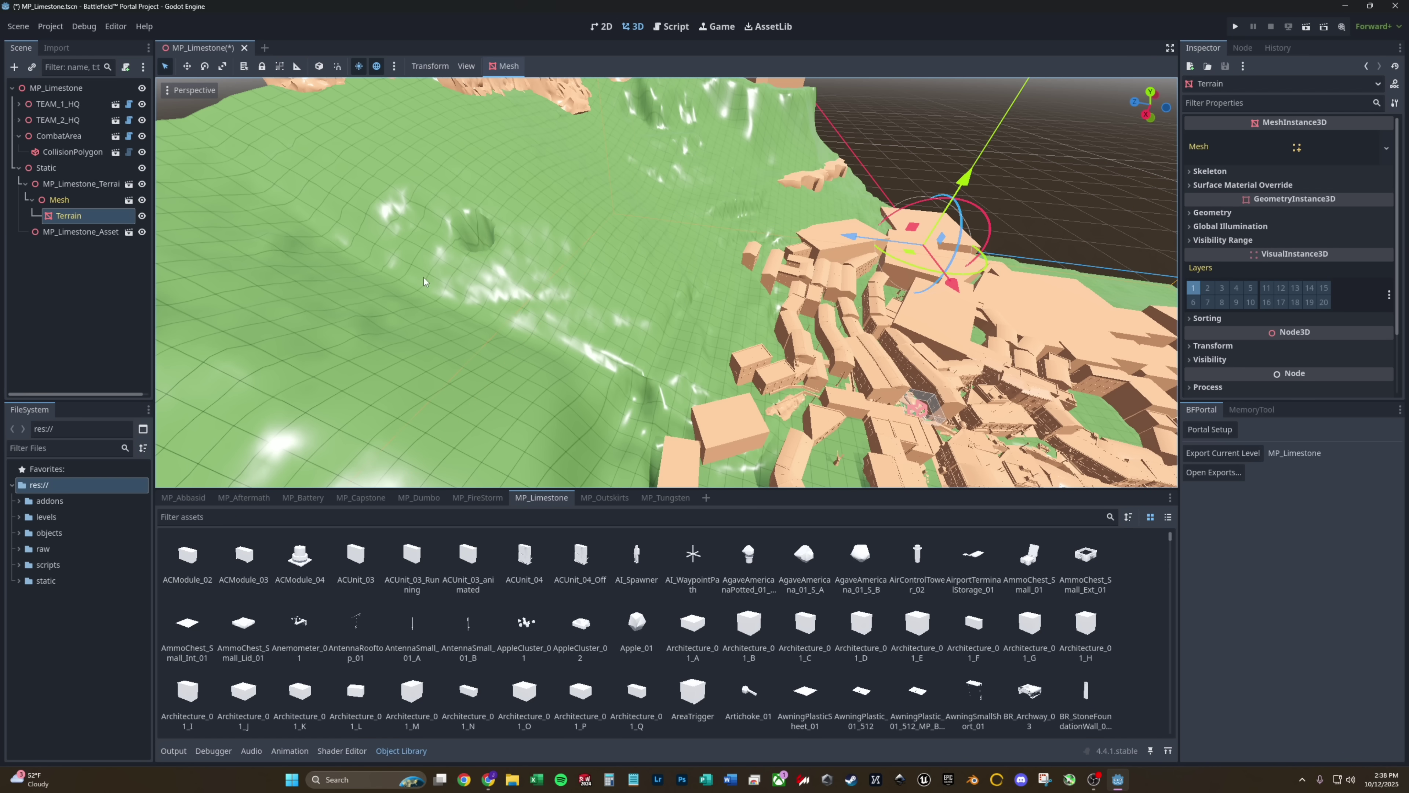
{"action": "key", "text": "s"}
{"action": "right_click_drag", "start_coordinate": [430, 278], "coordinate": [366, 245]}
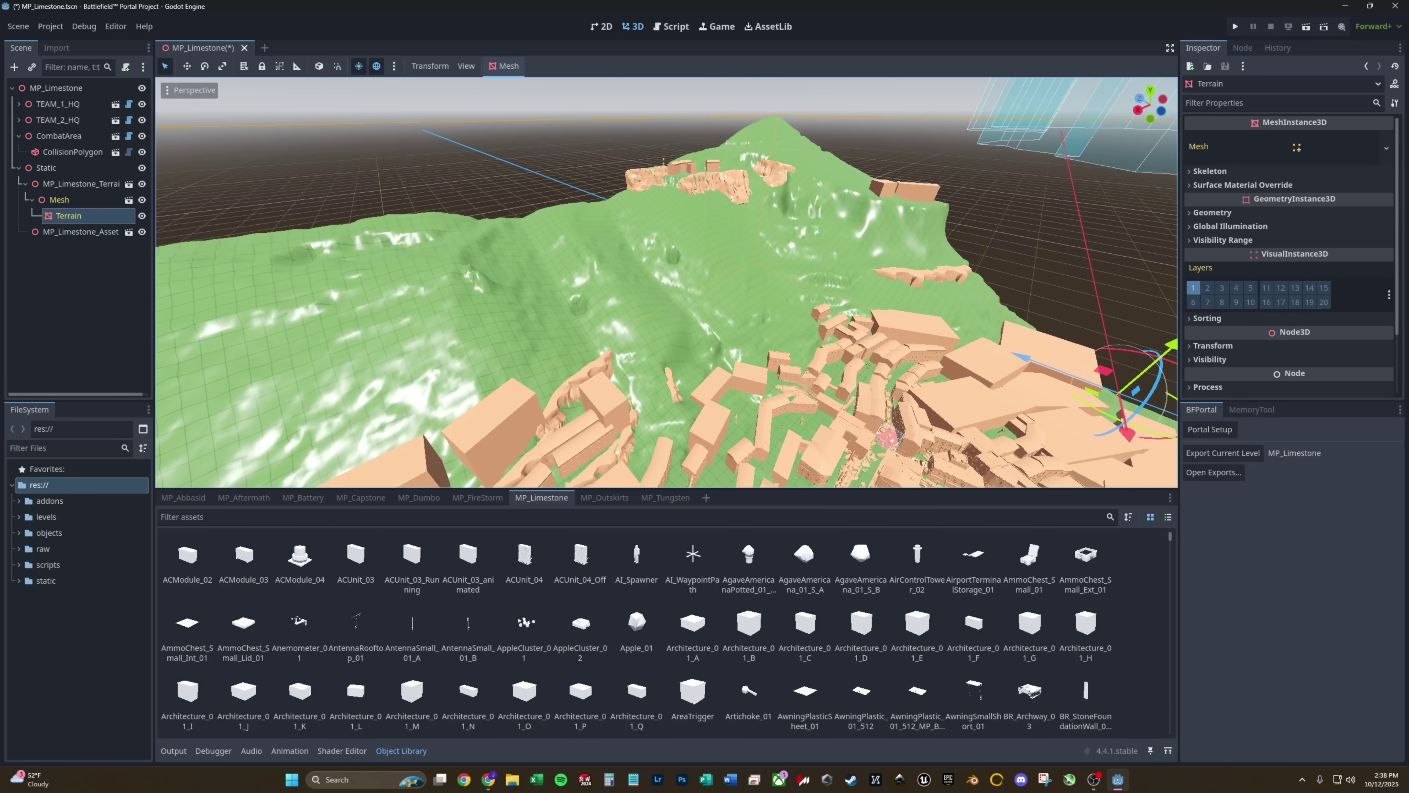
{"action": "left_click", "coordinate": [498, 70]}
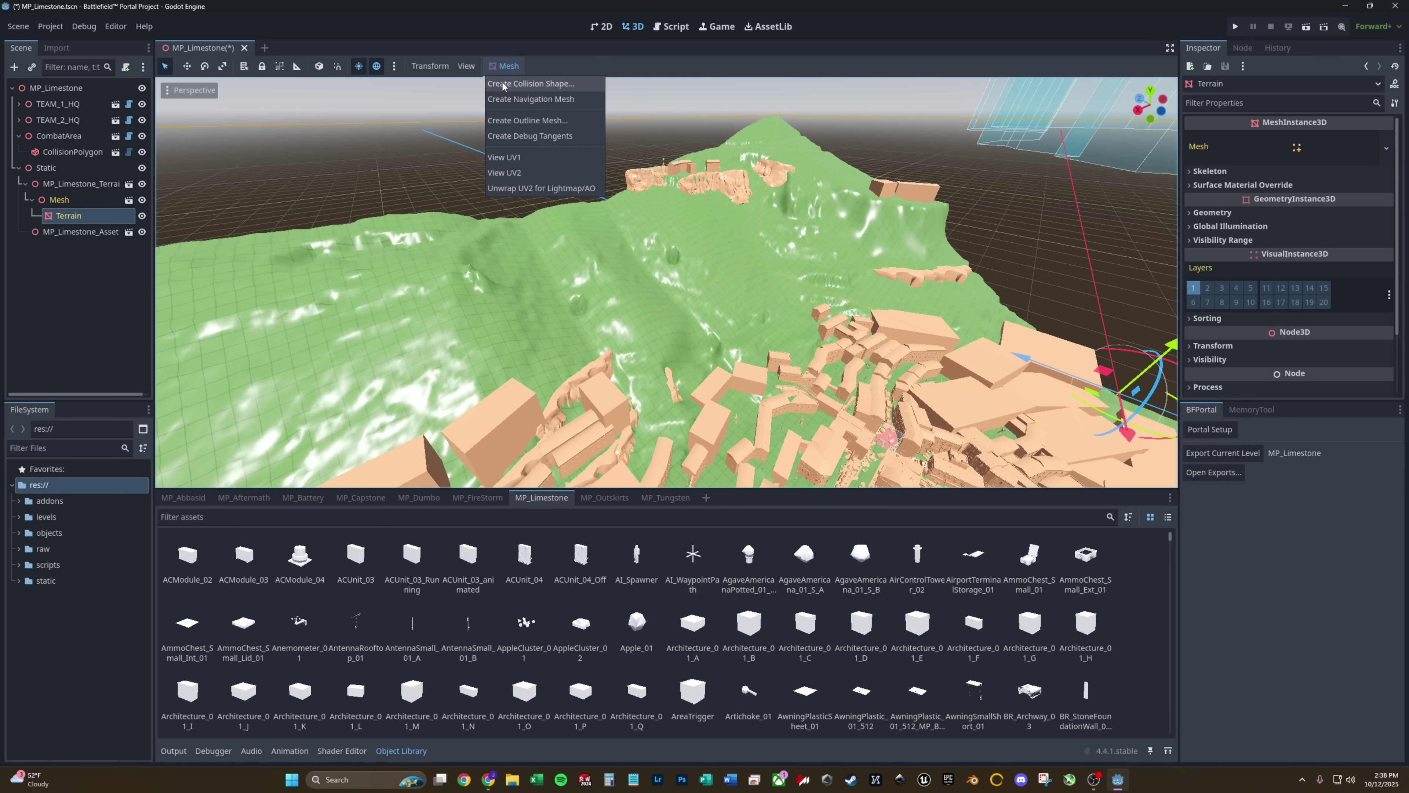
{"action": "left_click", "coordinate": [501, 84]}
{"action": "left_click", "coordinate": [710, 376]}
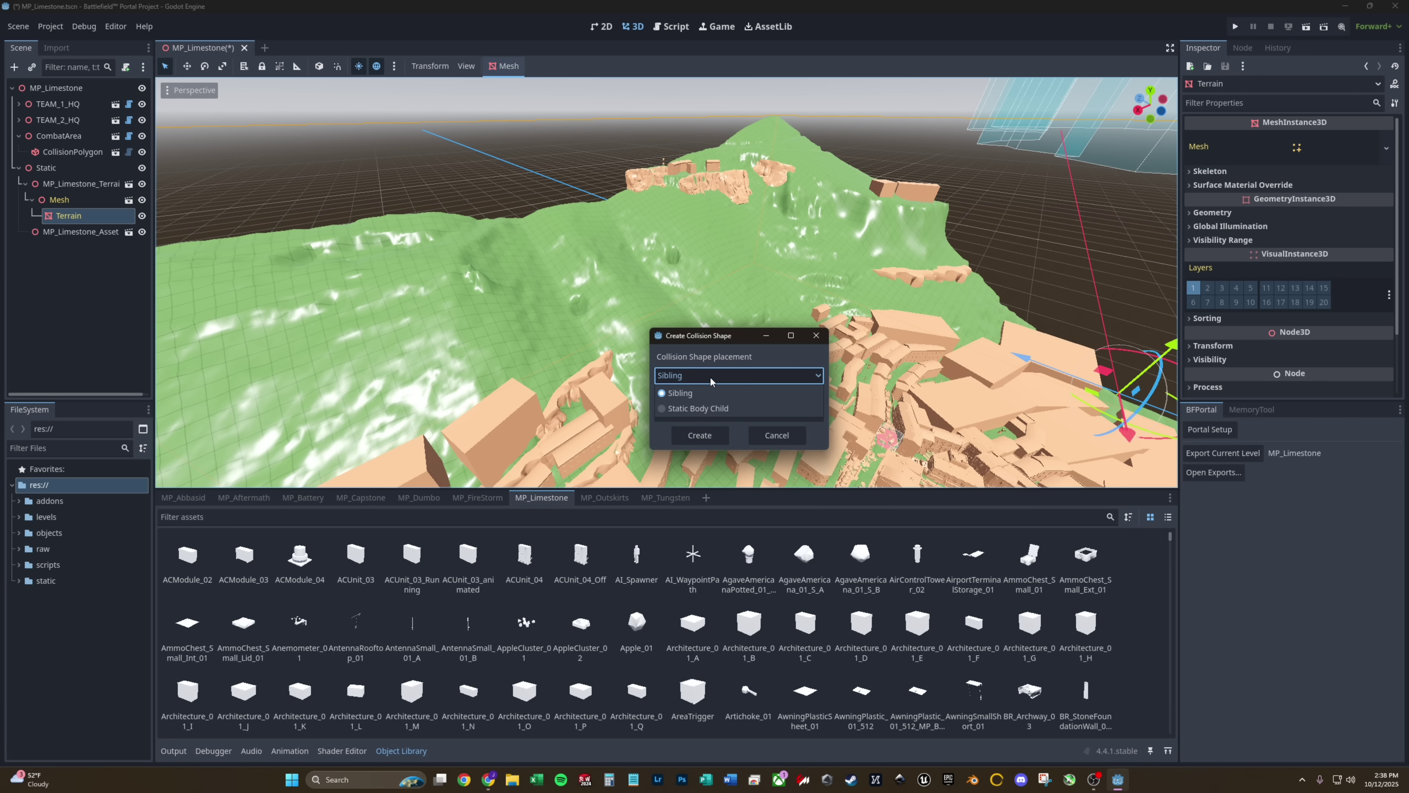
{"action": "left_click", "coordinate": [684, 409]}
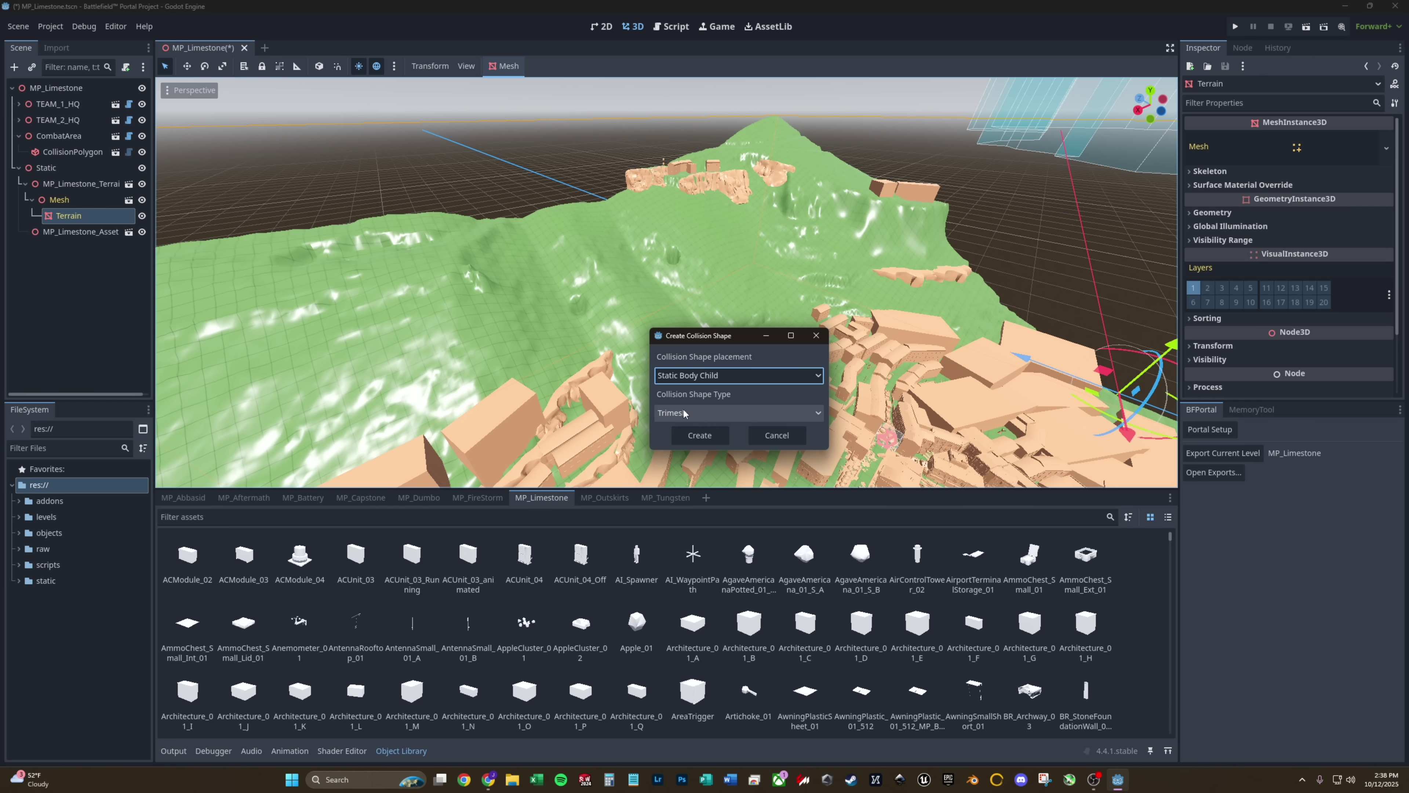
{"action": "left_click", "coordinate": [698, 438]}
- Place the Architecture_01_B block on the green terrain slope and adjust its placement there
{"action": "right_click_drag", "start_coordinate": [697, 439], "coordinate": [827, 449]}
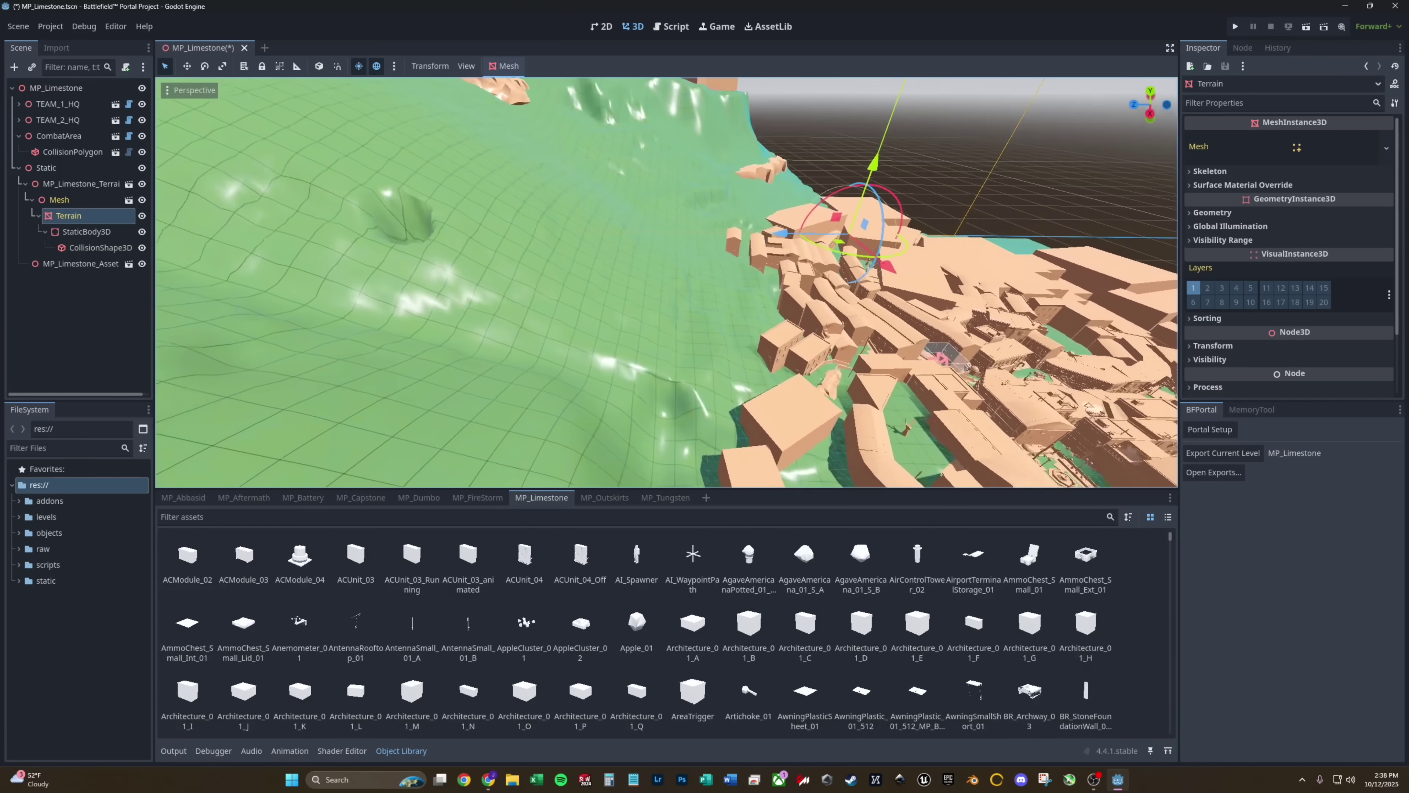
{"action": "key", "text": "w"}
{"action": "right_click_drag", "start_coordinate": [593, 244], "coordinate": [593, 244]}
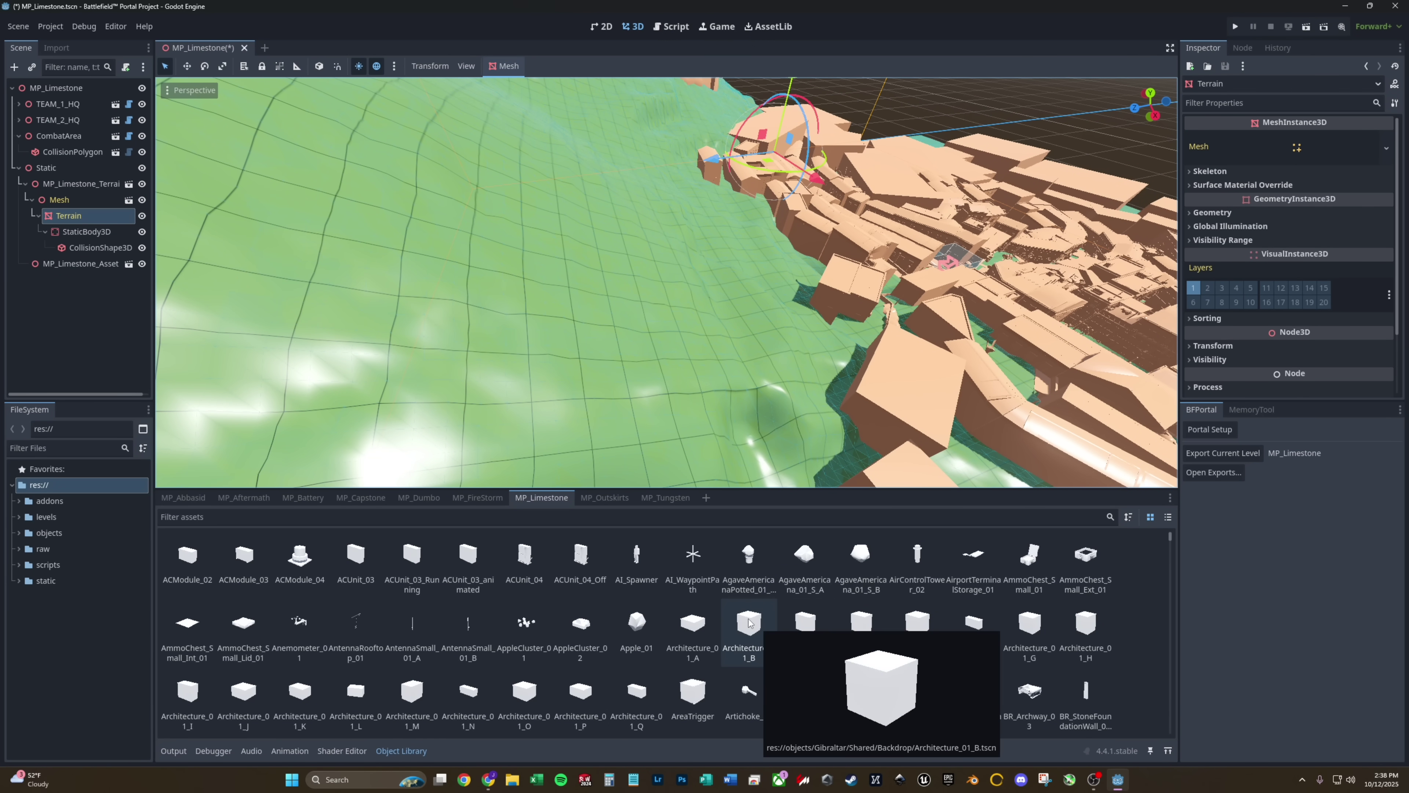
{"action": "left_click_drag", "start_coordinate": [750, 624], "coordinate": [509, 275]}
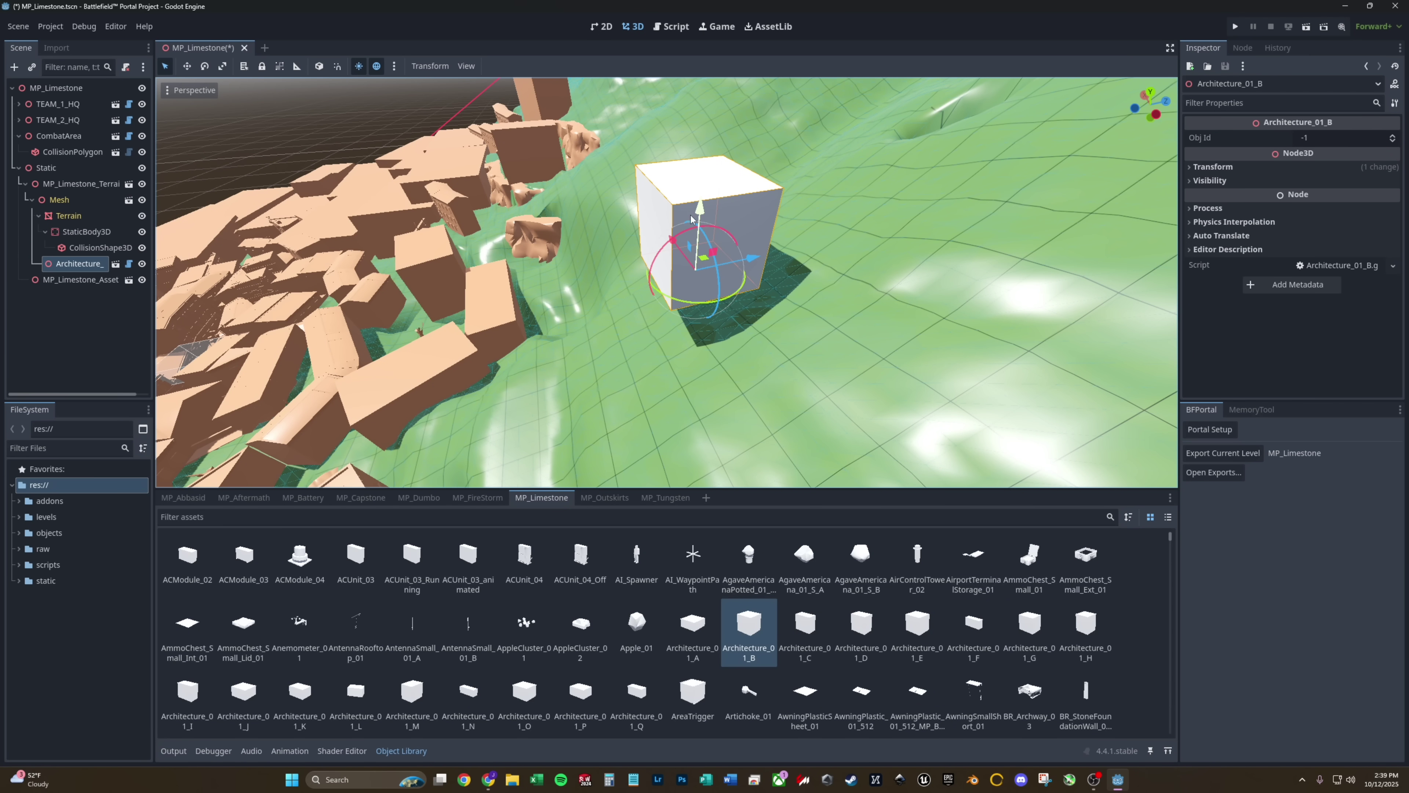
{"action": "left_click_drag", "start_coordinate": [753, 257], "coordinate": [713, 284]}
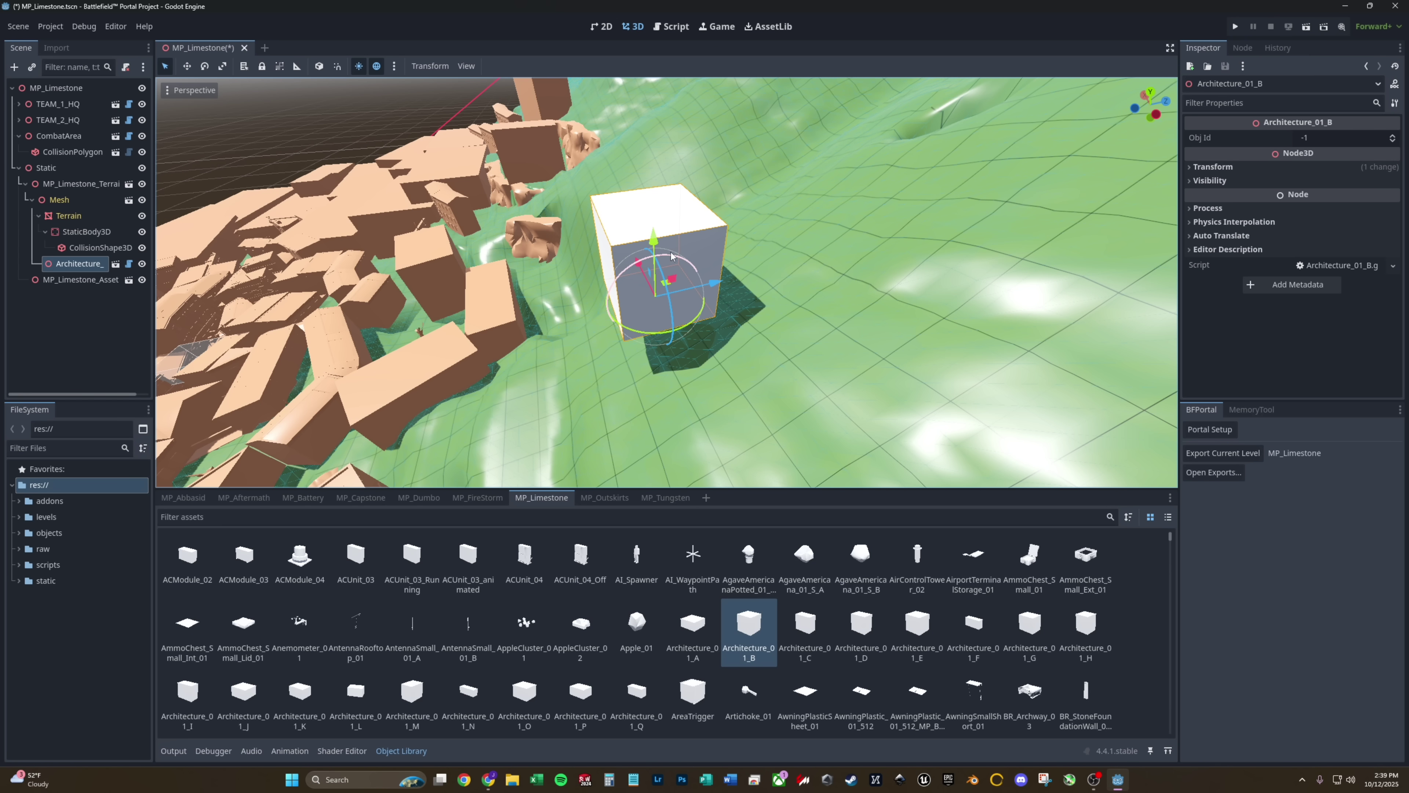
{"action": "left_click_drag", "start_coordinate": [671, 255], "coordinate": [704, 244]}
- Place the Architecture_01_E, Architecture_01_D, Architecture_01_F and Architecture_01_G blocks on the terrain around the first block
{"action": "middle_click_drag", "start_coordinate": [715, 312], "coordinate": [781, 465]}
{"action": "scroll", "coordinate": [781, 465], "scroll_direction": "down", "scroll_amount": 4}
{"action": "left_click_drag", "start_coordinate": [903, 643], "coordinate": [422, 356]}
{"action": "left_click_drag", "start_coordinate": [862, 633], "coordinate": [768, 417]}
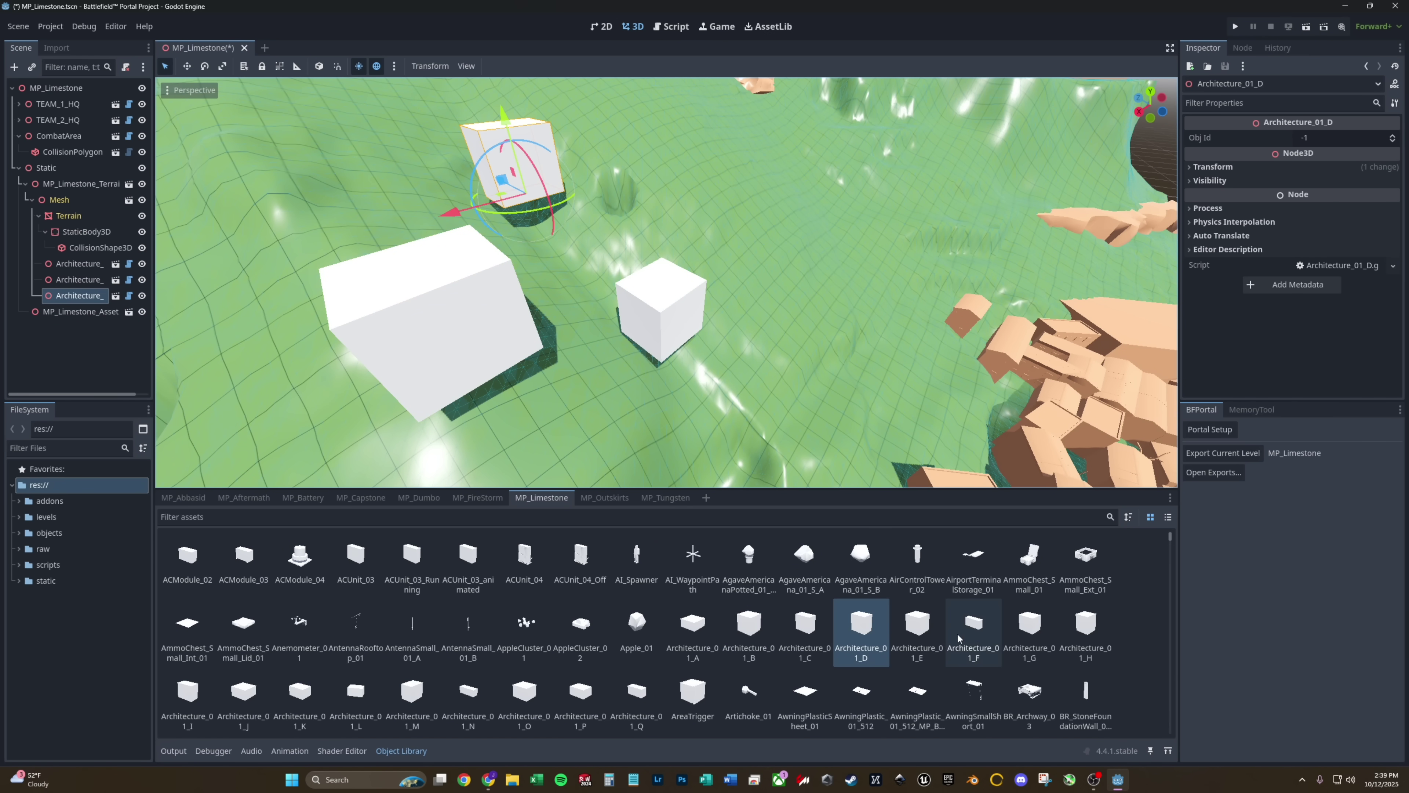
{"action": "left_click_drag", "start_coordinate": [973, 624], "coordinate": [758, 227]}
{"action": "left_click_drag", "start_coordinate": [1029, 624], "coordinate": [638, 134]}
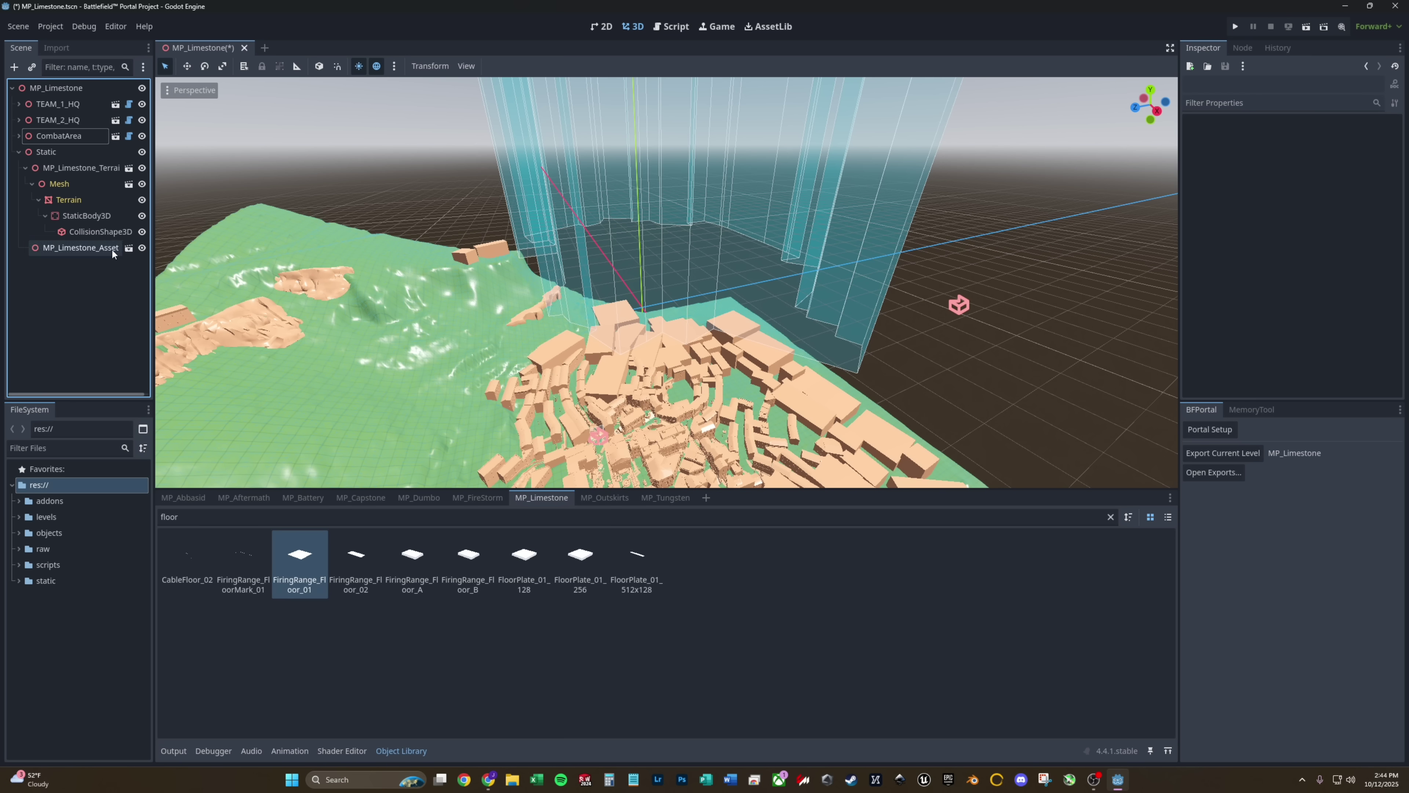
- Delete the CollisionShape3D and StaticBody3D nodes under the Terrain mesh
{"action": "left_click", "coordinate": [99, 231]}
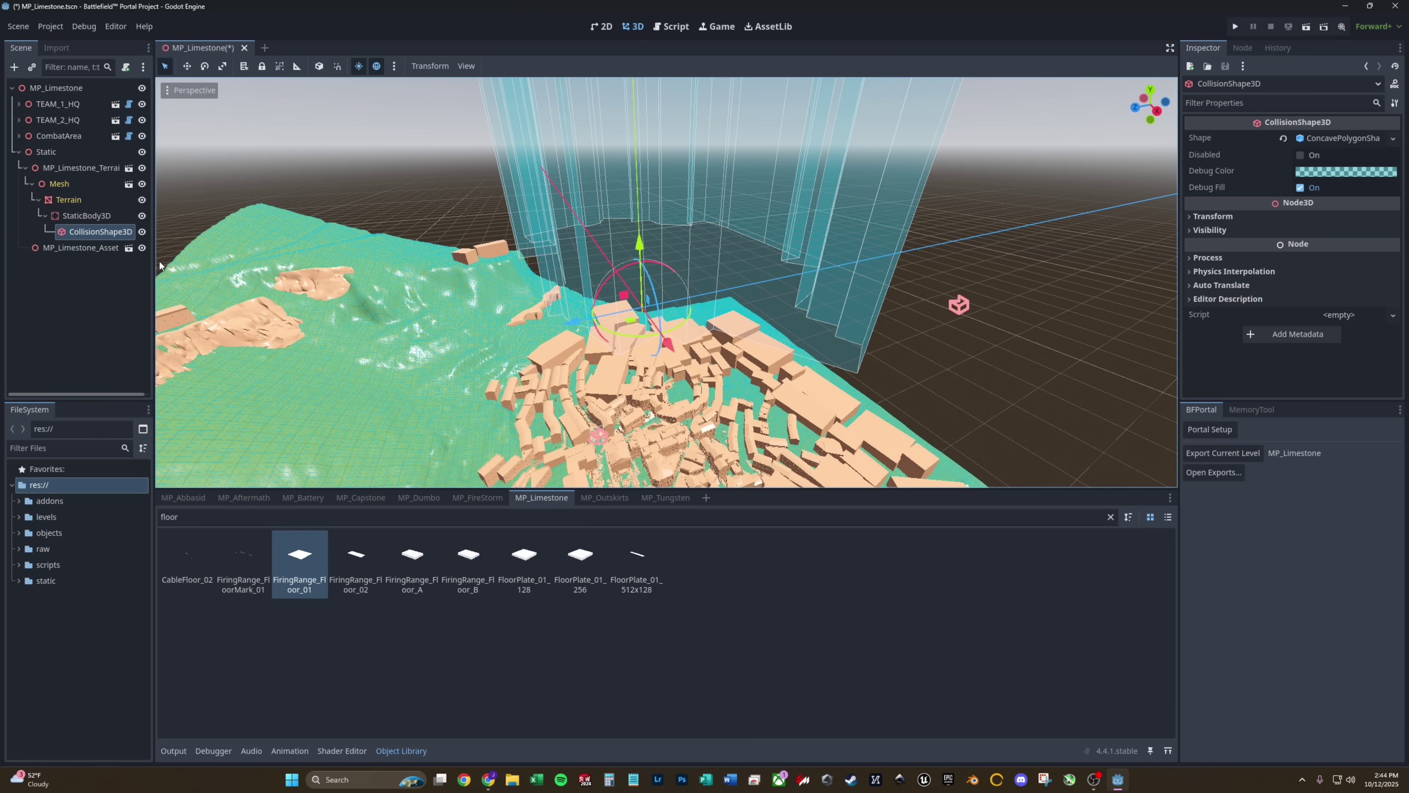
{"action": "key", "text": "Delete"}
{"action": "left_click", "coordinate": [700, 405]}
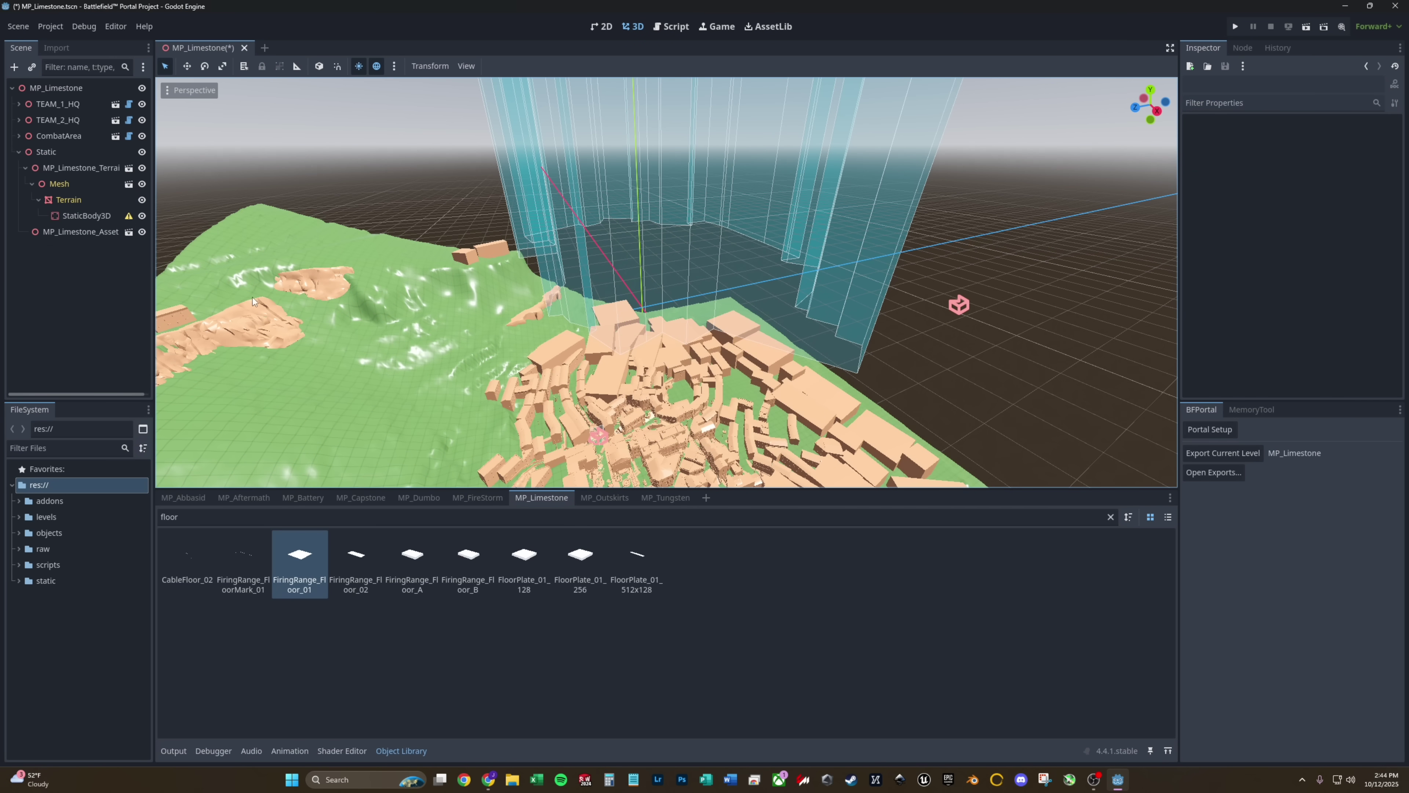
{"action": "left_click", "coordinate": [95, 221]}
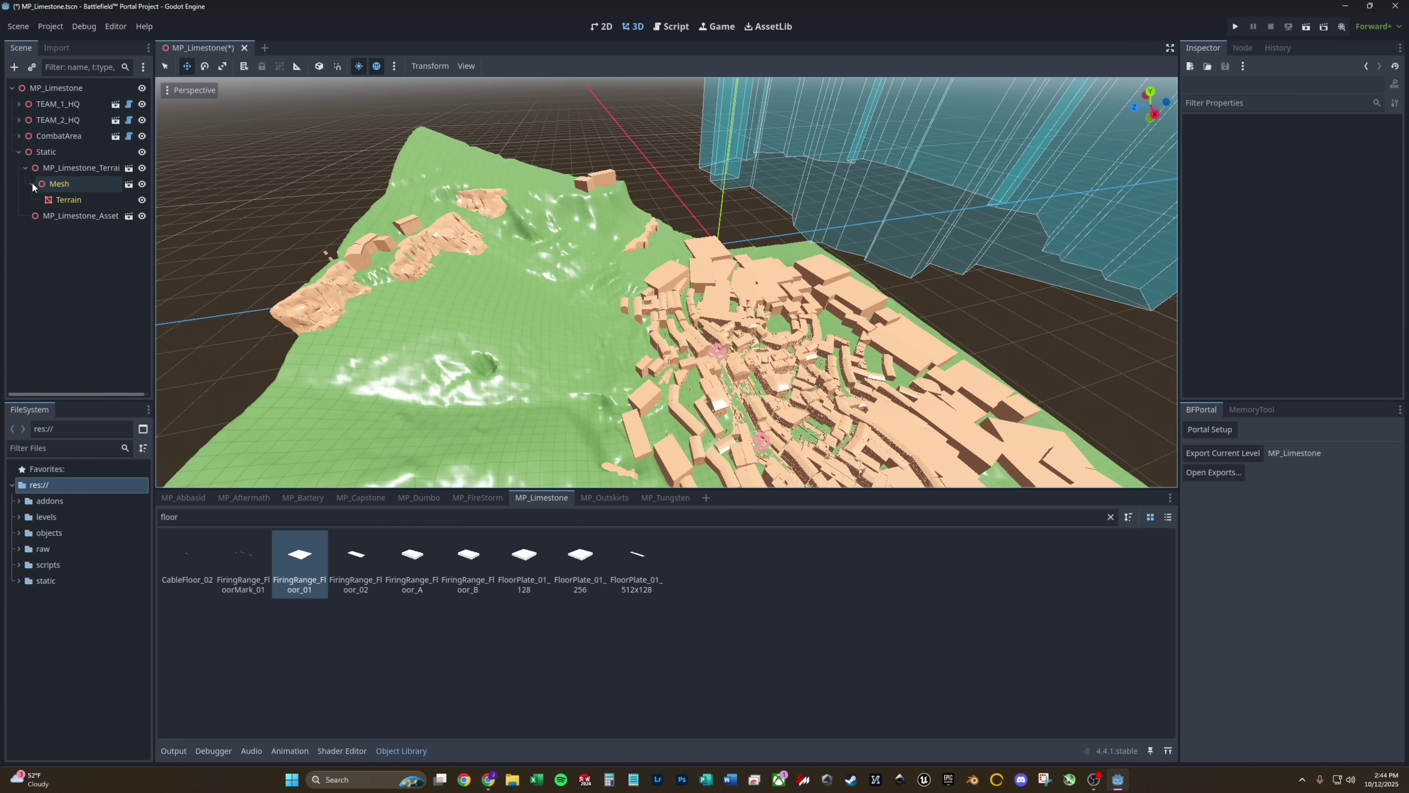
- Collapse the Static branch in the scene tree and place the FiringRange_Floor_01 asset over the city buildings
{"action": "left_click", "coordinate": [32, 184]}
{"action": "left_click", "coordinate": [25, 168]}
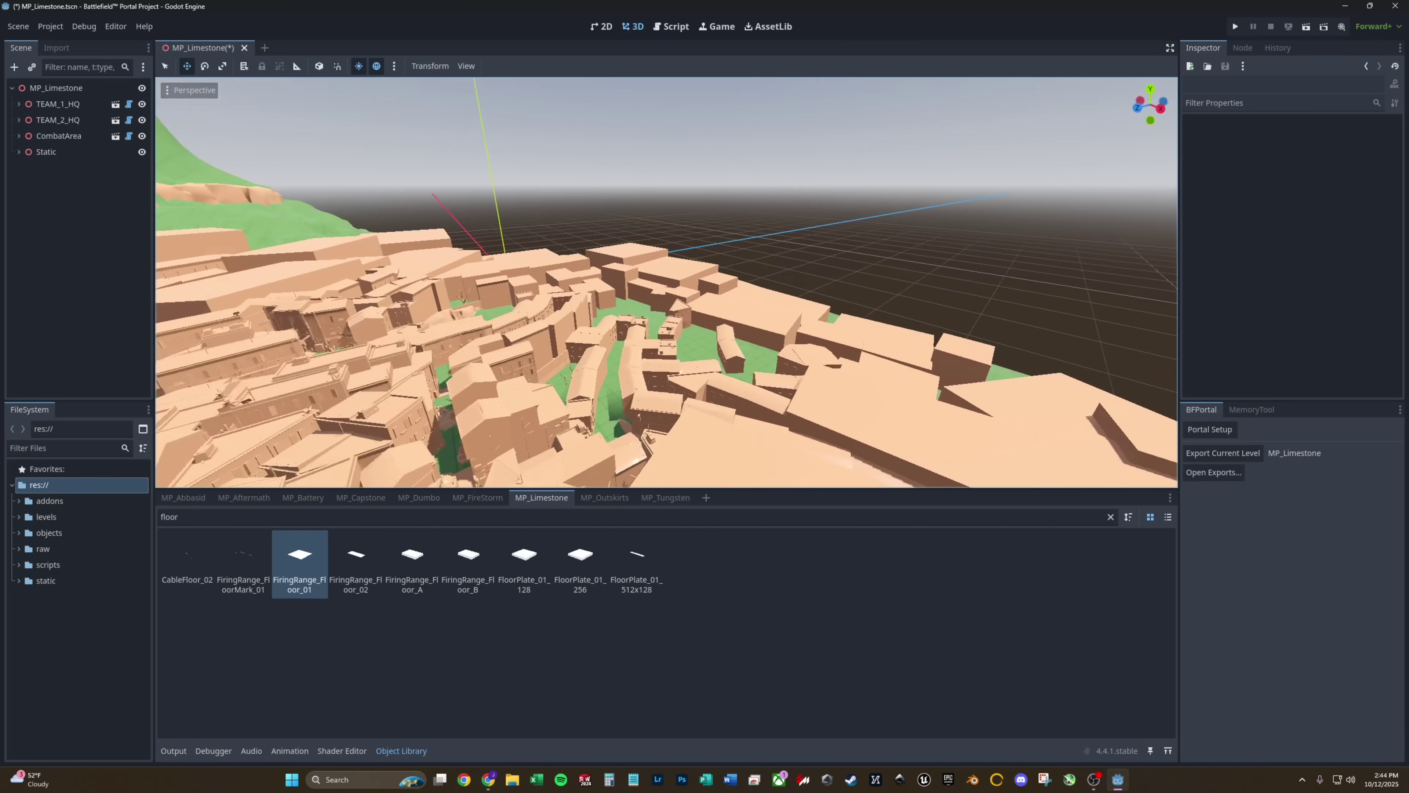
{"action": "right_click_drag", "start_coordinate": [666, 282], "coordinate": [607, 328]}
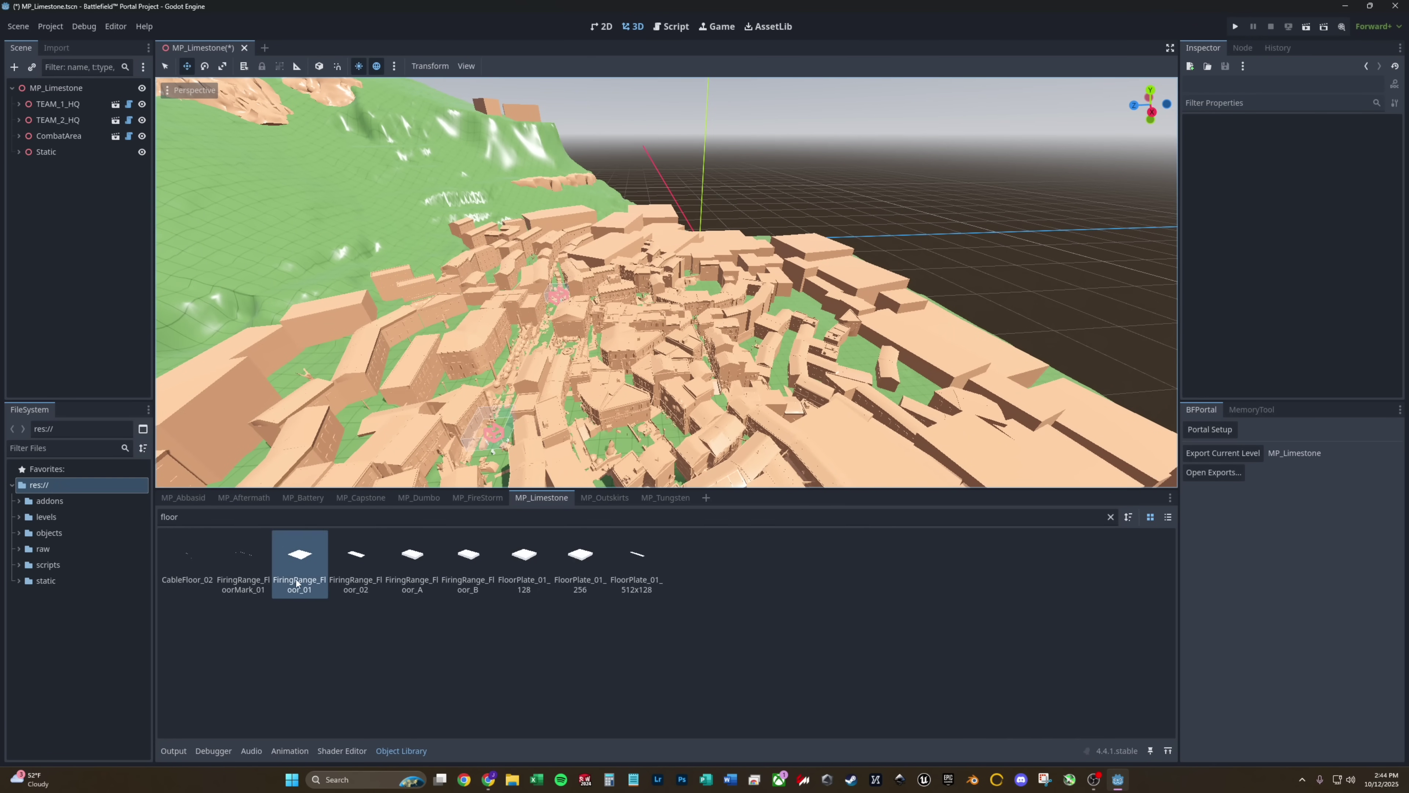
{"action": "left_click_drag", "start_coordinate": [293, 579], "coordinate": [703, 275]}
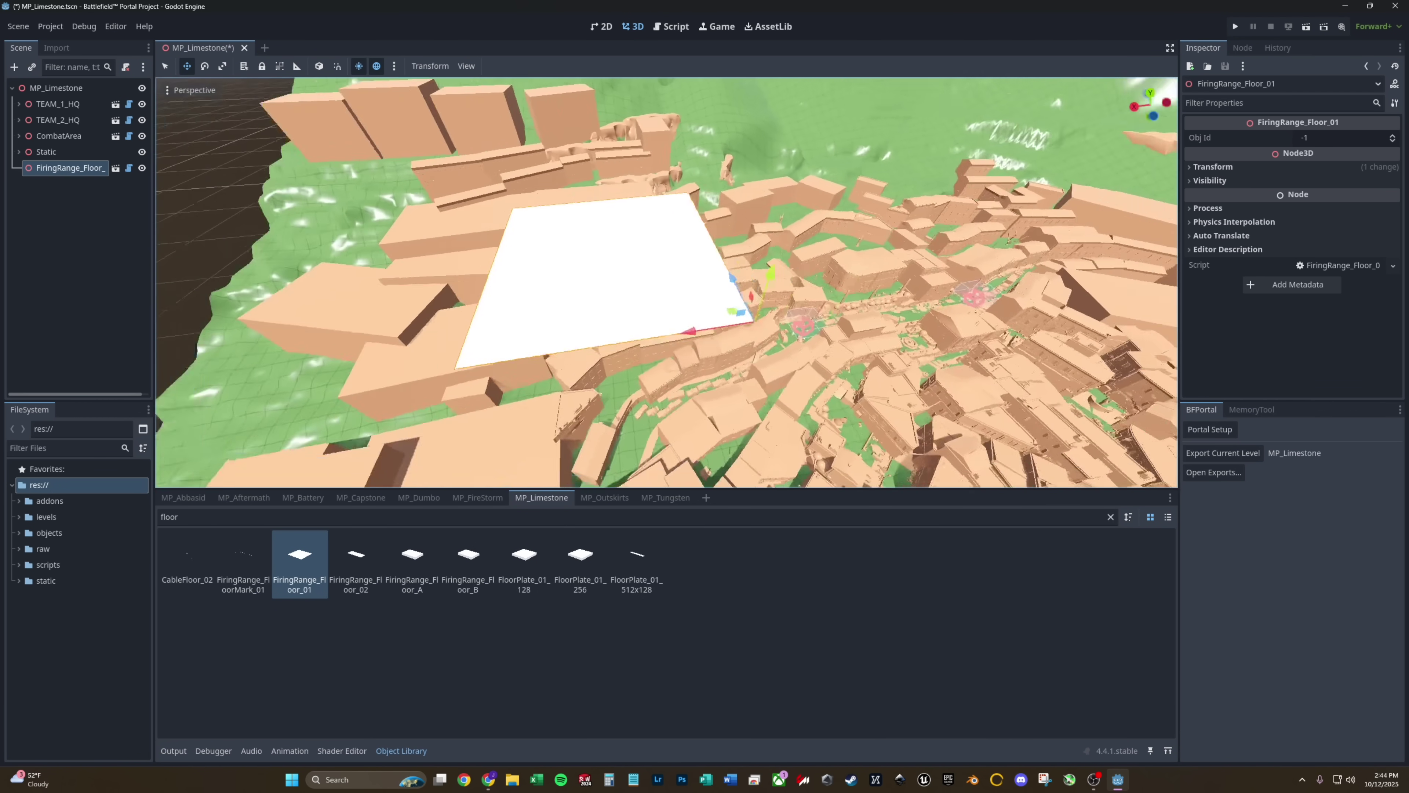
{"action": "right_click_drag", "start_coordinate": [704, 275], "coordinate": [693, 200]}
- Reposition the FiringRange_Floor_01 slab above the rooftops of the city
{"action": "left_click_drag", "start_coordinate": [701, 309], "coordinate": [720, 399]}
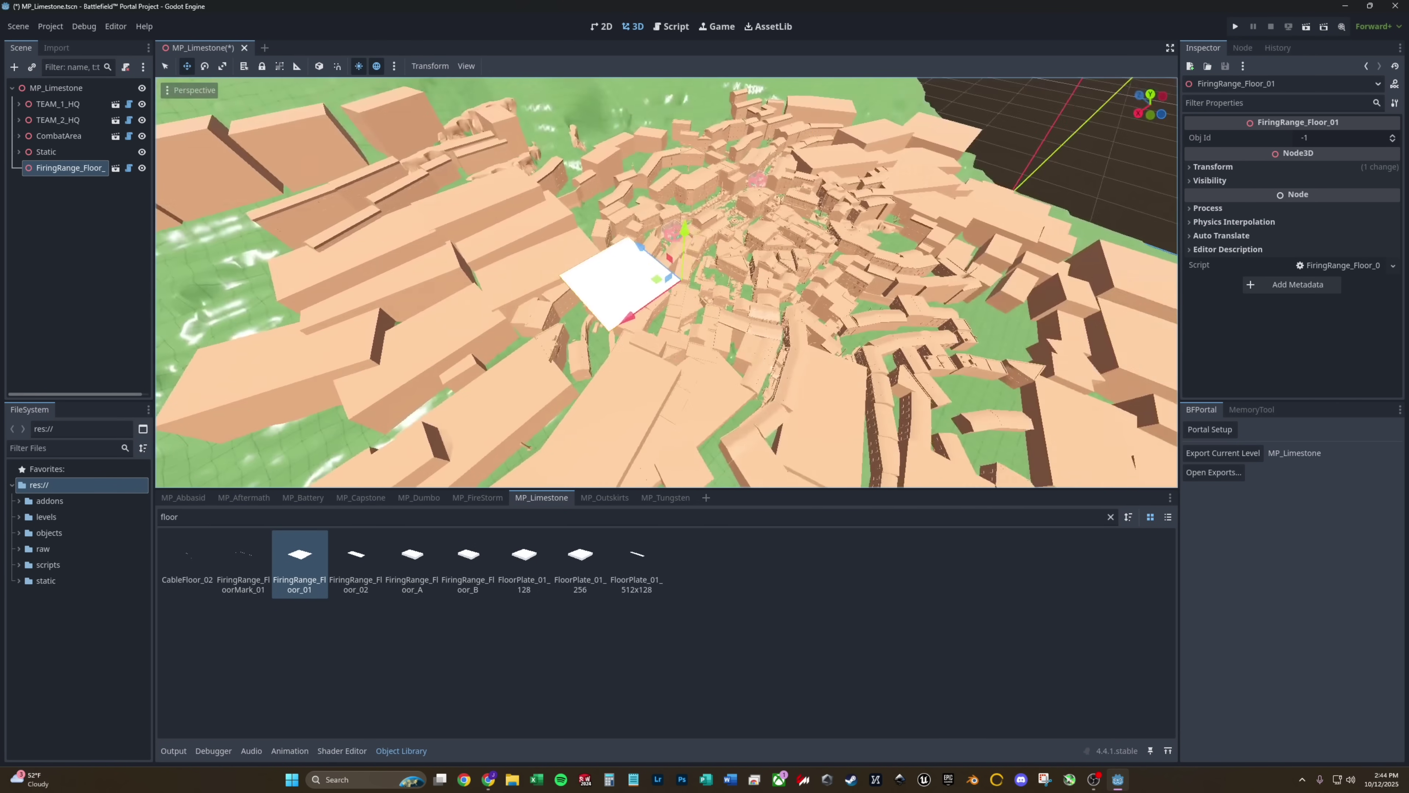
{"action": "right_click_drag", "start_coordinate": [665, 281], "coordinate": [655, 183]}
{"action": "right_click_drag", "start_coordinate": [674, 342], "coordinate": [461, 339]}
{"action": "left_click_drag", "start_coordinate": [674, 333], "coordinate": [809, 331]}
{"action": "left_click_drag", "start_coordinate": [808, 331], "coordinate": [1072, 321]}
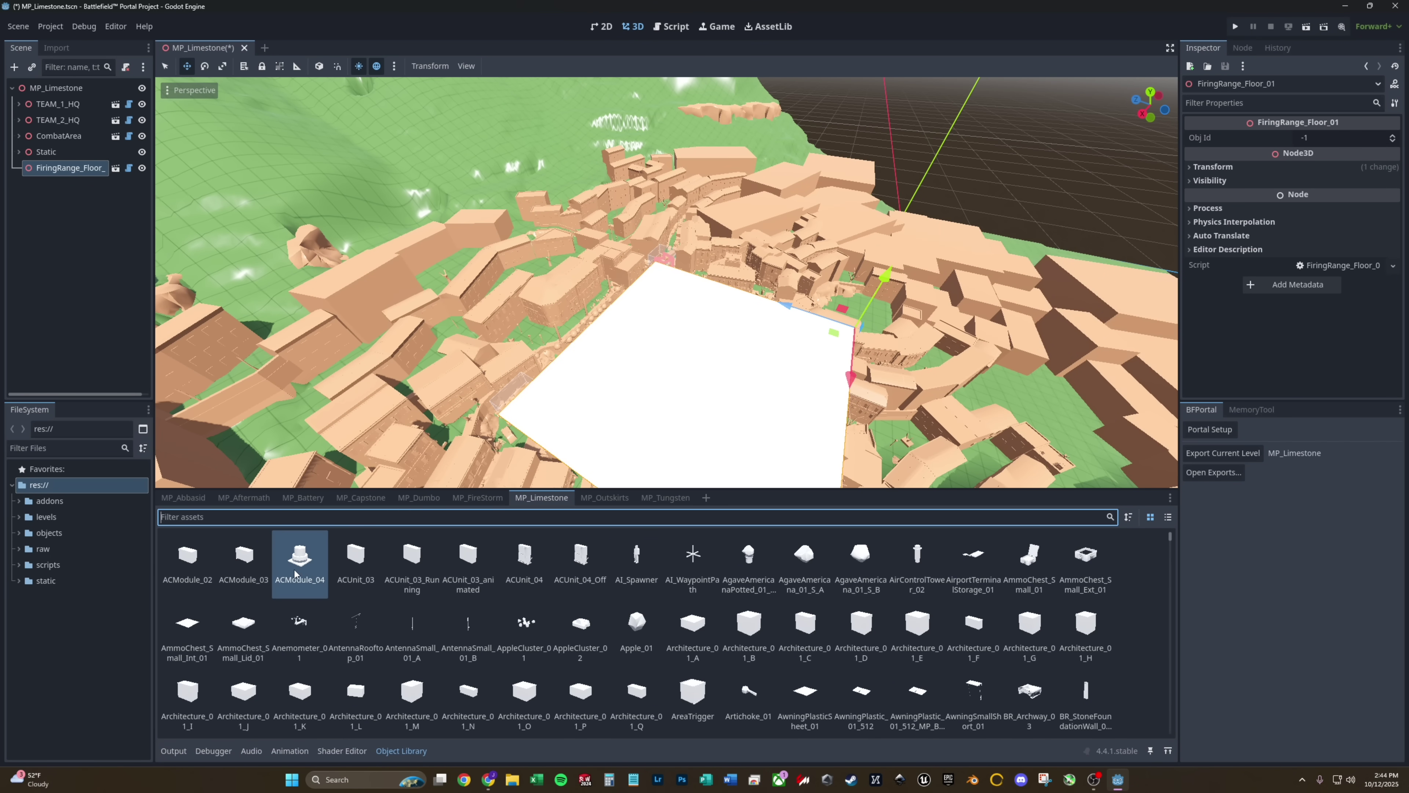
- Place the ACModule_04 asset on top of the floor slab and inspect it
{"action": "left_click_drag", "start_coordinate": [294, 573], "coordinate": [664, 392]}
{"action": "mouse_move", "coordinate": [664, 392]}
{"action": "right_mouse_down"}
{"action": "mouse_move", "coordinate": [669, 408]}
{"action": "mouse_move", "coordinate": [749, 410]}
{"action": "mouse_move", "coordinate": [715, 444]}
{"action": "mouse_move", "coordinate": [649, 389]}
{"action": "mouse_move", "coordinate": [632, 439]}
{"action": "mouse_move", "coordinate": [660, 411]}
{"action": "right_mouse_up"}
{"action": "key", "text": "w"}
{"action": "key", "text": "s"}
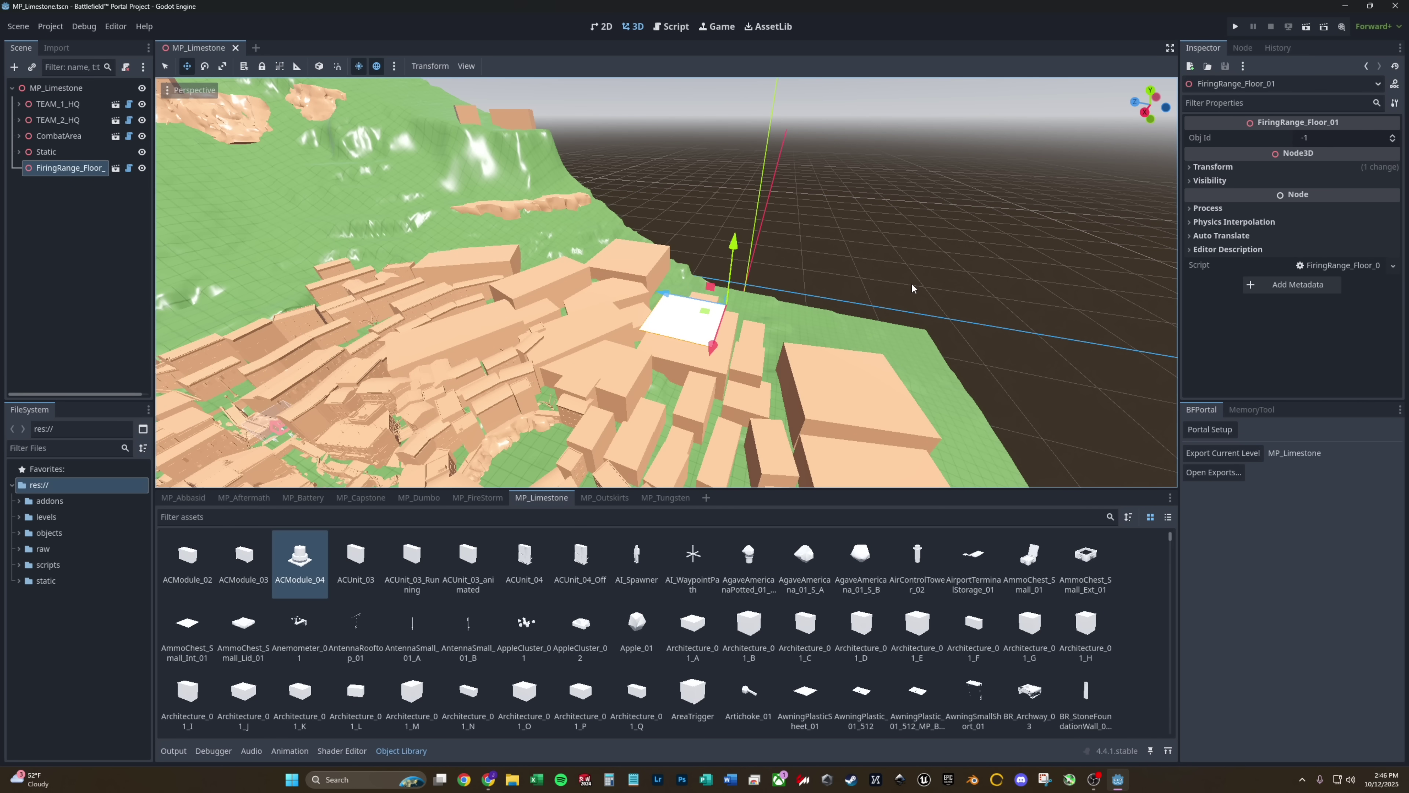
- Switch to the browser and download all four folders of the Godot Addons folder in Google Drive
{"action": "key", "text": "alt+Tab"}
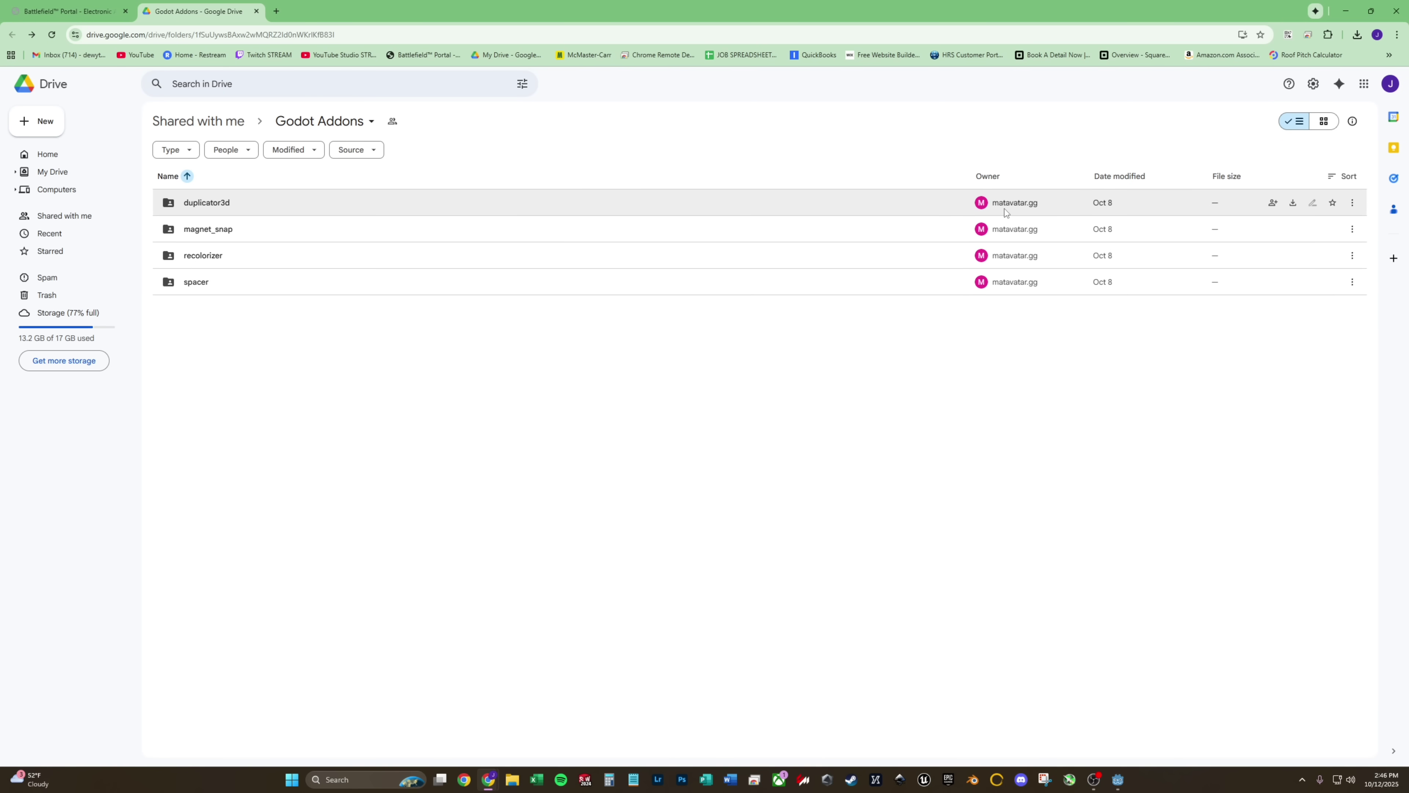
{"action": "key", "text": "ctrl+a"}
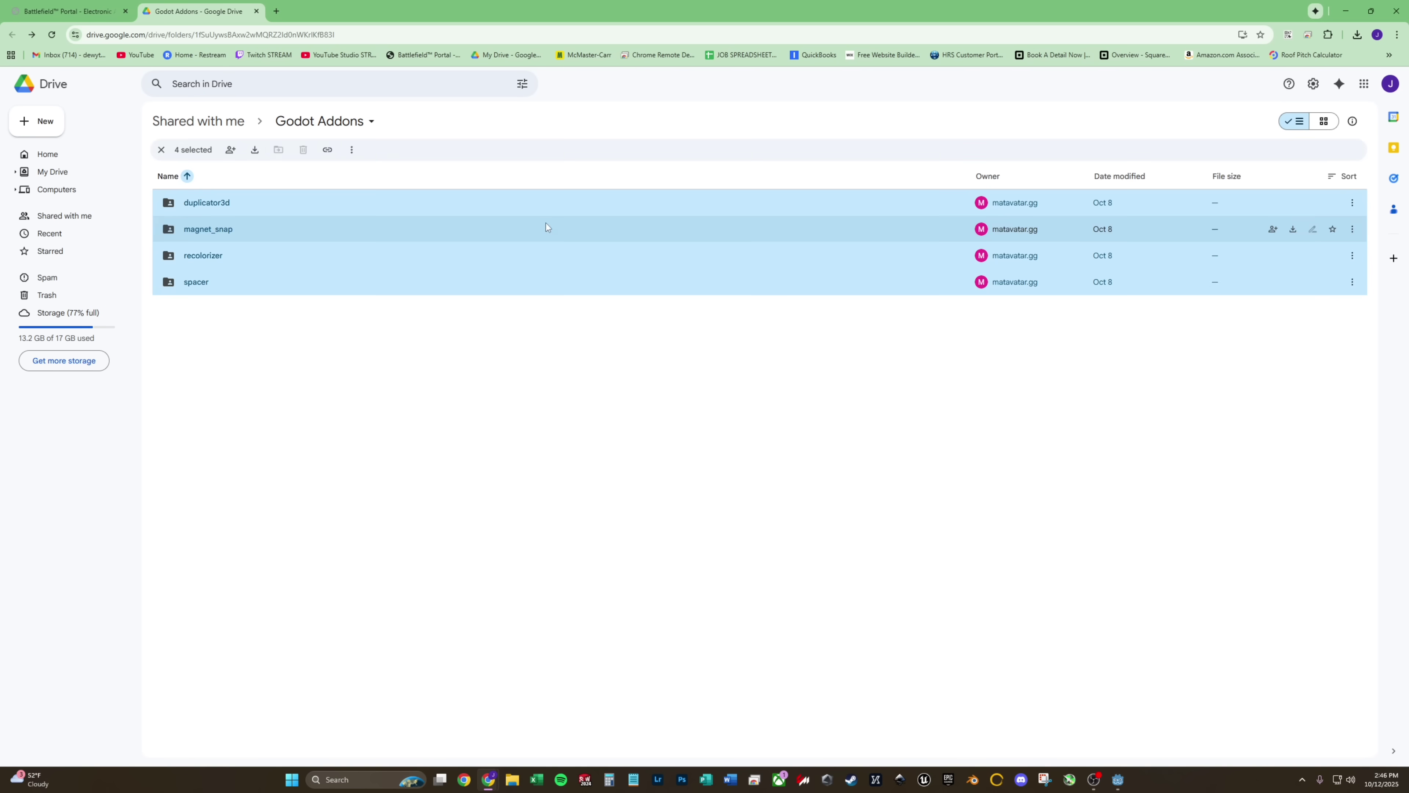
{"action": "right_click", "coordinate": [547, 225]}
{"action": "left_click", "coordinate": [588, 235]}
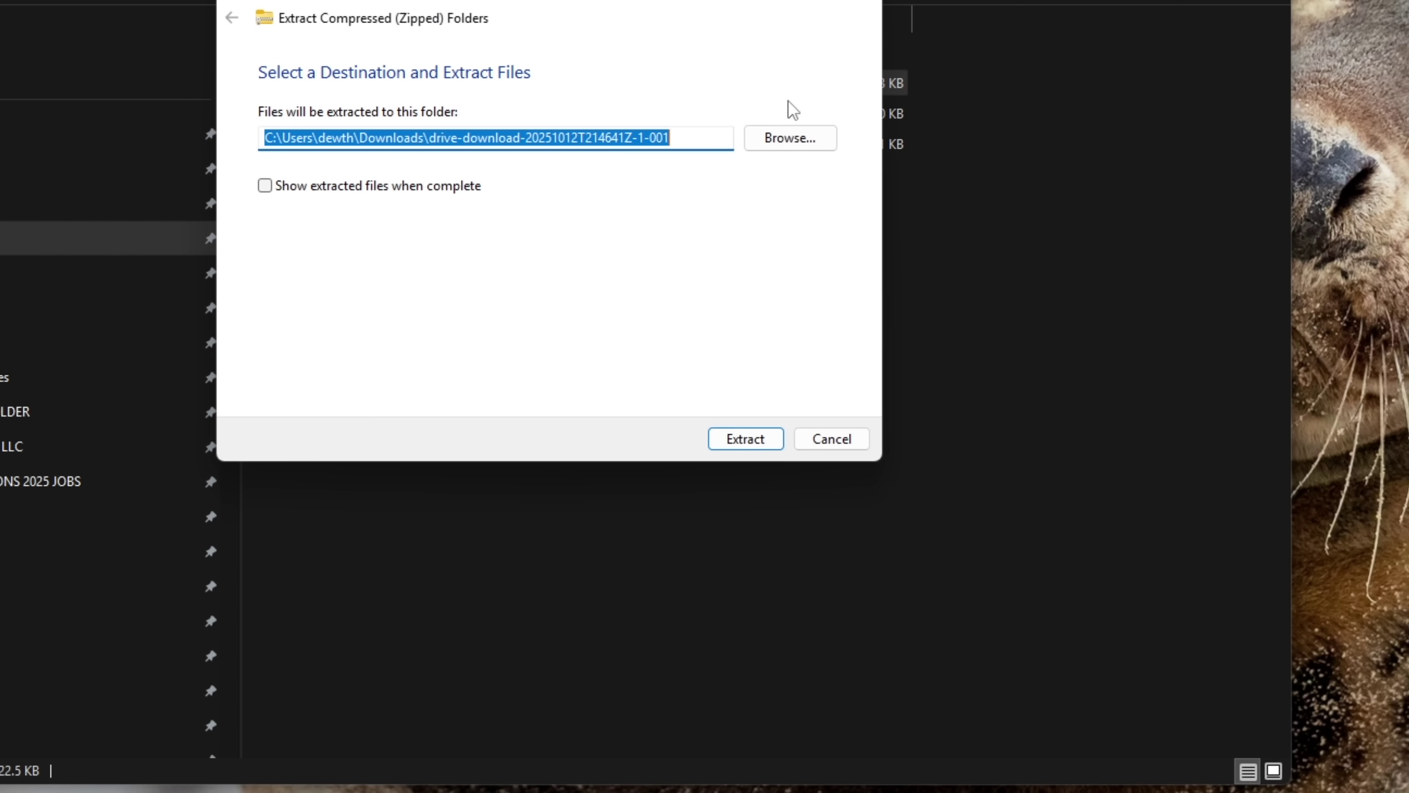
- Extract the downloaded add-ons archive and copy its duplicator3d, magnet_snap, recolorizer and spacer folders
{"action": "key", "text": "Return"}
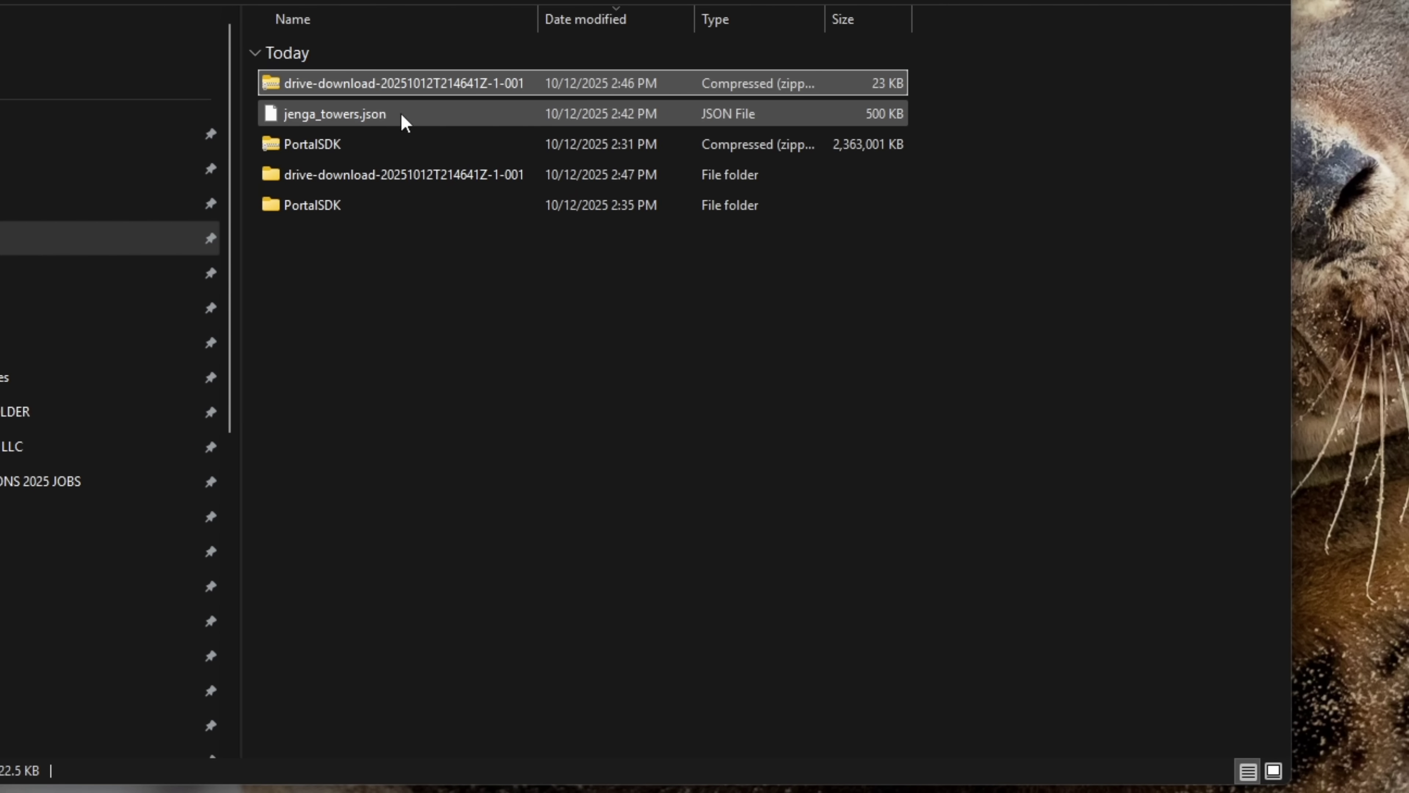
{"action": "double_click", "coordinate": [352, 167]}
{"action": "left_click_drag", "start_coordinate": [509, 231], "coordinate": [336, 55]}
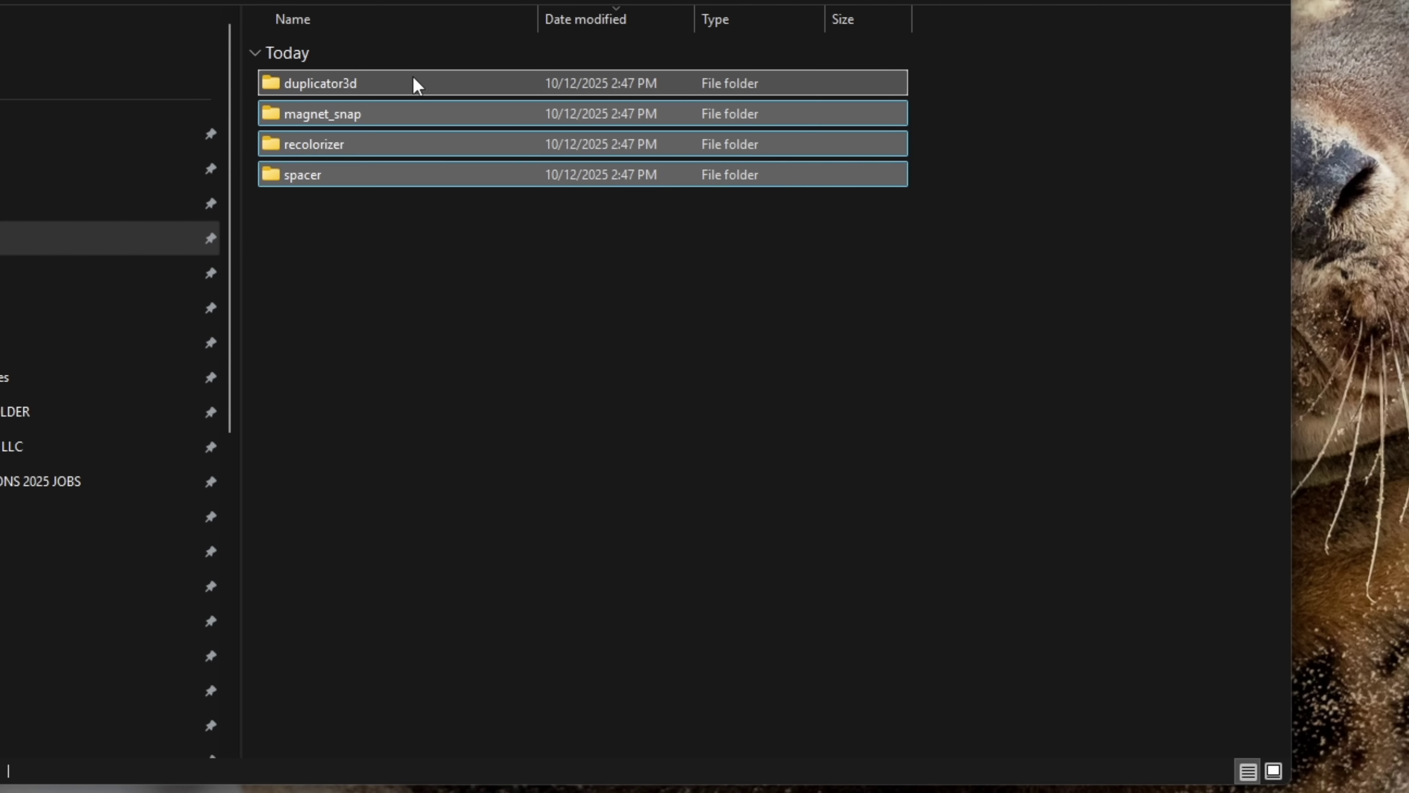
{"action": "key", "text": "alt+Left"}
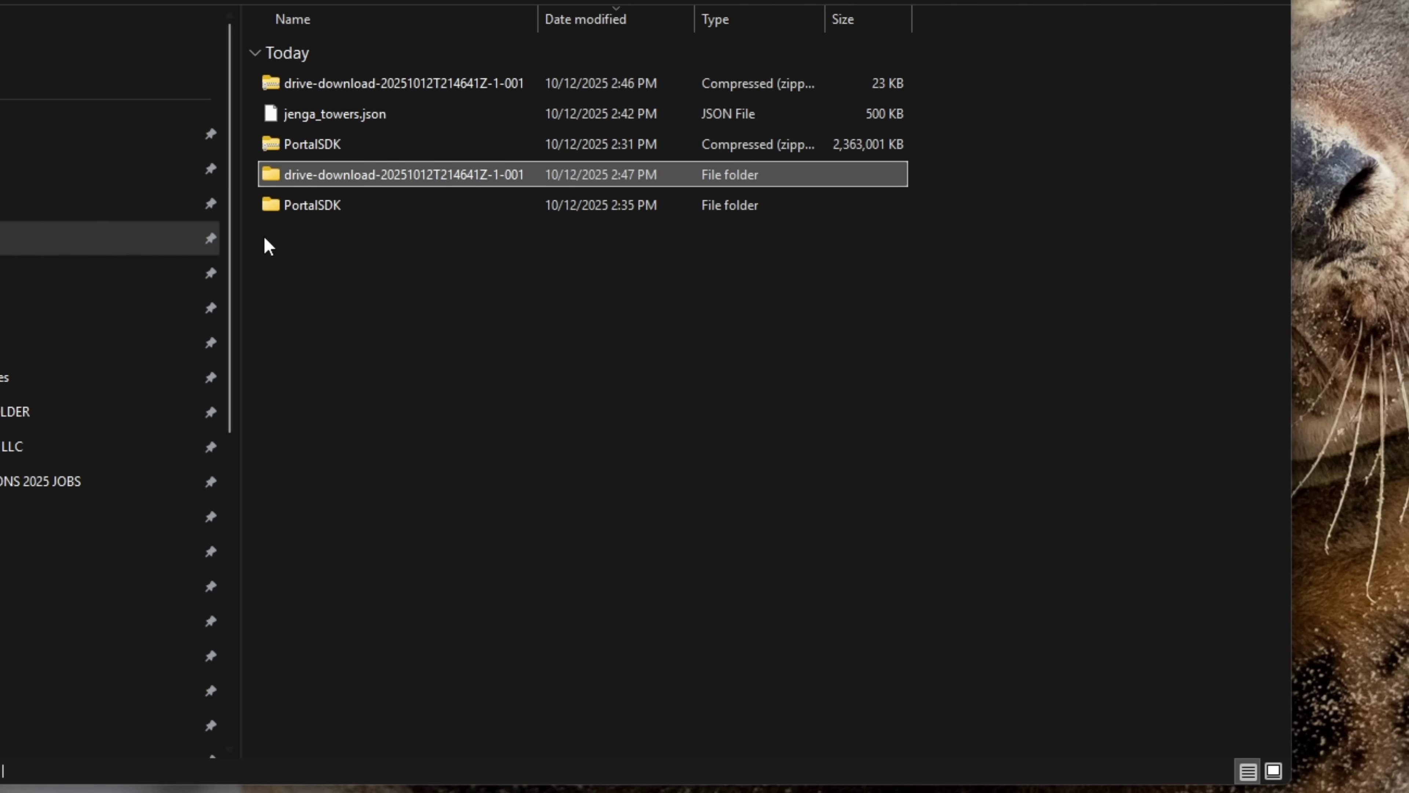
- Paste the four add-on folders into the addons folder of PortalSDK's GodotProject
{"action": "double_click", "coordinate": [333, 209]}
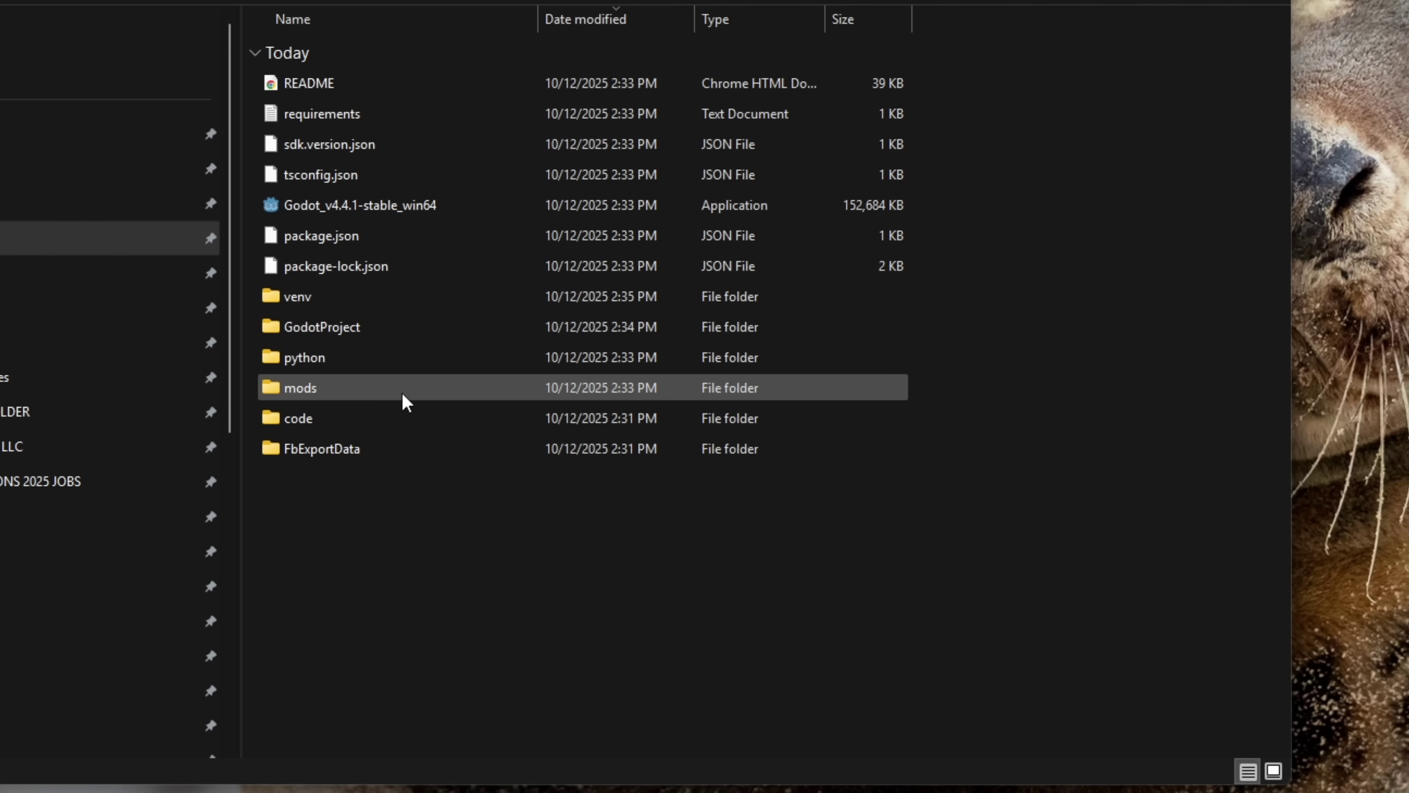
{"action": "double_click", "coordinate": [316, 328]}
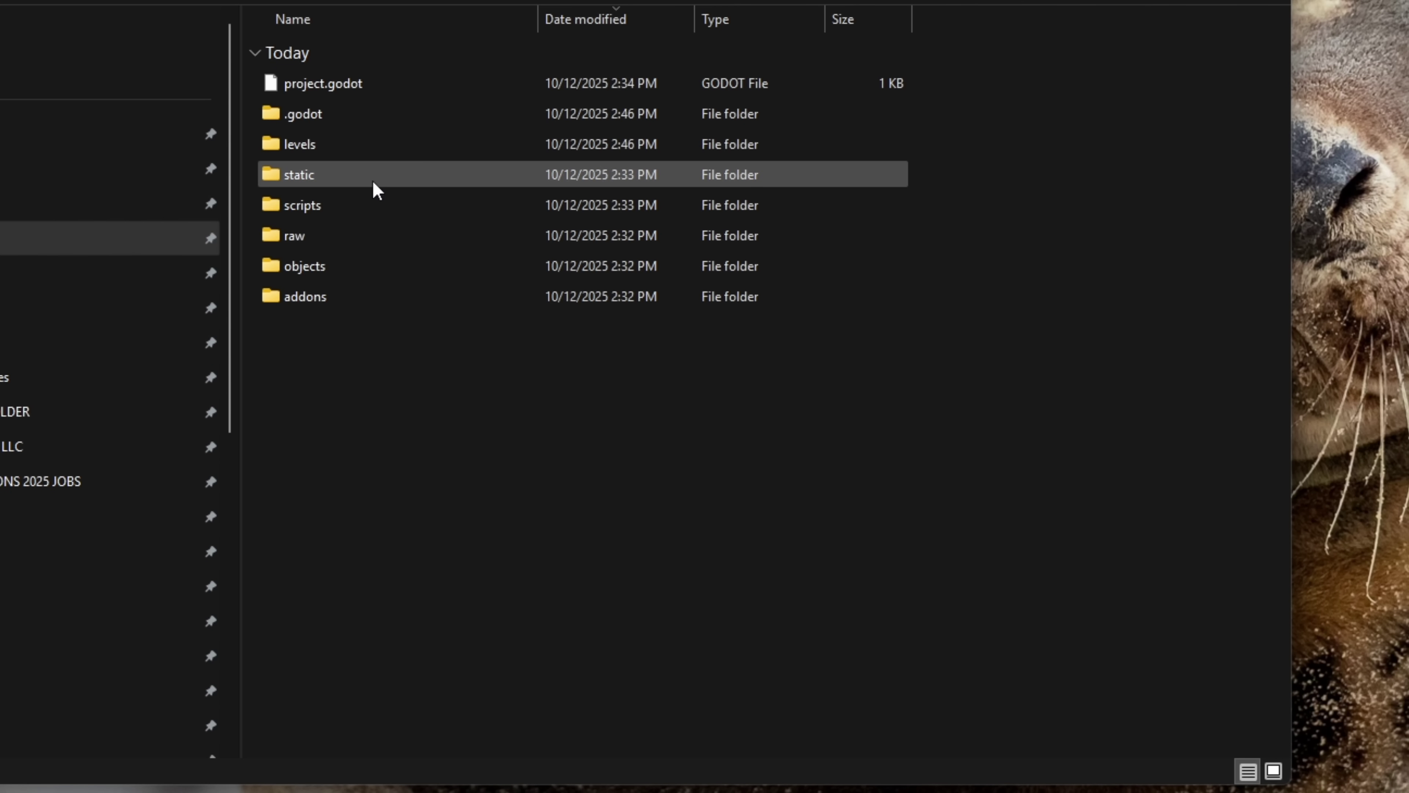
{"action": "double_click", "coordinate": [335, 299]}
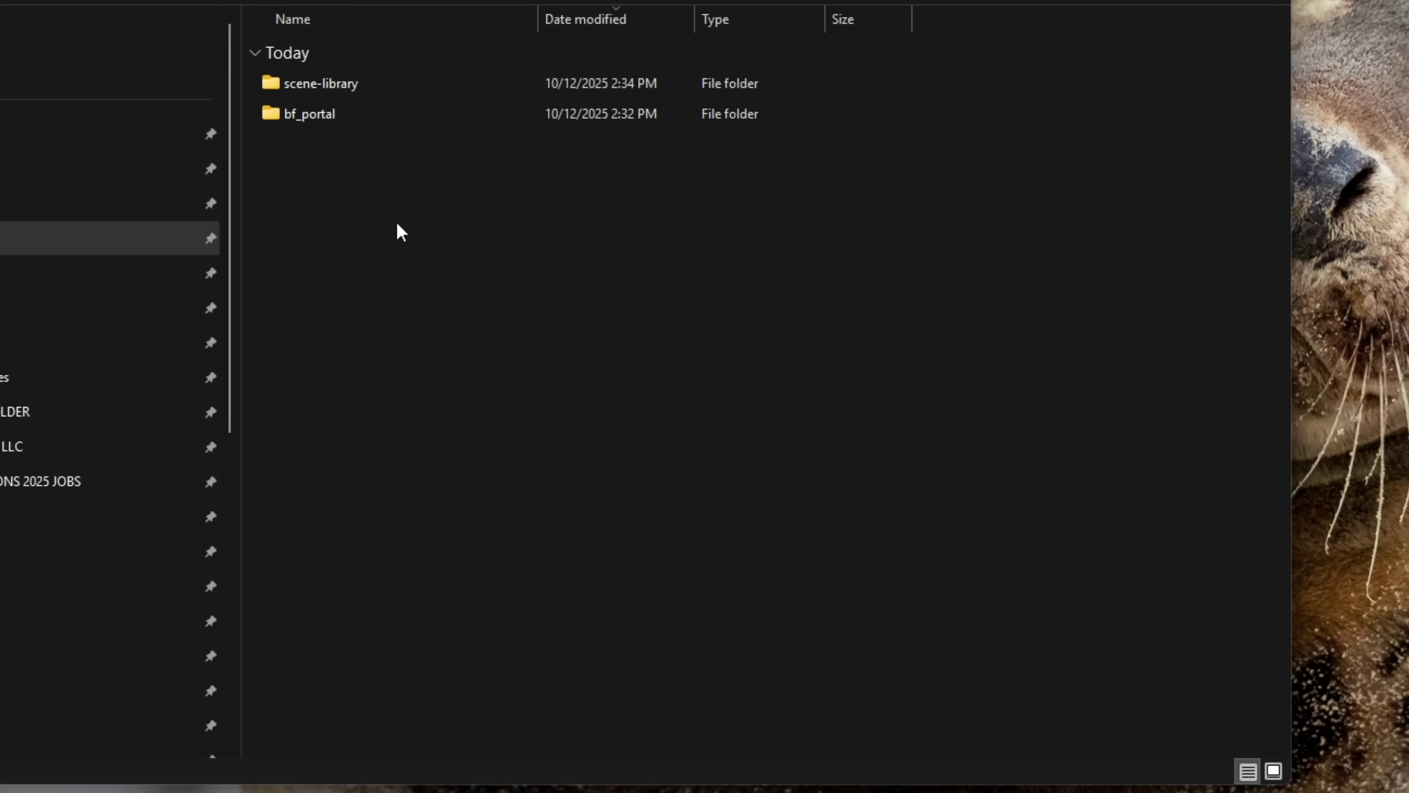
{"action": "key", "text": "ctrl+v"}
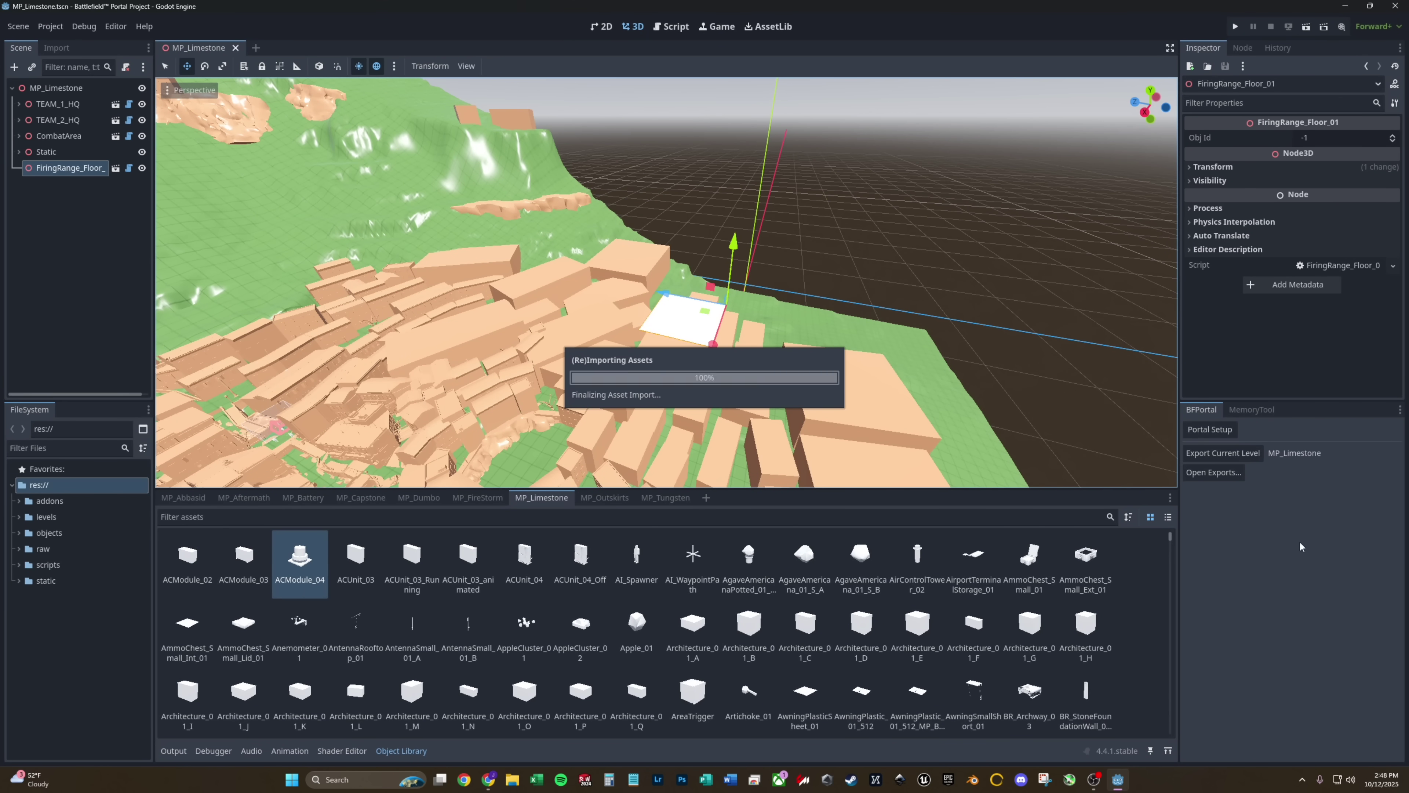
- Enable the Duplicator3D, MagnetSnap, Recolorizer and Spacer plugins in the project settings
{"action": "left_click", "coordinate": [760, 31]}
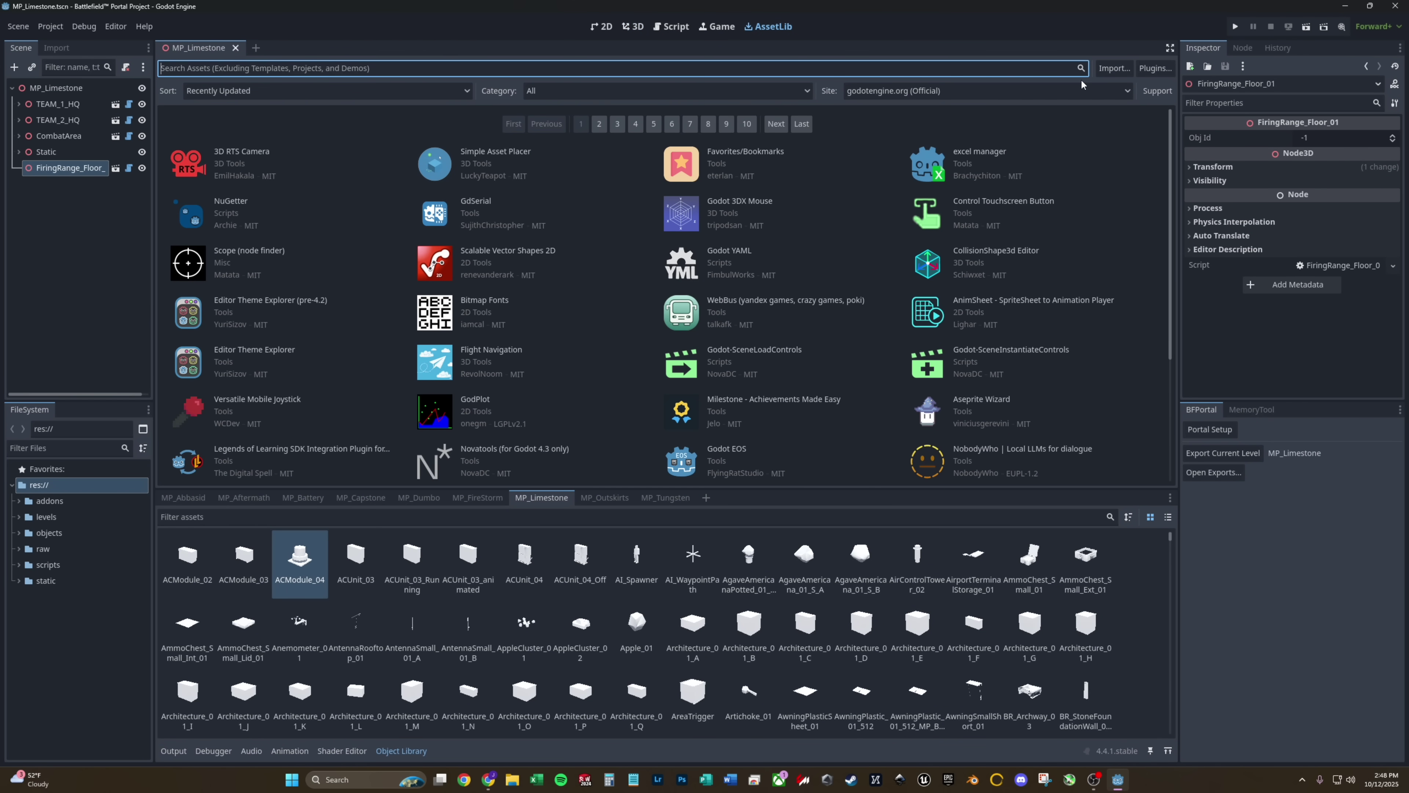
{"action": "left_click", "coordinate": [1148, 73]}
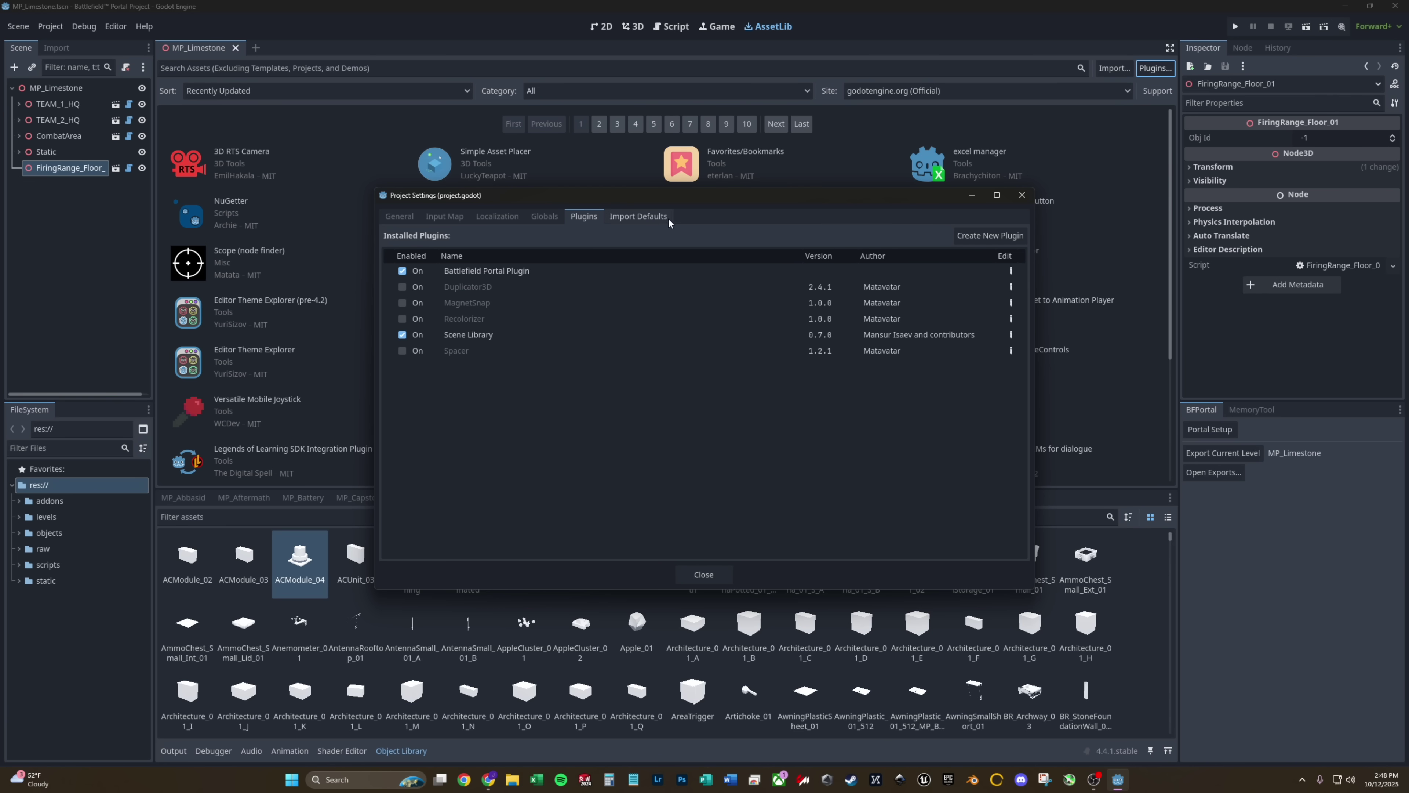
{"action": "left_click", "coordinate": [401, 287]}
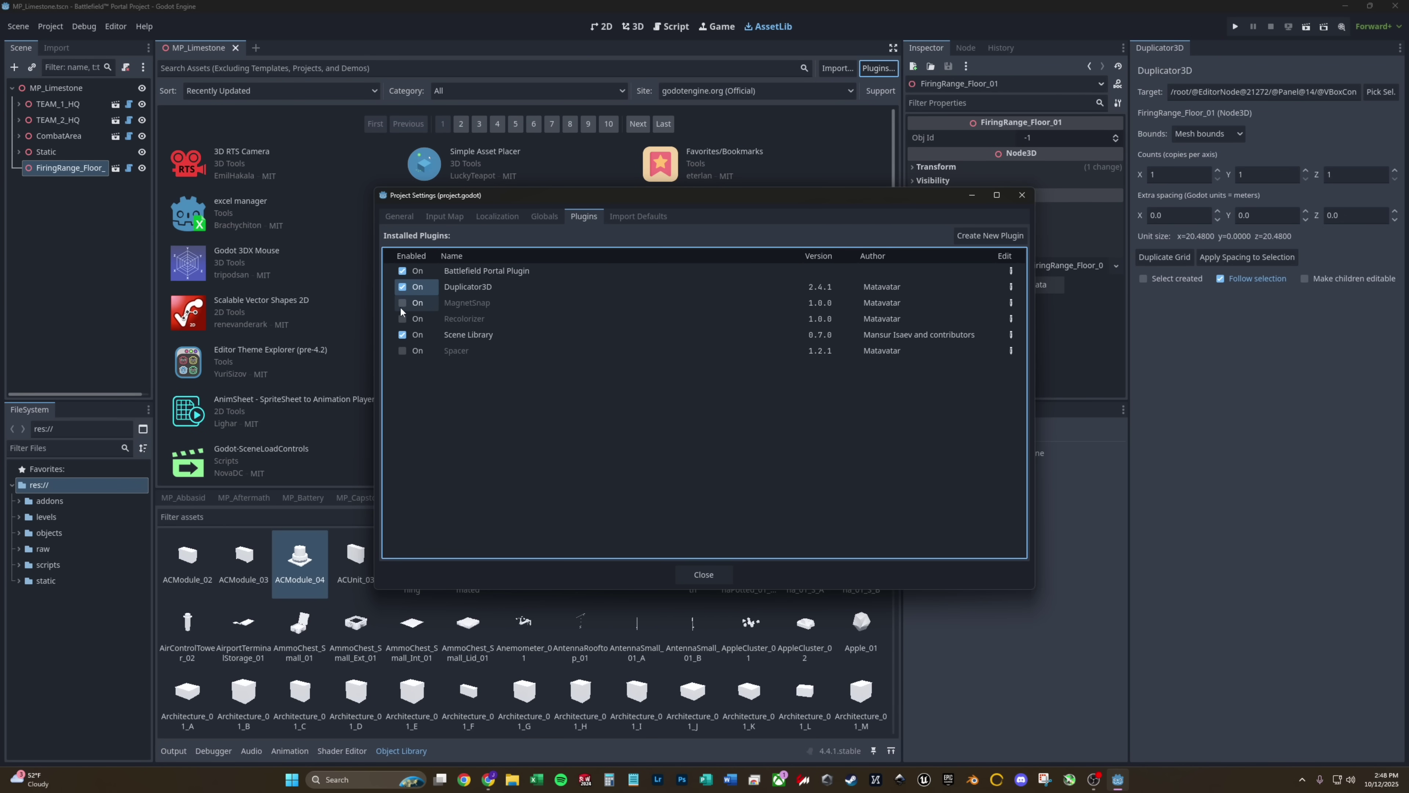
{"action": "left_click", "coordinate": [402, 303]}
{"action": "left_click", "coordinate": [402, 319]}
{"action": "left_click", "coordinate": [403, 350]}
{"action": "left_click", "coordinate": [688, 573]}
- Return to the 3D workspace and dock Duplicator3D together with the Inspector and Recolorizer
{"action": "left_click", "coordinate": [633, 31]}
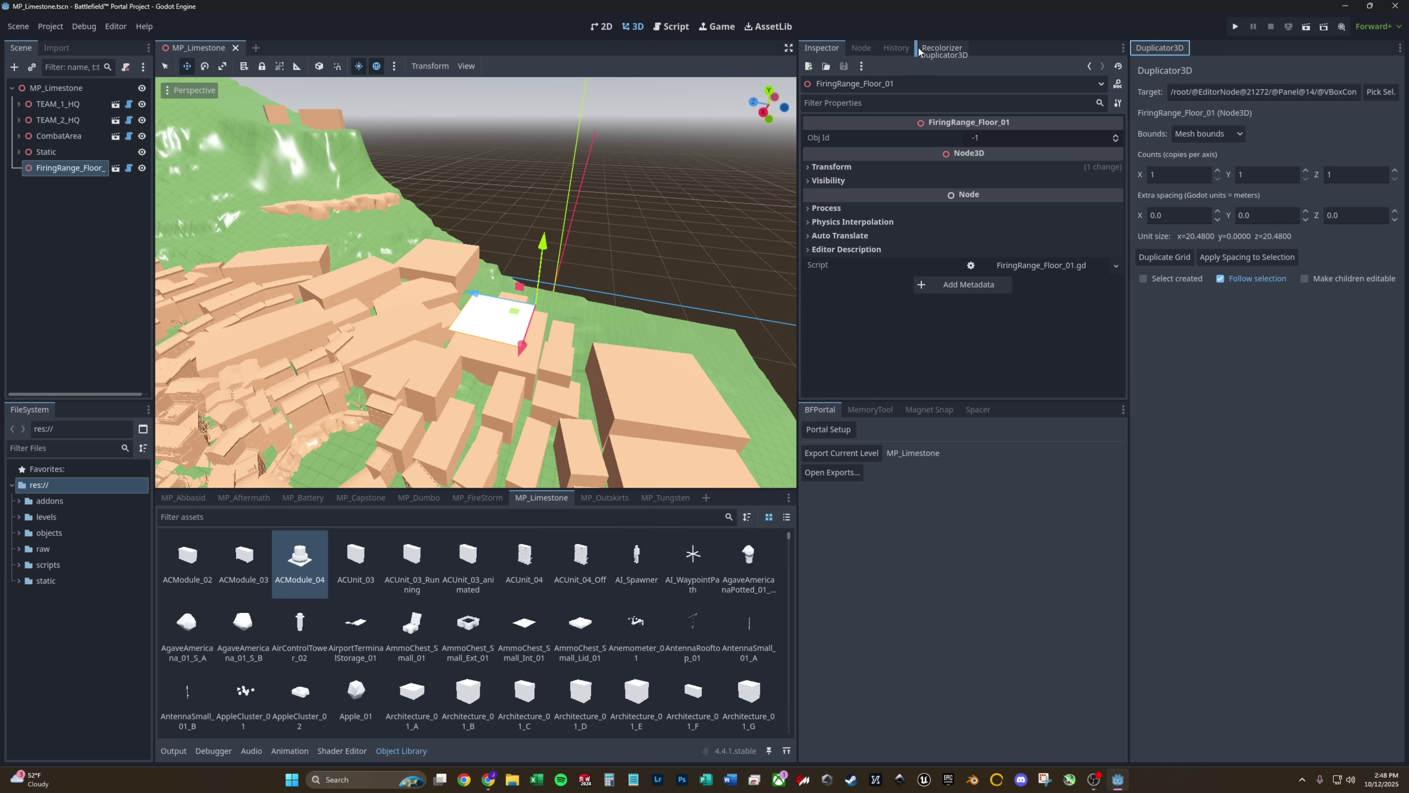
{"action": "left_click_drag", "start_coordinate": [919, 51], "coordinate": [919, 52]}
{"action": "left_click_drag", "start_coordinate": [1214, 51], "coordinate": [1298, 50]}
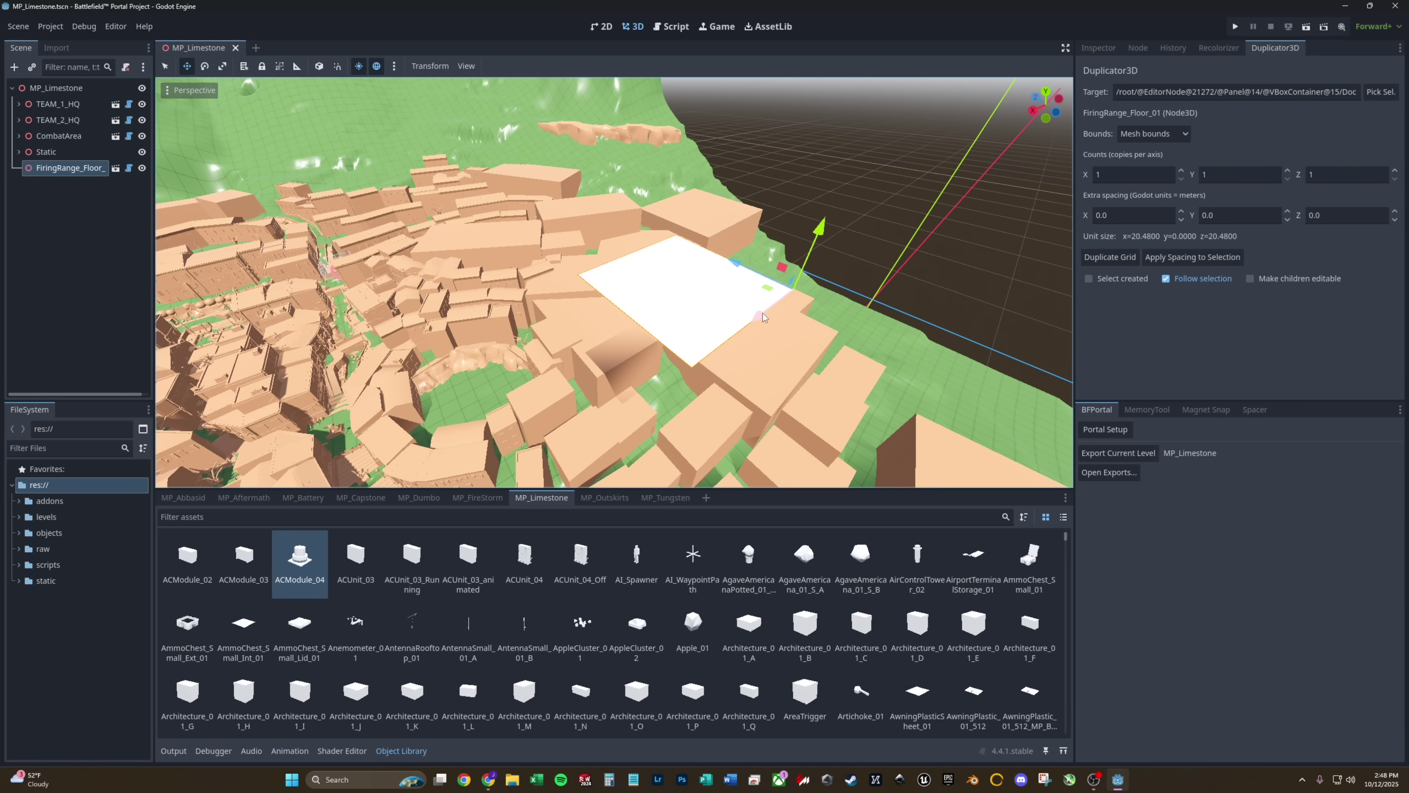
- Duplicate the floor slab and move the copy along X, leaving a small gap beside the original
{"action": "key", "text": "ctrl+d"}
{"action": "left_click_drag", "start_coordinate": [763, 317], "coordinate": [654, 406]}
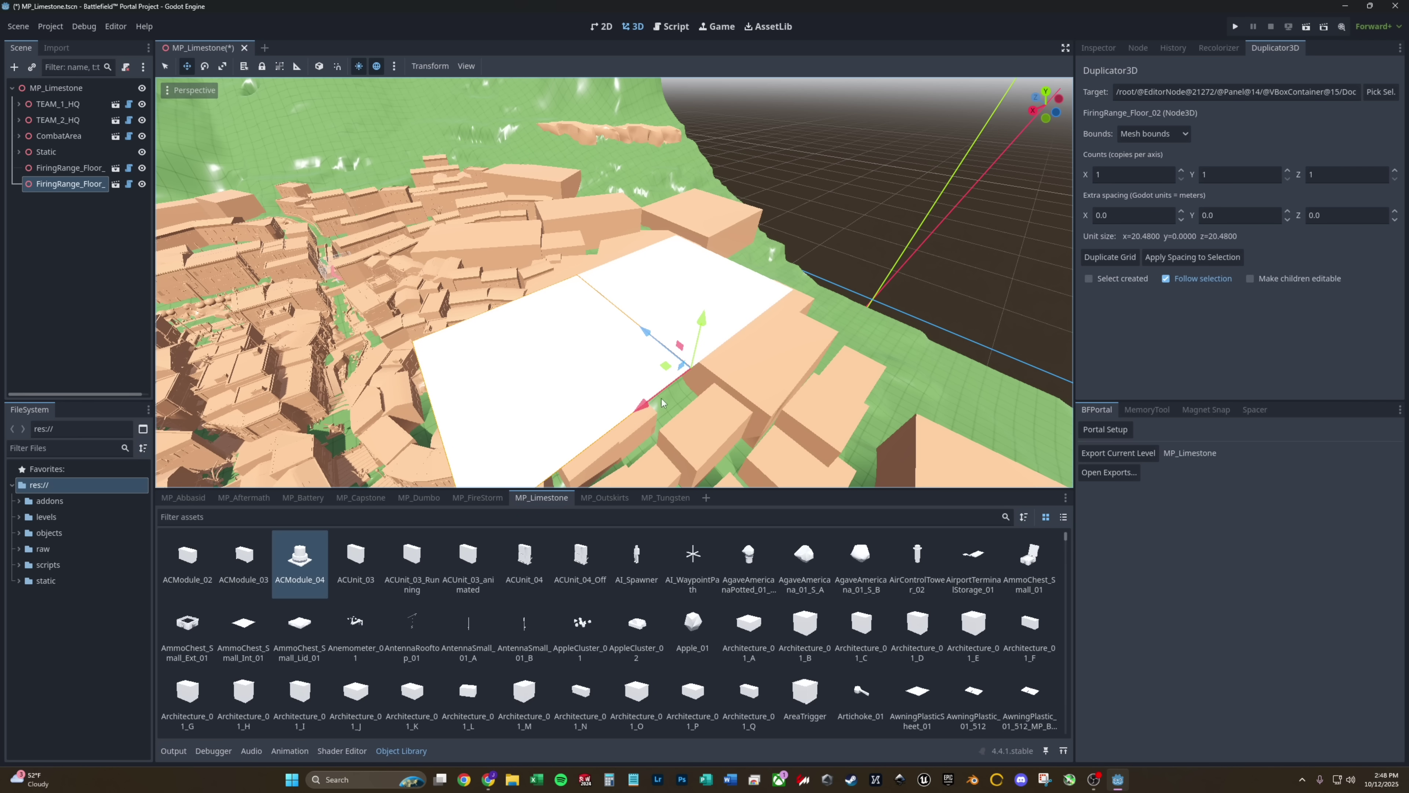
{"action": "key", "text": "f"}
{"action": "left_click_drag", "start_coordinate": [626, 354], "coordinate": [610, 375]}
- Increase the Magnet Snap range and move the duplicated slab along X until it snaps against the original
{"action": "left_click", "coordinate": [1204, 411]}
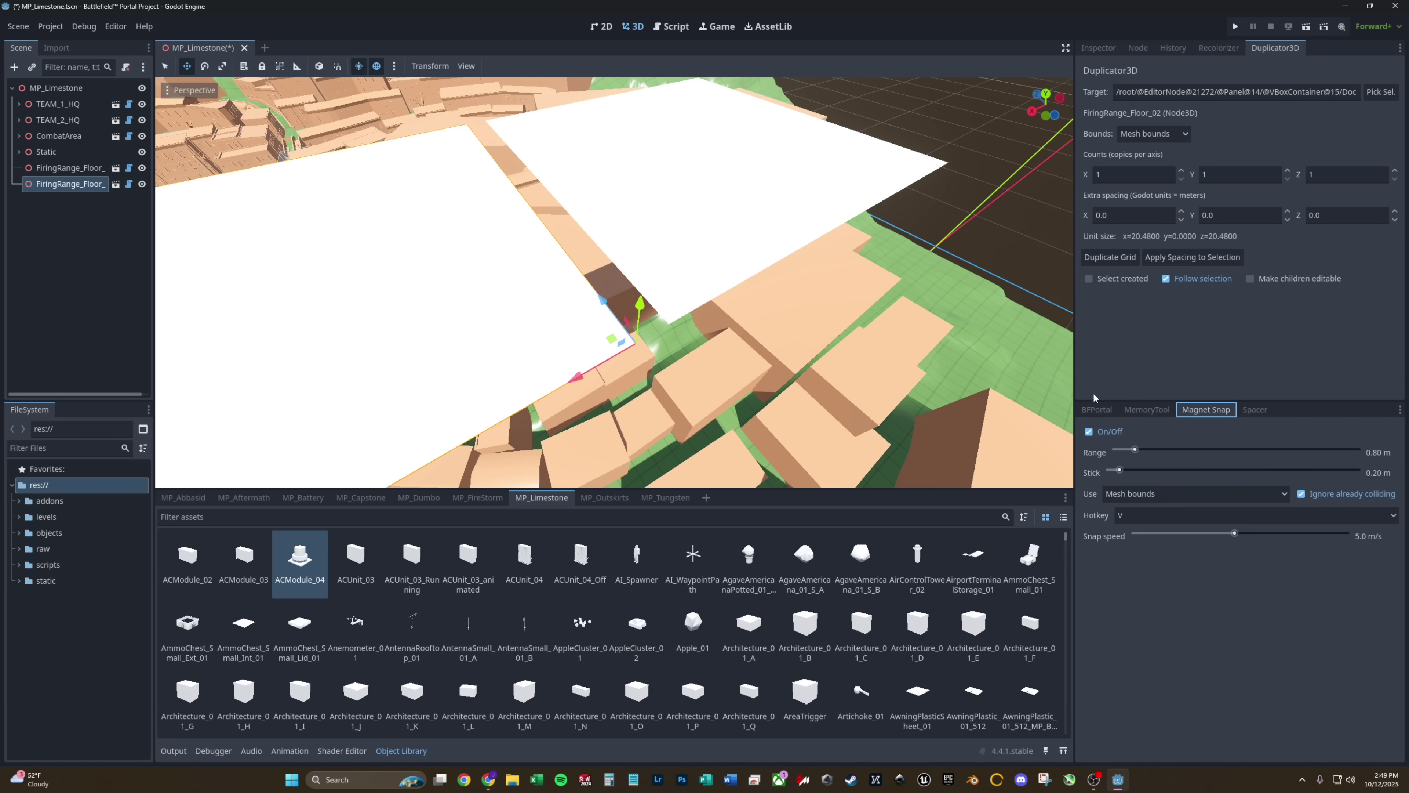
{"action": "left_click_drag", "start_coordinate": [1135, 450], "coordinate": [1158, 451]}
{"action": "mouse_move", "coordinate": [582, 379]}
{"action": "left_mouse_down"}
{"action": "mouse_move", "coordinate": [610, 370]}
{"action": "mouse_move", "coordinate": [598, 374]}
{"action": "left_mouse_up"}
- Select all four floor slabs in the row and increase their X gap with the Spacer
{"action": "right_click_drag", "start_coordinate": [598, 373], "coordinate": [598, 374]}
{"action": "key", "text": "s"}
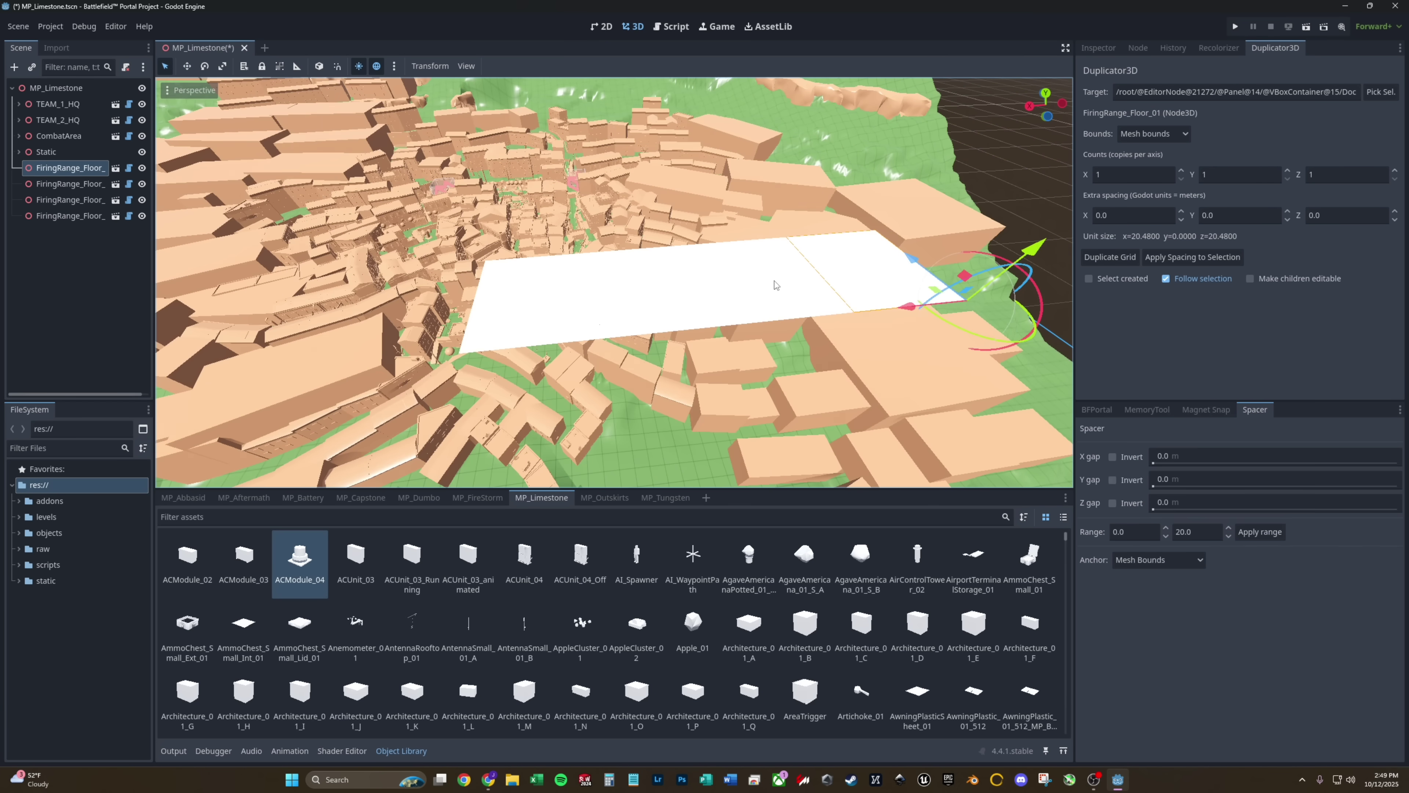
{"action": "left_click", "coordinate": [775, 289], "text": "shift"}
{"action": "left_click", "coordinate": [553, 300], "text": "shift"}
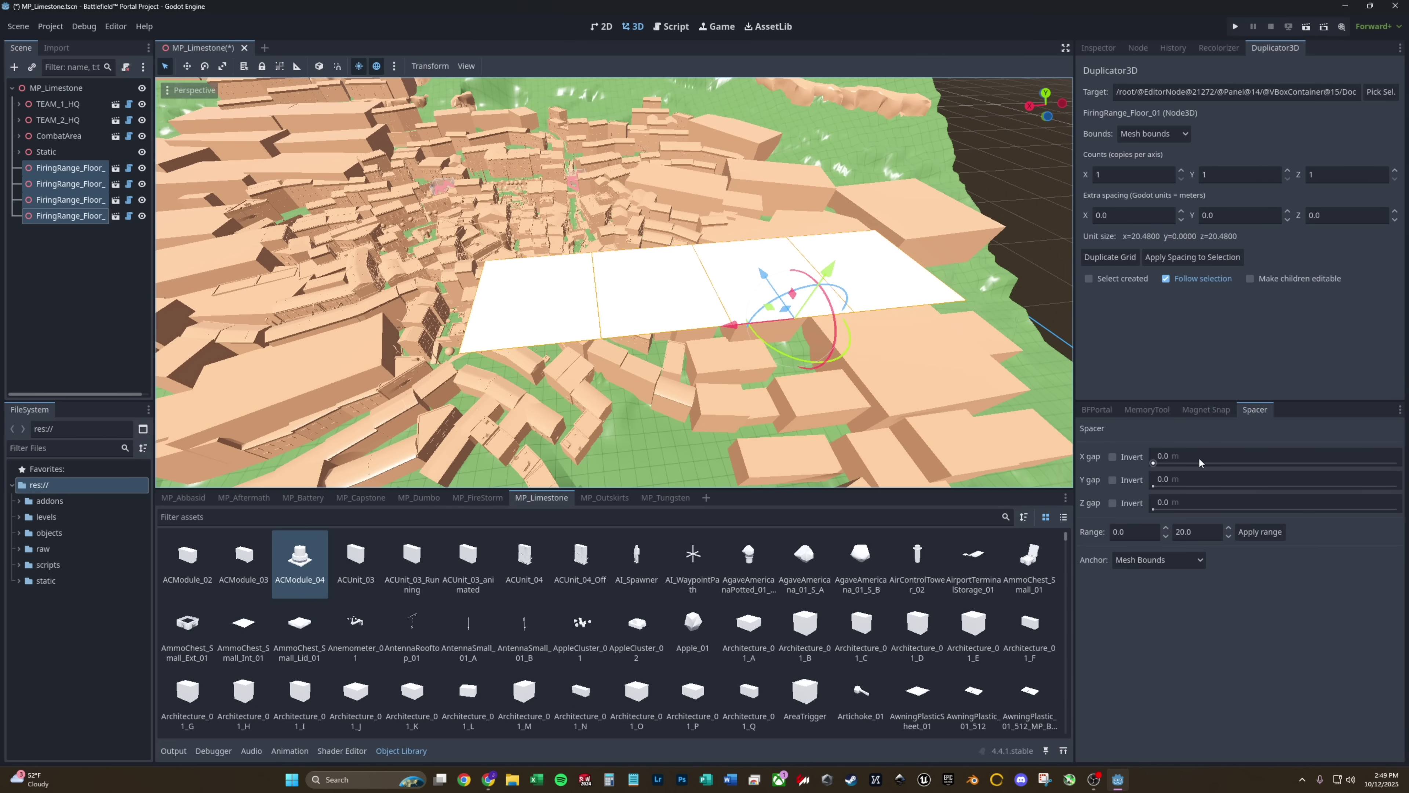
{"action": "left_click_drag", "start_coordinate": [1161, 465], "coordinate": [1200, 465]}
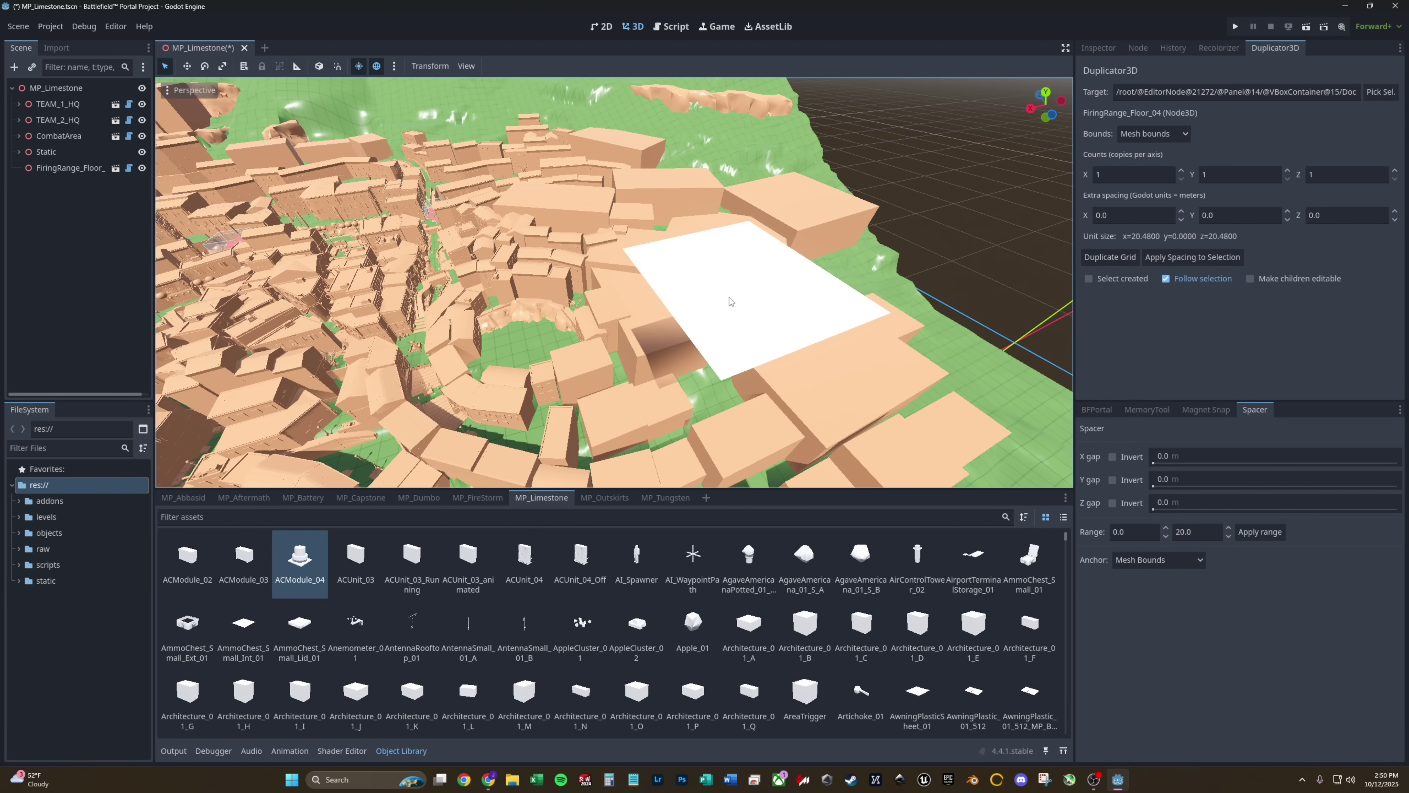
- Duplicate the floor slab as a grid with Duplicator3D, using counts of 10 on X, 1 on Y and 10 on Z
{"action": "left_click", "coordinate": [729, 297]}
{"action": "right_click_drag", "start_coordinate": [758, 281], "coordinate": [758, 227]}
{"action": "right_click_drag", "start_coordinate": [615, 281], "coordinate": [721, 285]}
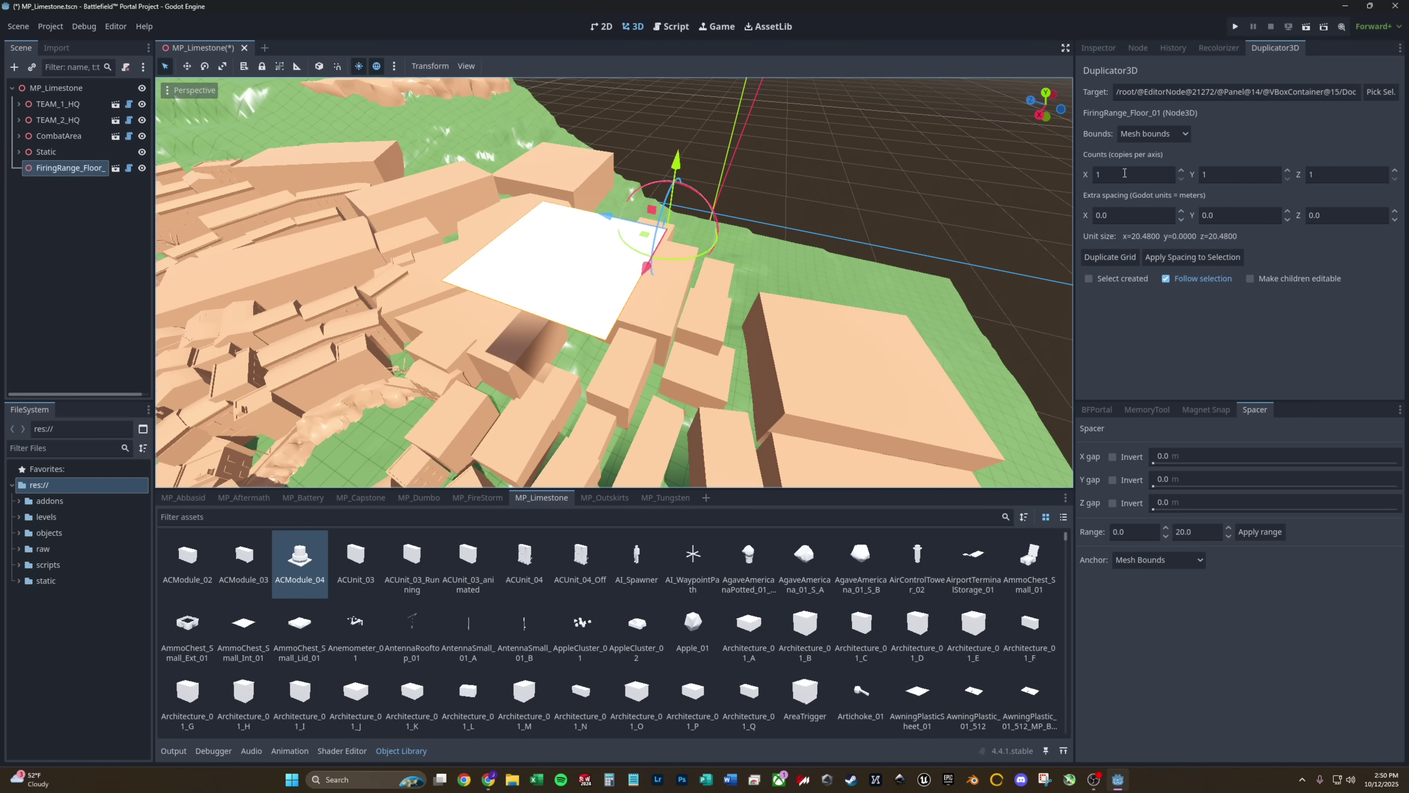
{"action": "left_click_drag", "start_coordinate": [1323, 175], "coordinate": [1278, 171]}
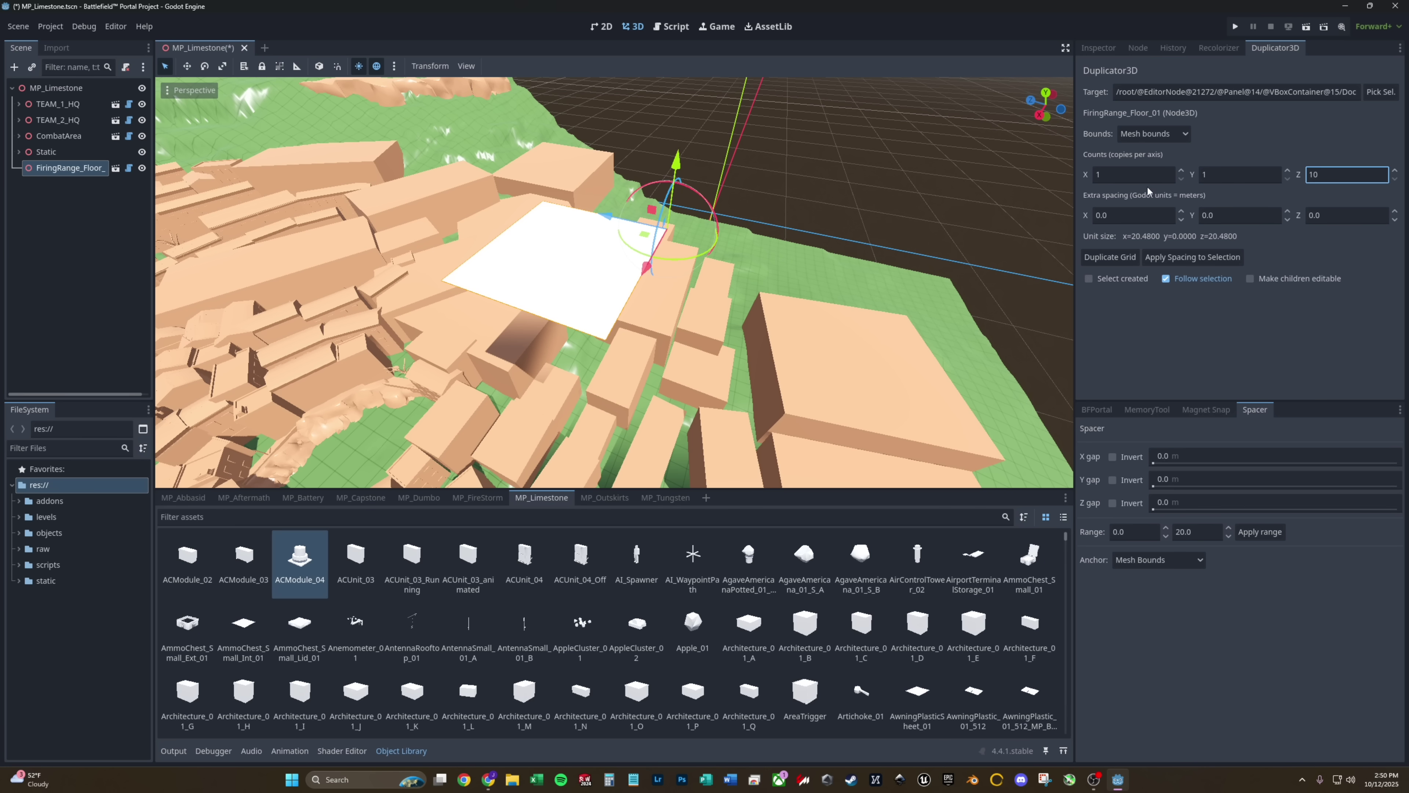
{"action": "left_click_drag", "start_coordinate": [1132, 177], "coordinate": [1050, 169]}
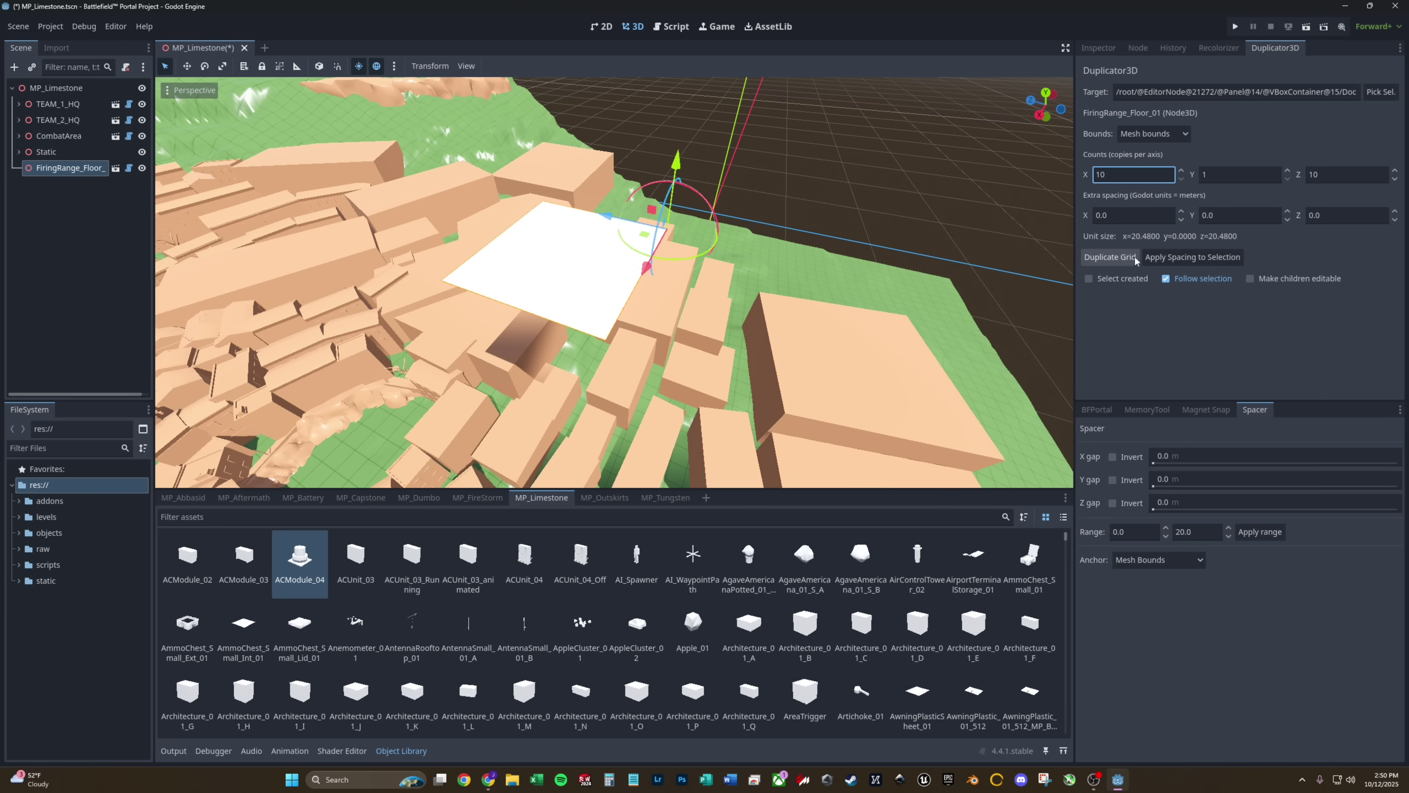
{"action": "right_click_drag", "start_coordinate": [848, 277], "coordinate": [738, 269]}
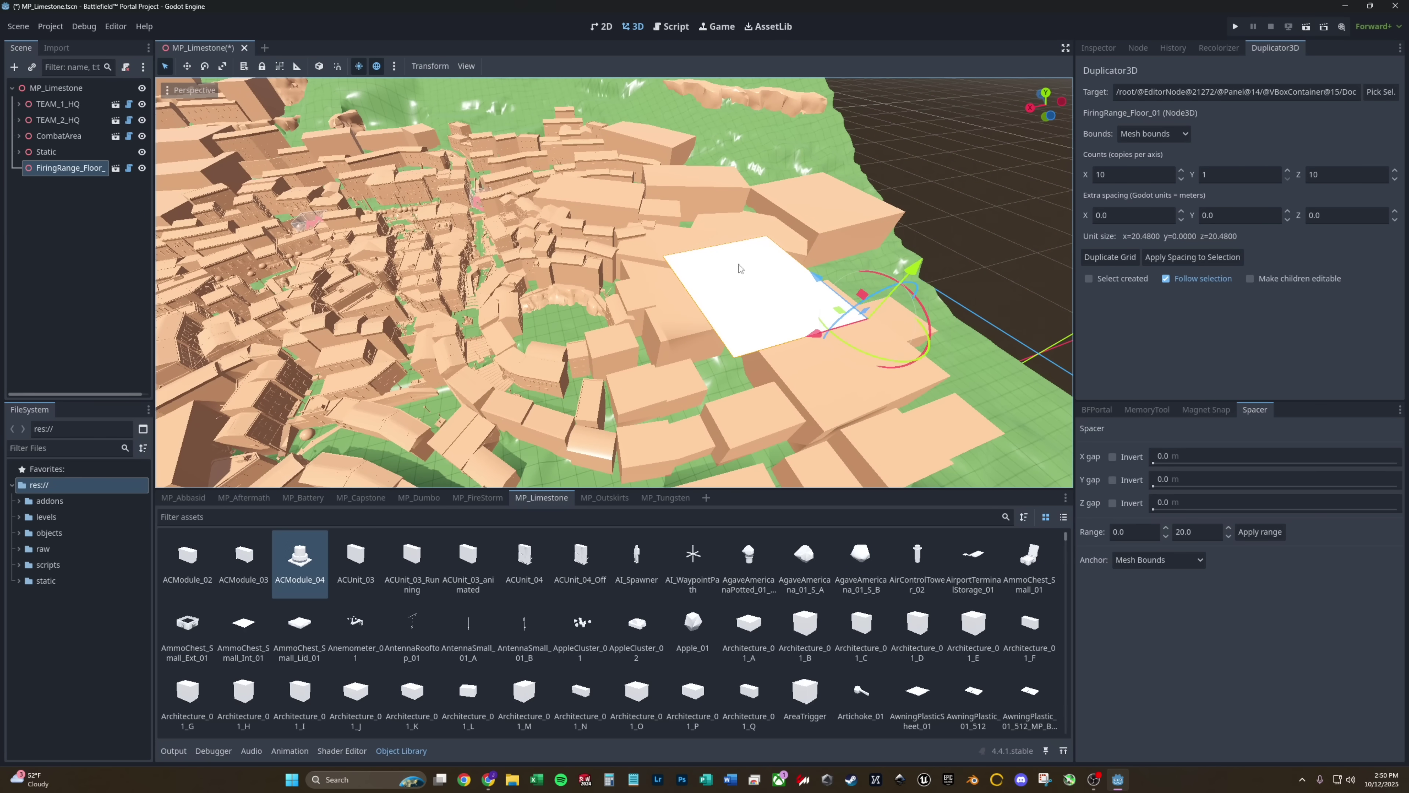
{"action": "left_click", "coordinate": [1110, 256]}
{"action": "right_click_drag", "start_coordinate": [391, 191], "coordinate": [419, 186]}
{"action": "key", "text": "s"}
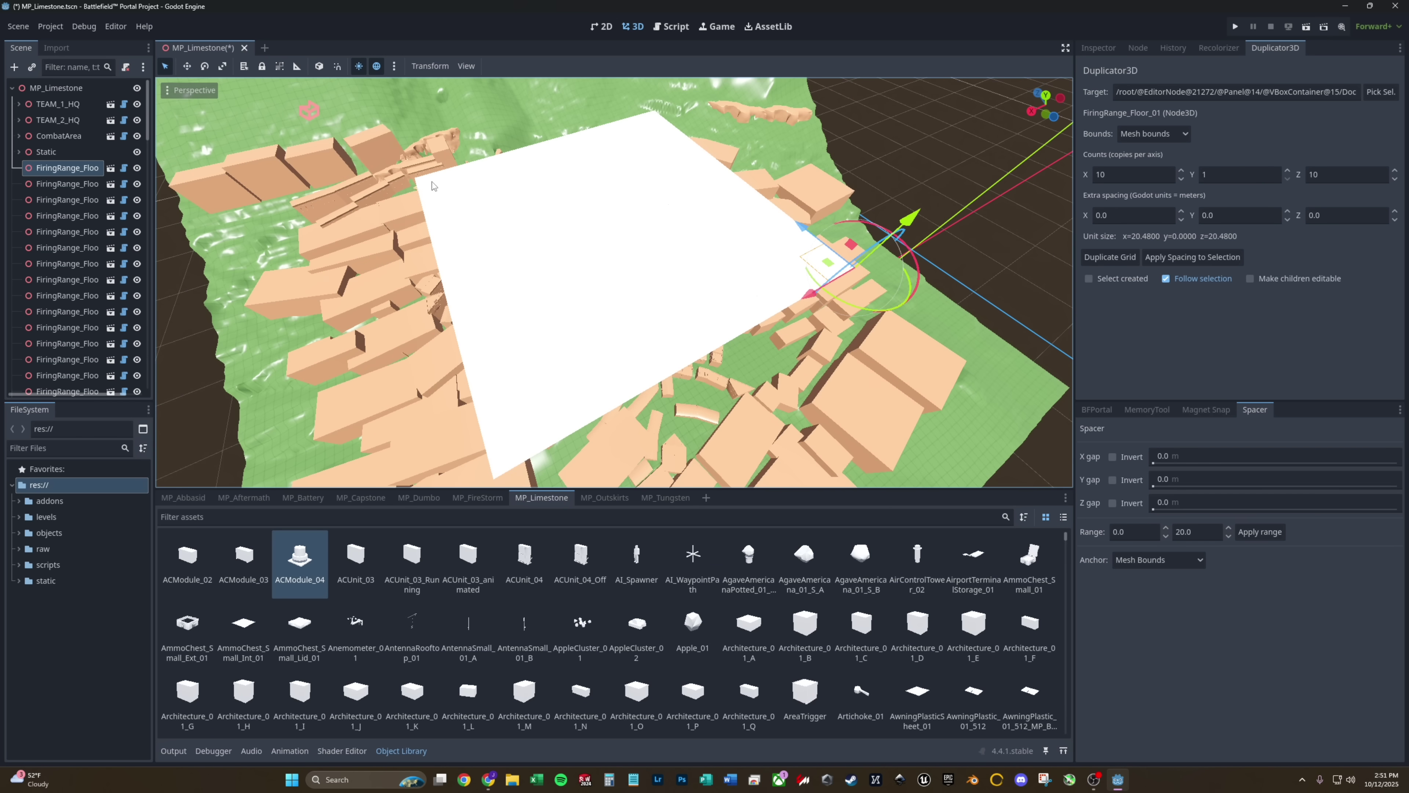
- Widen the scene tree so the full names of the floor nodes can be read
{"action": "left_click", "coordinate": [433, 184]}
{"action": "left_click", "coordinate": [612, 248]}
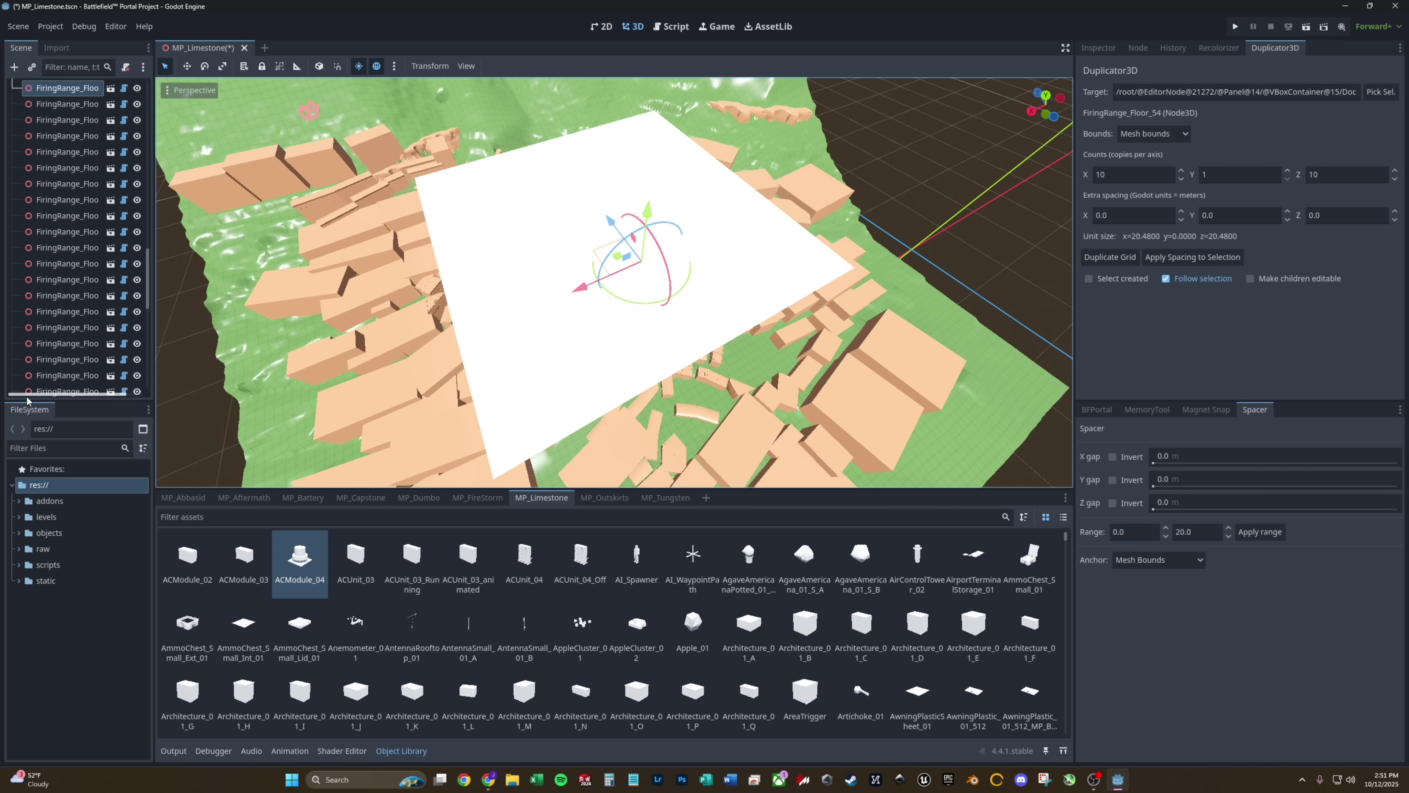
{"action": "scroll", "coordinate": [75, 230], "scroll_direction": "up", "scroll_amount": 8}
{"action": "scroll", "coordinate": [183, 271], "scroll_direction": "down", "scroll_amount": 4}
{"action": "left_click", "coordinate": [185, 270]}
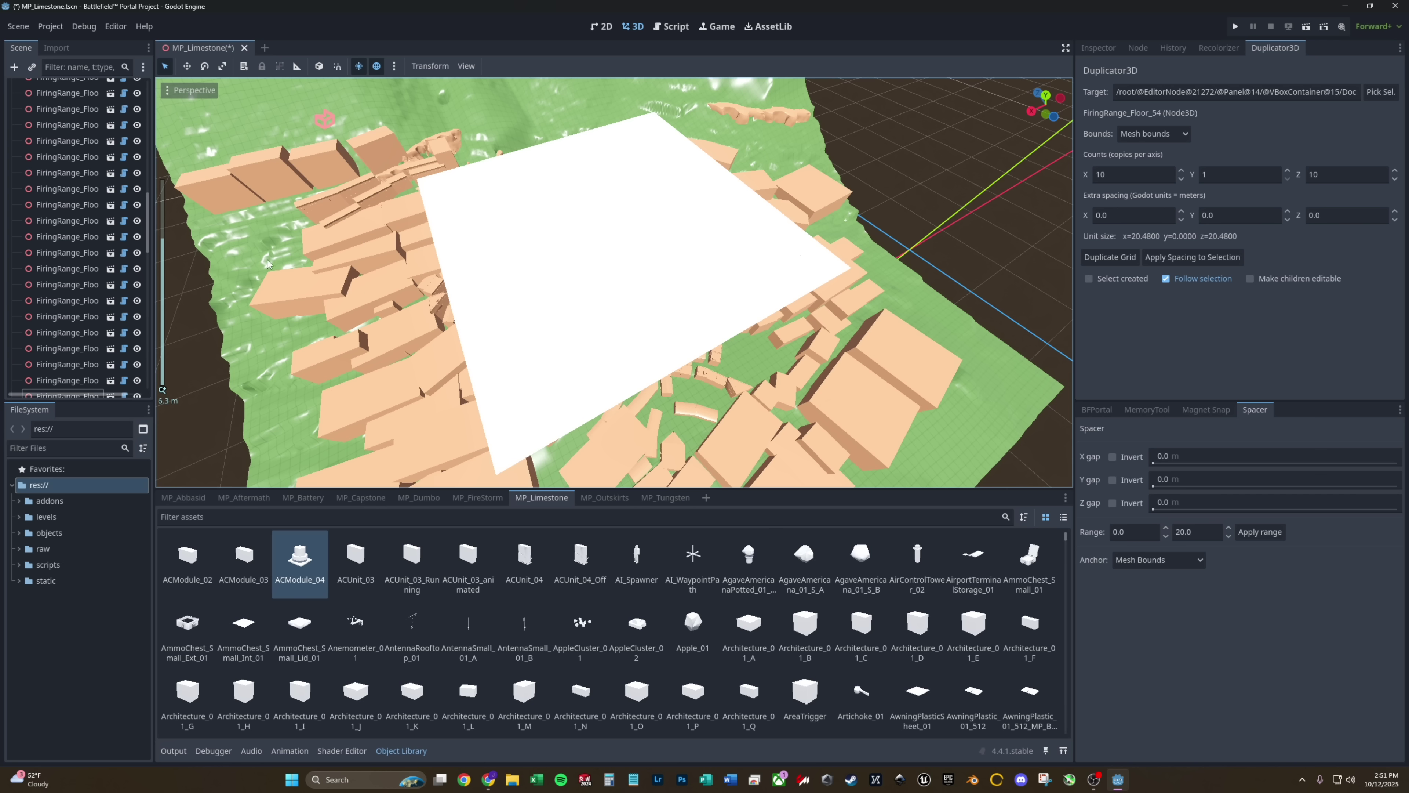
{"action": "left_click_drag", "start_coordinate": [155, 399], "coordinate": [192, 399]}
{"action": "scroll", "coordinate": [83, 250], "scroll_direction": "up", "scroll_amount": 5}
- Select FiringRange_Floor_01 through FiringRange_Floor_100 and reparent them to a new Node3D
{"action": "left_click", "coordinate": [78, 167]}
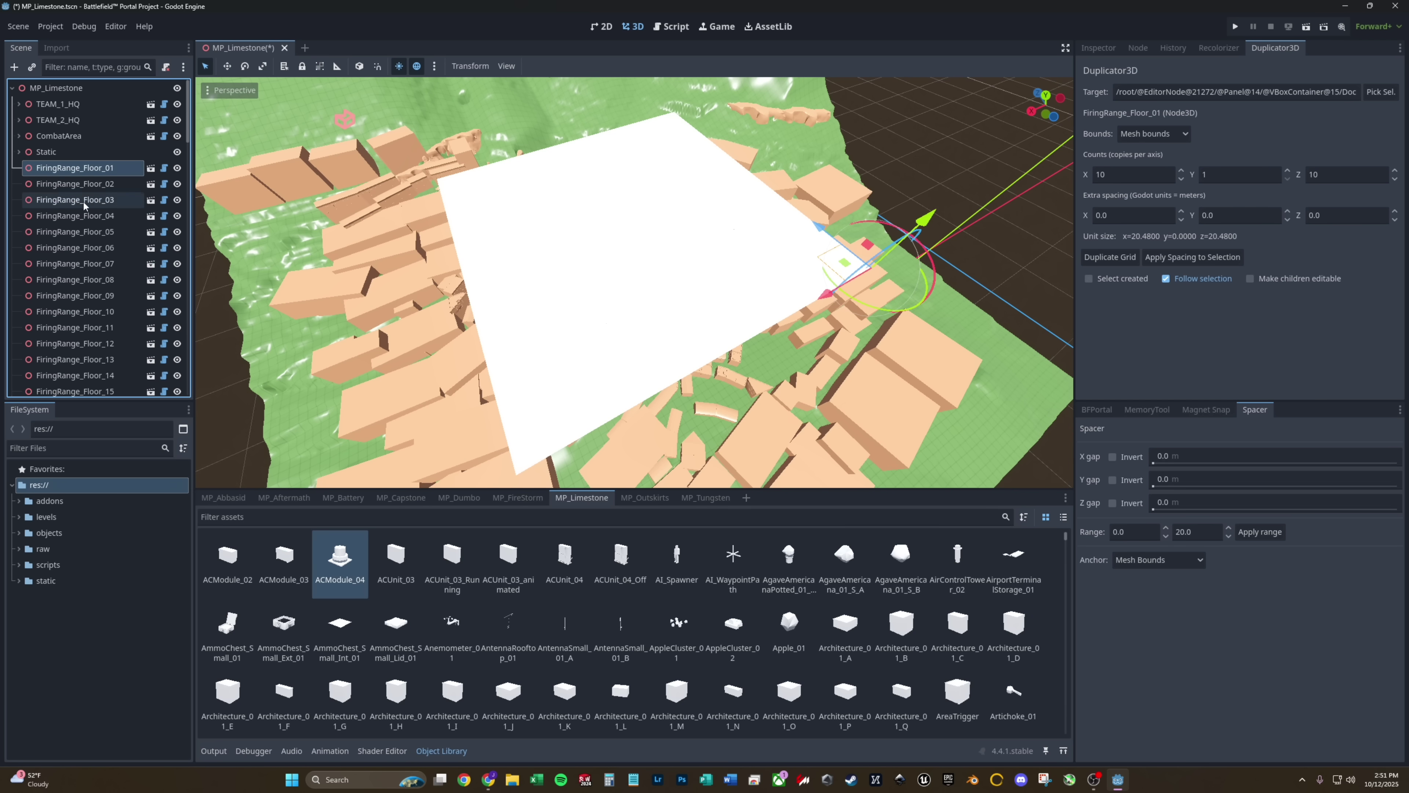
{"action": "scroll", "coordinate": [88, 289], "scroll_direction": "down", "scroll_amount": 20}
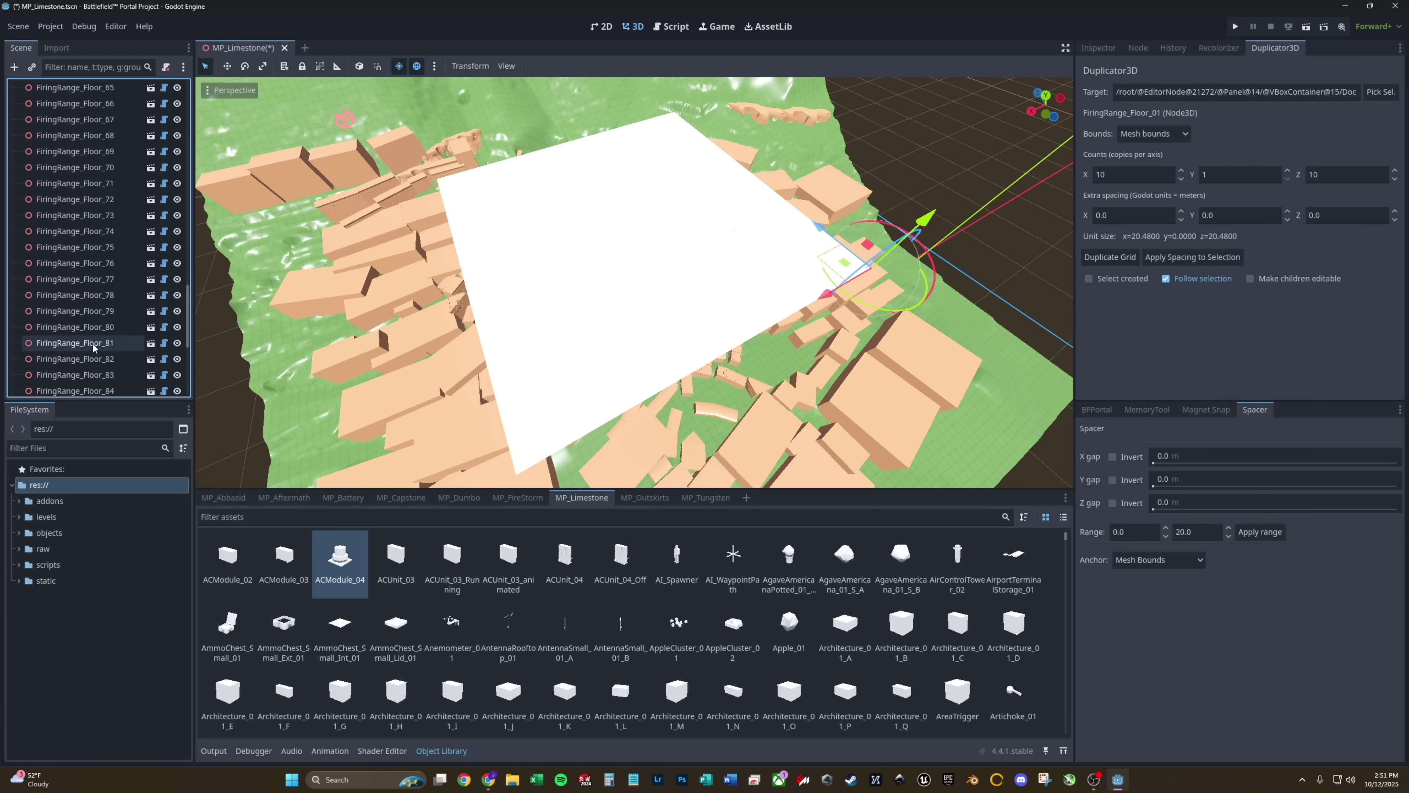
{"action": "scroll", "coordinate": [94, 347], "scroll_direction": "down", "scroll_amount": 5}
{"action": "left_click", "coordinate": [84, 387], "text": "shift"}
{"action": "right_click", "coordinate": [83, 386]}
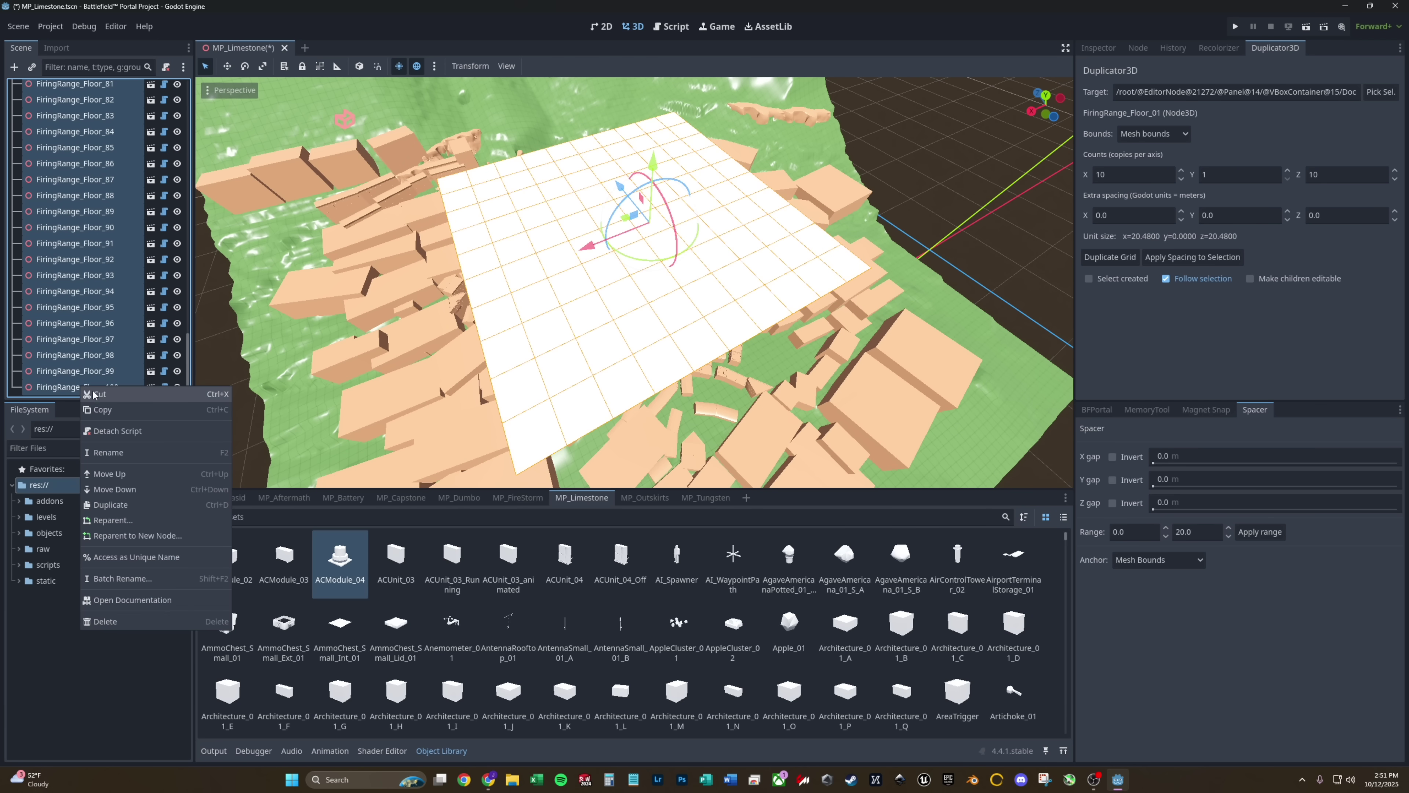
{"action": "left_click", "coordinate": [134, 535]}
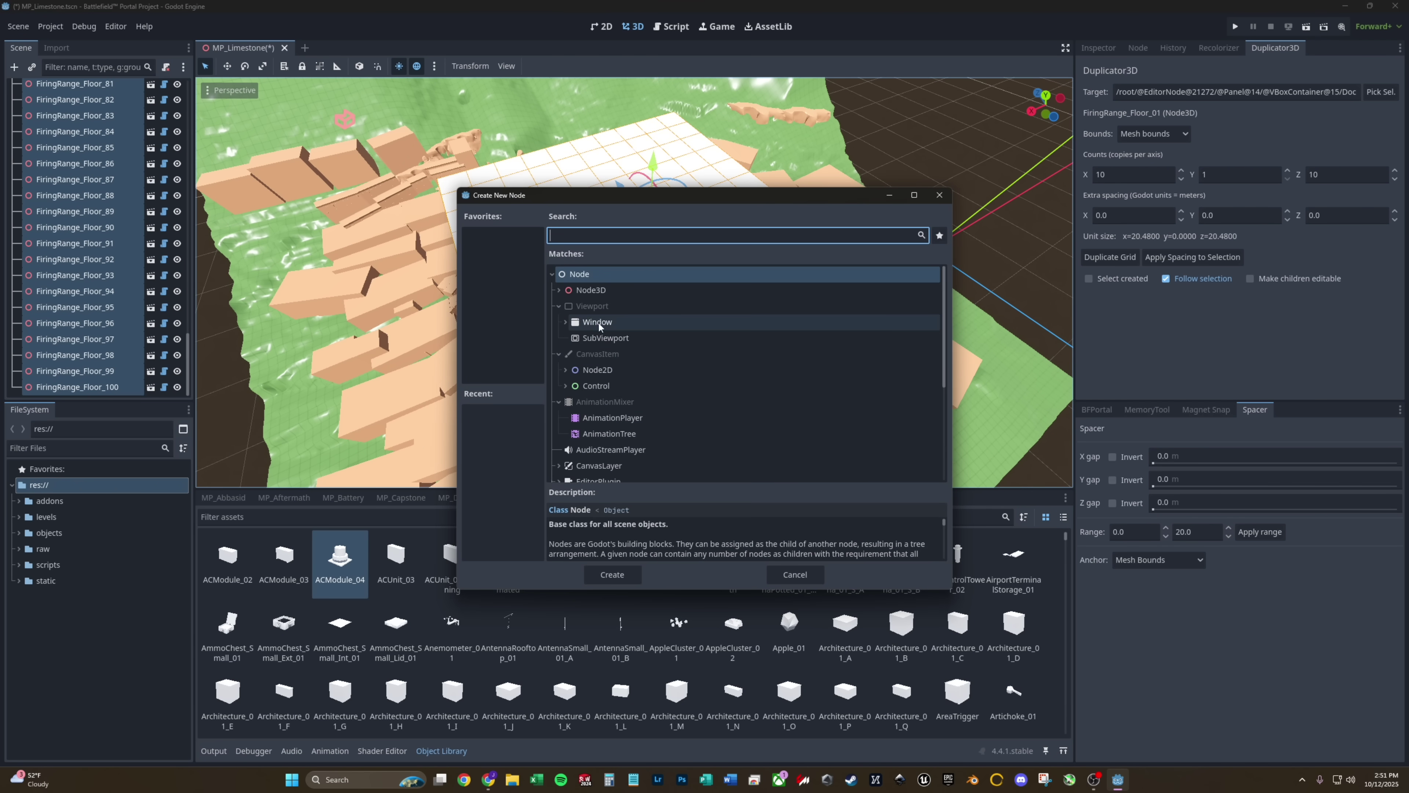
{"action": "double_click", "coordinate": [598, 292]}
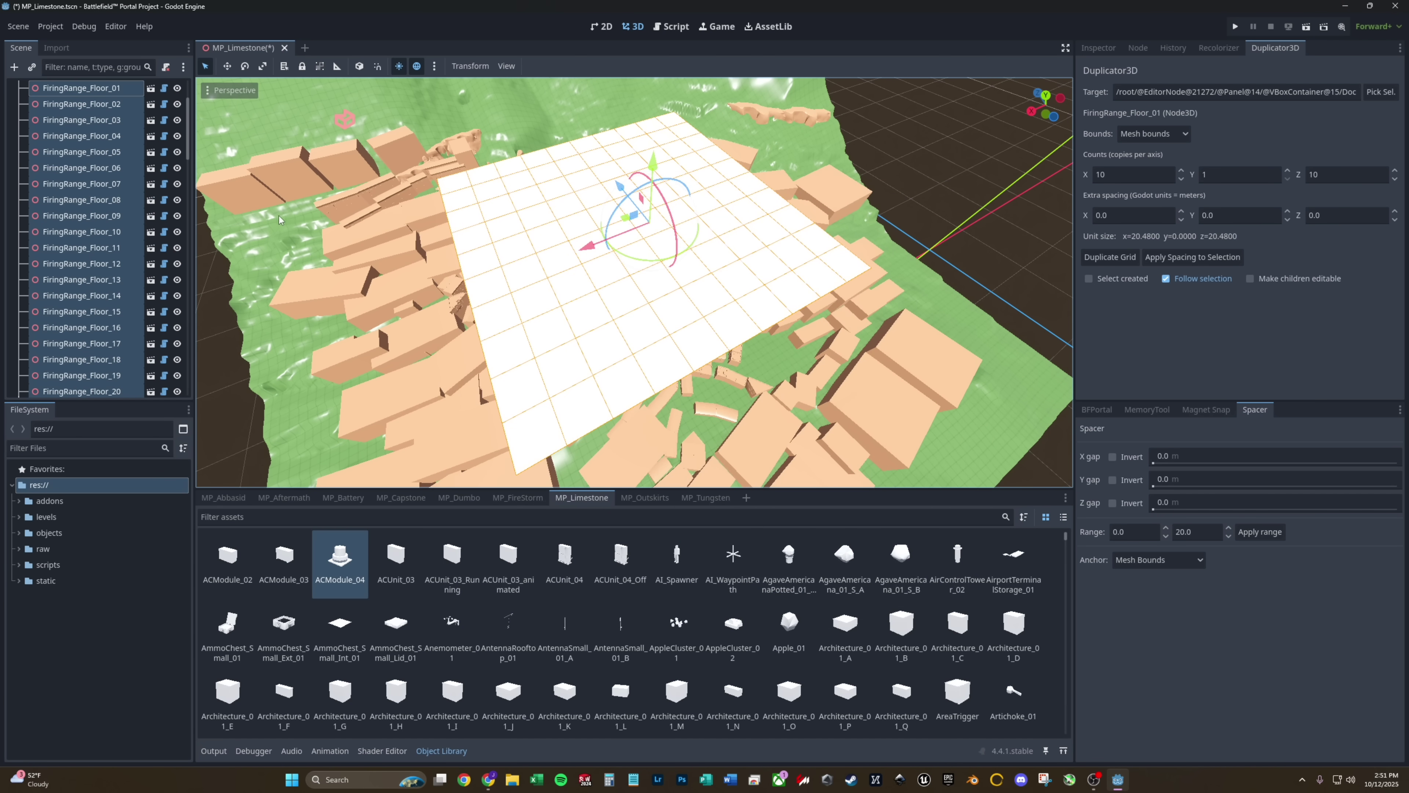
- Collapse the new Node3D group in the scene tree and raise the whole floor grid along Y
{"action": "scroll", "coordinate": [142, 209], "scroll_direction": "up", "scroll_amount": 3}
{"action": "left_click", "coordinate": [20, 169]}
{"action": "left_click", "coordinate": [127, 277]}
{"action": "left_click", "coordinate": [59, 169]}
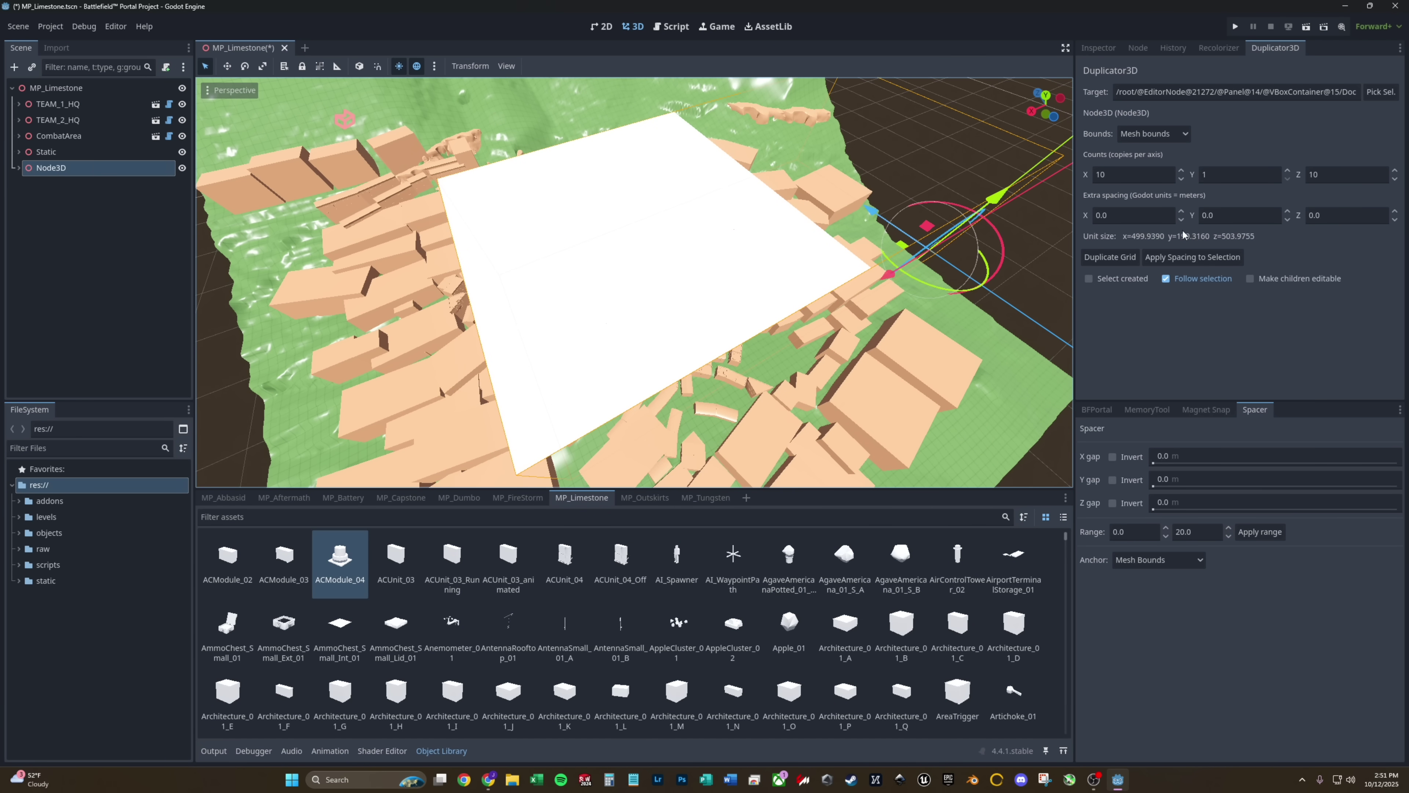
{"action": "mouse_move", "coordinate": [995, 197]}
{"action": "left_mouse_down"}
{"action": "mouse_move", "coordinate": [910, 261]}
{"action": "mouse_move", "coordinate": [1015, 178]}
{"action": "mouse_move", "coordinate": [993, 200]}
{"action": "mouse_move", "coordinate": [1005, 188]}
{"action": "left_mouse_up"}
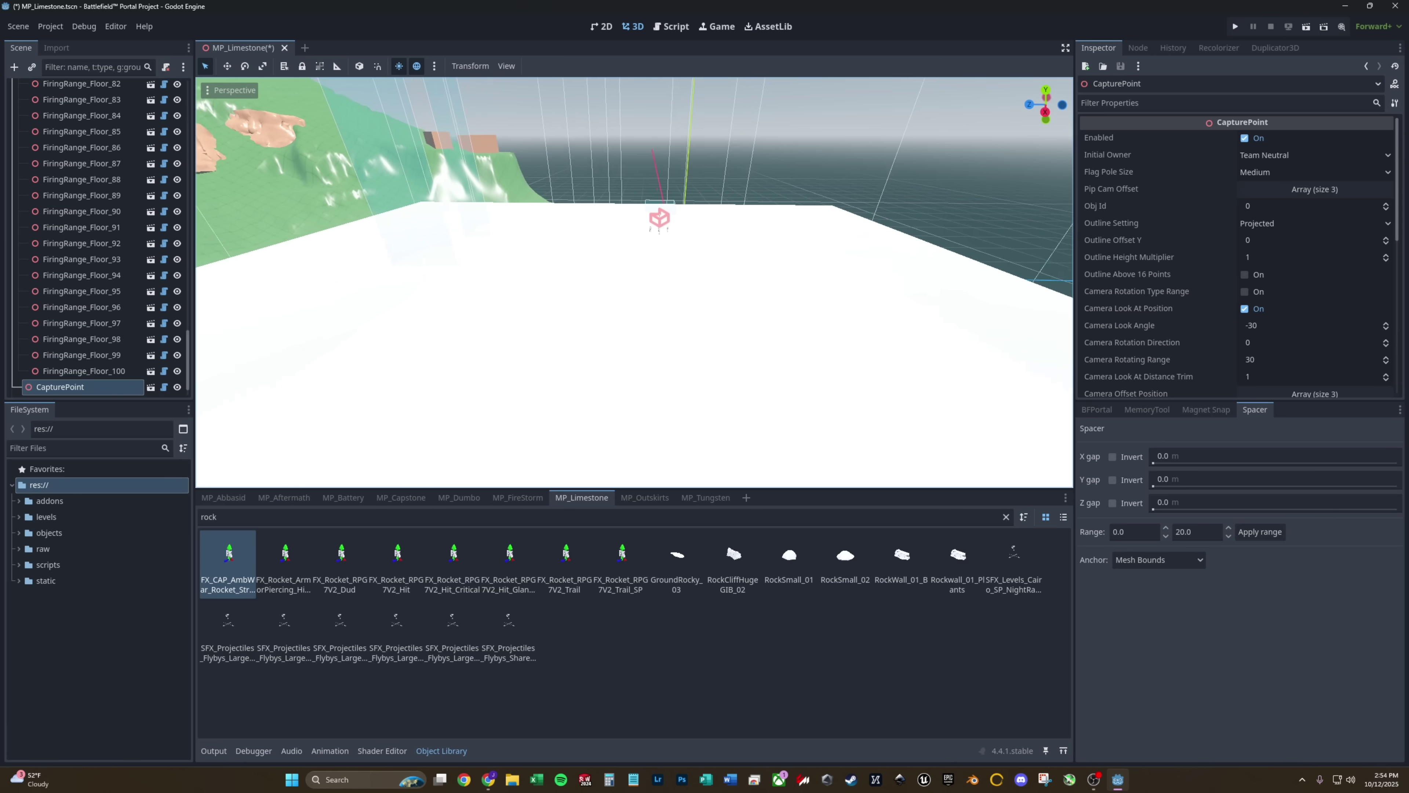
- Place RockSmall_01, RockSmall_02, RockWall_01_B and Rockwall_01_Plants at separate spots on the floor
{"action": "key", "text": "f"}
{"action": "left_click_drag", "start_coordinate": [789, 555], "coordinate": [629, 250]}
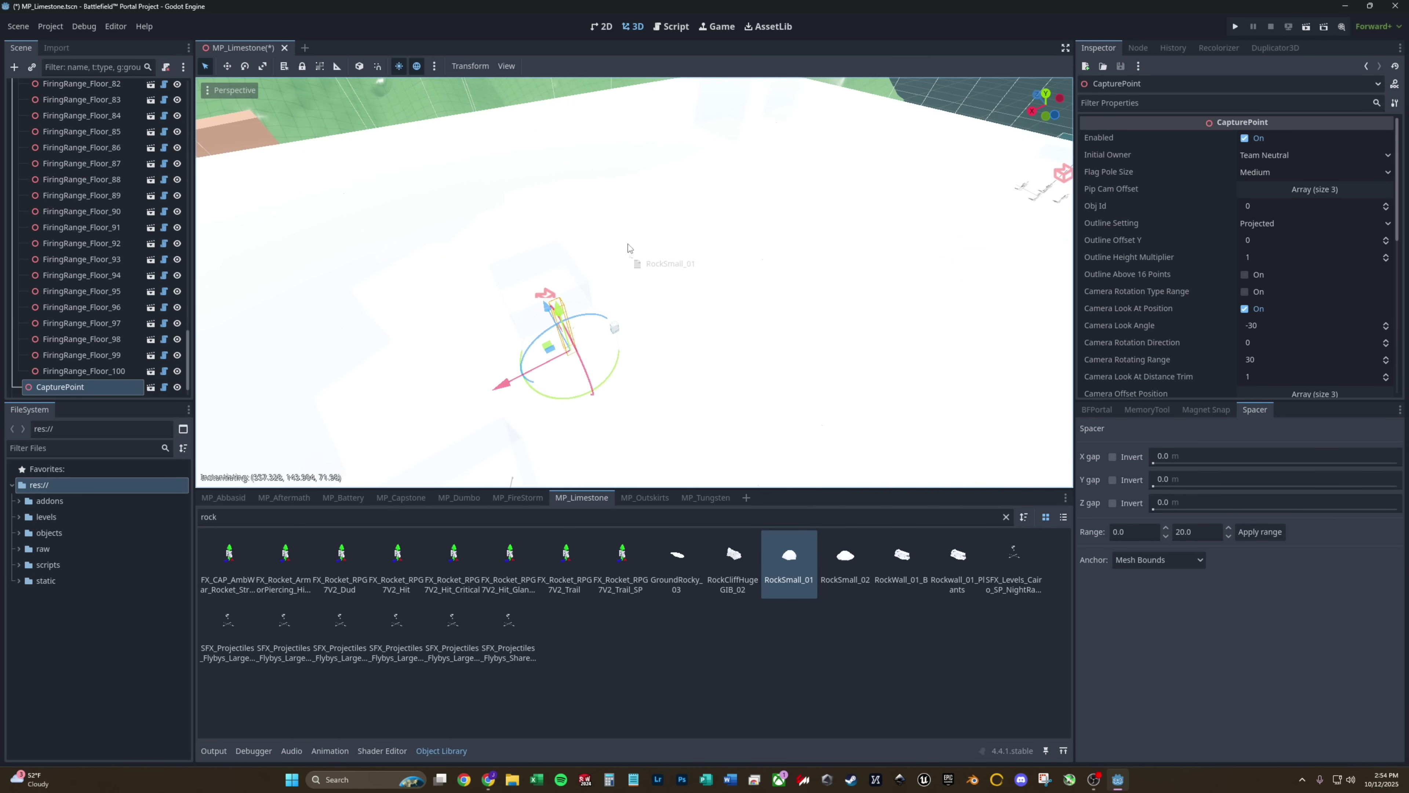
{"action": "left_click_drag", "start_coordinate": [845, 555], "coordinate": [776, 253]}
{"action": "left_click_drag", "start_coordinate": [901, 555], "coordinate": [997, 376]}
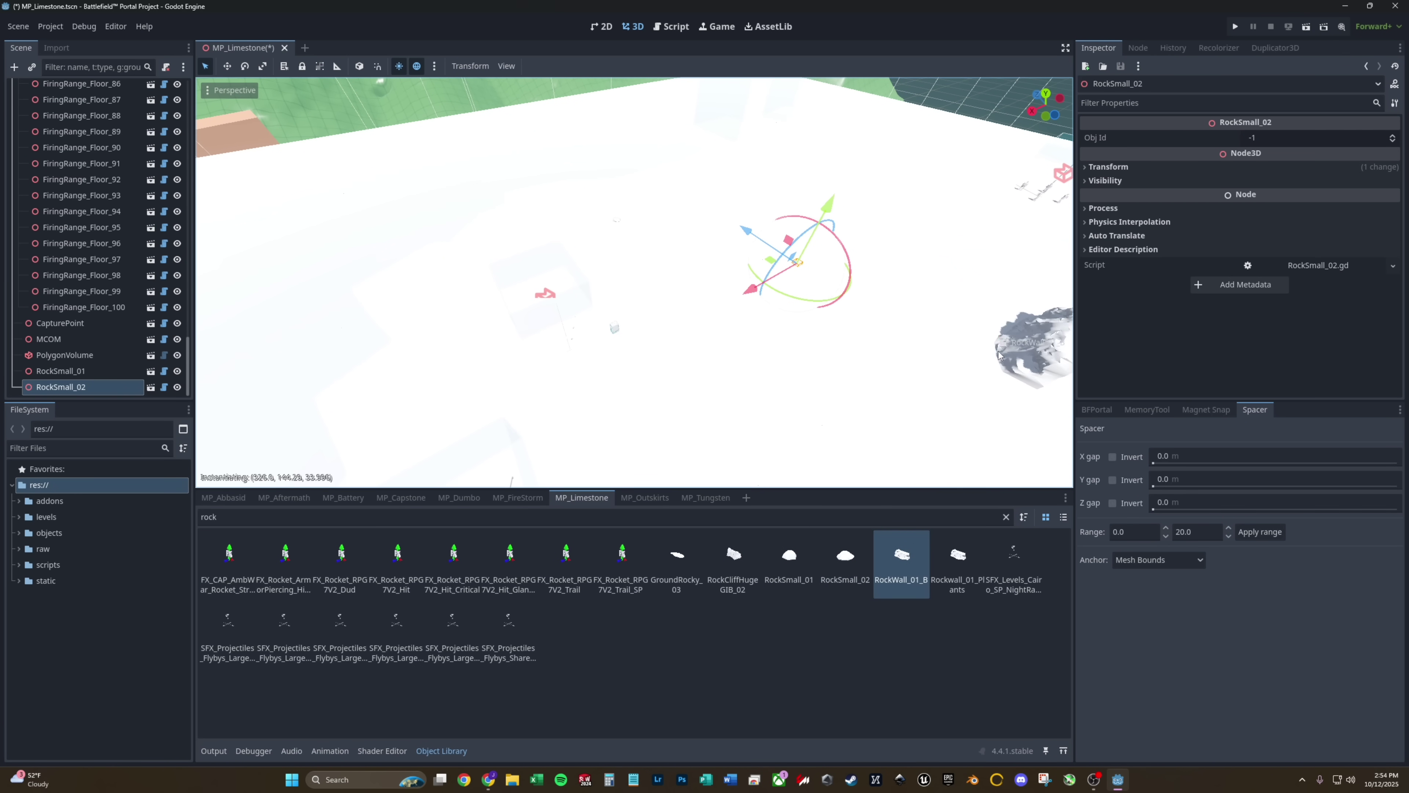
{"action": "middle_click_drag", "start_coordinate": [608, 454], "coordinate": [703, 481]}
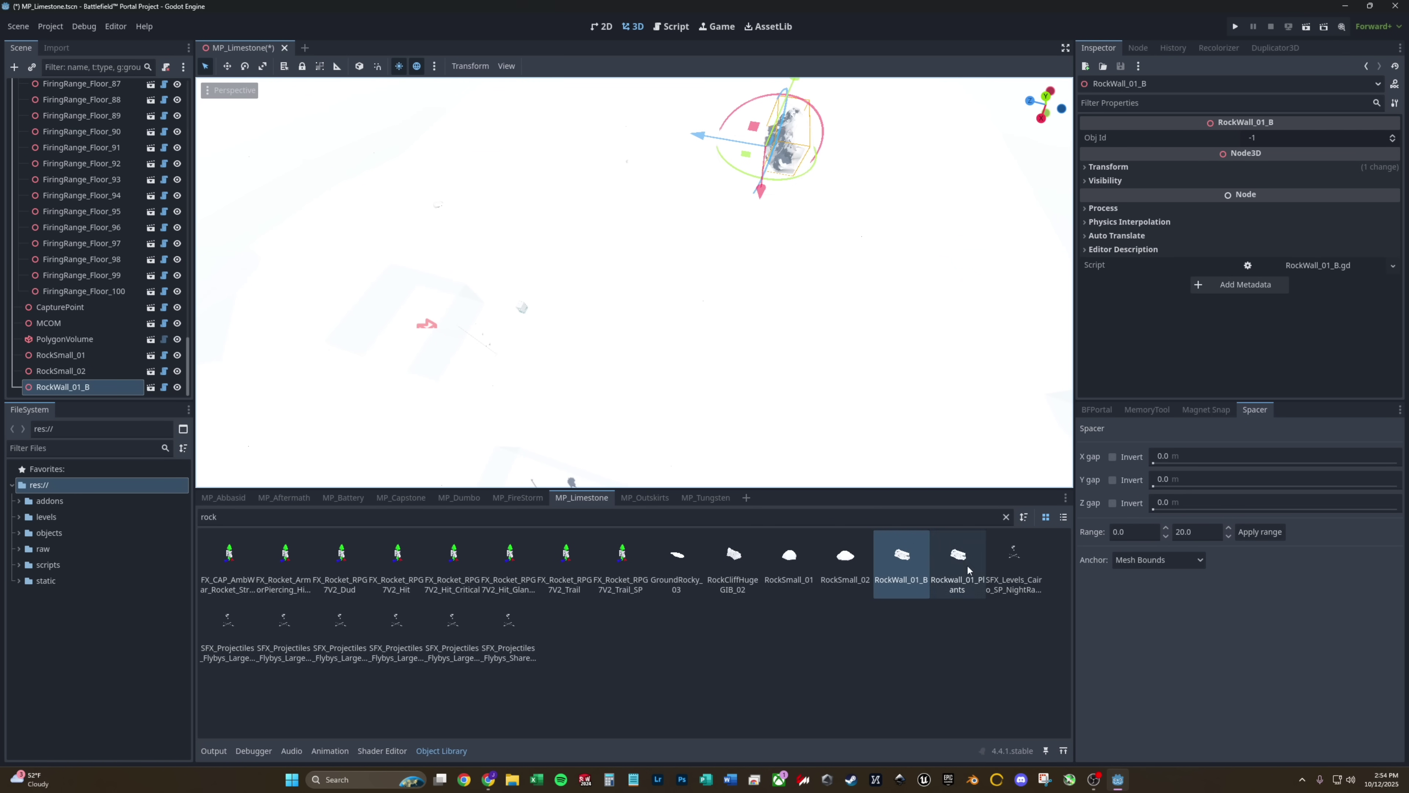
{"action": "left_click_drag", "start_coordinate": [967, 569], "coordinate": [848, 216]}
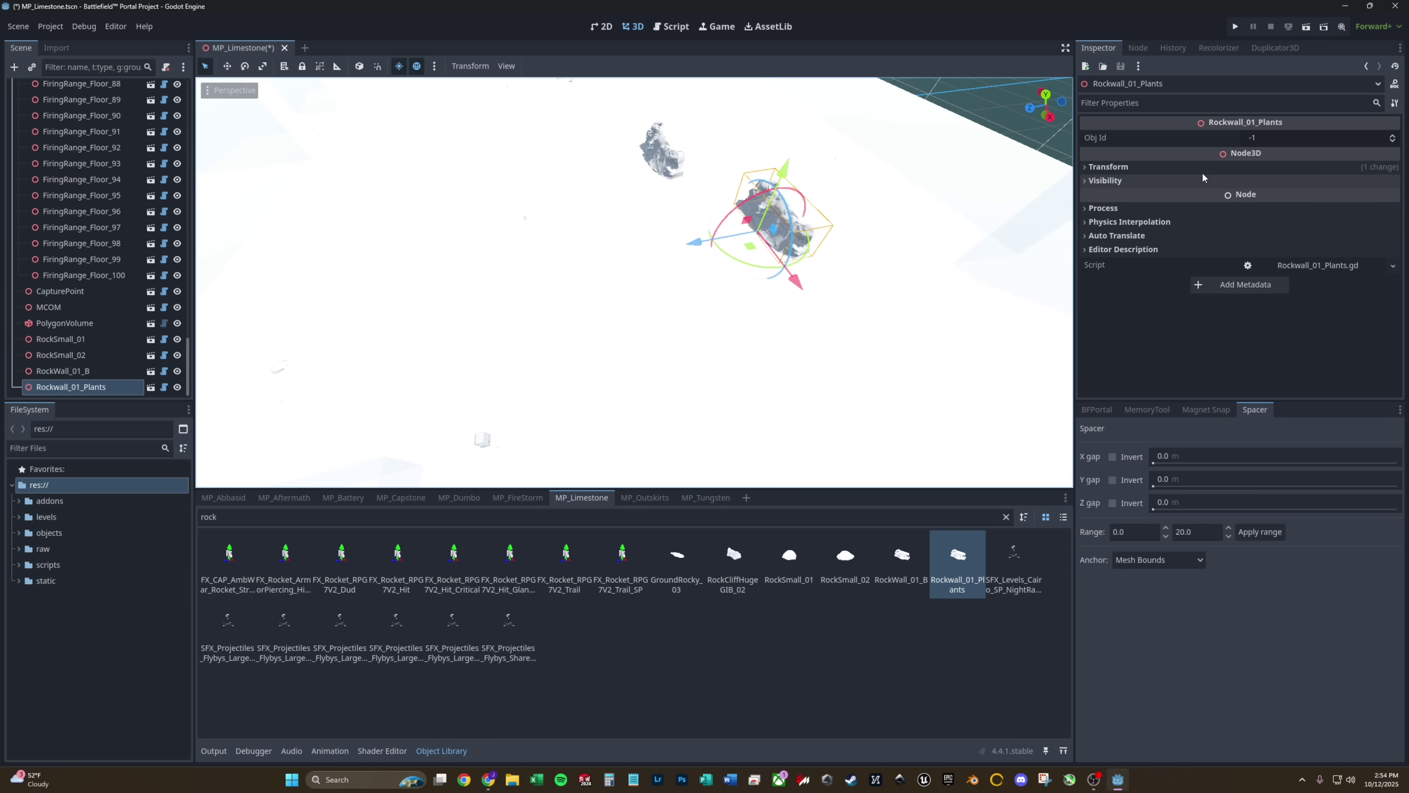
- Colorize all objects in the level with Recolorizer, keeping the same color per asset
{"action": "left_click", "coordinate": [1219, 48]}
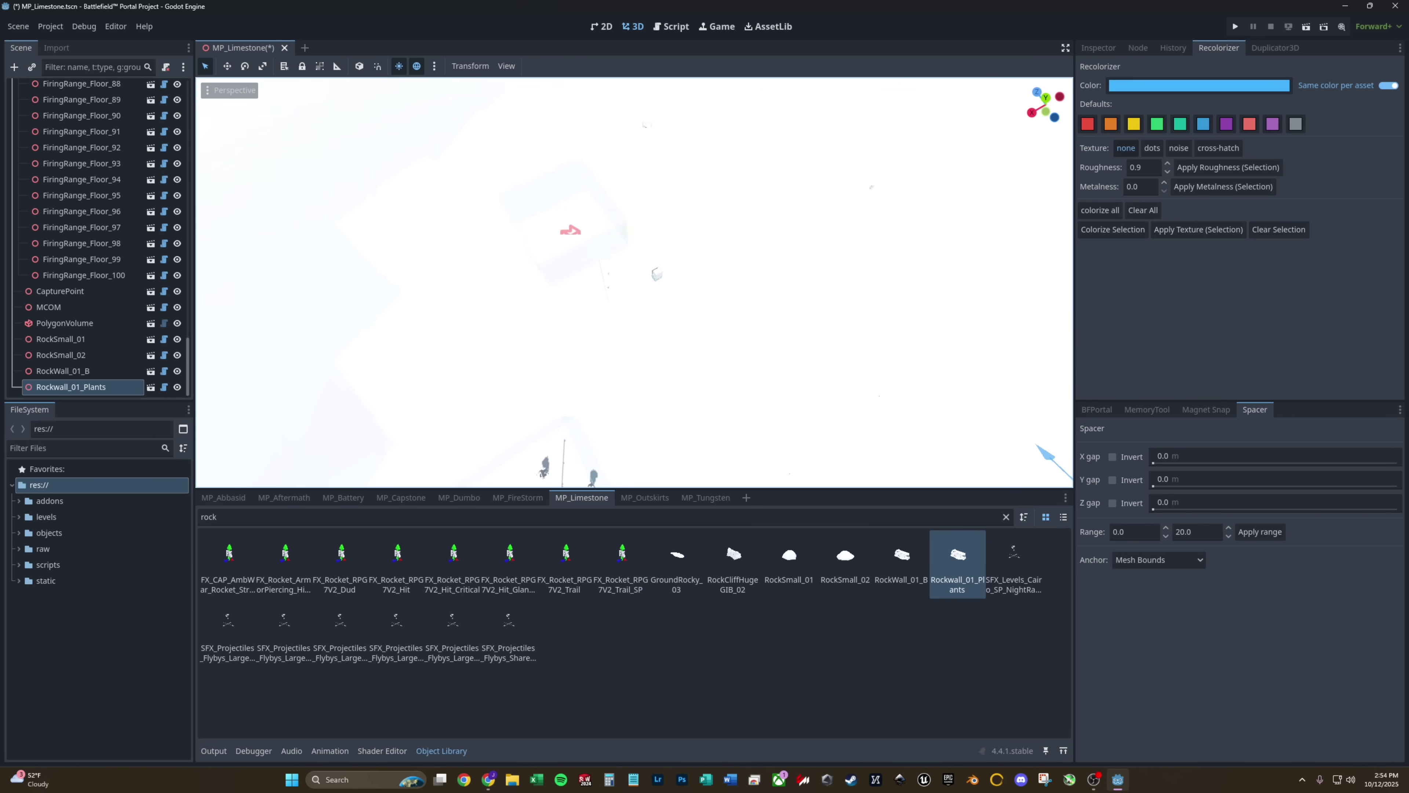
{"action": "right_click_drag", "start_coordinate": [634, 282], "coordinate": [691, 177]}
{"action": "key", "text": "d"}
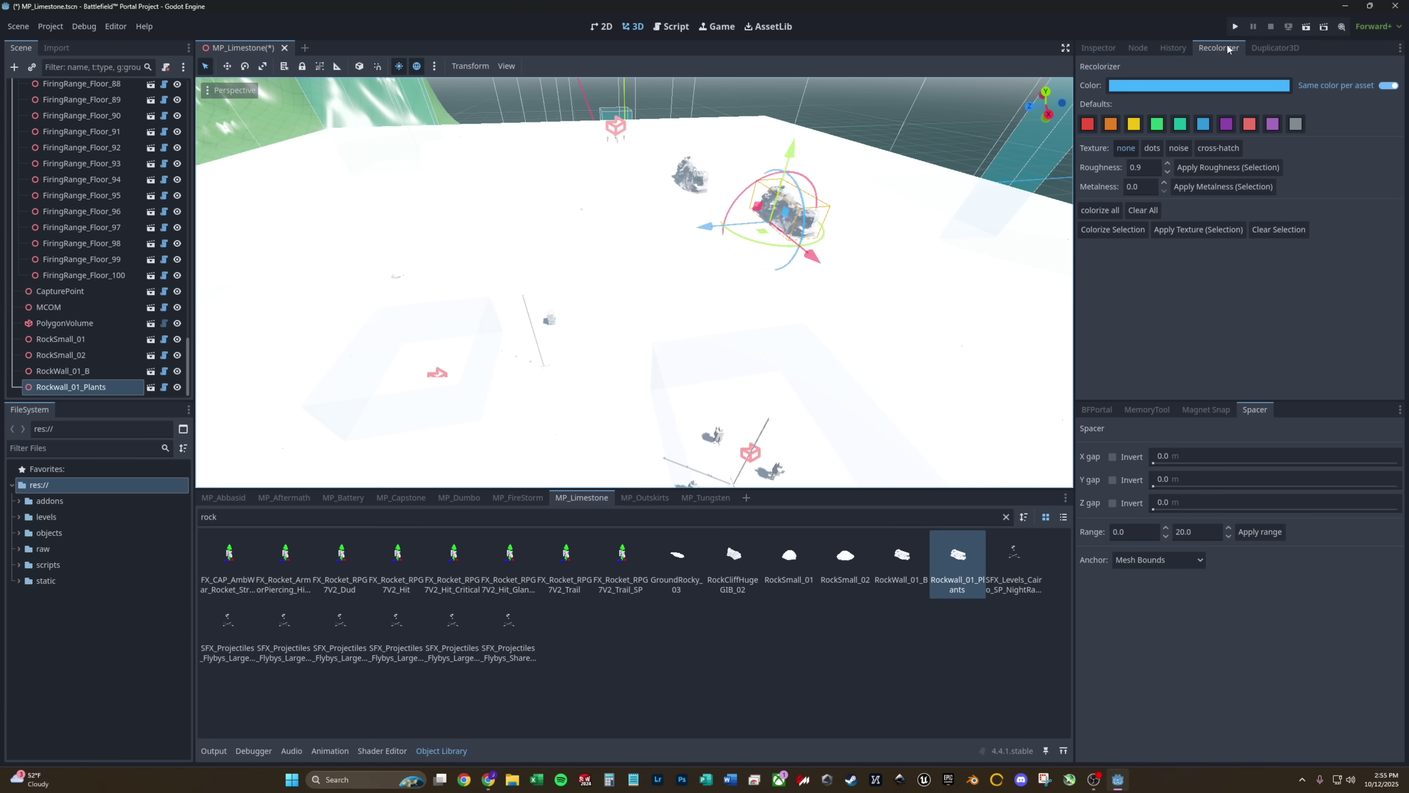
{"action": "left_click", "coordinate": [1100, 211]}
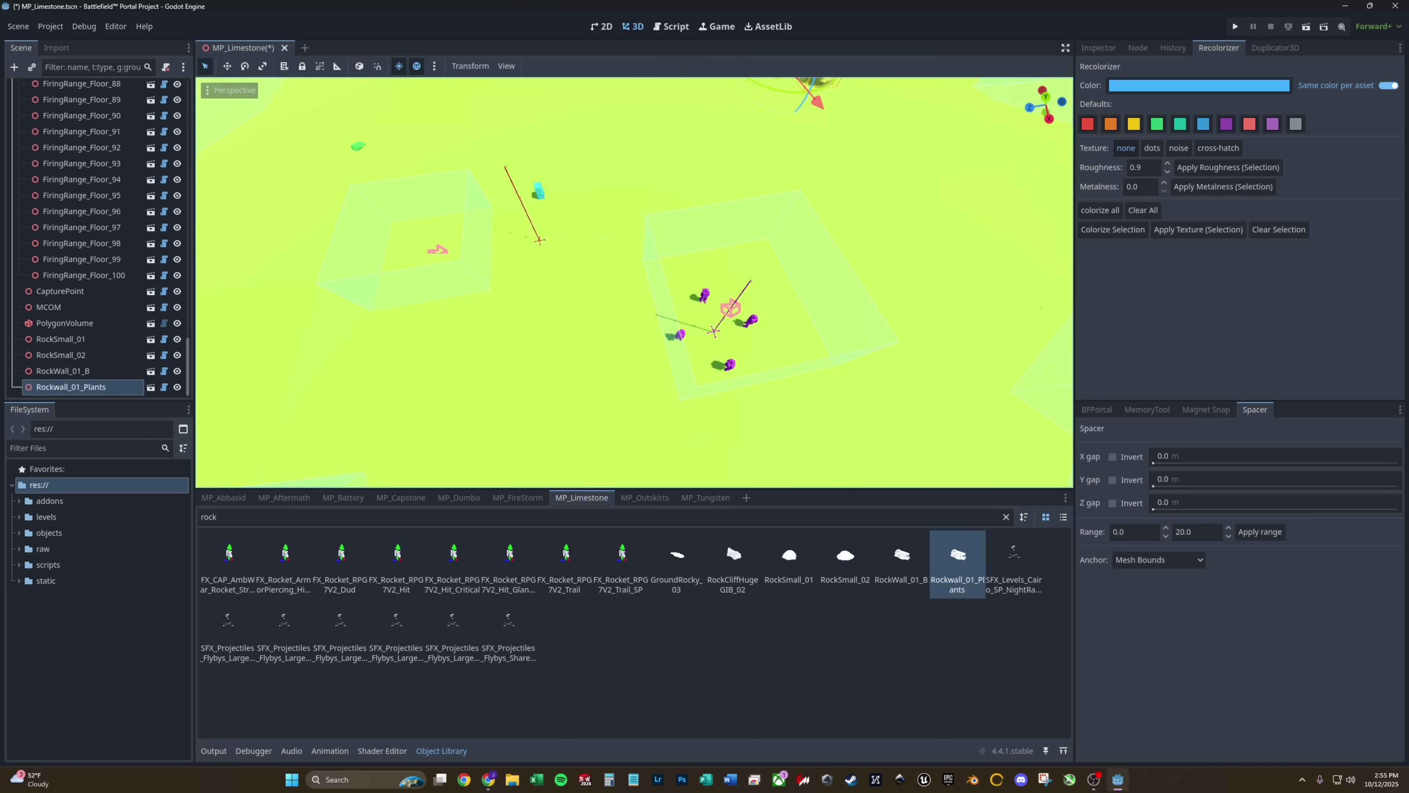
{"action": "right_click_drag", "start_coordinate": [634, 282], "coordinate": [450, 144]}
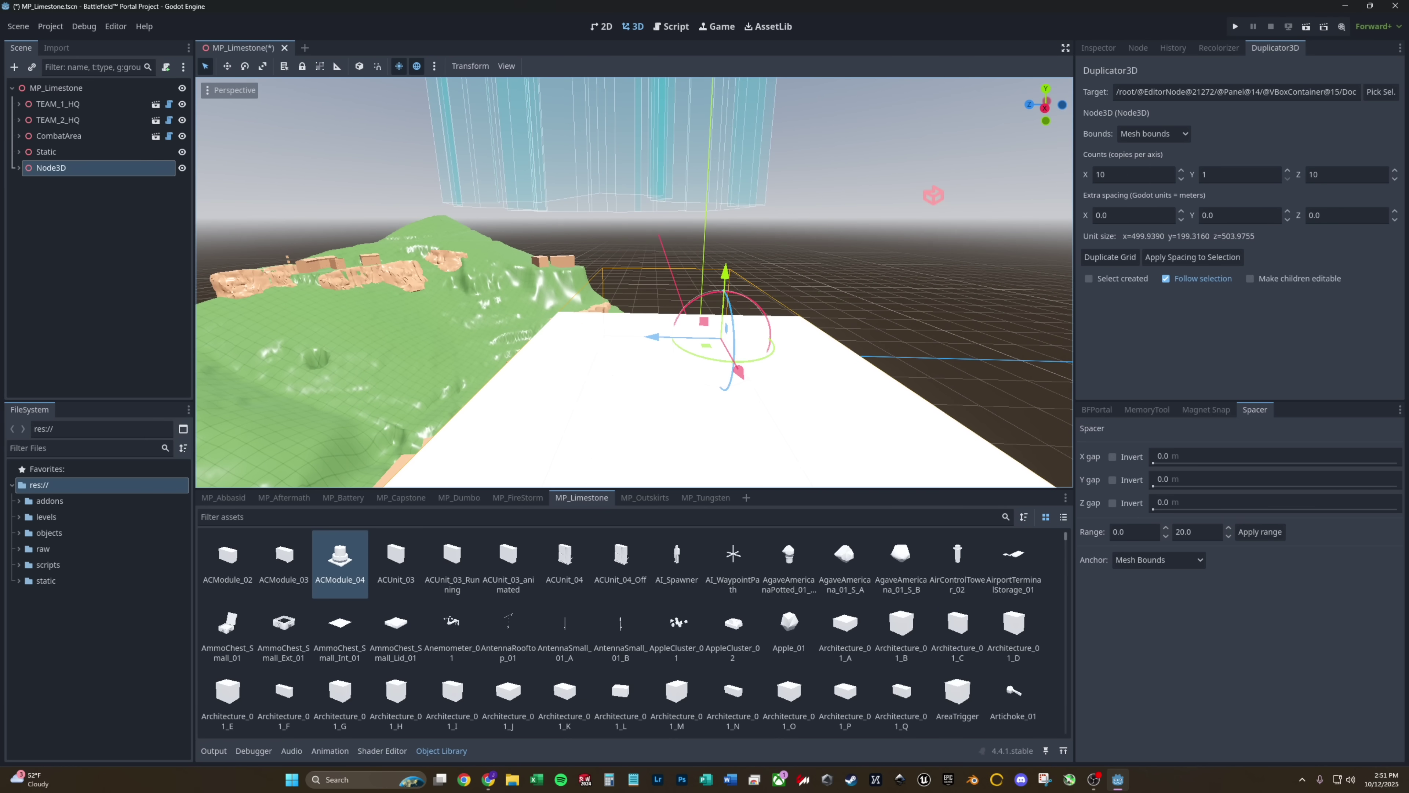
- Move TEAM_1_HQ onto the top surface of the floor grid, toward its far corner
{"action": "right_click_drag", "start_coordinate": [702, 344], "coordinate": [677, 433]}
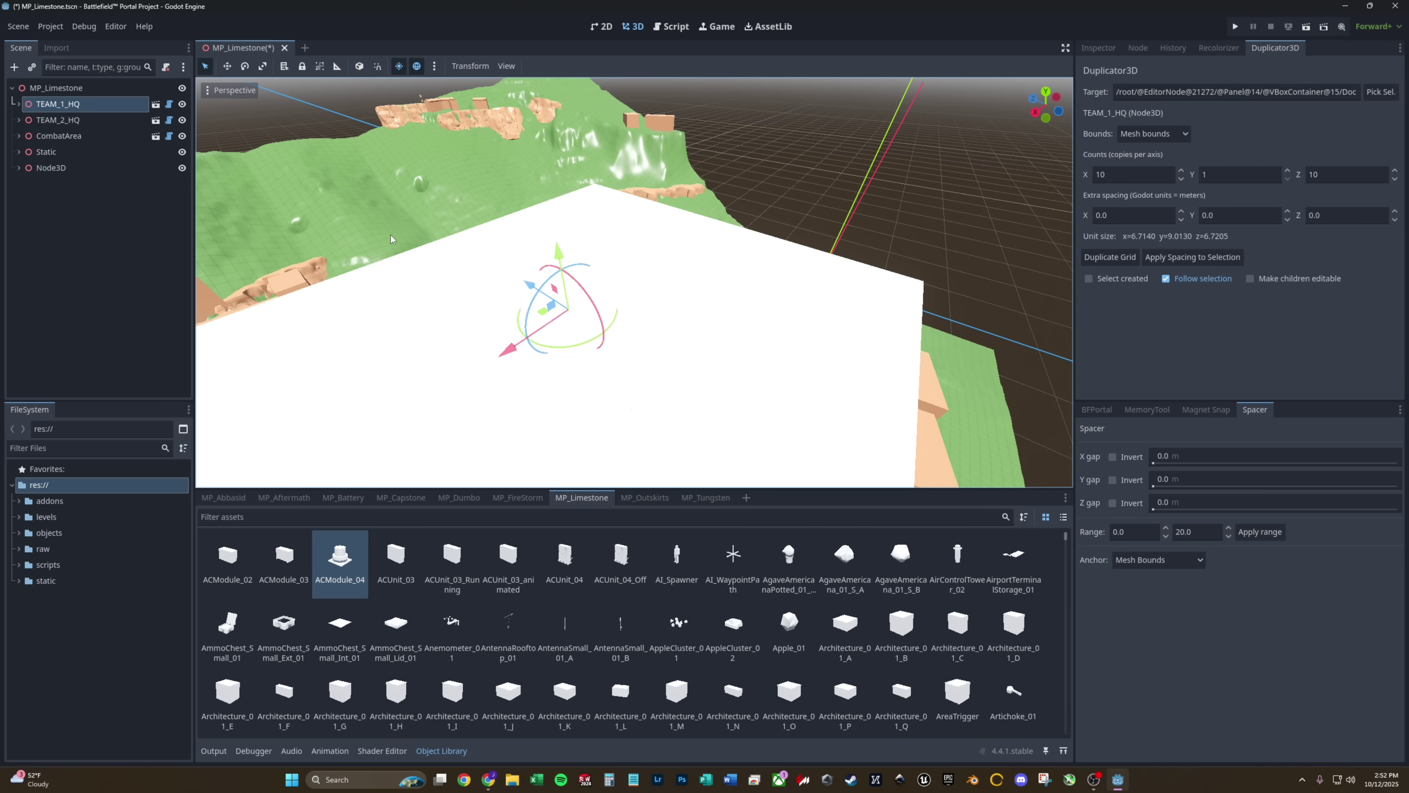
{"action": "key", "text": "g"}
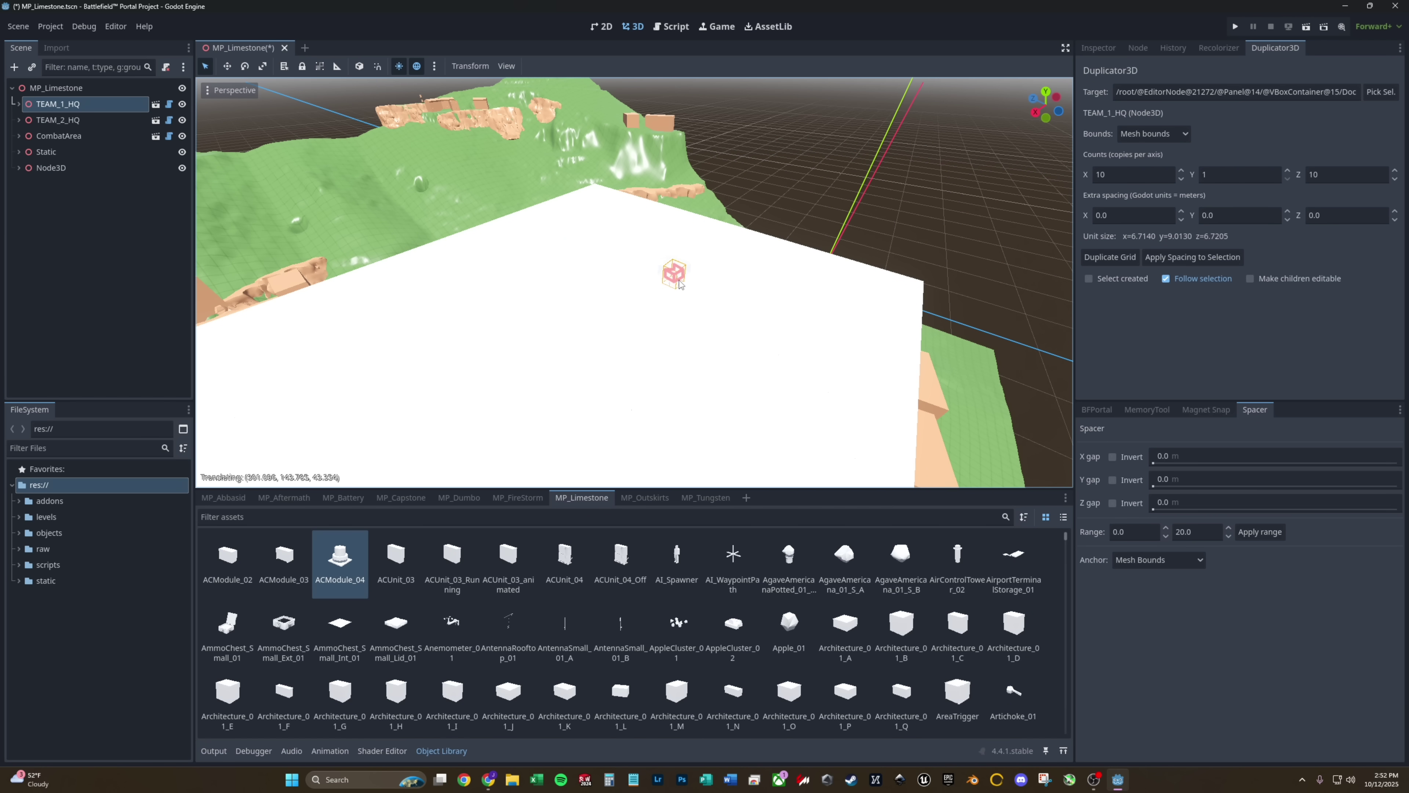
{"action": "left_click", "coordinate": [701, 265]}
{"action": "right_click_drag", "start_coordinate": [700, 265], "coordinate": [700, 265]}
- Move TEAM_2_HQ onto the top surface of the floor grid, on the opposite side from TEAM_1_HQ
{"action": "left_click", "coordinate": [58, 120]}
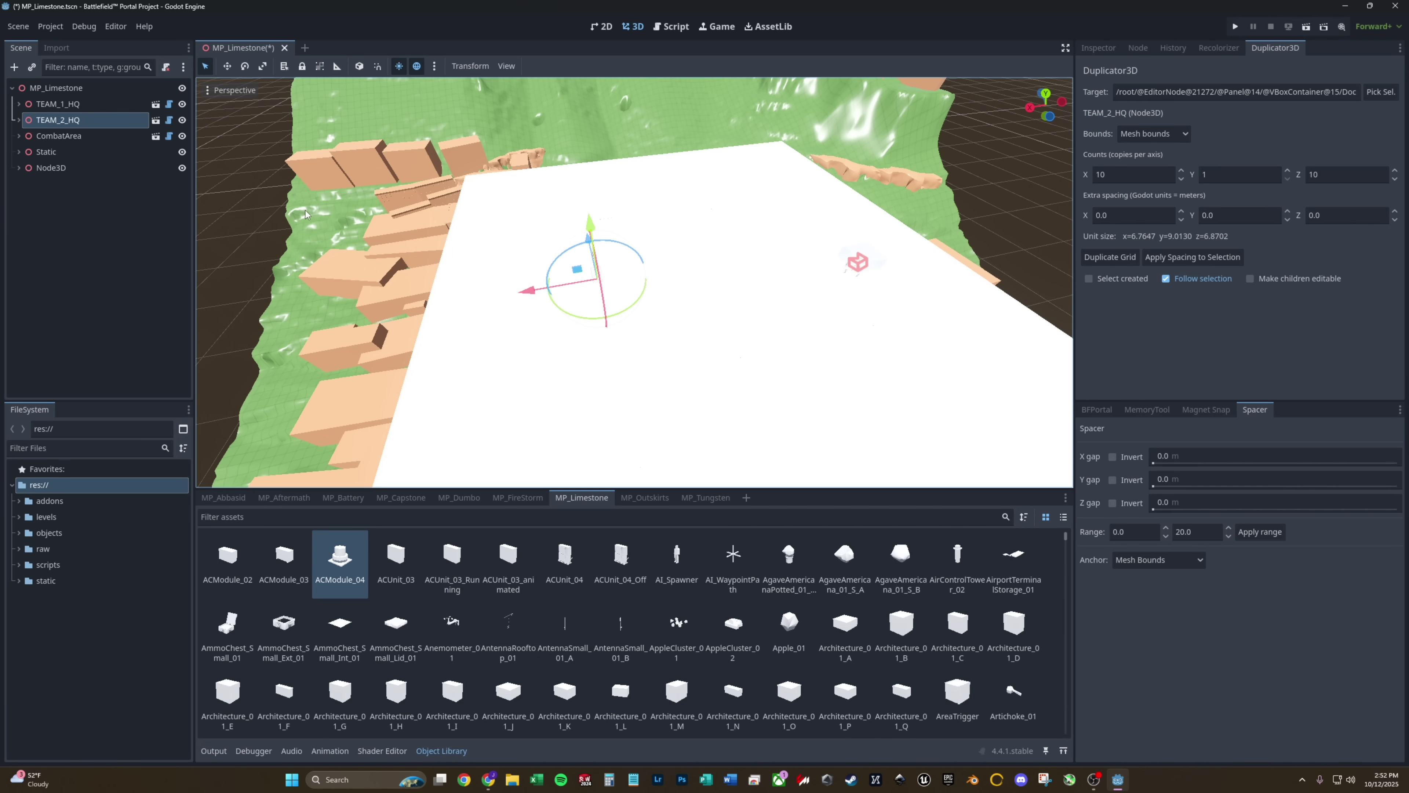
{"action": "key", "text": "g"}
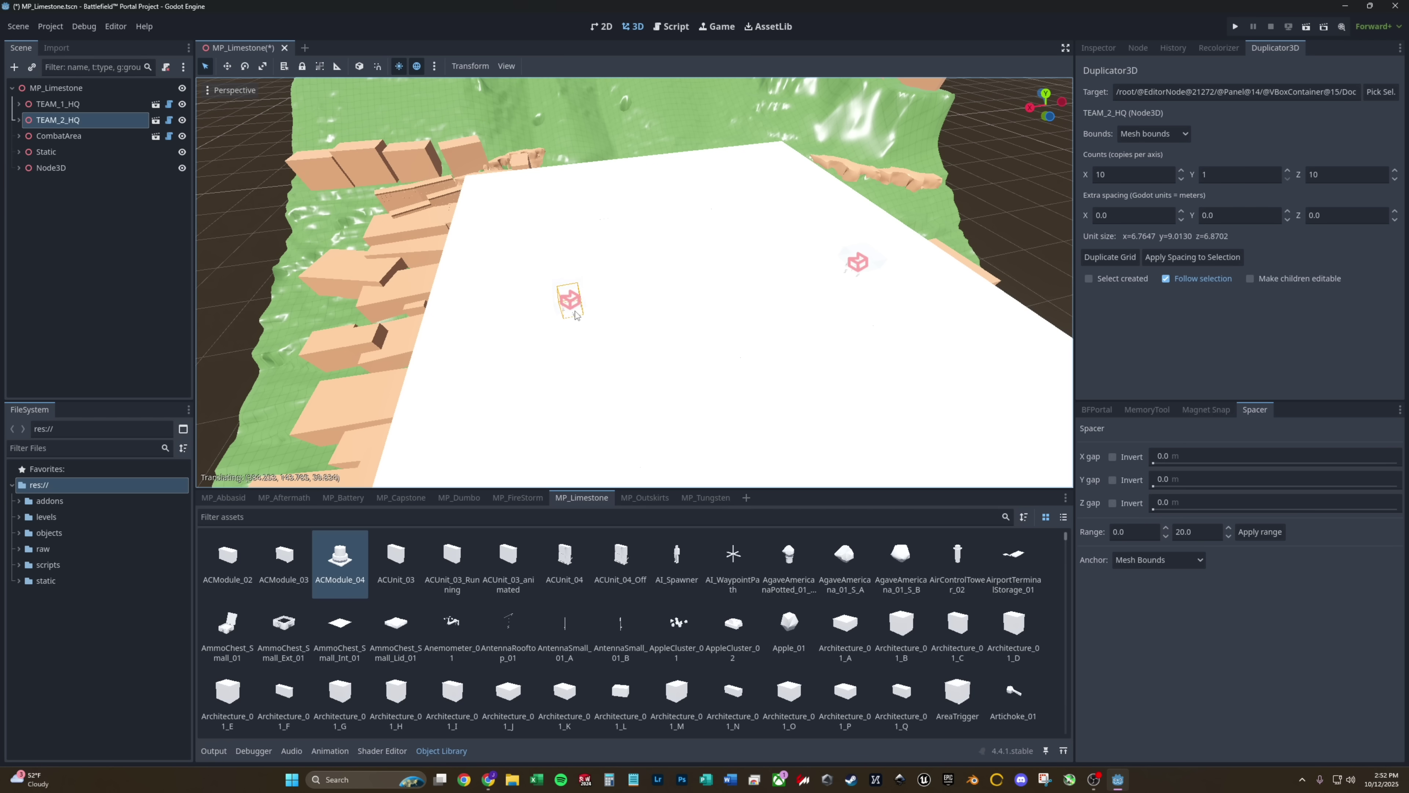
{"action": "left_click", "coordinate": [576, 314]}
- Move the CombatArea sideways so its boundary sits over the floor grid and both team HQs
{"action": "right_click_drag", "start_coordinate": [575, 314], "coordinate": [576, 314]}
{"action": "left_click", "coordinate": [58, 136]}
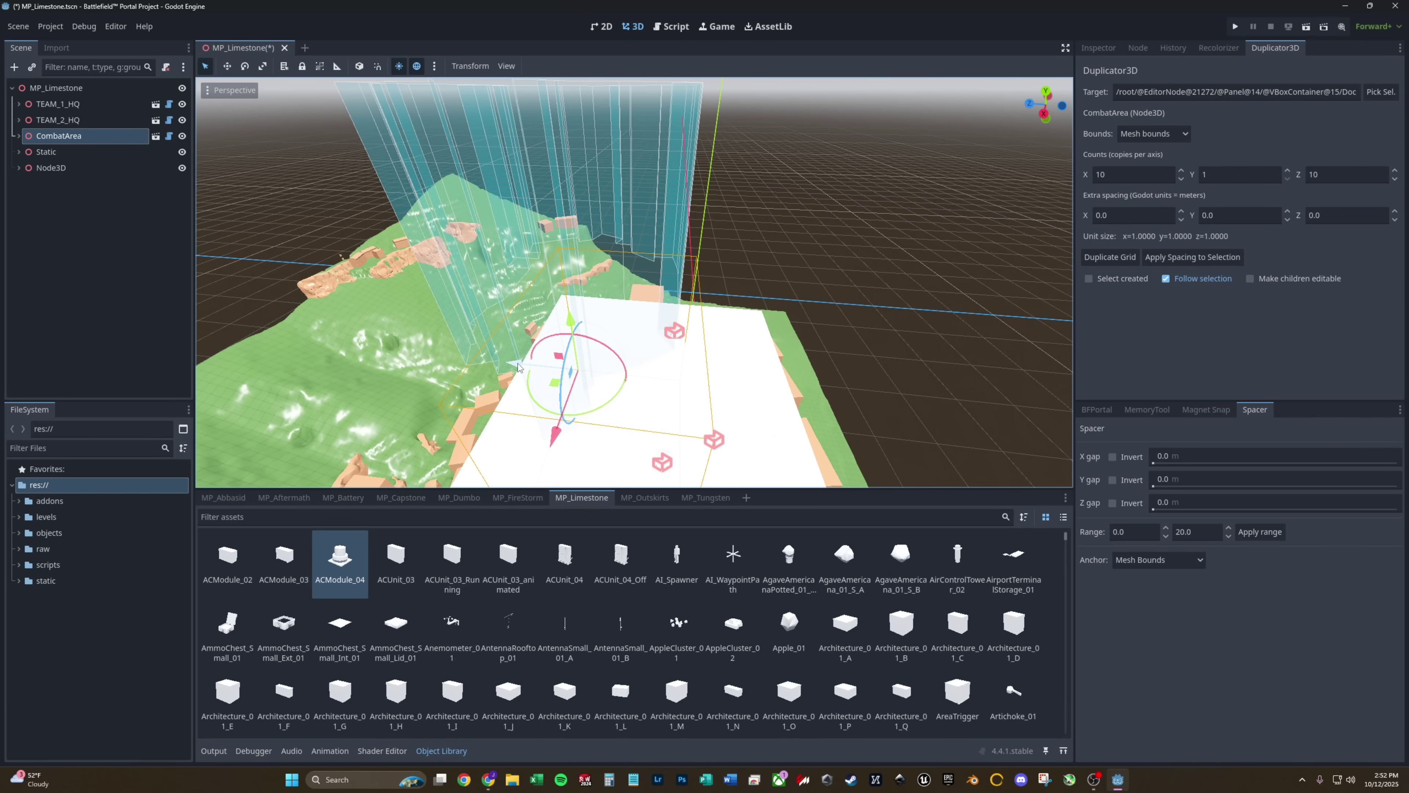
{"action": "left_click_drag", "start_coordinate": [517, 366], "coordinate": [637, 361]}
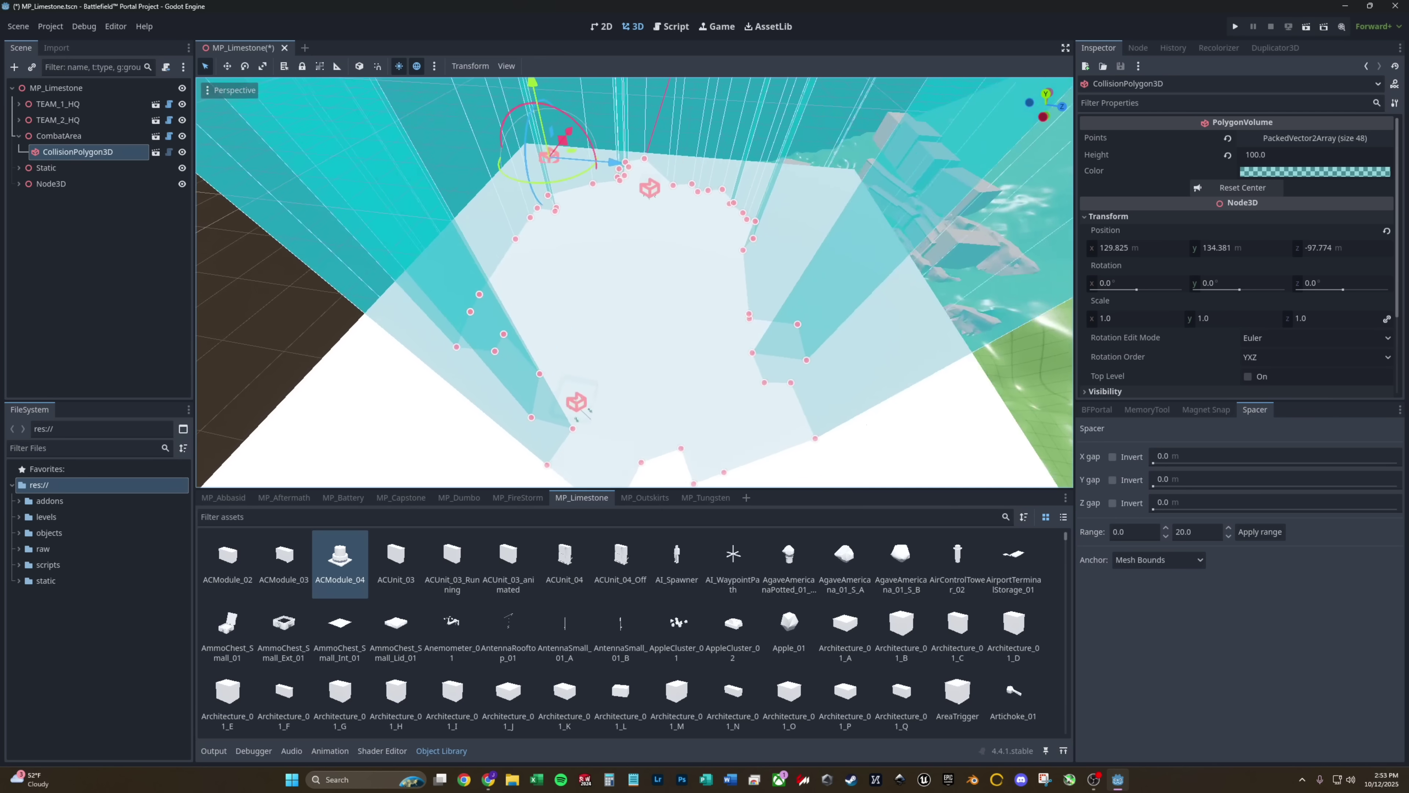
- Reshape the CombatArea's CollisionPolygon3D by moving its boundary points into a smoother outline around the HQ, and open its Points array
{"action": "right_click_drag", "start_coordinate": [634, 282], "coordinate": [432, 222]}
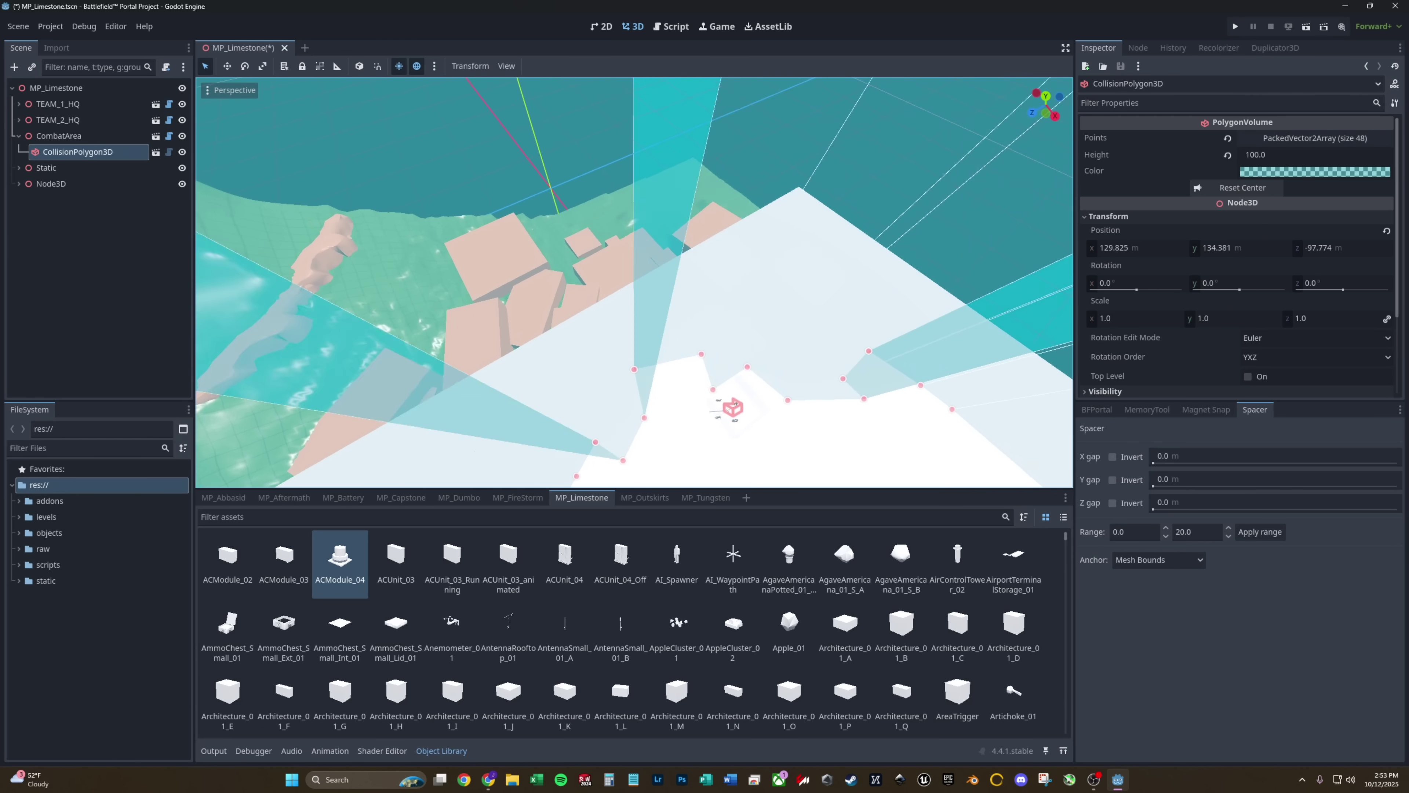
{"action": "left_click_drag", "start_coordinate": [631, 347], "coordinate": [715, 314]}
{"action": "left_click_drag", "start_coordinate": [722, 375], "coordinate": [744, 311]}
{"action": "left_click_drag", "start_coordinate": [806, 371], "coordinate": [778, 326]}
{"action": "left_click_drag", "start_coordinate": [832, 396], "coordinate": [826, 340]}
{"action": "left_click_drag", "start_coordinate": [542, 350], "coordinate": [540, 324]}
{"action": "left_click_drag", "start_coordinate": [494, 378], "coordinate": [517, 346]}
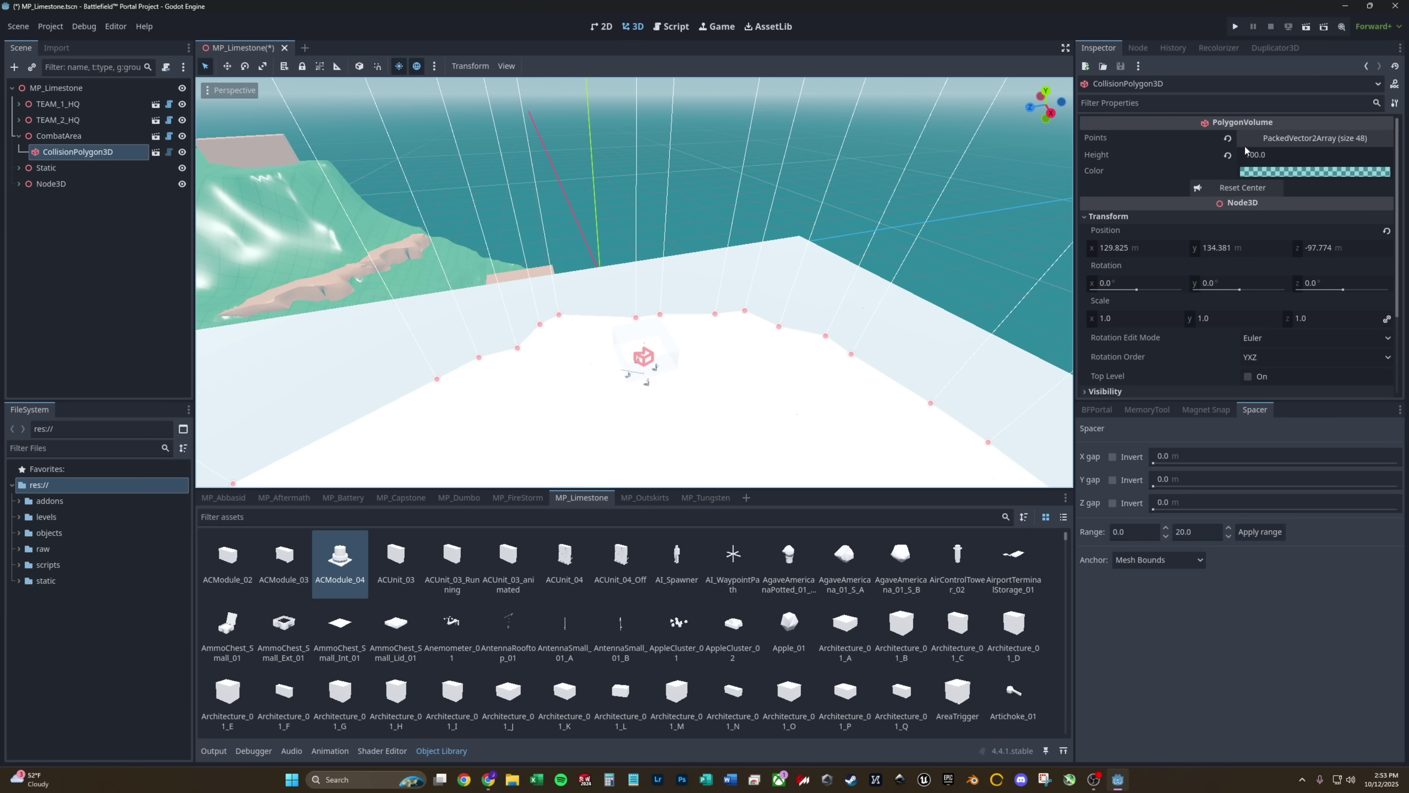
{"action": "left_click", "coordinate": [1282, 139]}
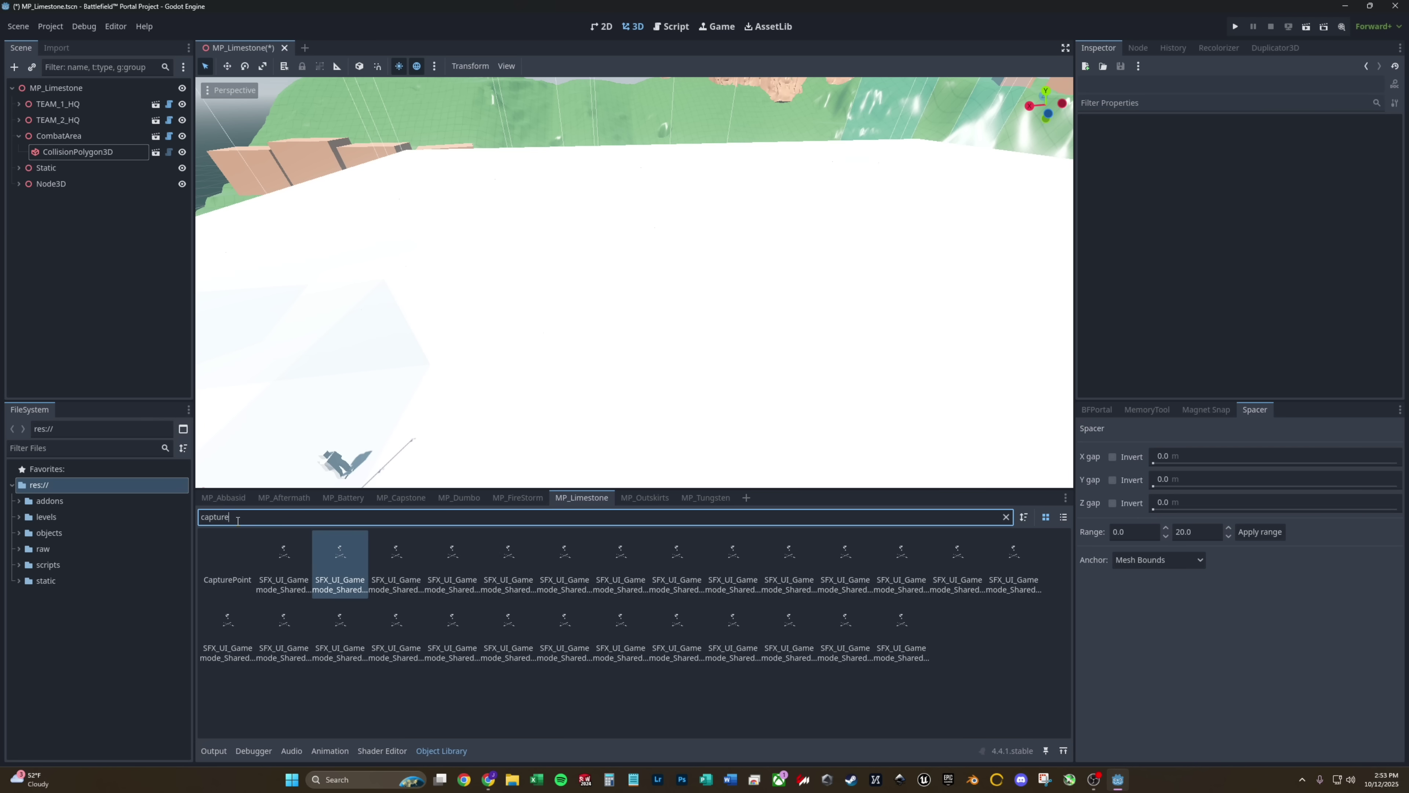
- Place a CapturePoint, an MCOM and a PolygonVolume from the object library close together on the floor
{"action": "mouse_move", "coordinate": [238, 569]}
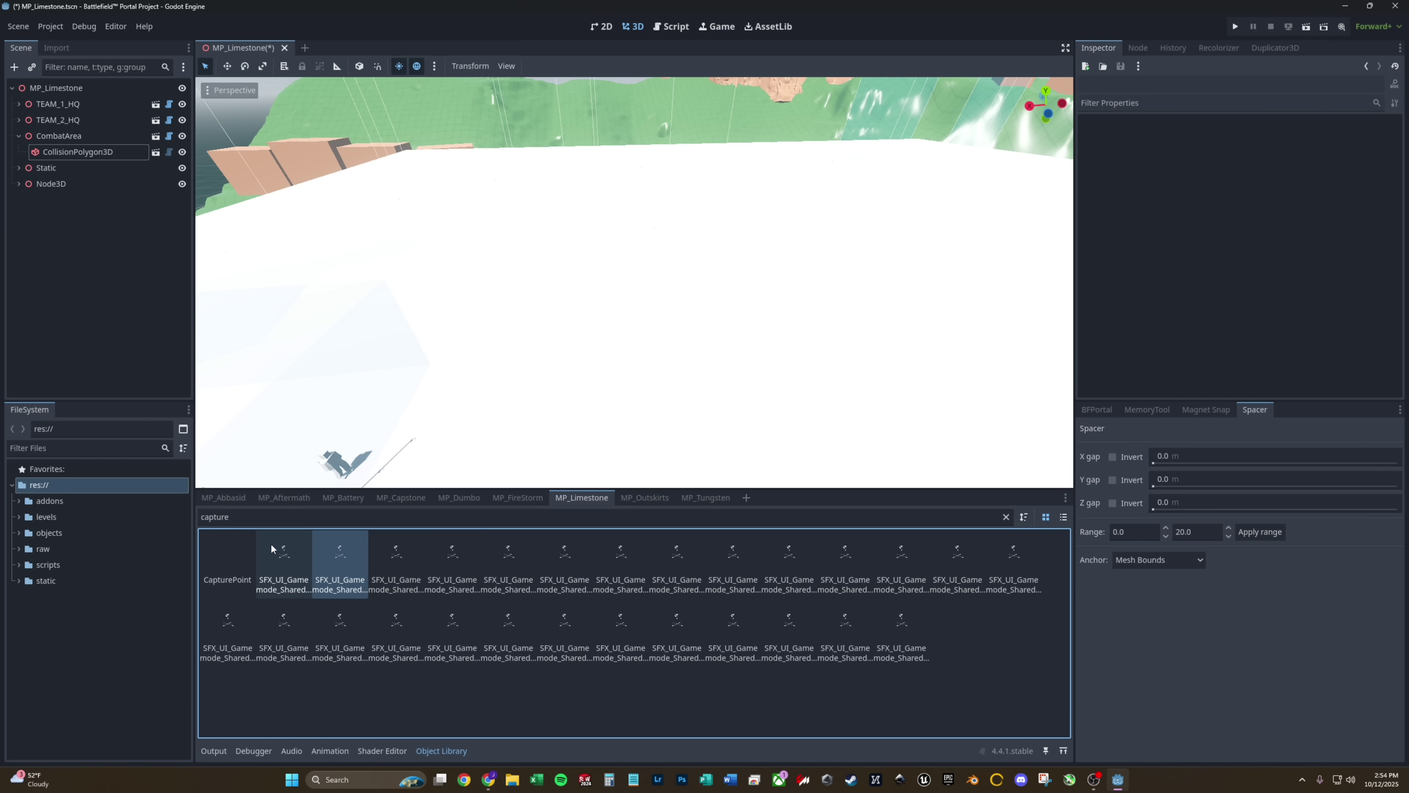
{"action": "left_click_drag", "start_coordinate": [227, 554], "coordinate": [585, 325]}
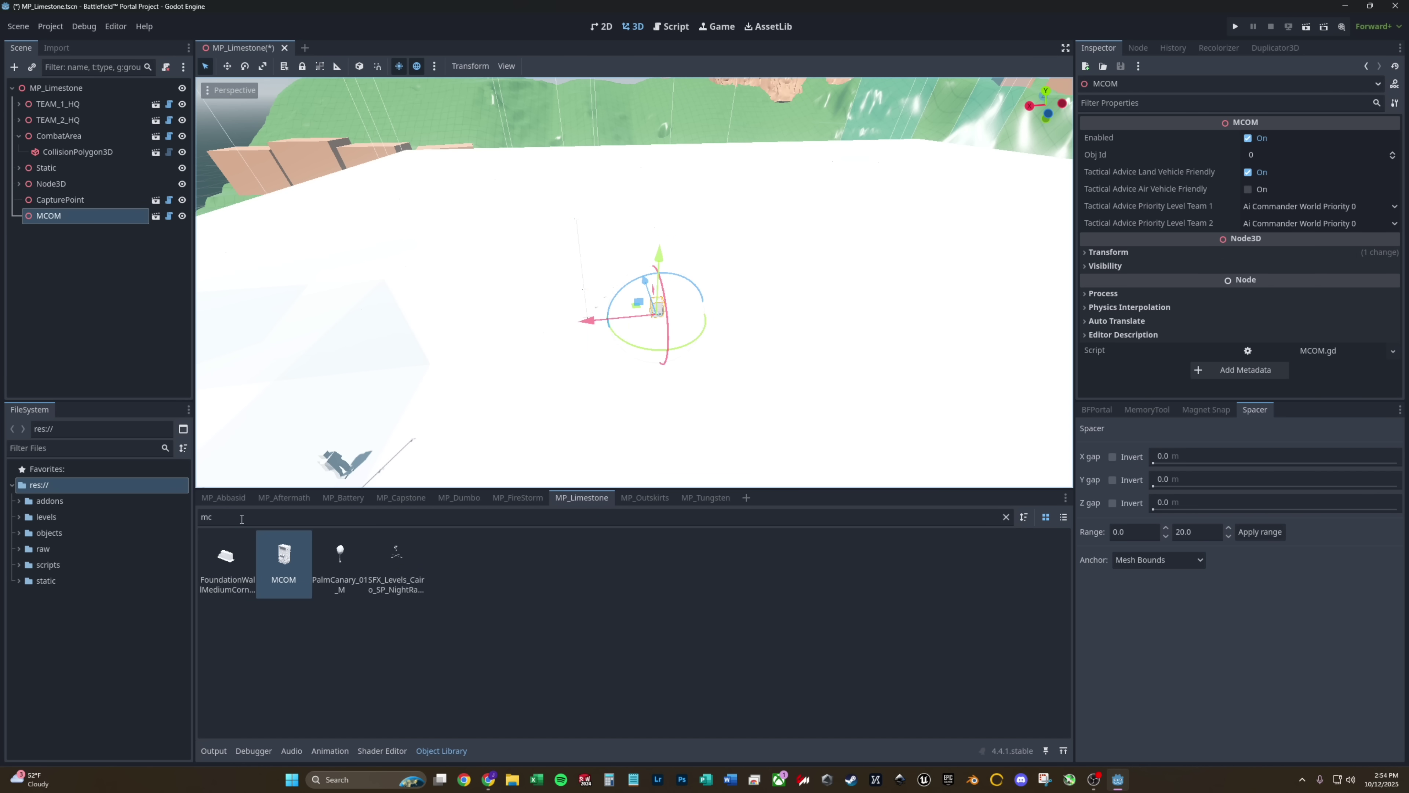
{"action": "left_click_drag", "start_coordinate": [283, 563], "coordinate": [592, 334]}
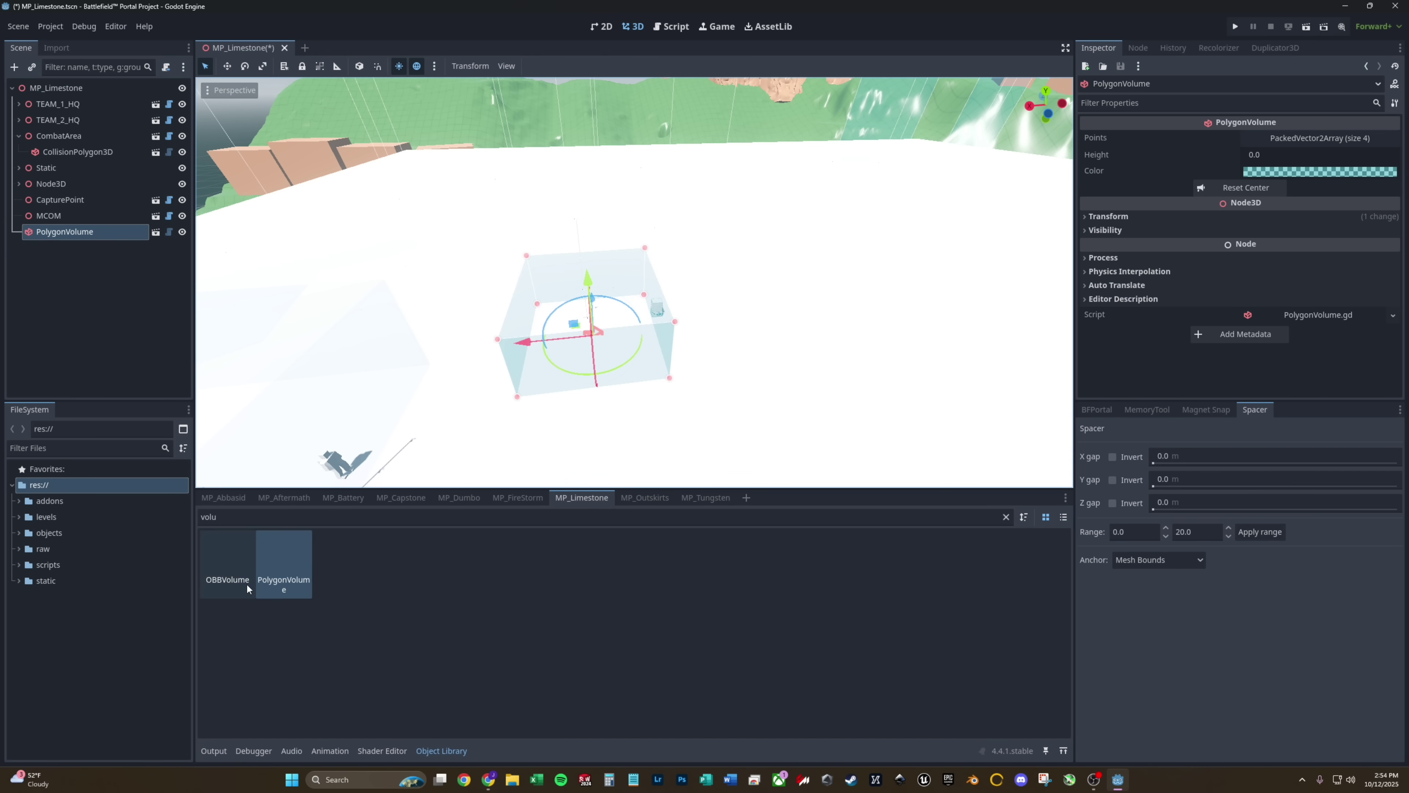
{"action": "double_click", "coordinate": [239, 517]}
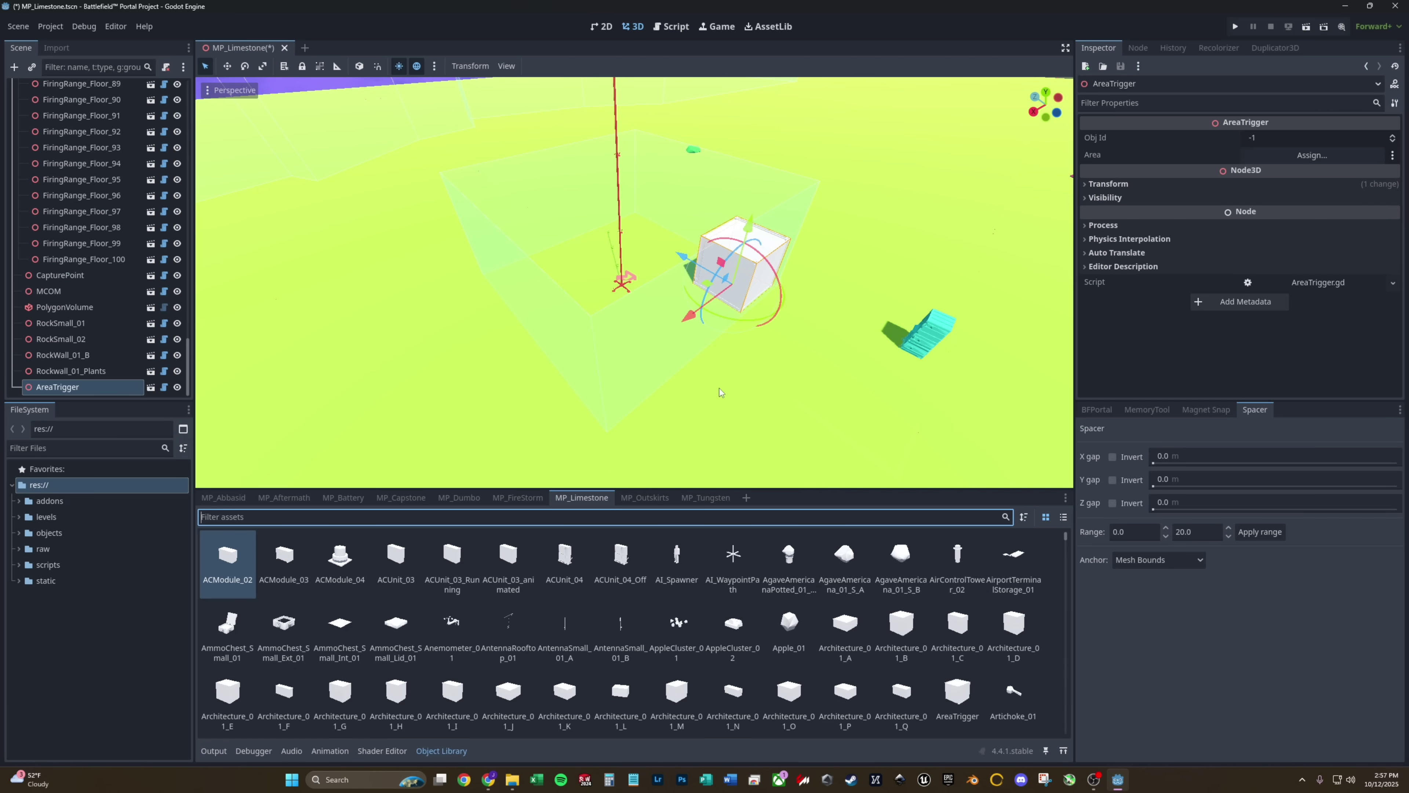
- Select the CapturePoint inside the polygon volume and examine its properties
{"action": "middle_click_drag", "start_coordinate": [698, 389], "coordinate": [698, 415]}
{"action": "right_click_drag", "start_coordinate": [697, 416], "coordinate": [615, 291]}
{"action": "key", "text": "s"}
{"action": "key", "text": "w"}
{"action": "key", "text": "s"}
{"action": "left_click", "coordinate": [614, 276]}
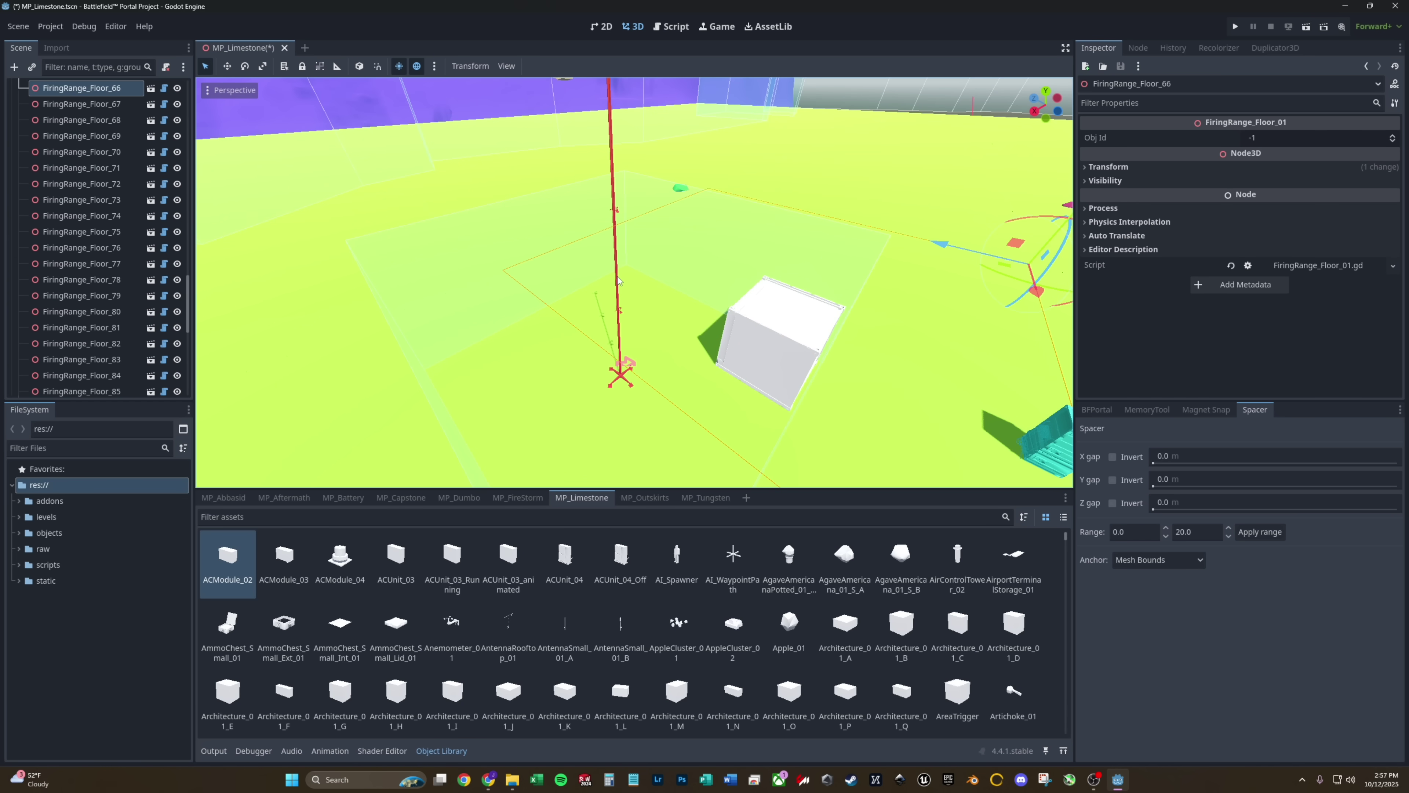
{"action": "left_click", "coordinate": [619, 280]}
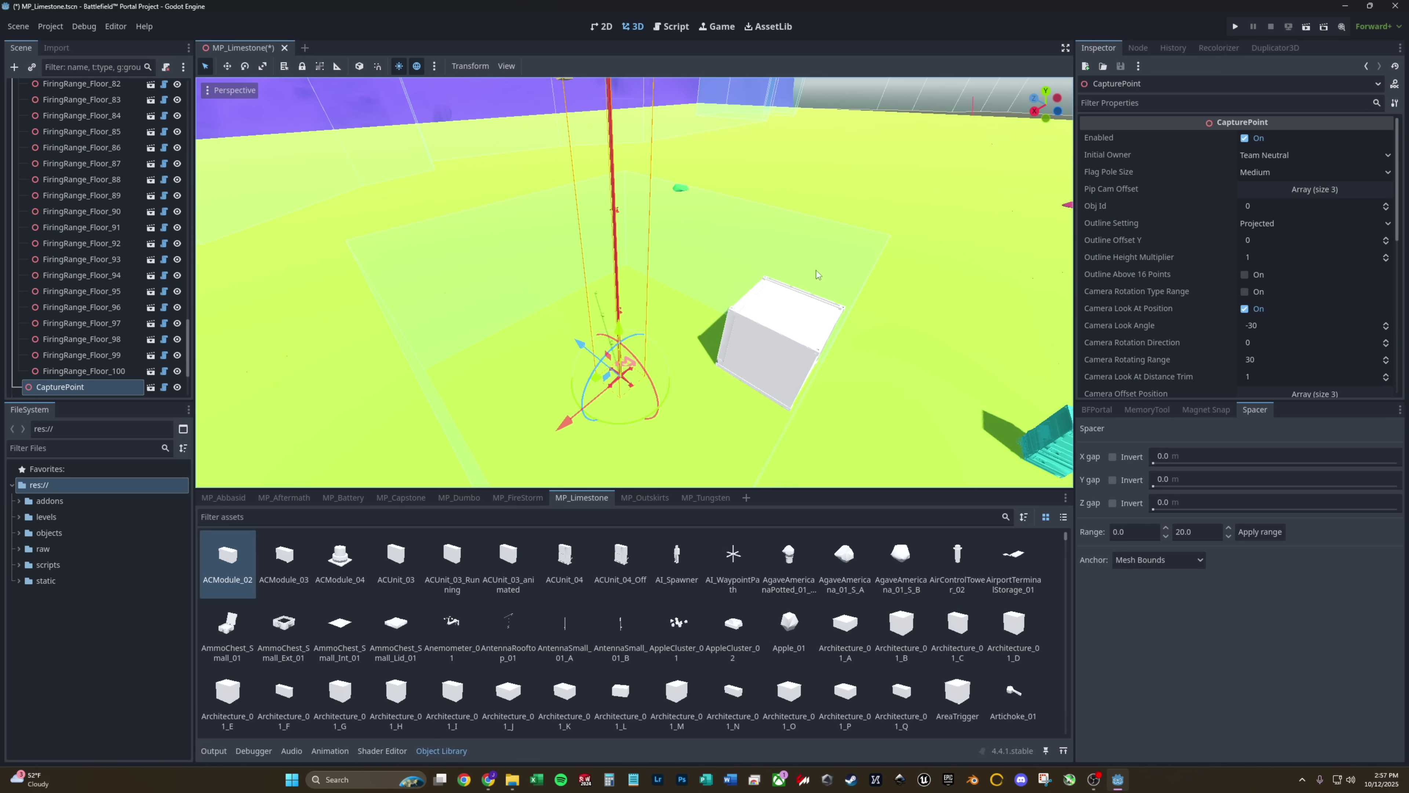
- Select the AreaTrigger cube and assign PolygonVolume as its Area
{"action": "left_click", "coordinate": [772, 349]}
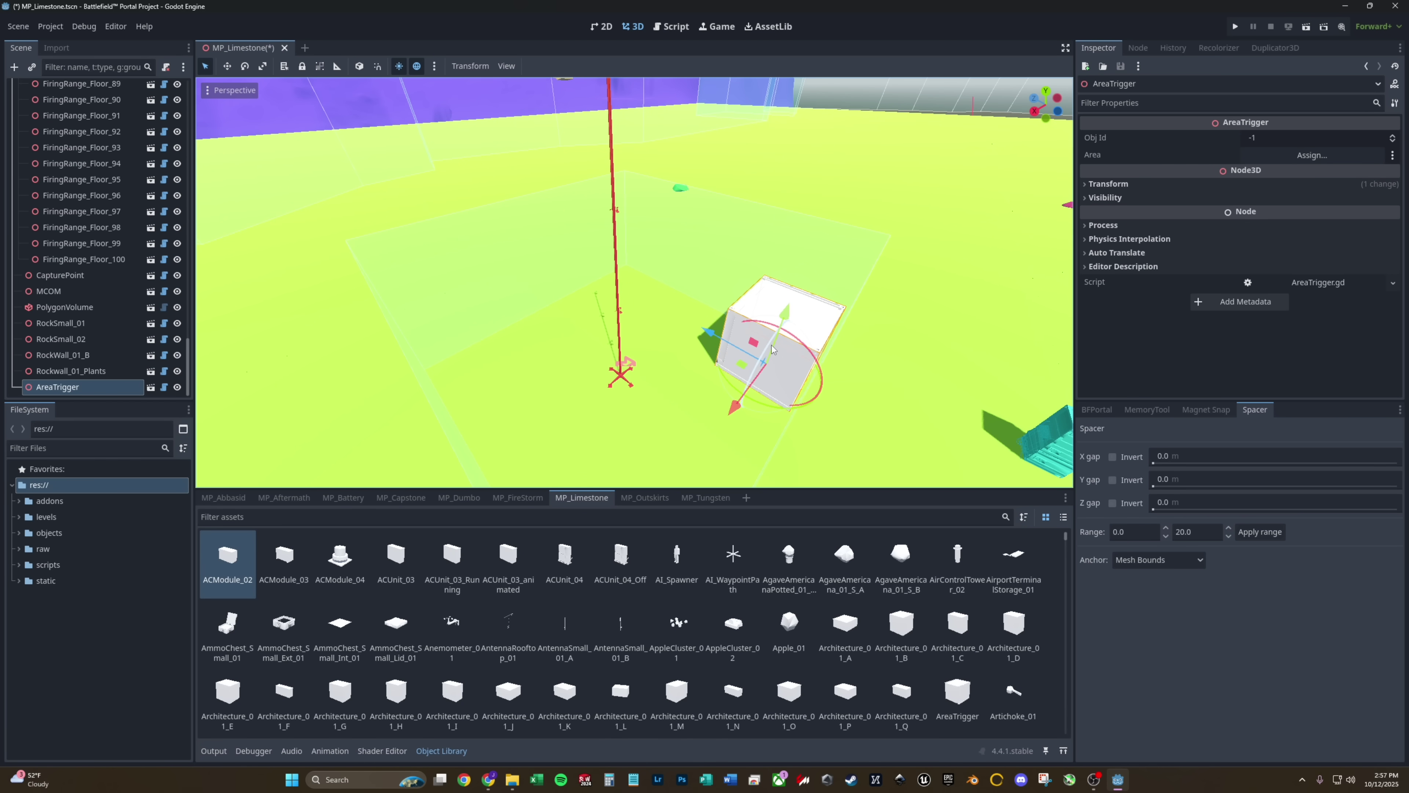
{"action": "right_click_drag", "start_coordinate": [688, 241], "coordinate": [694, 254]}
{"action": "left_click", "coordinate": [616, 330]}
{"action": "left_click", "coordinate": [613, 333]}
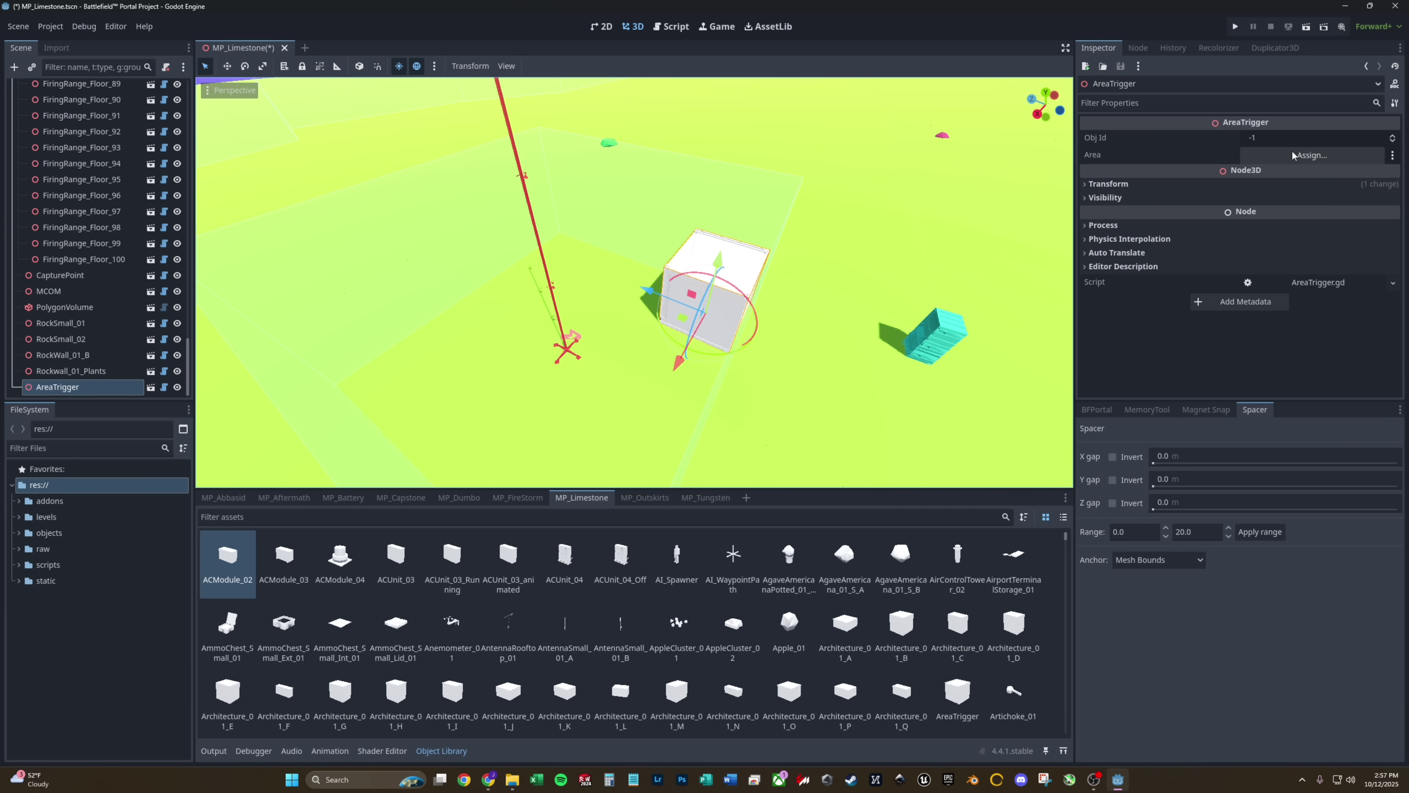
{"action": "left_click", "coordinate": [1292, 156]}
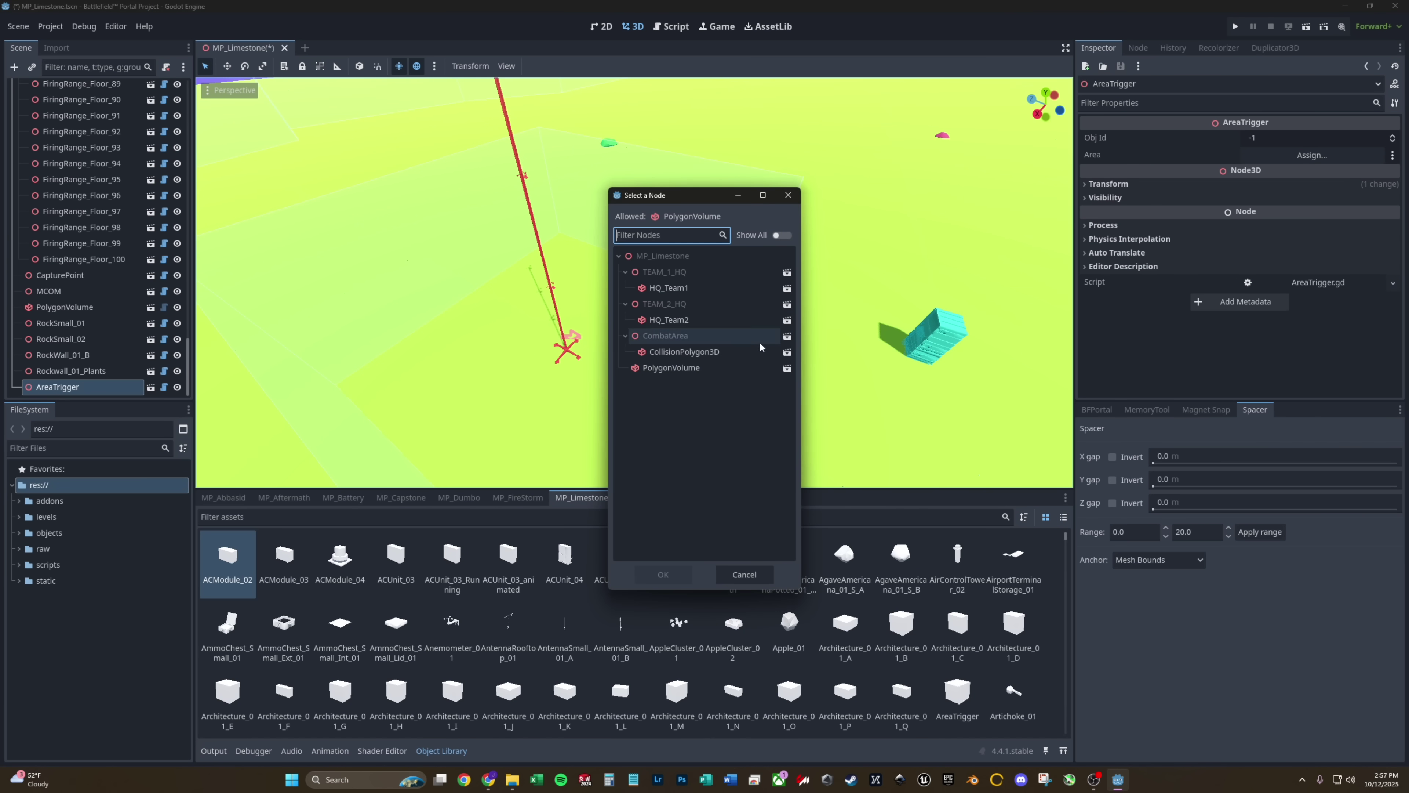
{"action": "left_click", "coordinate": [671, 368]}
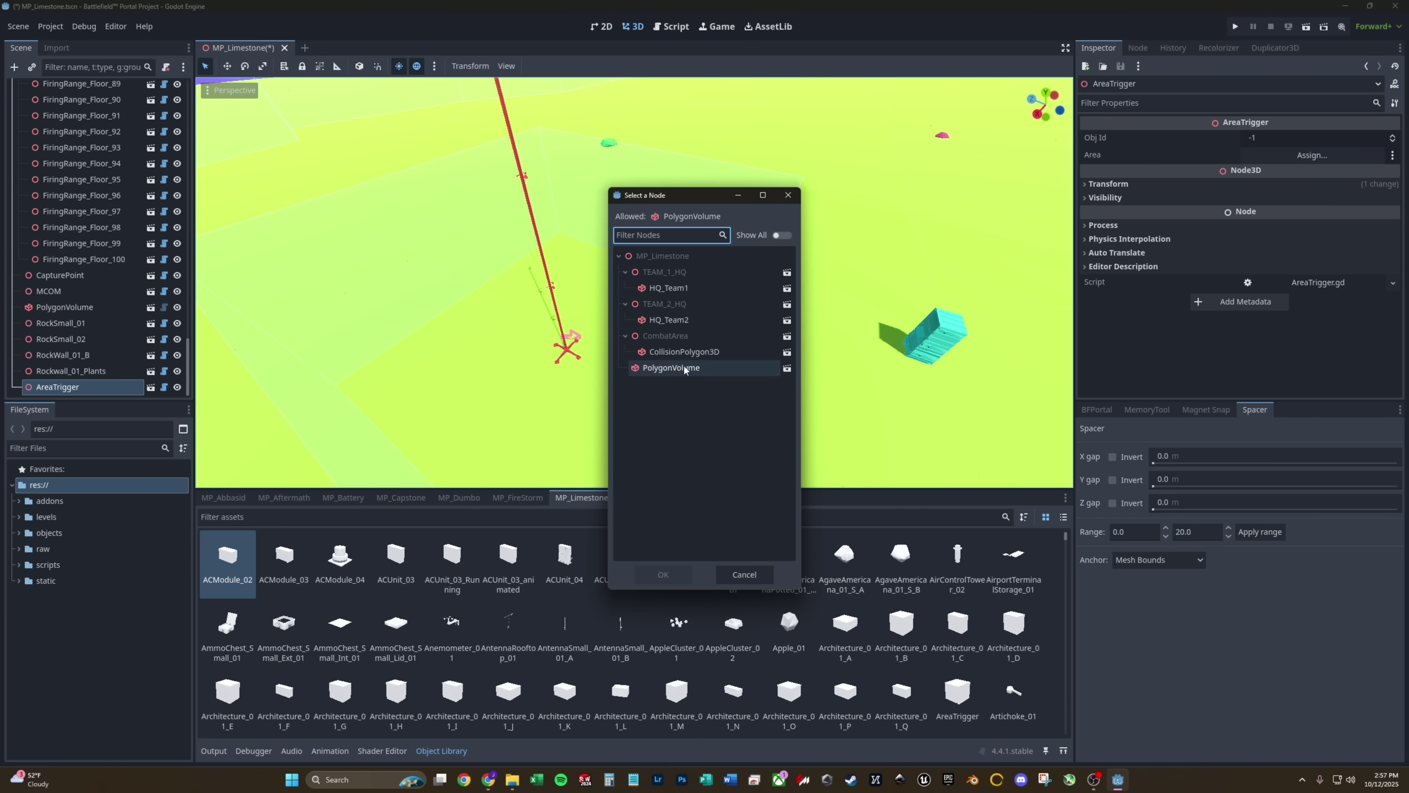
{"action": "left_click", "coordinate": [663, 575]}
- Switch to README.html in Chrome and read the Area Triggers section on pairing with a PolygonVolume and the enter and exit events
{"action": "mouse_move", "coordinate": [490, 780]}
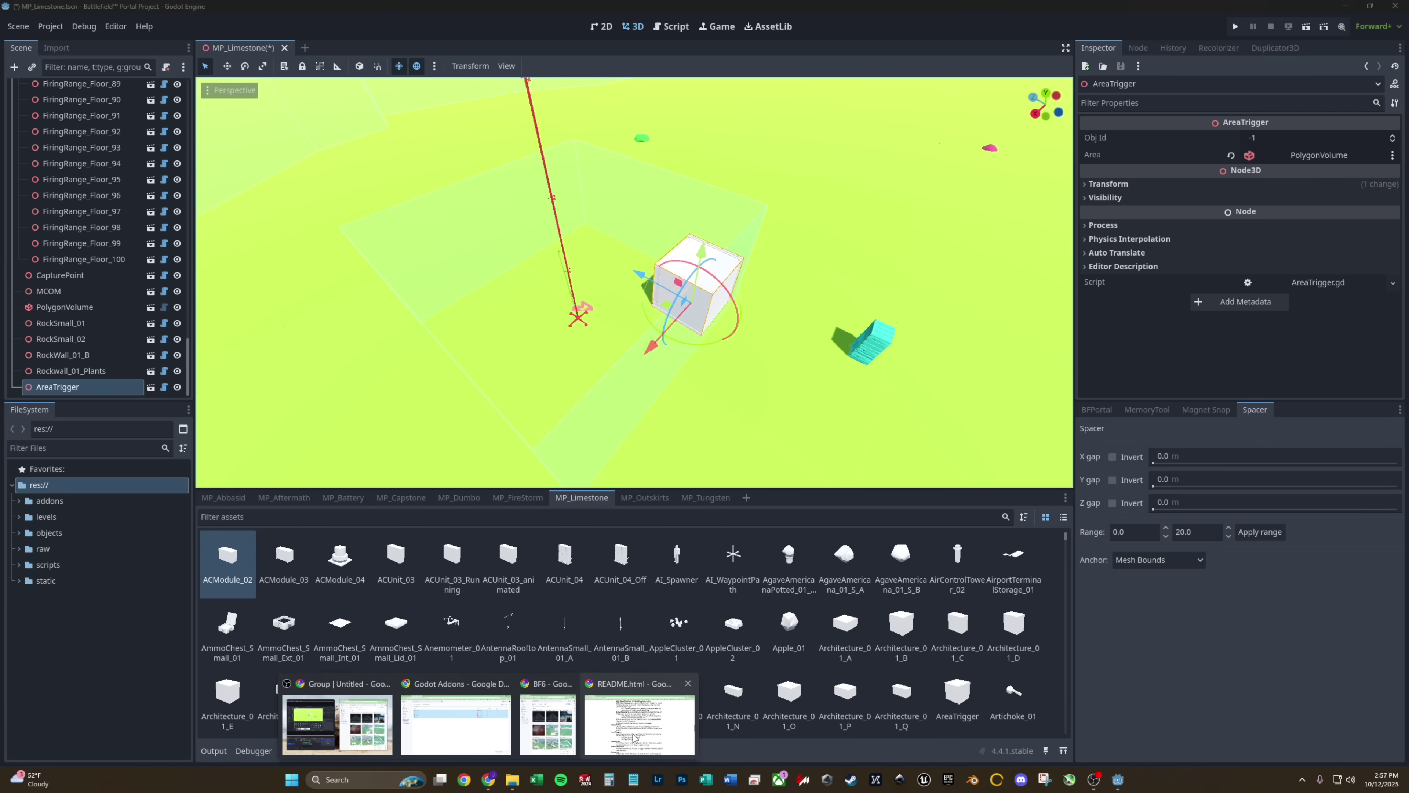
{"action": "left_click", "coordinate": [639, 724]}
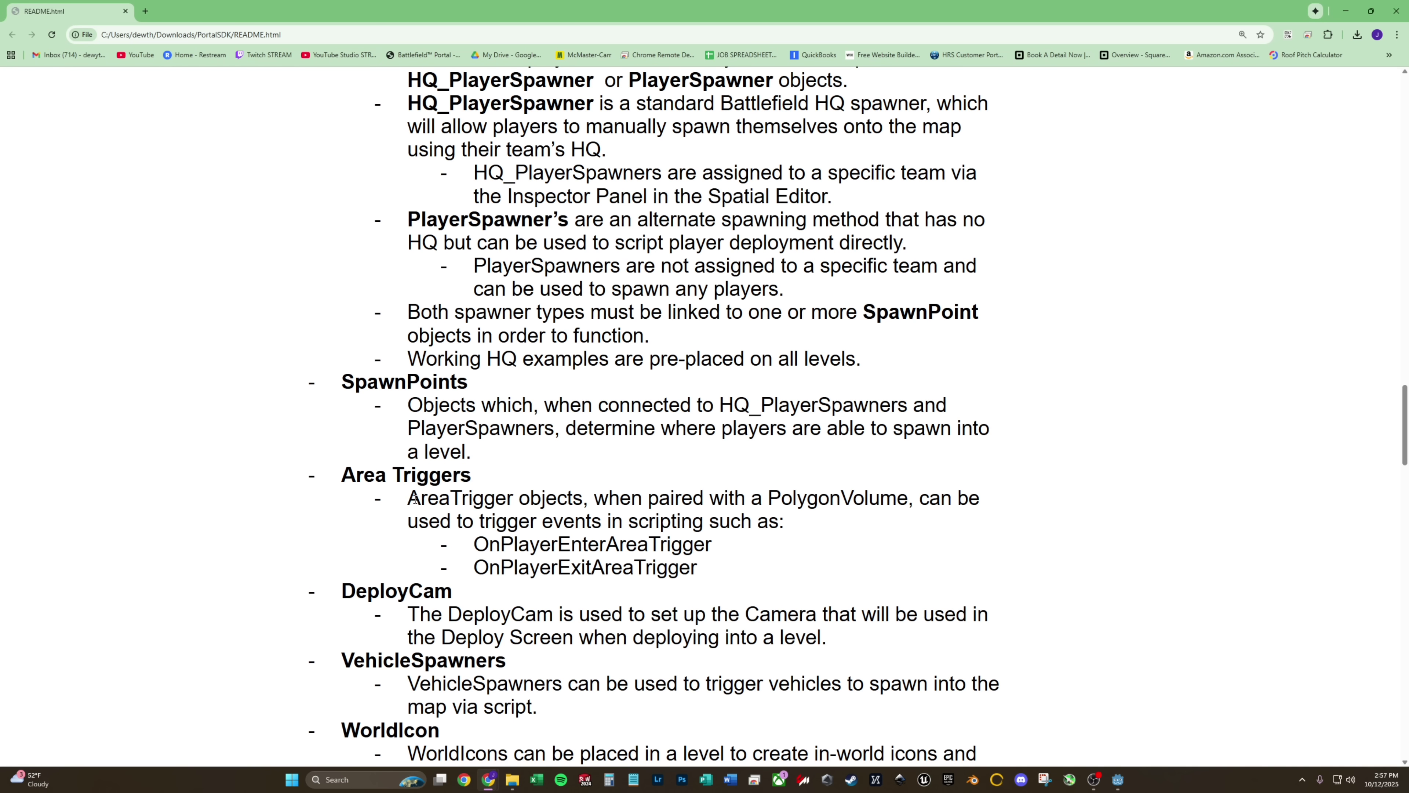
{"action": "left_click_drag", "start_coordinate": [415, 498], "coordinate": [909, 497]}
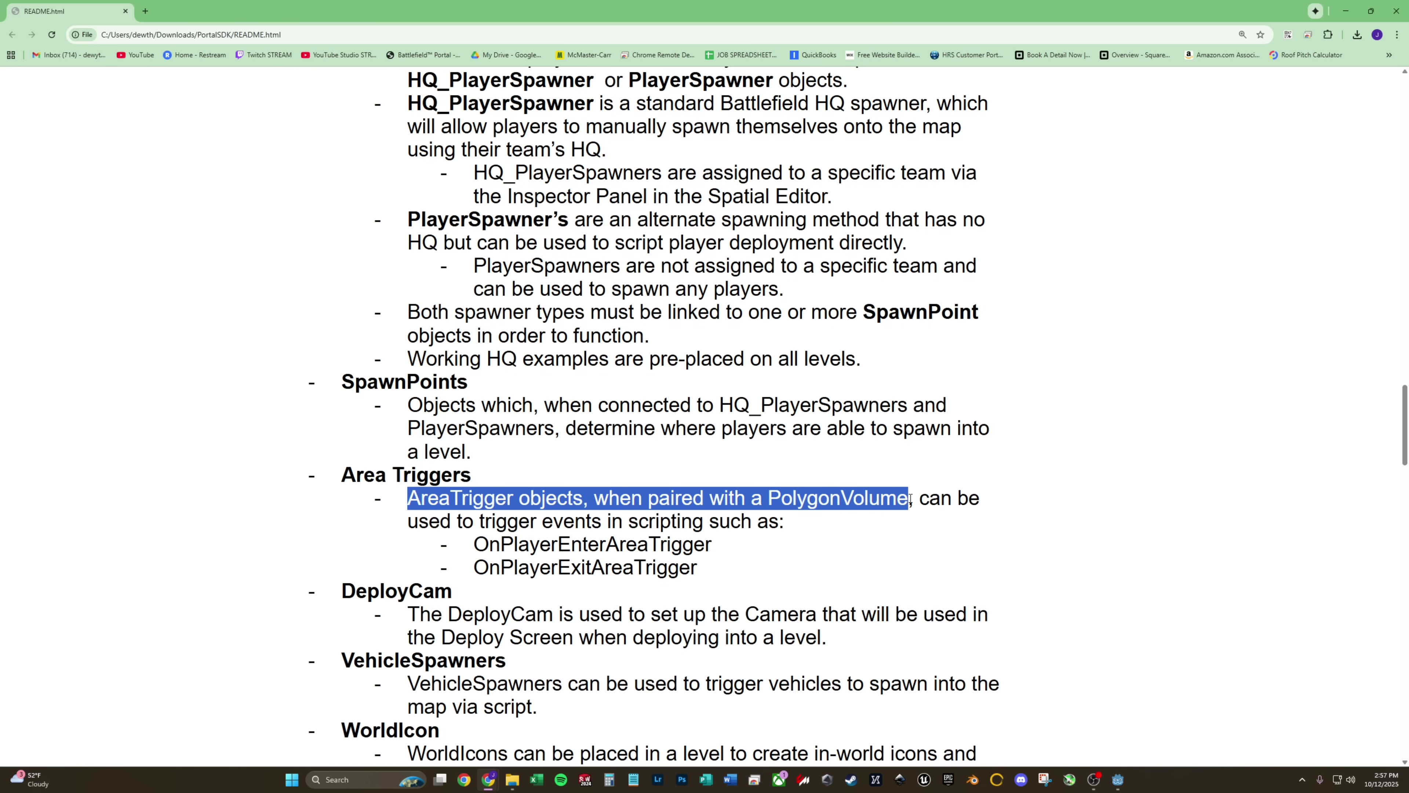
{"action": "left_click", "coordinate": [450, 519]}
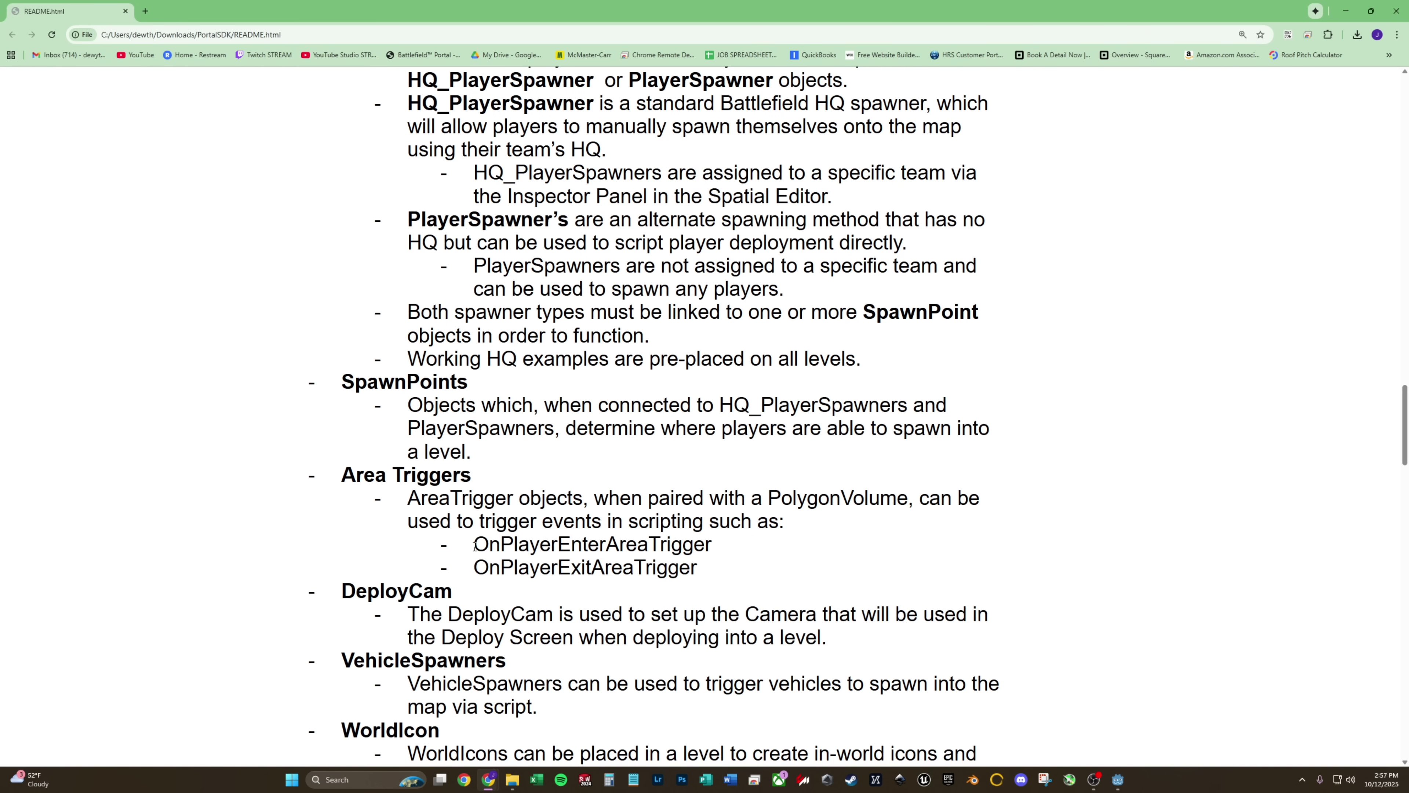
{"action": "left_click_drag", "start_coordinate": [474, 546], "coordinate": [713, 549]}
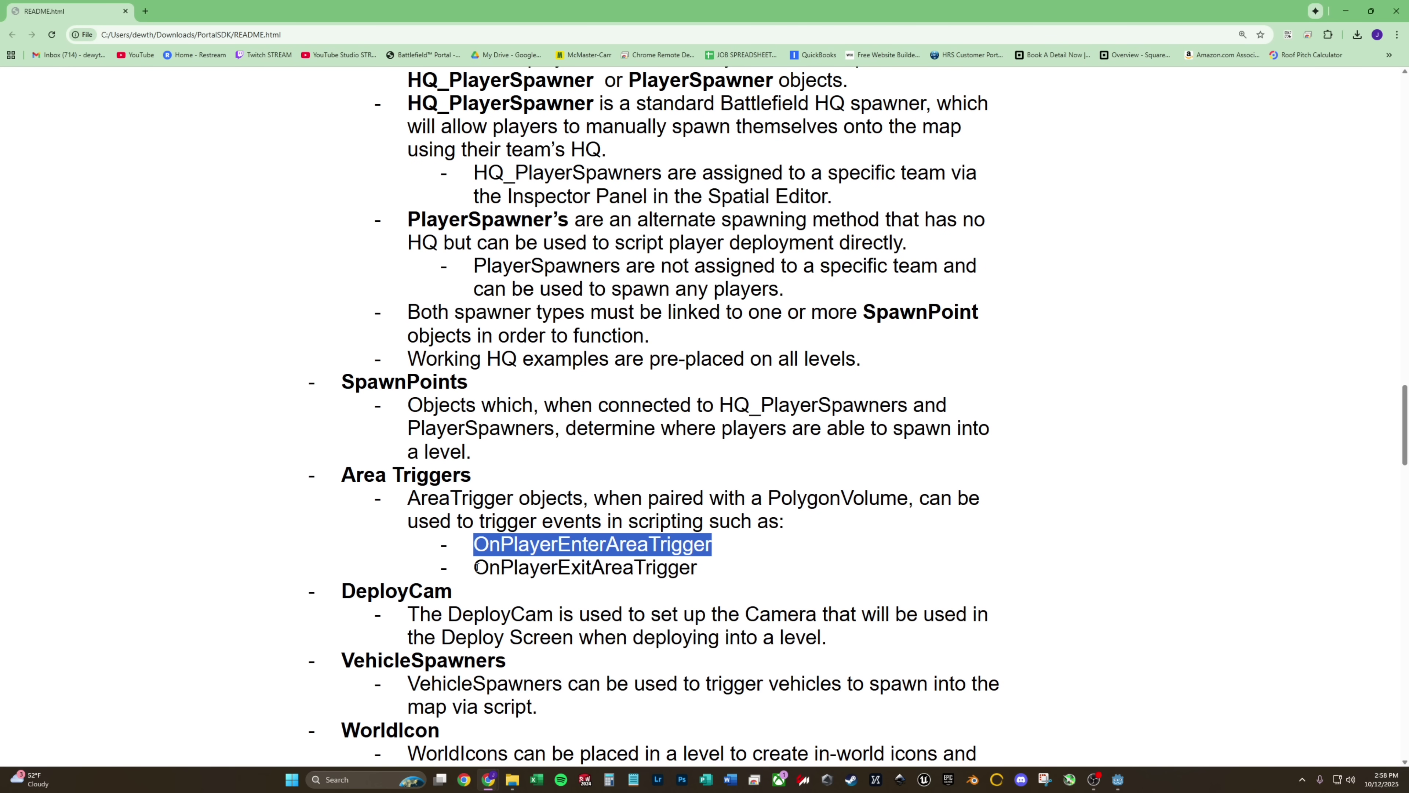
{"action": "left_click_drag", "start_coordinate": [476, 566], "coordinate": [751, 570]}
{"action": "left_click", "coordinate": [573, 504]}
- Switch back to Godot and set the CapturePoint's Obj Id to 501
{"action": "key", "text": "alt+Tab"}
{"action": "left_click", "coordinate": [631, 350]}
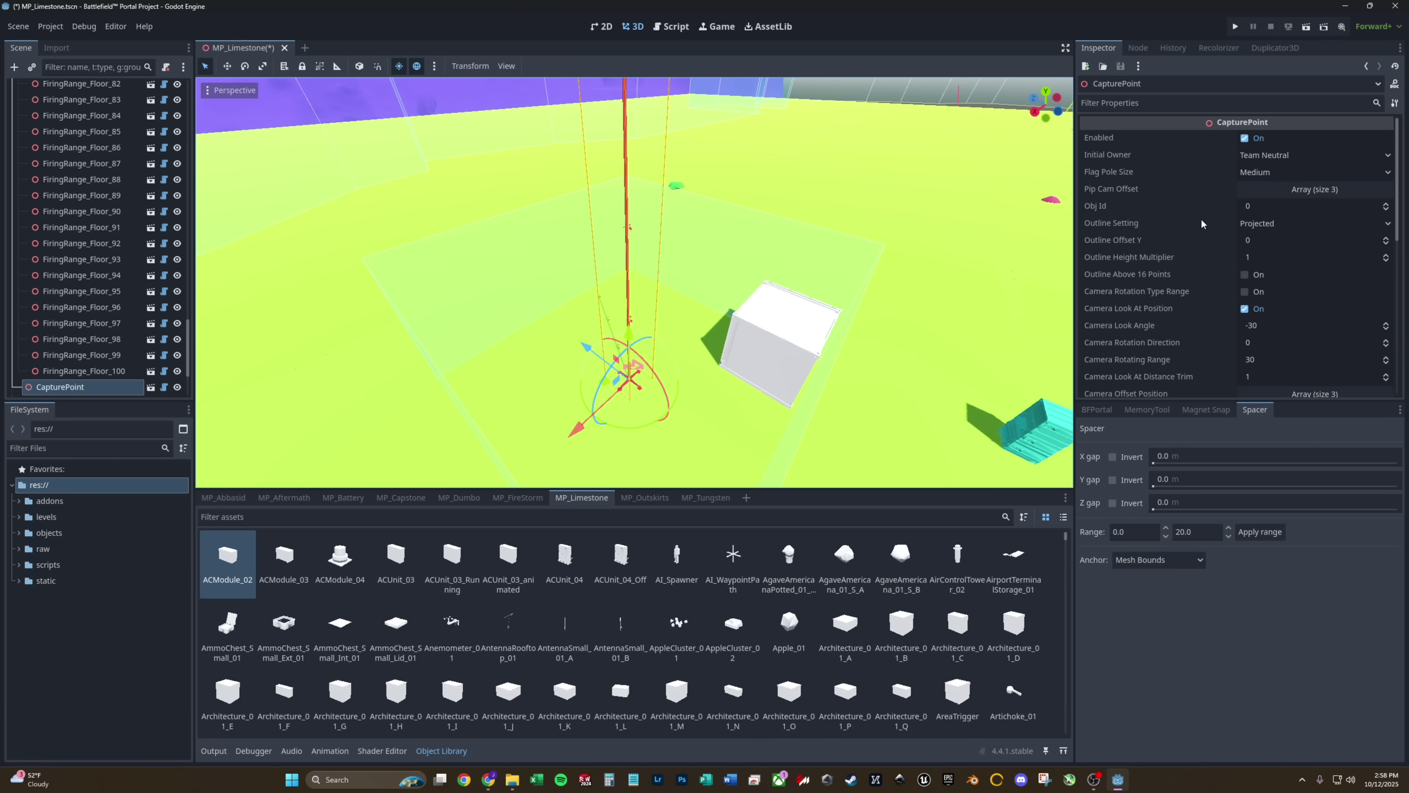
{"action": "left_click", "coordinate": [1295, 206]}
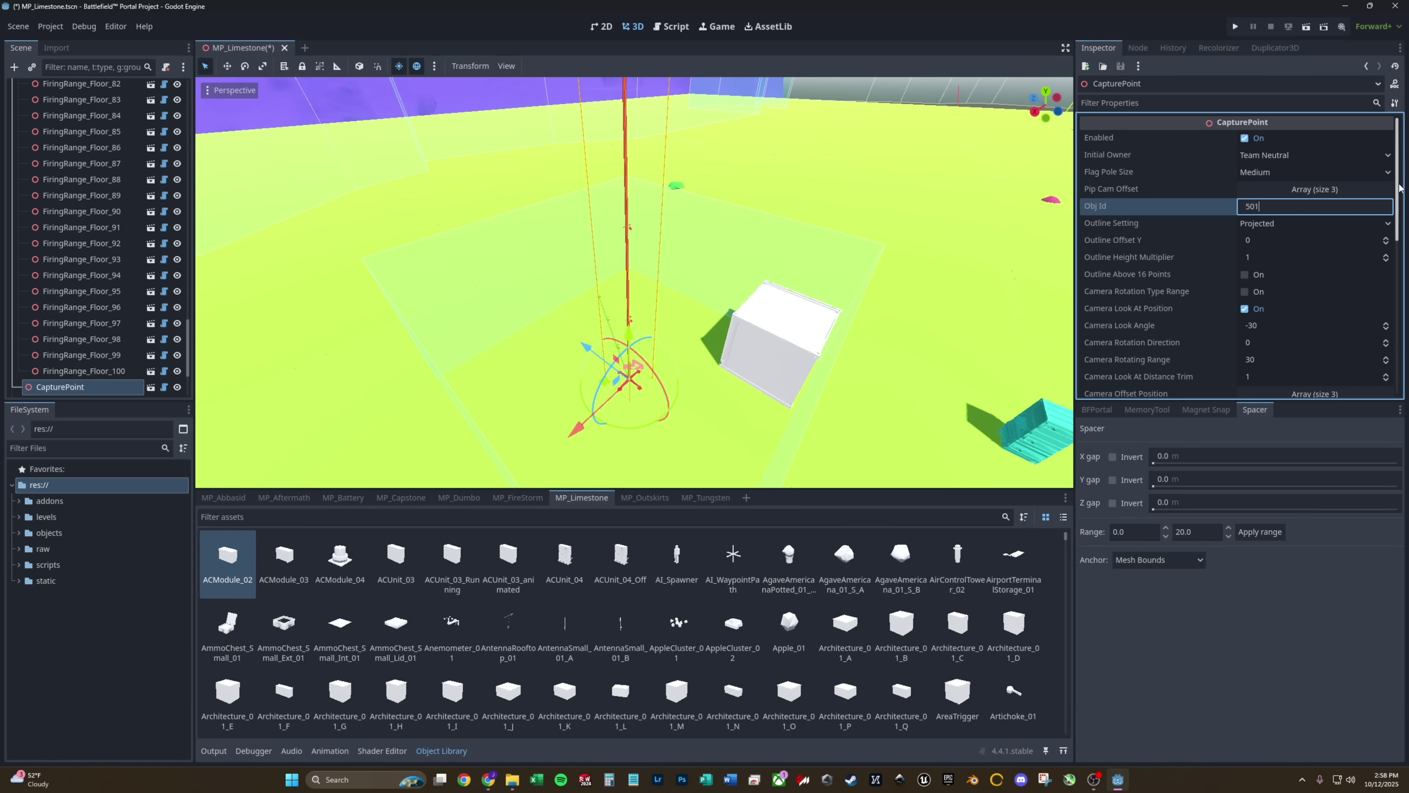
- Assign PolygonVolume as the CapturePoint's Capture Area
{"action": "scroll", "coordinate": [1399, 202], "scroll_direction": "down", "scroll_amount": 1}
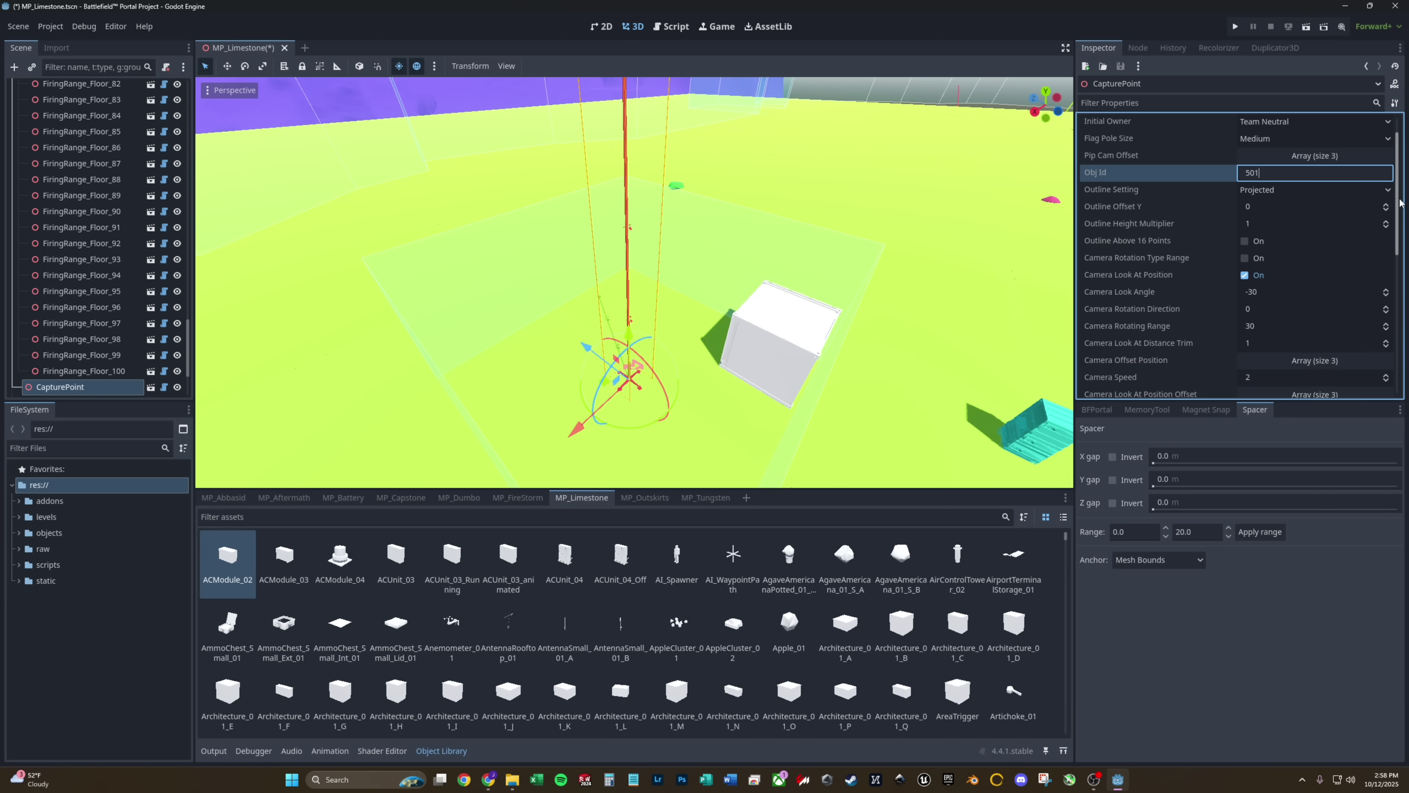
{"action": "scroll", "coordinate": [1399, 201], "scroll_direction": "down", "scroll_amount": 8}
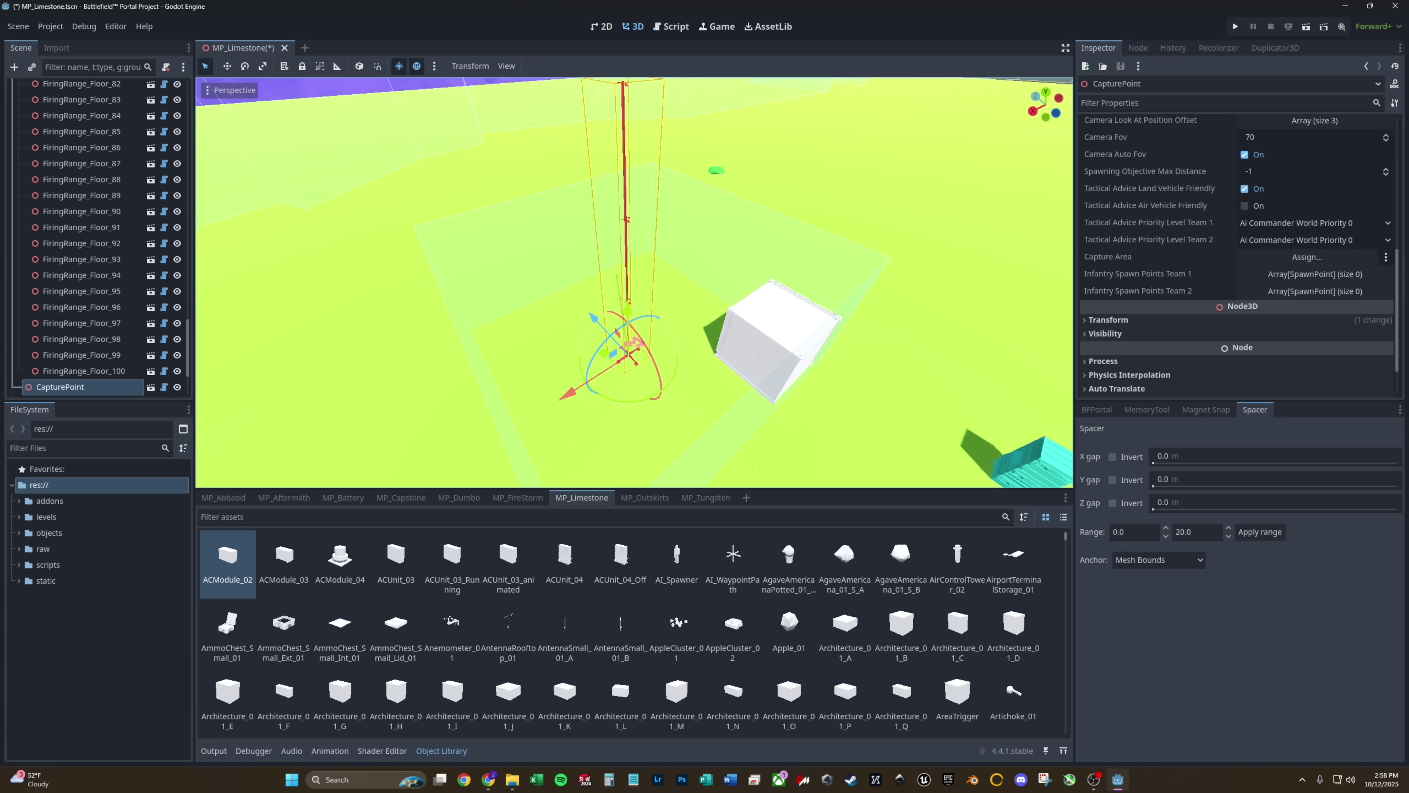
{"action": "left_click", "coordinate": [1295, 261]}
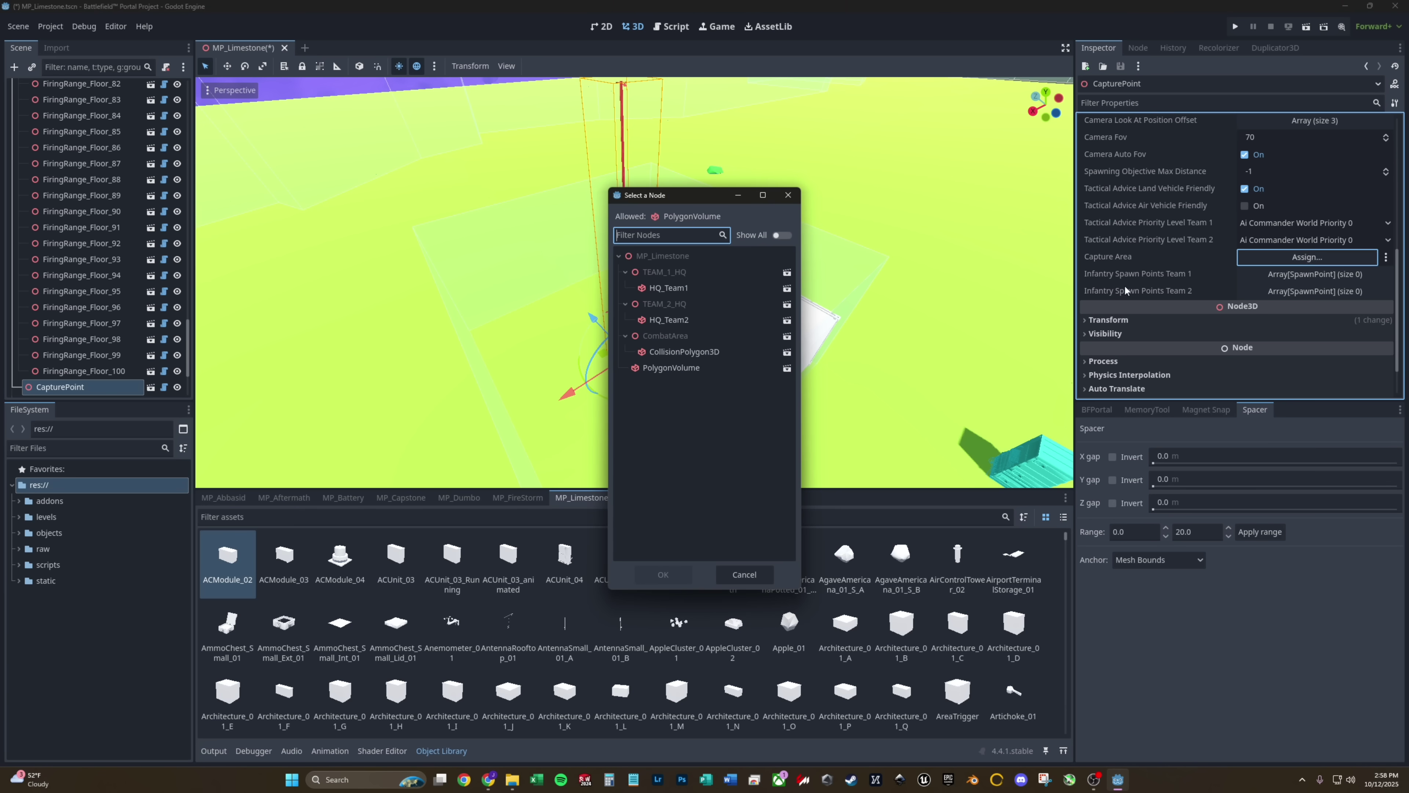
{"action": "double_click", "coordinate": [670, 368]}
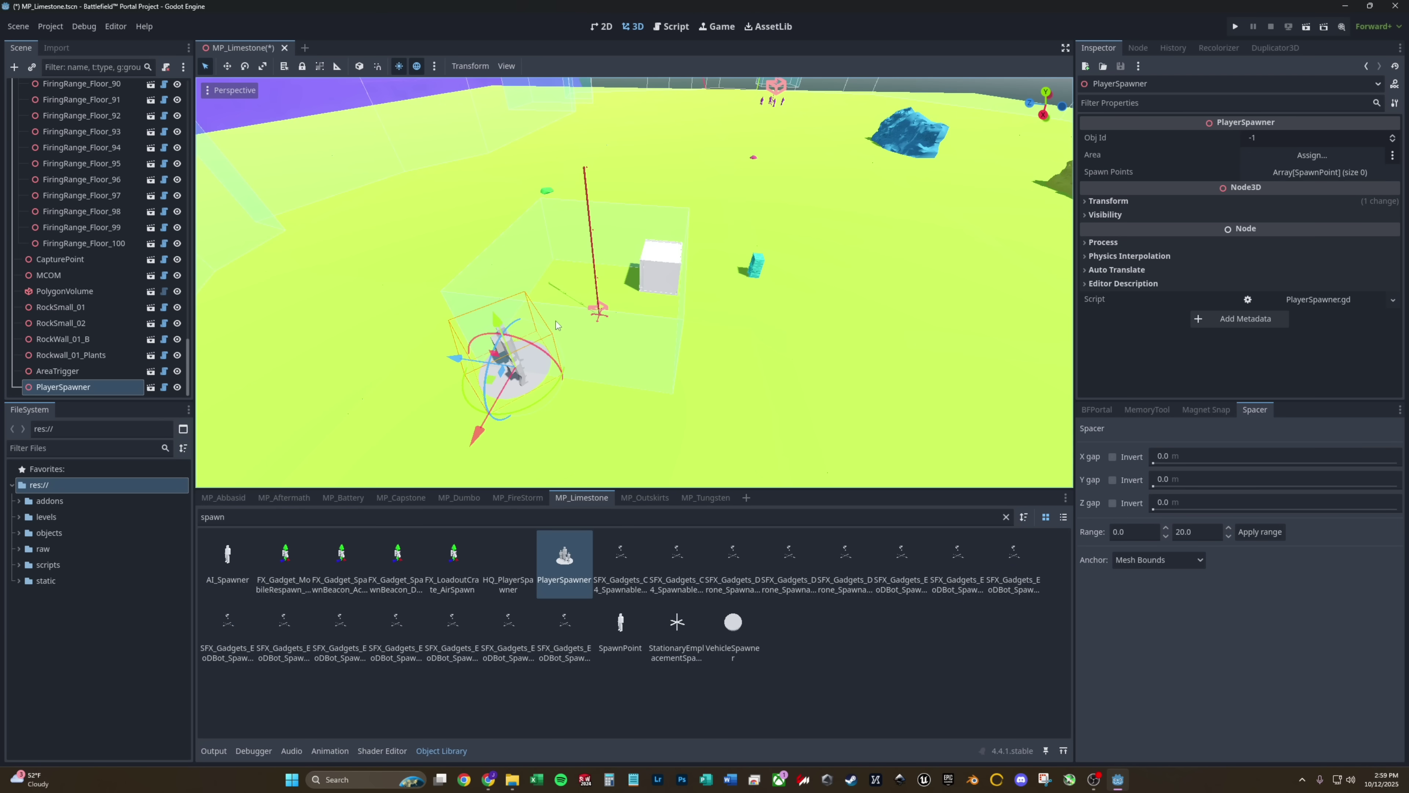
- Adjust the PlayerSpawner's position beside the capture point and assign PolygonVolume as its Area
{"action": "right_click_drag", "start_coordinate": [561, 319], "coordinate": [562, 318]}
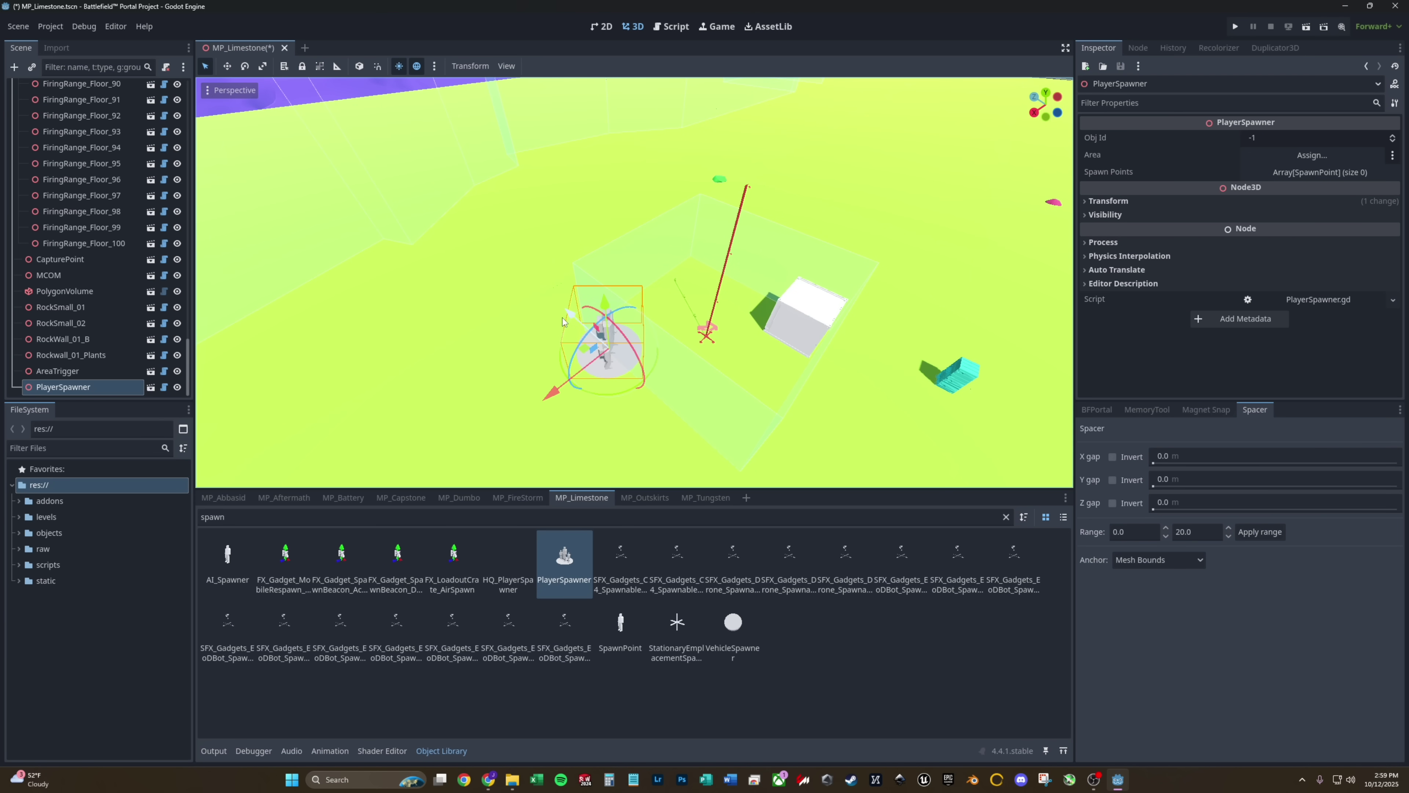
{"action": "left_click_drag", "start_coordinate": [584, 348], "coordinate": [608, 326]}
{"action": "mouse_move", "coordinate": [645, 336]}
{"action": "right_mouse_down"}
{"action": "mouse_move", "coordinate": [649, 280]}
{"action": "mouse_move", "coordinate": [656, 342]}
{"action": "right_mouse_up"}
{"action": "key", "text": "w"}
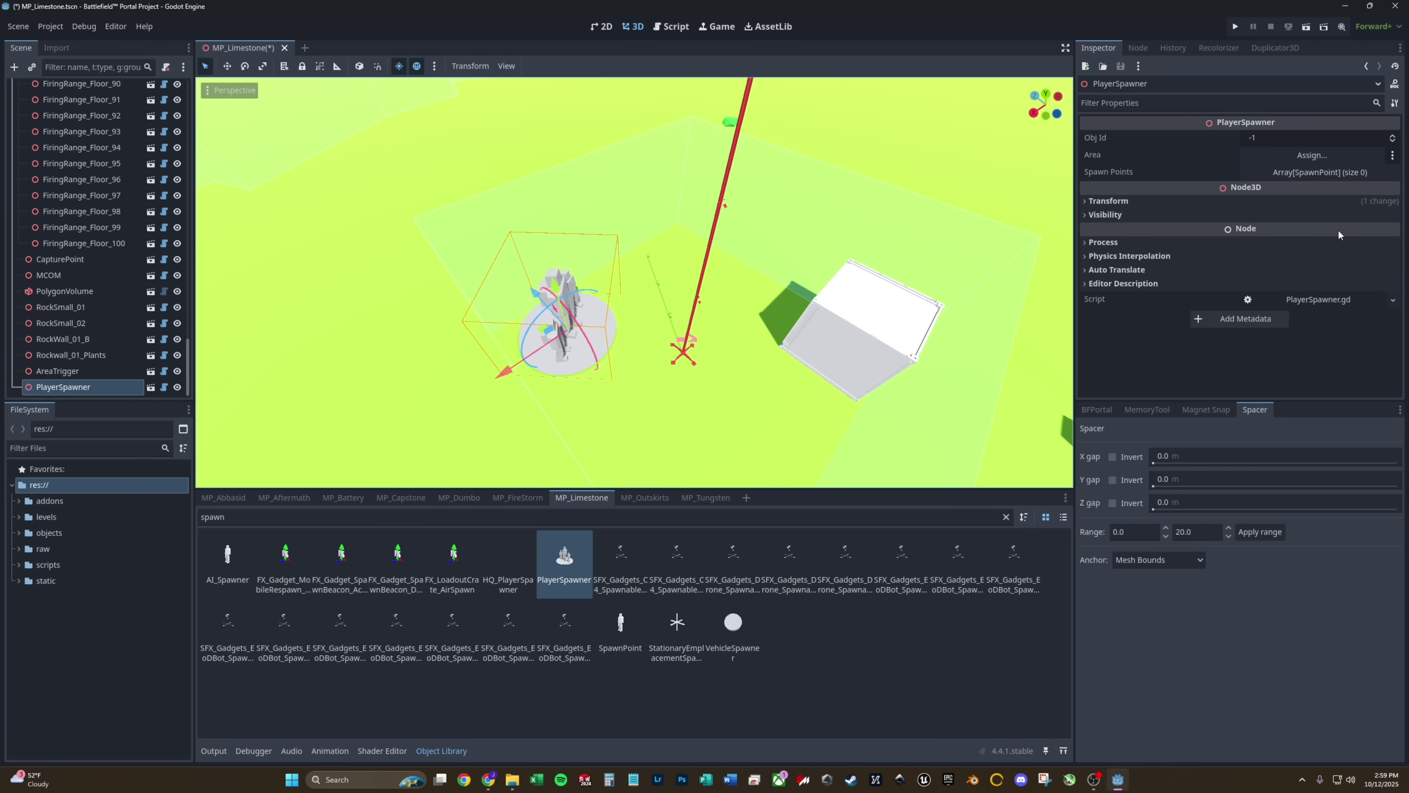
{"action": "left_click", "coordinate": [1312, 154]}
{"action": "left_click", "coordinate": [688, 367]}
{"action": "double_click", "coordinate": [688, 369]}
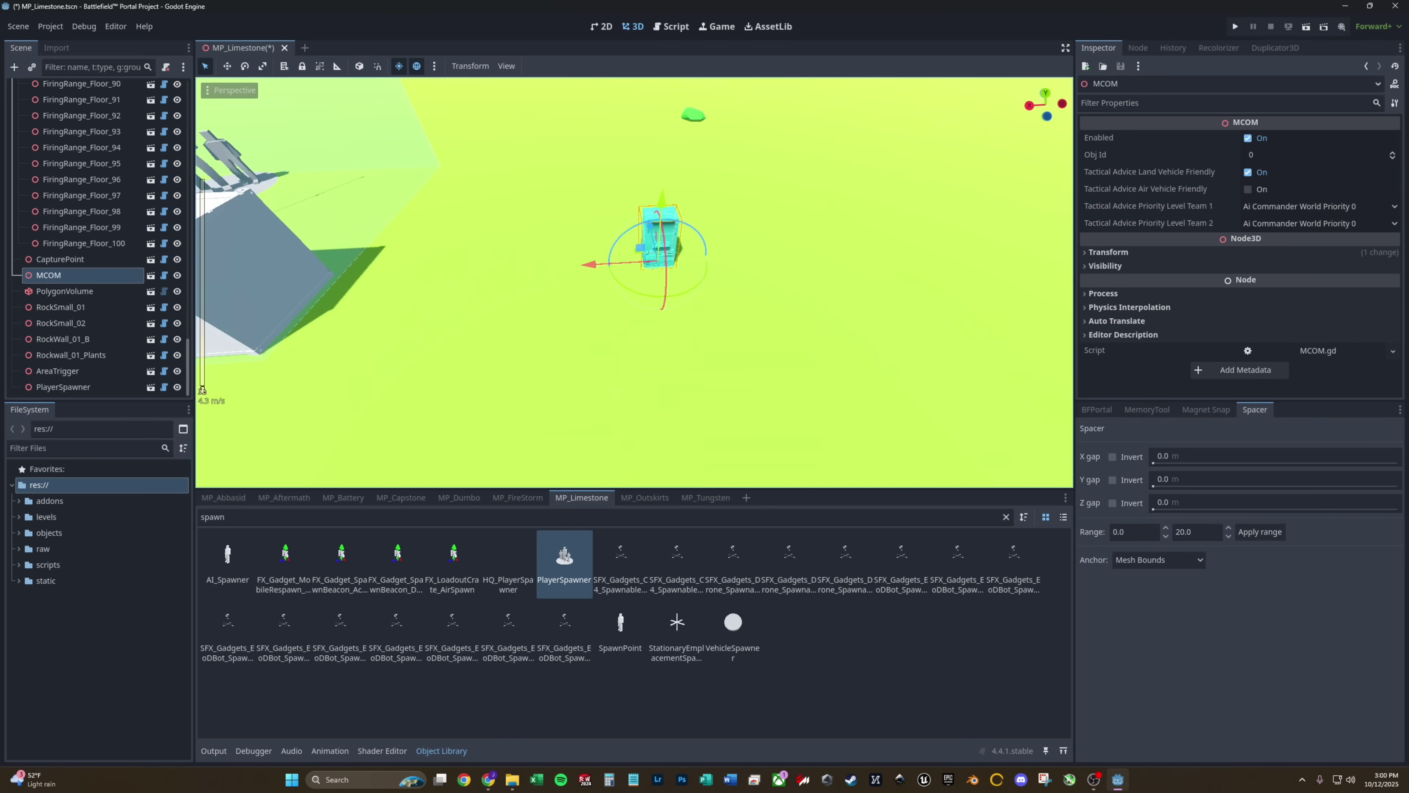
- View the area around the MCOM and select the CapturePoint to check its Obj Id
{"action": "key", "text": "d"}
{"action": "mouse_move", "coordinate": [634, 282]}
{"action": "right_mouse_down"}
{"action": "mouse_move", "coordinate": [620, 268]}
{"action": "mouse_move", "coordinate": [606, 280]}
{"action": "right_mouse_up"}
{"action": "right_click_drag", "start_coordinate": [952, 175], "coordinate": [933, 163]}
{"action": "key", "text": "s"}
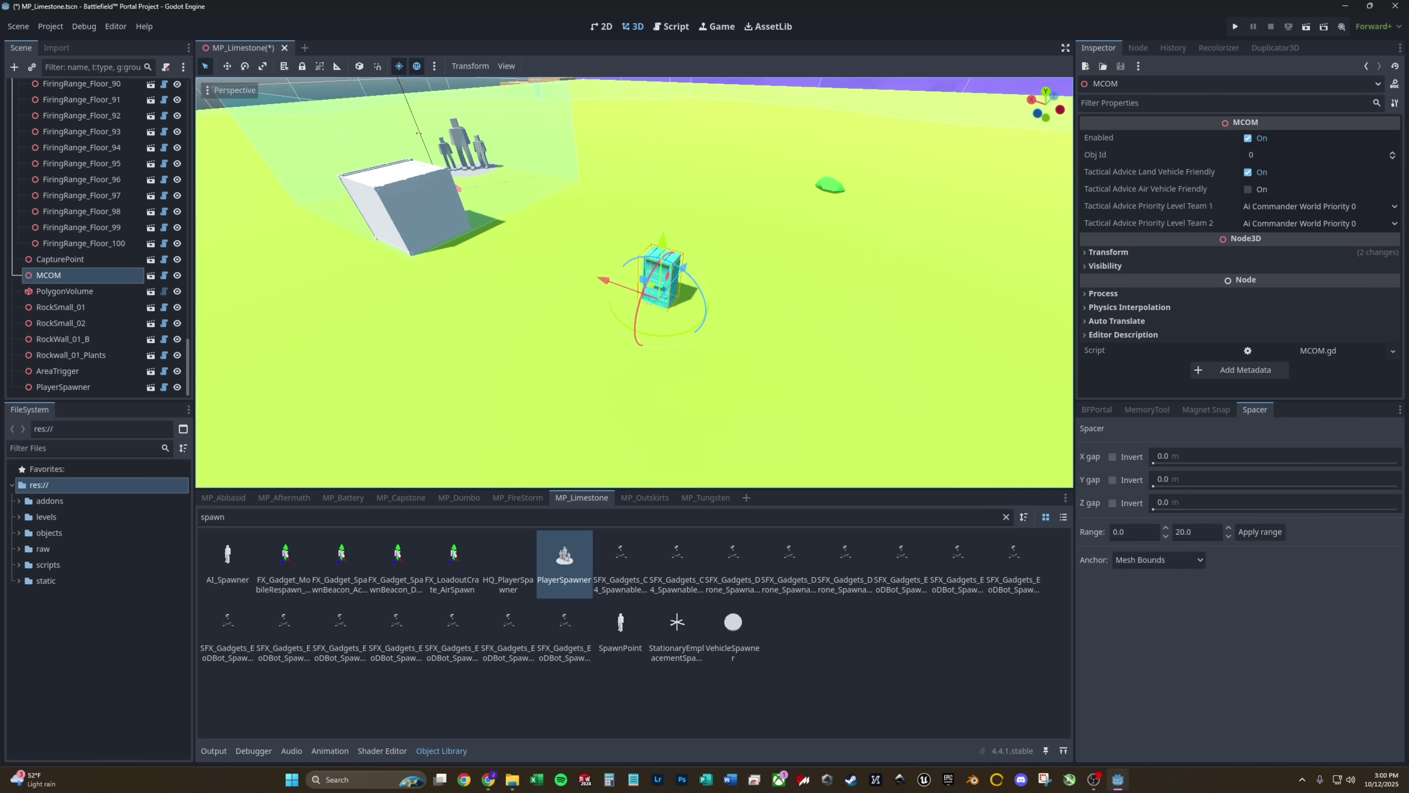
{"action": "left_click", "coordinate": [454, 149]}
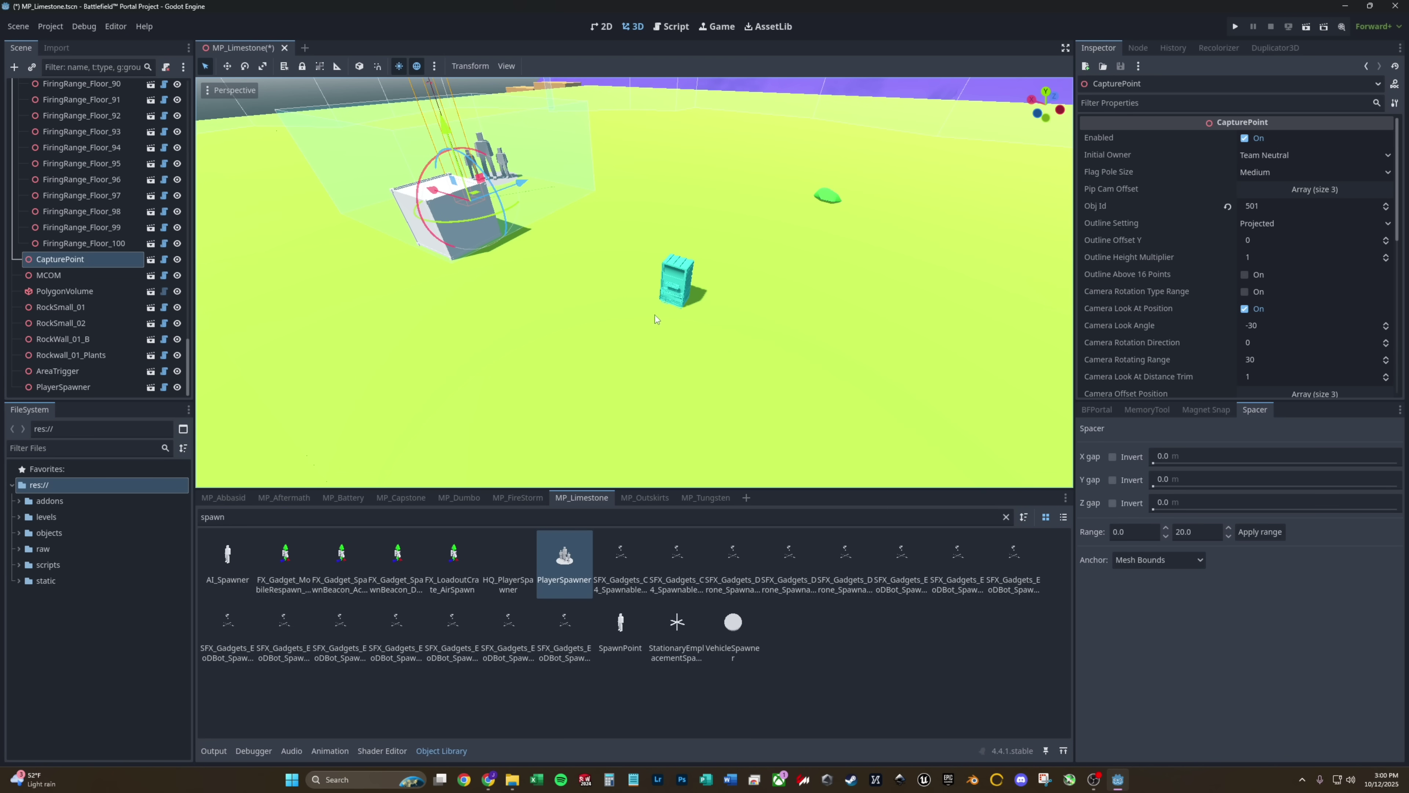
- Select and focus the MCOM, and open its Obj Id for editing
{"action": "left_click", "coordinate": [680, 293]}
{"action": "key", "text": "f"}
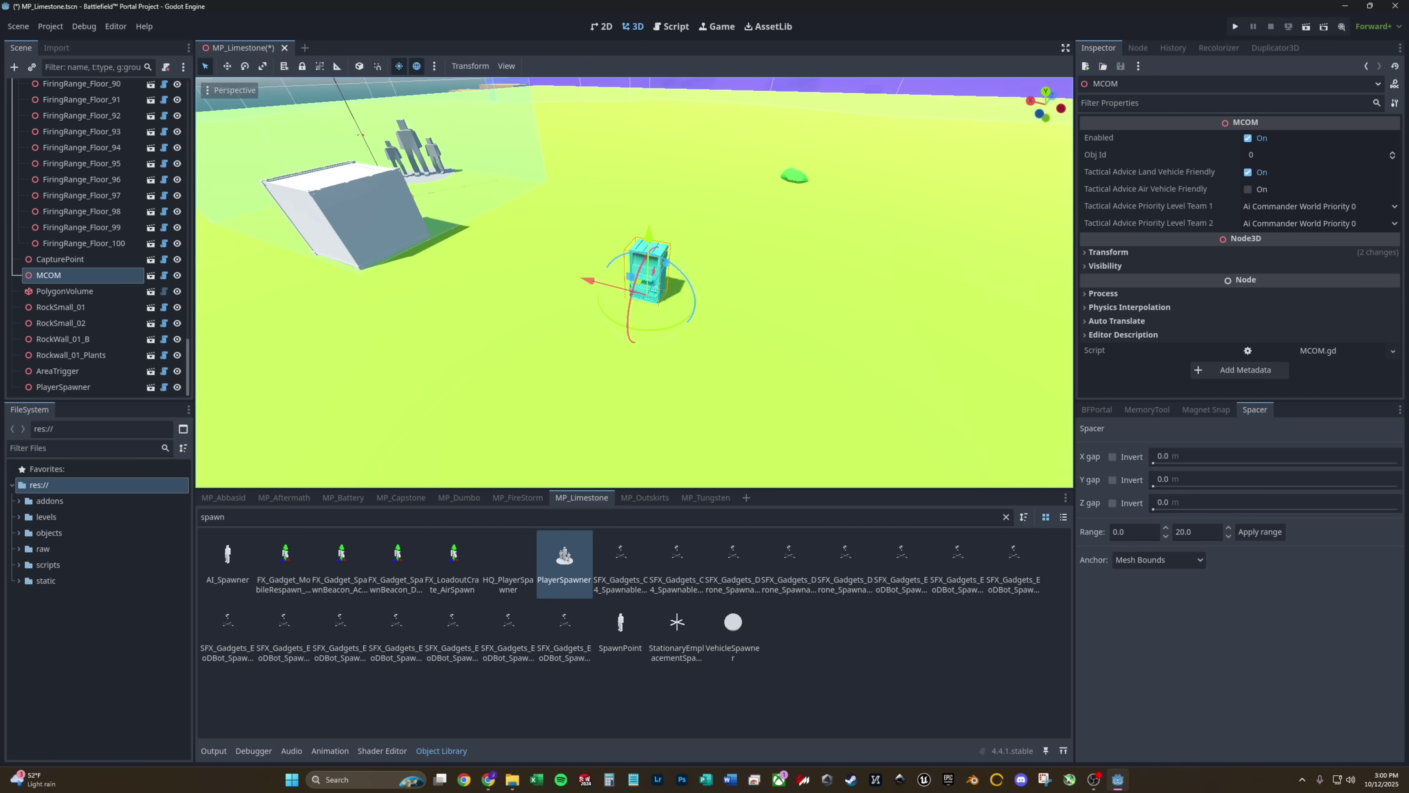
{"action": "left_click", "coordinate": [1259, 154]}
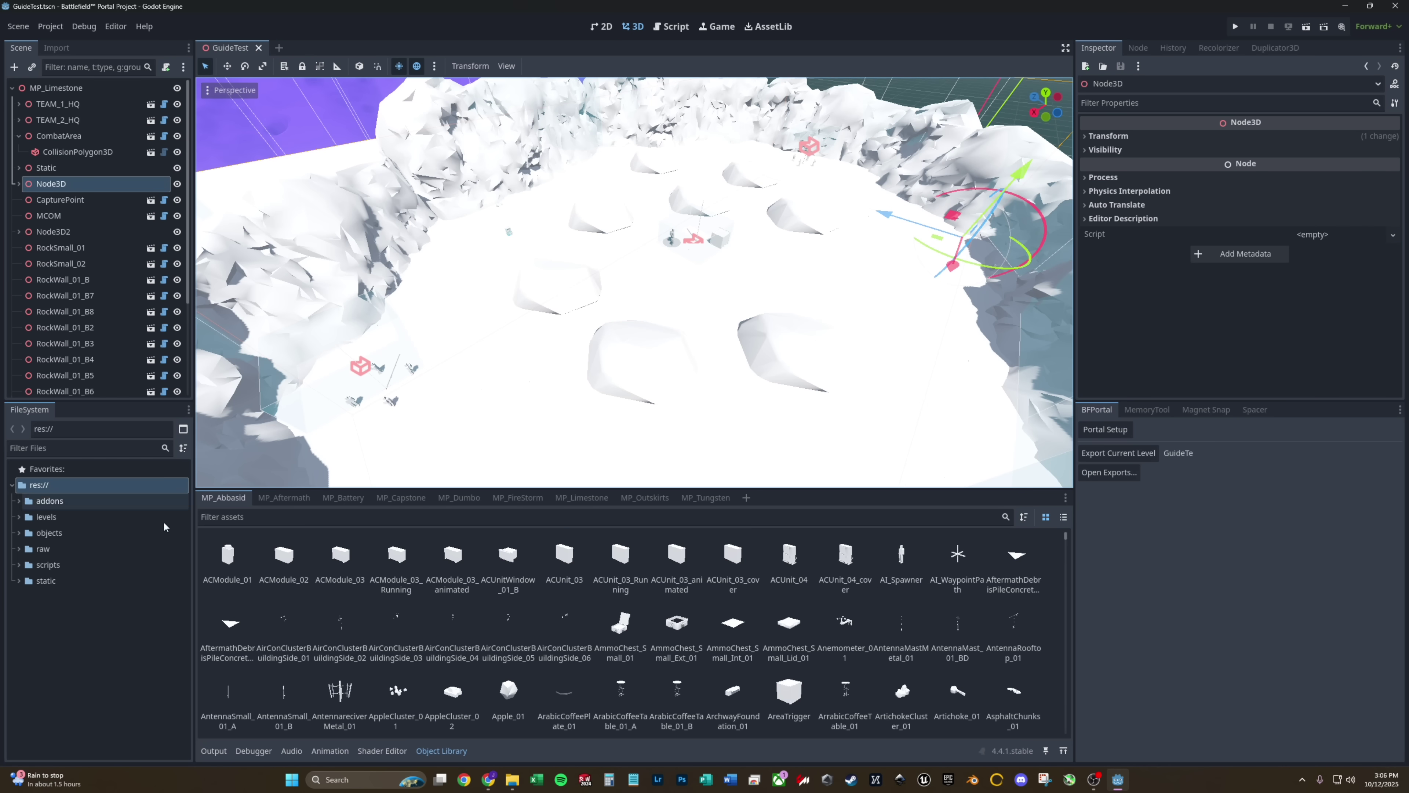
- Save the GuideTest scene and export it as the current Portal level
{"action": "mouse_move", "coordinate": [713, 281]}
{"action": "middle_mouse_down"}
{"action": "mouse_move", "coordinate": [738, 247]}
{"action": "mouse_move", "coordinate": [809, 250]}
{"action": "mouse_move", "coordinate": [698, 274]}
{"action": "middle_mouse_up"}
{"action": "key", "text": "ctrl+s"}
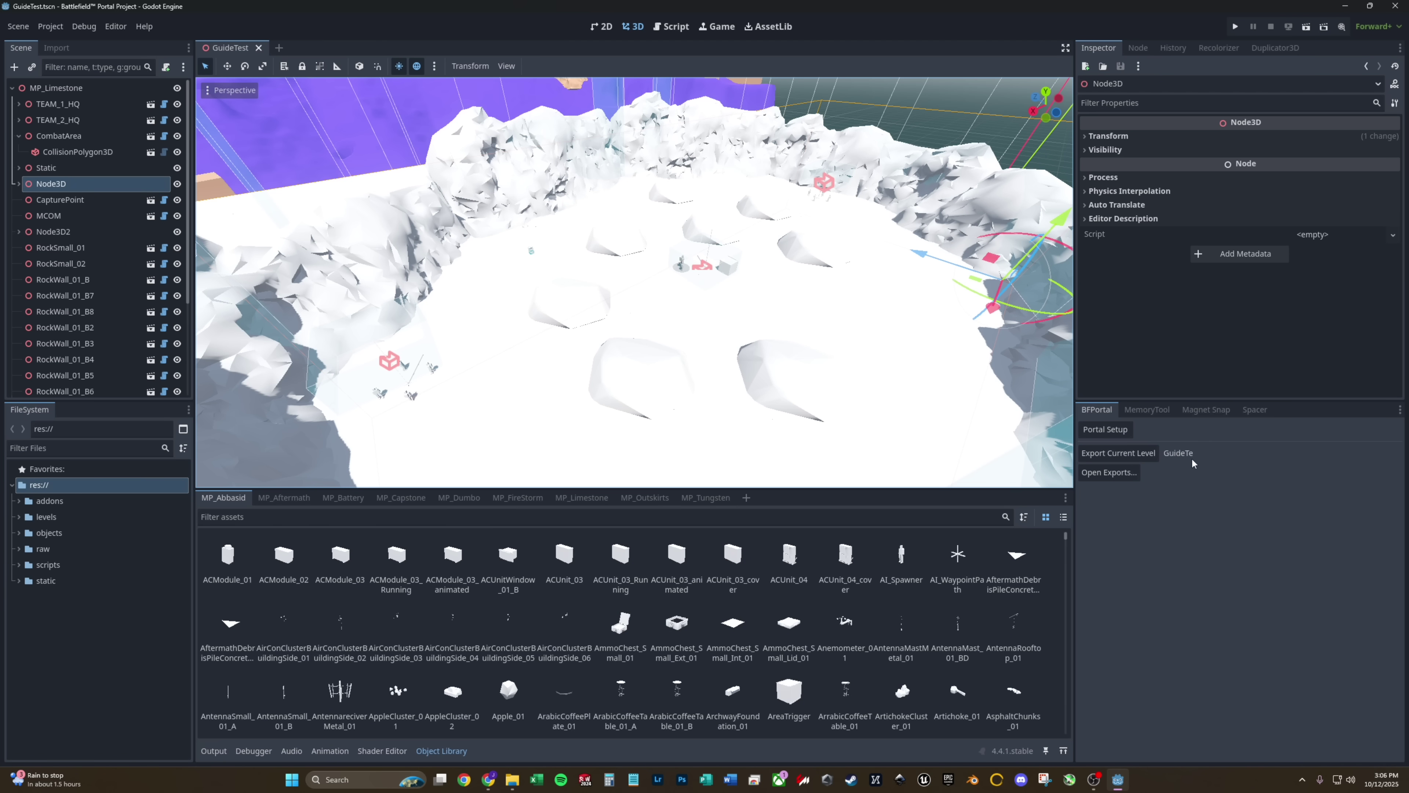
{"action": "left_click", "coordinate": [1131, 454]}
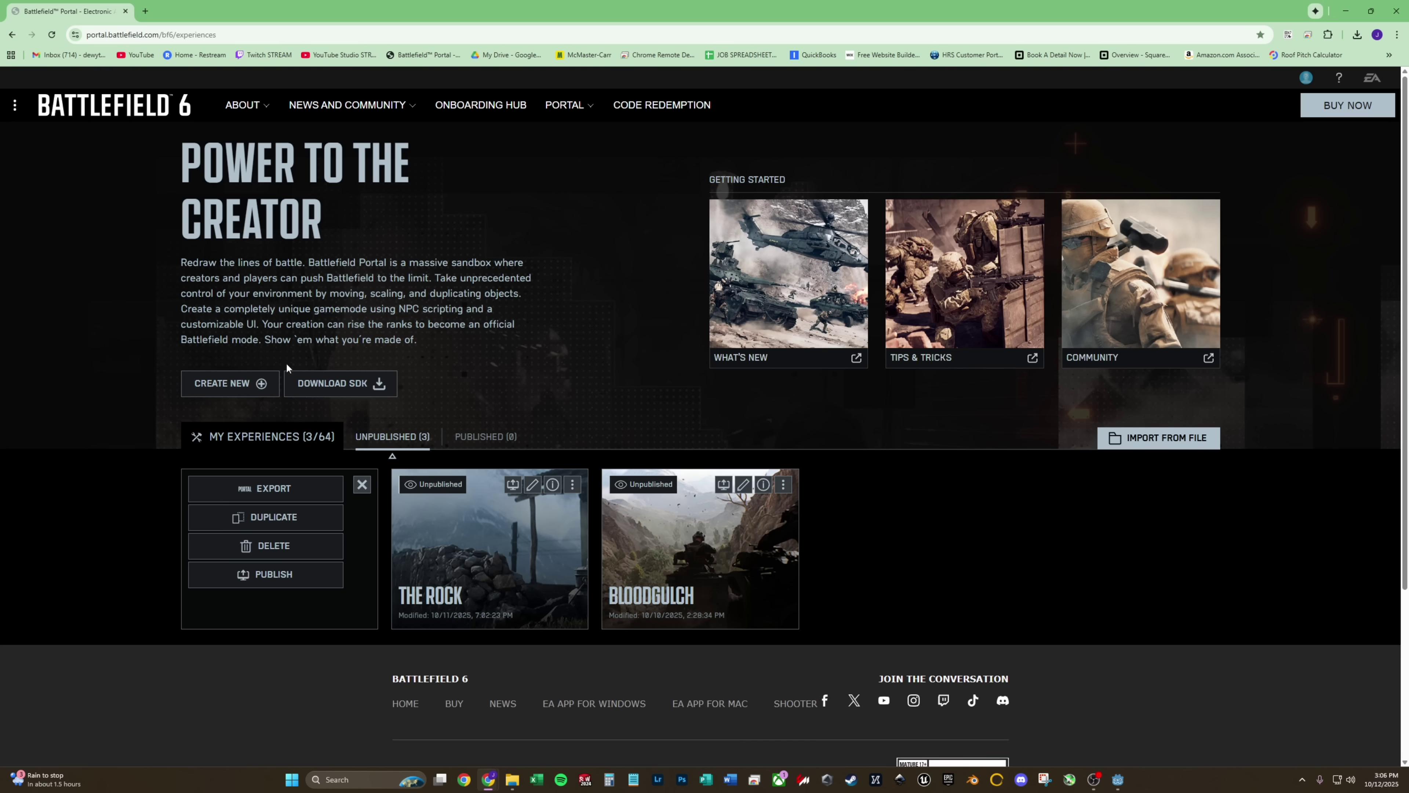
- Switch to the Battlefield Portal site, create a new experience from the Default Portal Custom mode, and open its map rotation
{"action": "left_click", "coordinate": [231, 384]}
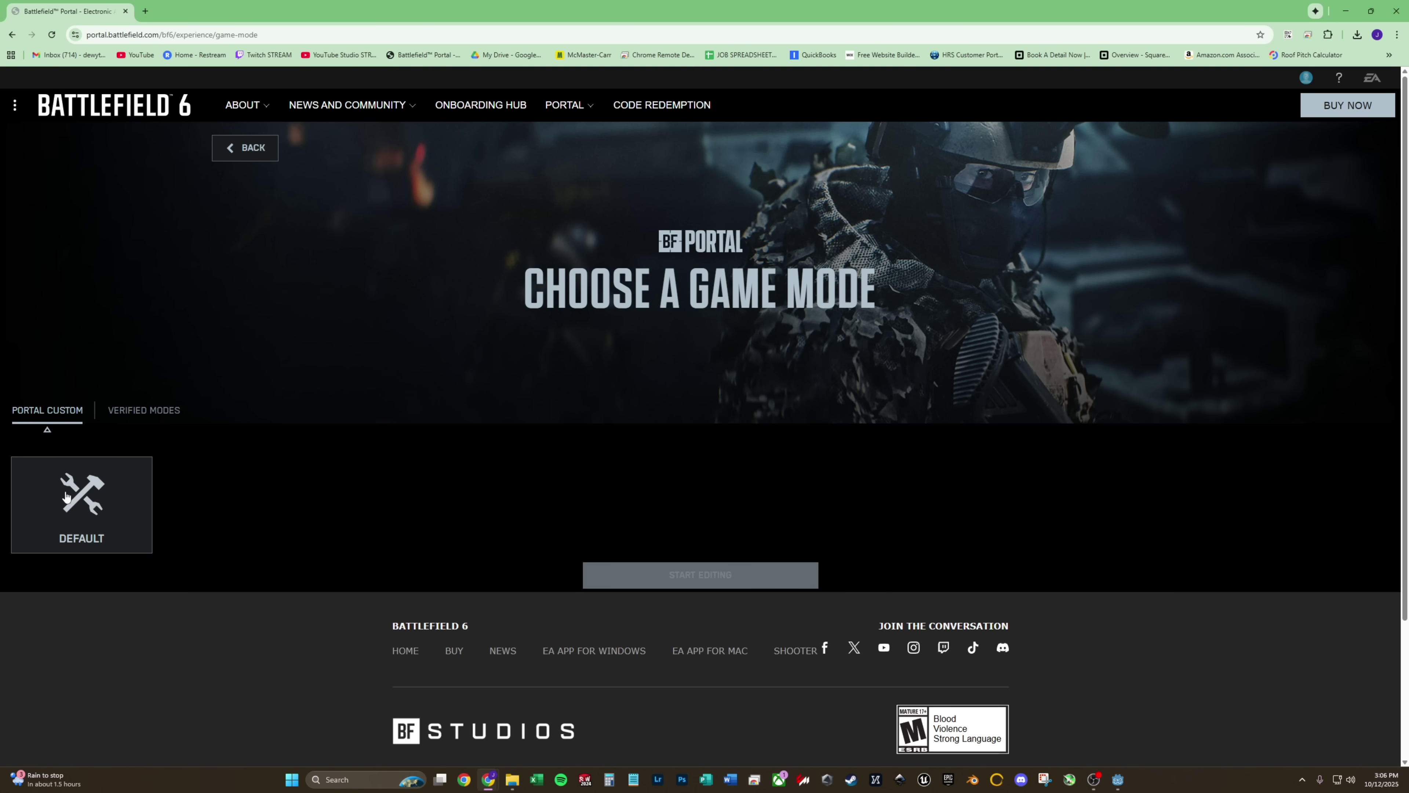
{"action": "left_click", "coordinate": [74, 513]}
{"action": "left_click", "coordinate": [713, 583]}
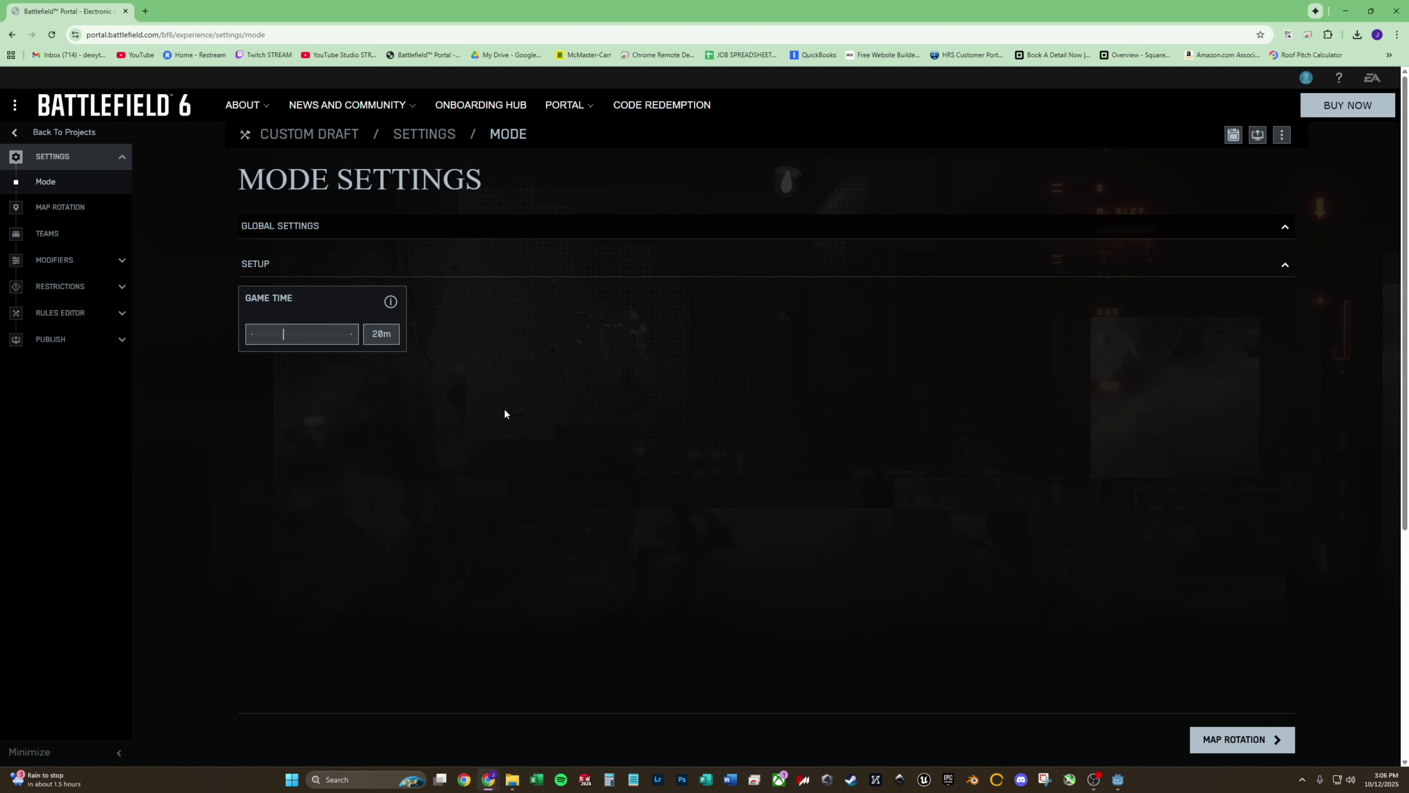
{"action": "left_click", "coordinate": [47, 210]}
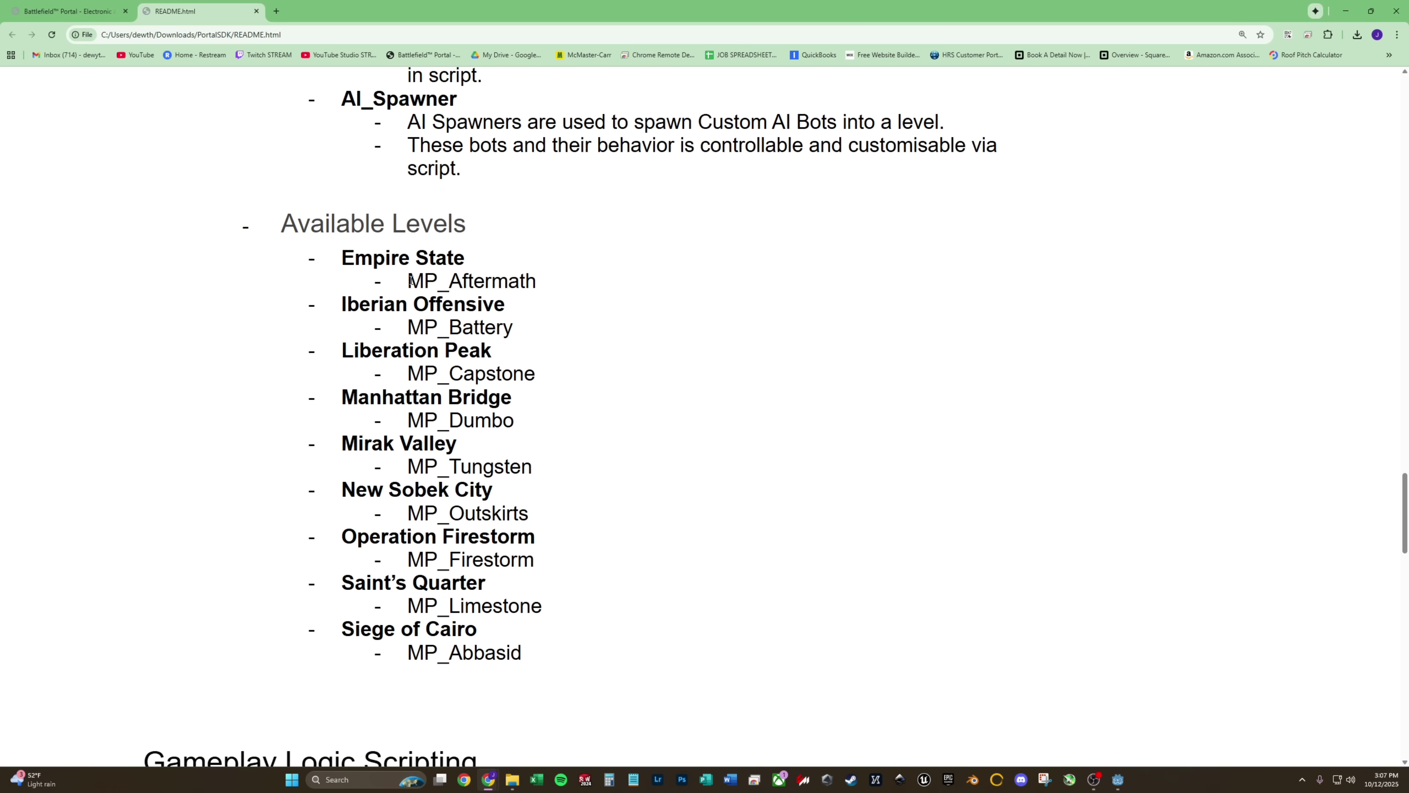
- Look up in the SDK README which map MP_Limestone corresponds to, and return to the experience's map rotation
{"action": "left_click_drag", "start_coordinate": [558, 613], "coordinate": [341, 582]}
{"action": "left_click", "coordinate": [636, 450]}
{"action": "left_click", "coordinate": [49, 12]}
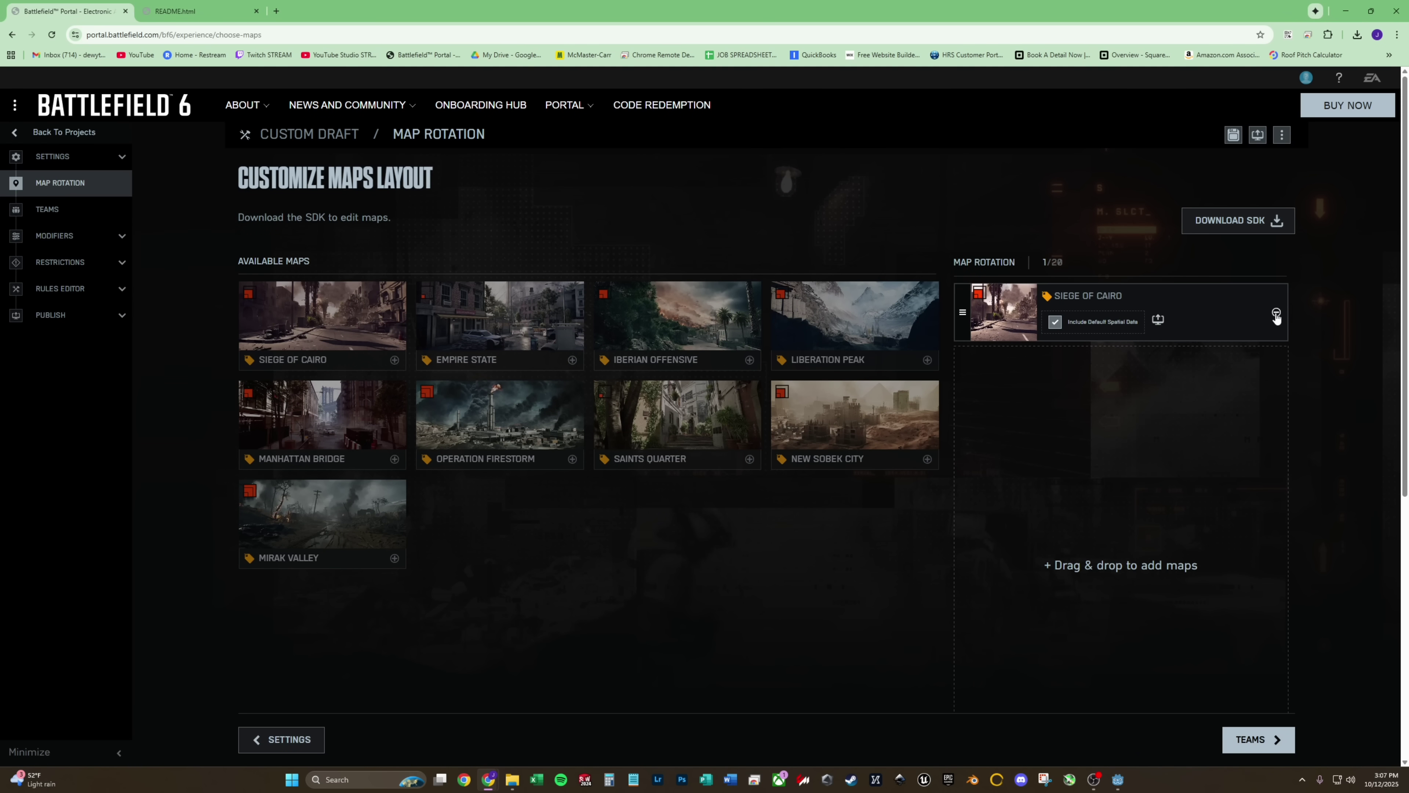
- Replace Siege of Cairo with Saints Quarter in the map rotation and exclude its default spatial data
{"action": "left_click", "coordinate": [1276, 314]}
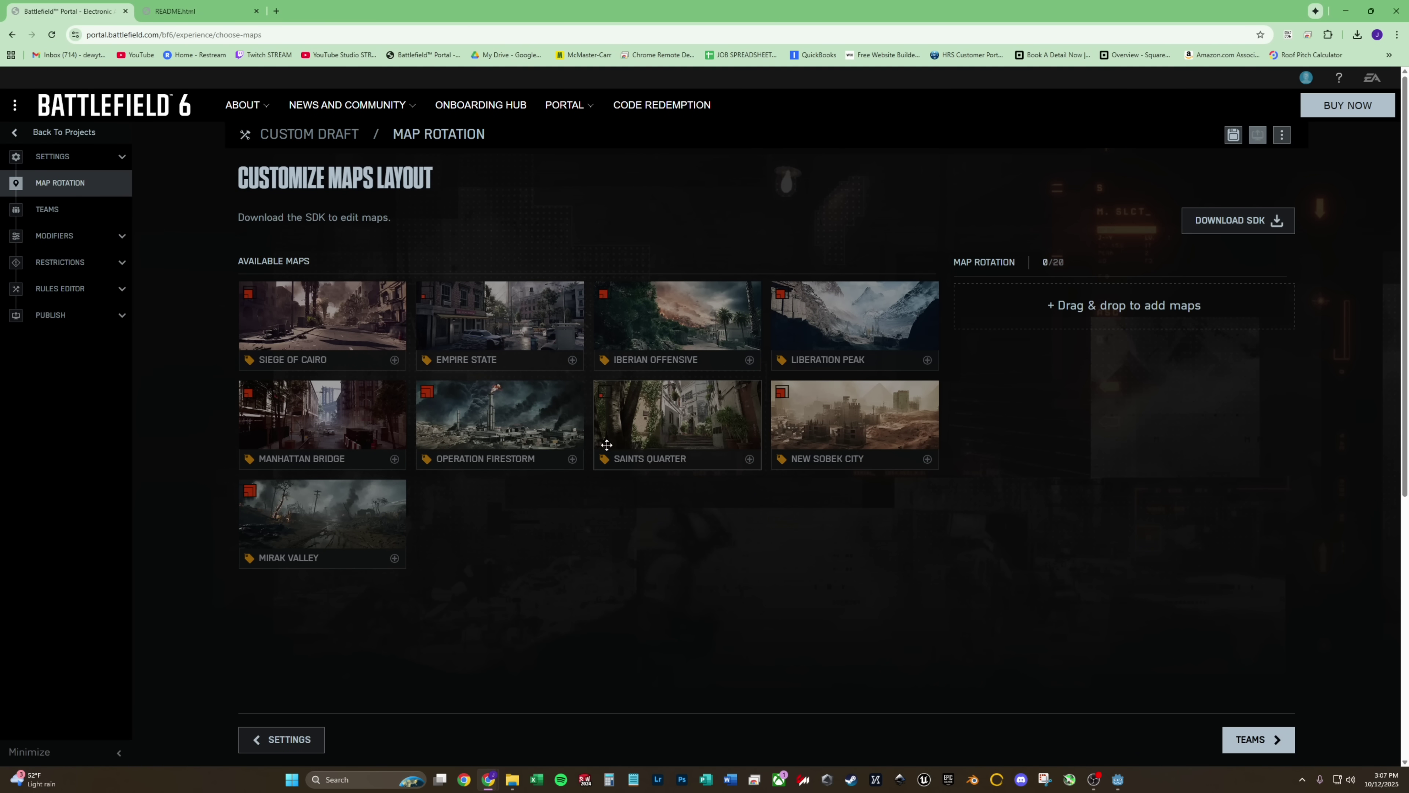
{"action": "left_click_drag", "start_coordinate": [620, 442], "coordinate": [1057, 330]}
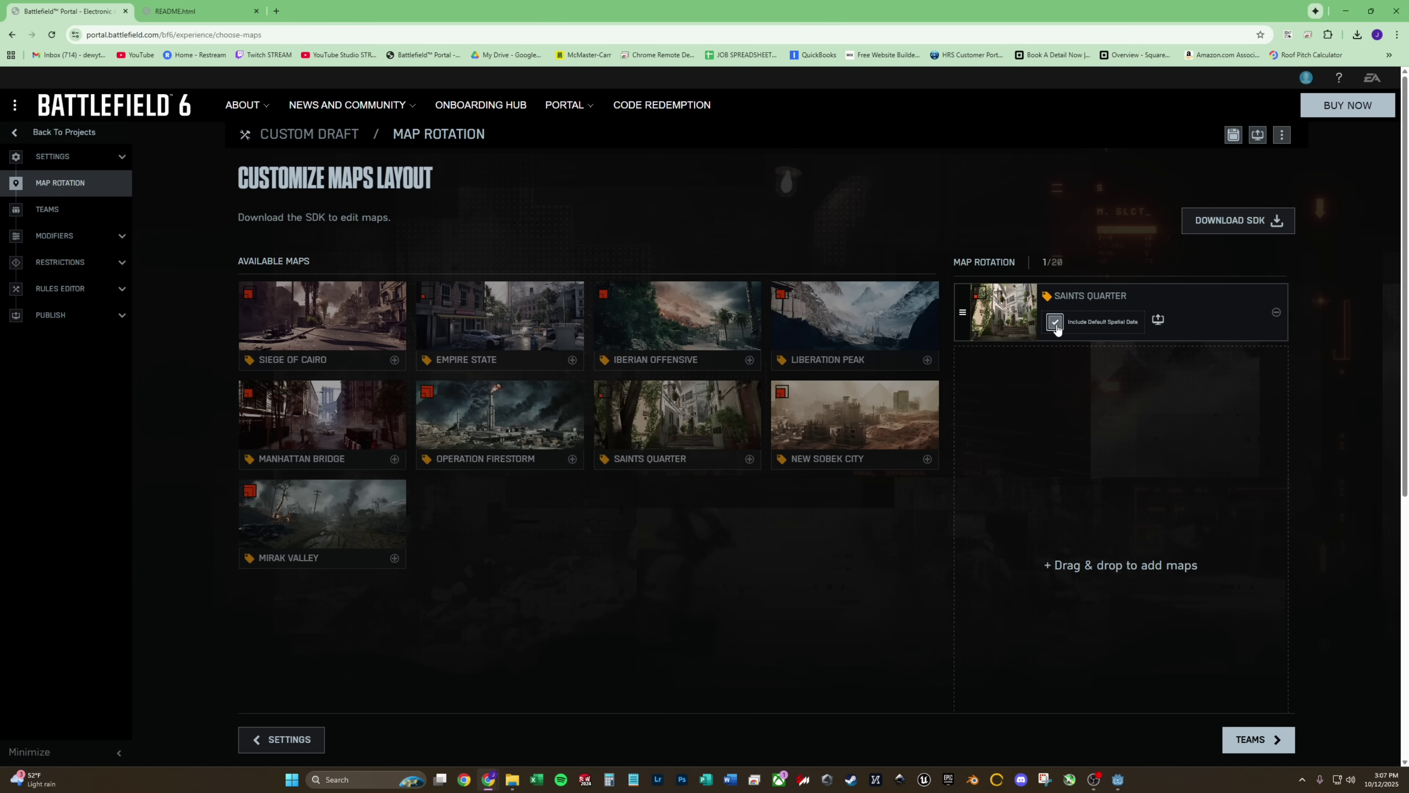
{"action": "left_click", "coordinate": [1055, 323]}
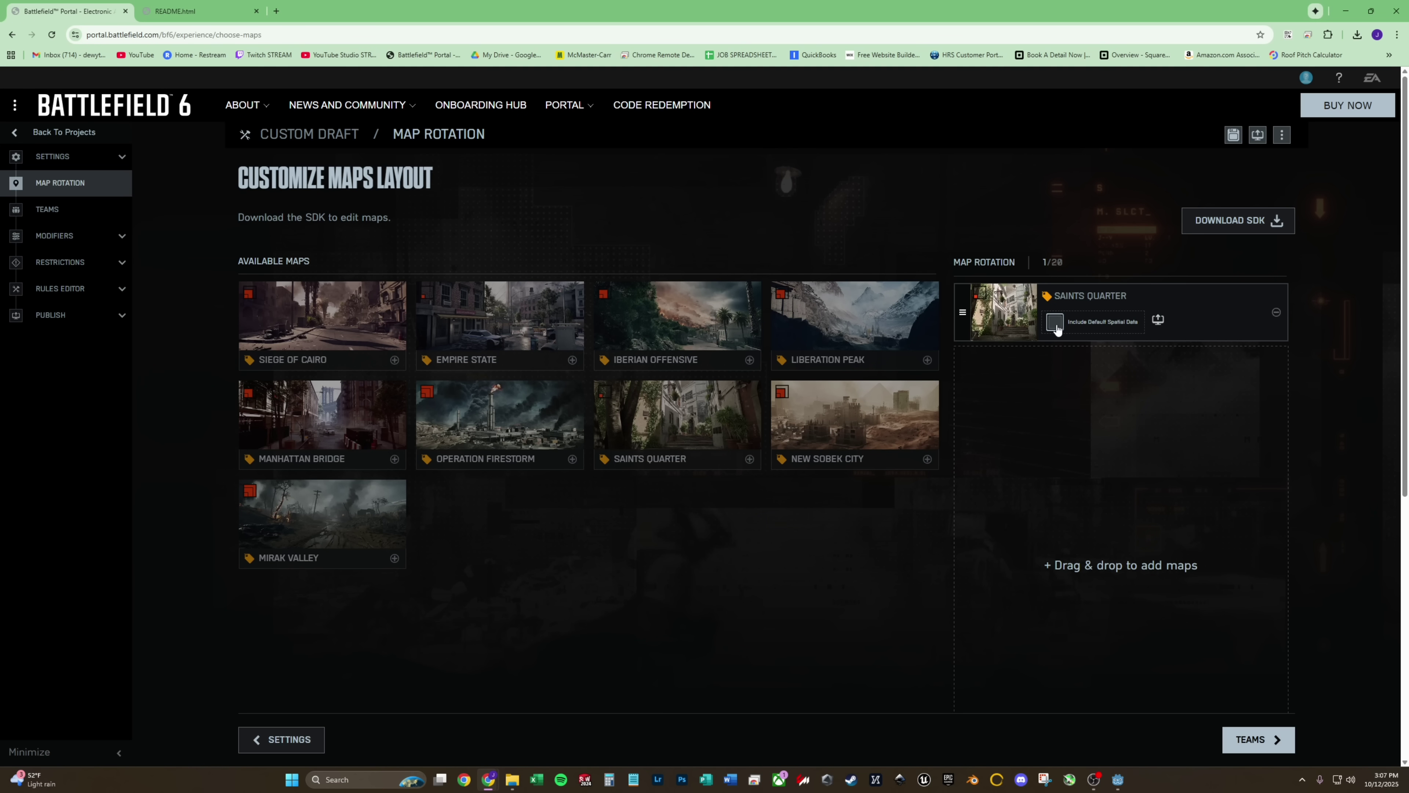
- Upload GuideTest.spatial.json from the PortalSDK export/levels folder as the Saints Quarter map's spatial data
{"action": "left_click", "coordinate": [1158, 321]}
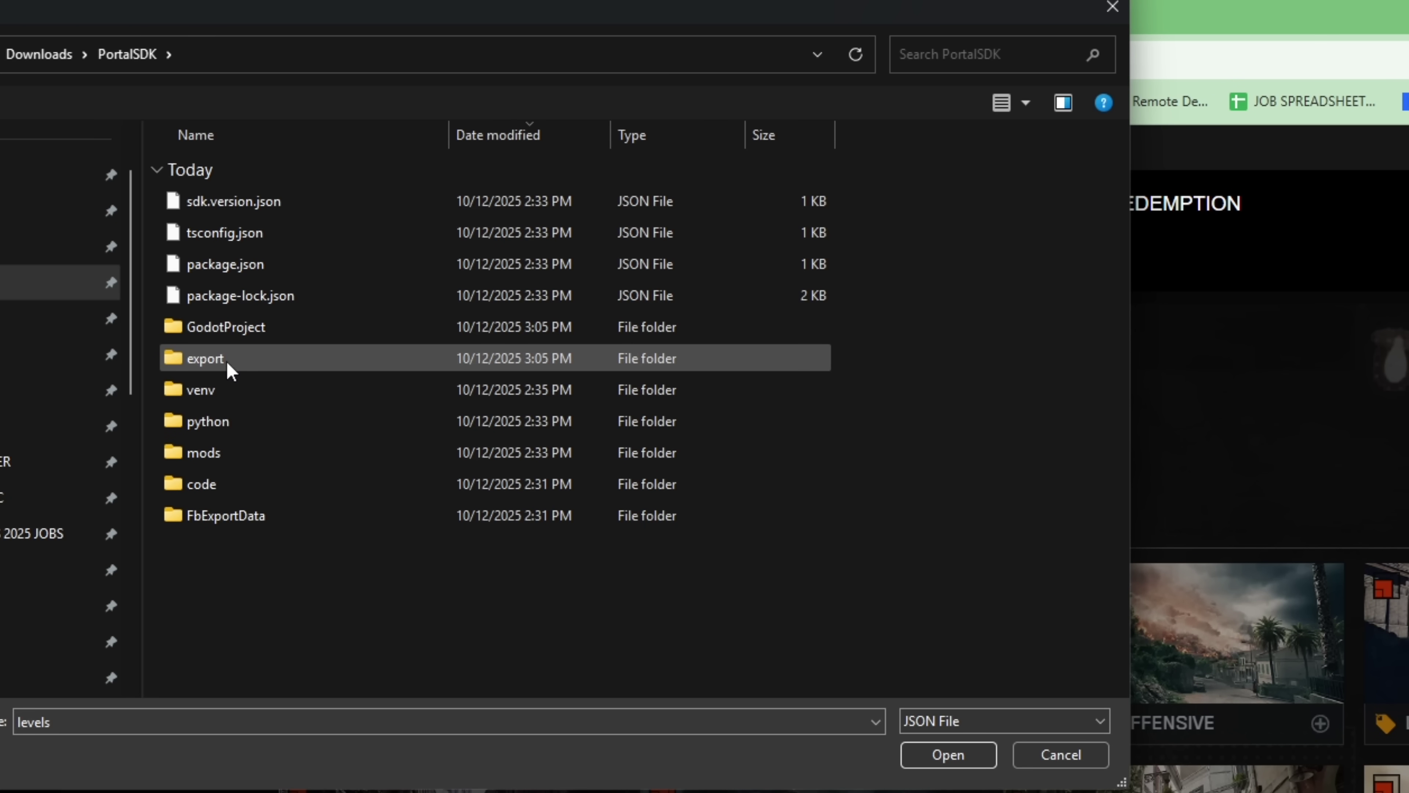
{"action": "double_click", "coordinate": [227, 359]}
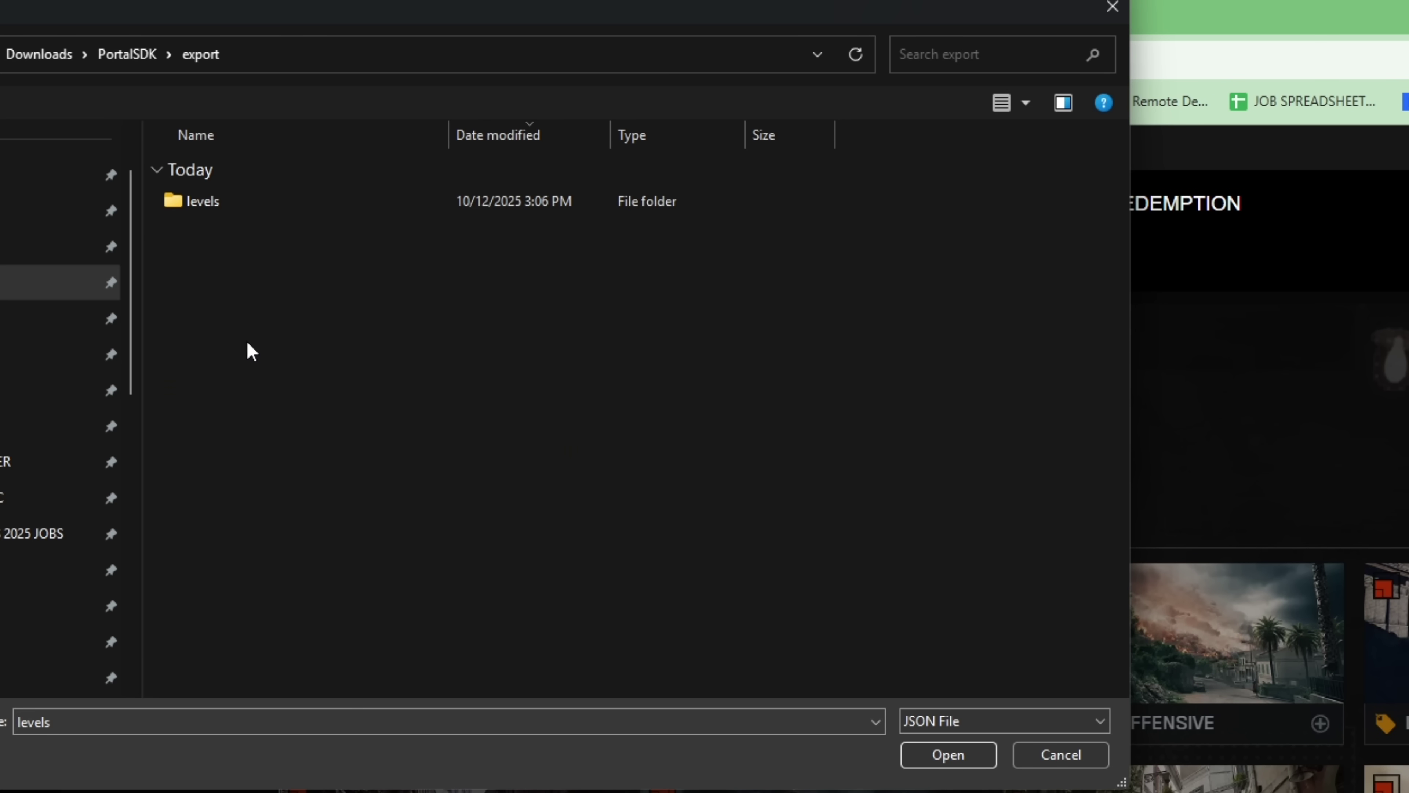
{"action": "double_click", "coordinate": [204, 204]}
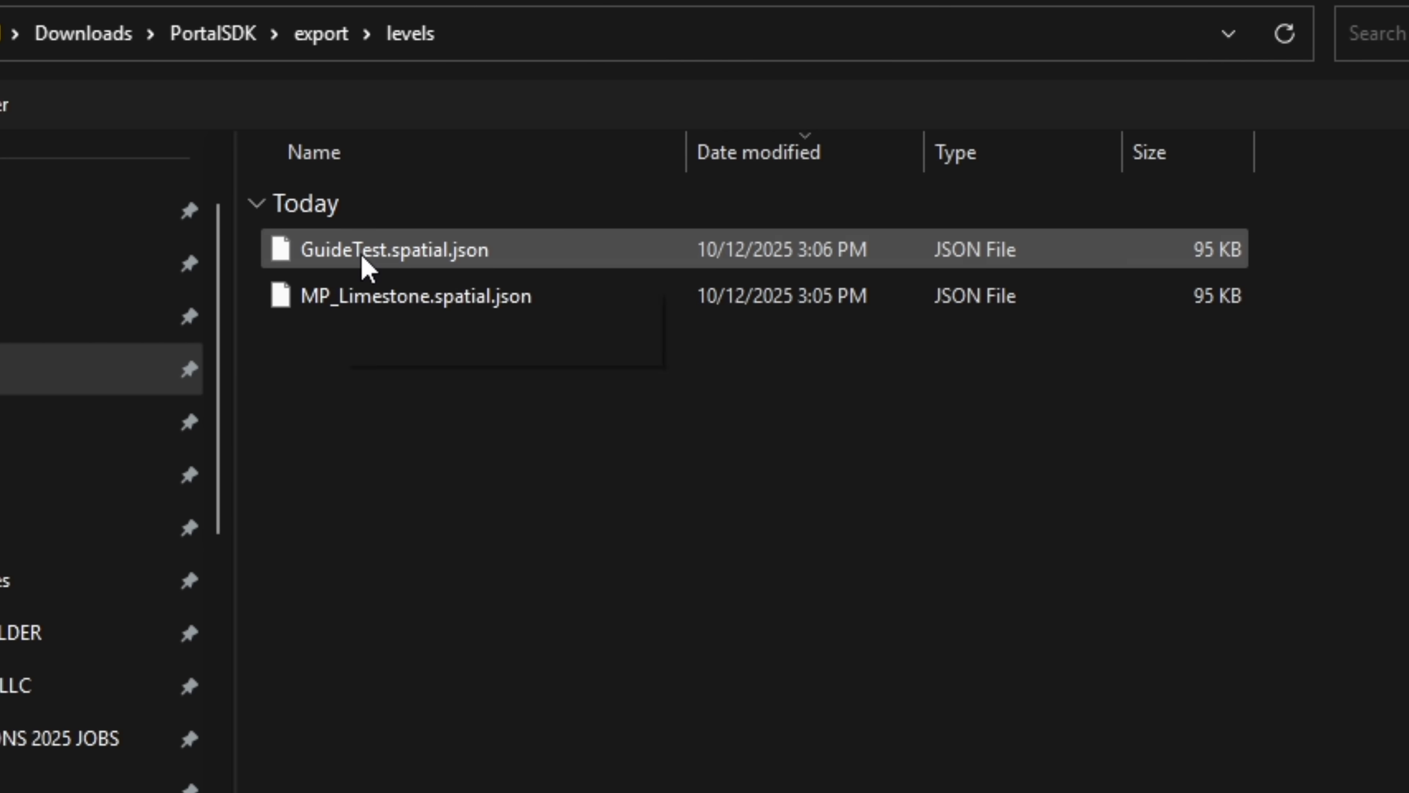
{"action": "double_click", "coordinate": [222, 205]}
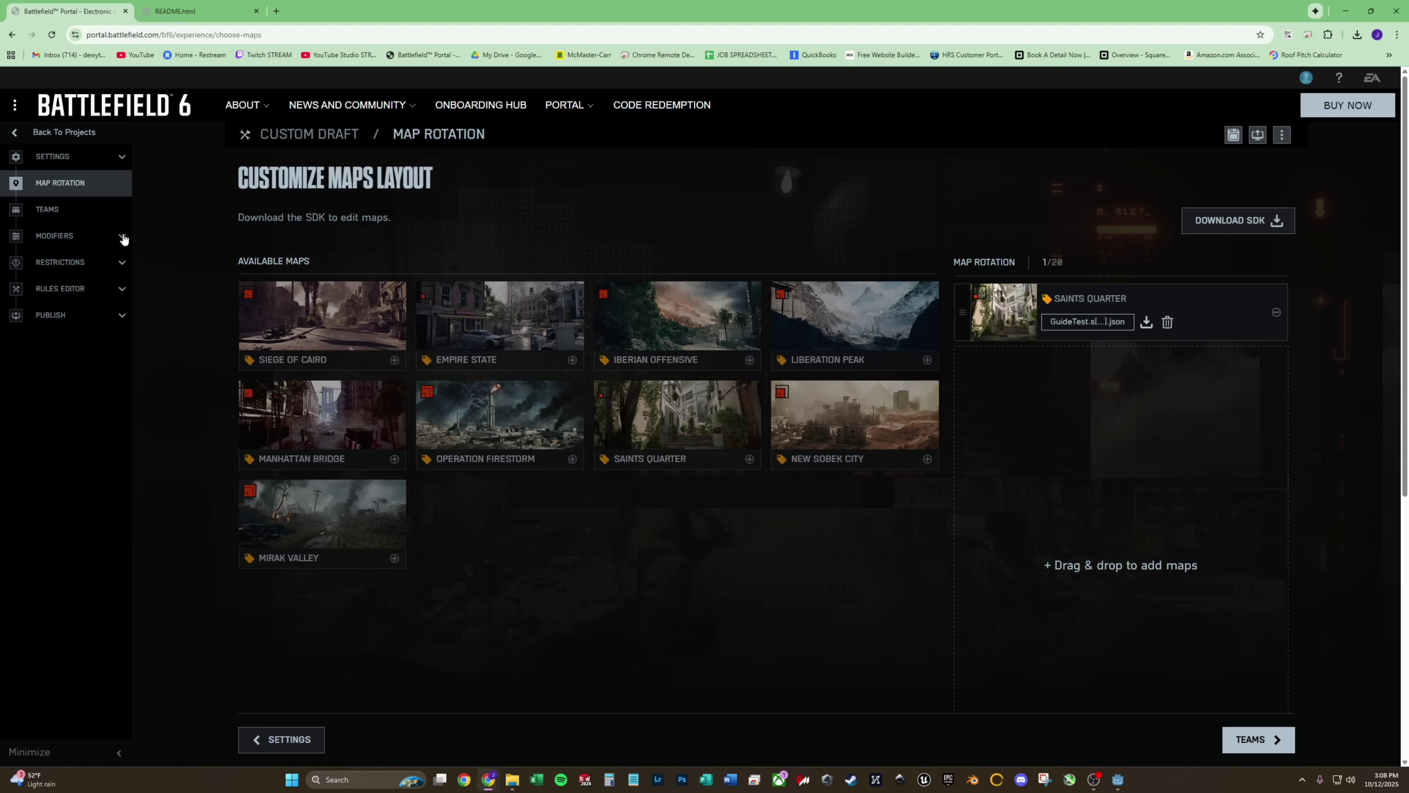
- Set the bot spawn type to Backfill in the team settings, and view the rules editor's Blocks and Script pages
{"action": "left_click", "coordinate": [54, 211]}
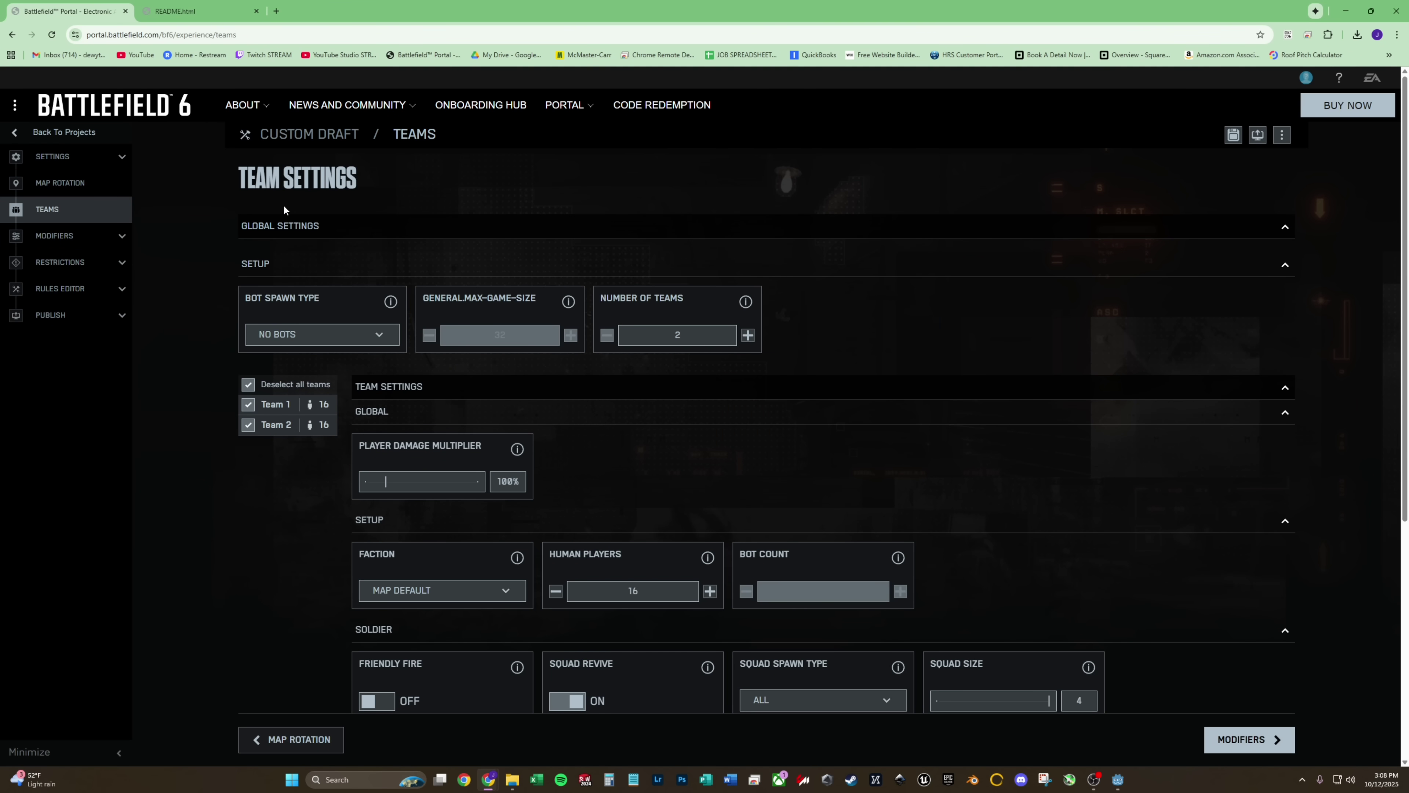
{"action": "left_click", "coordinate": [332, 334]}
{"action": "left_click", "coordinate": [324, 385]}
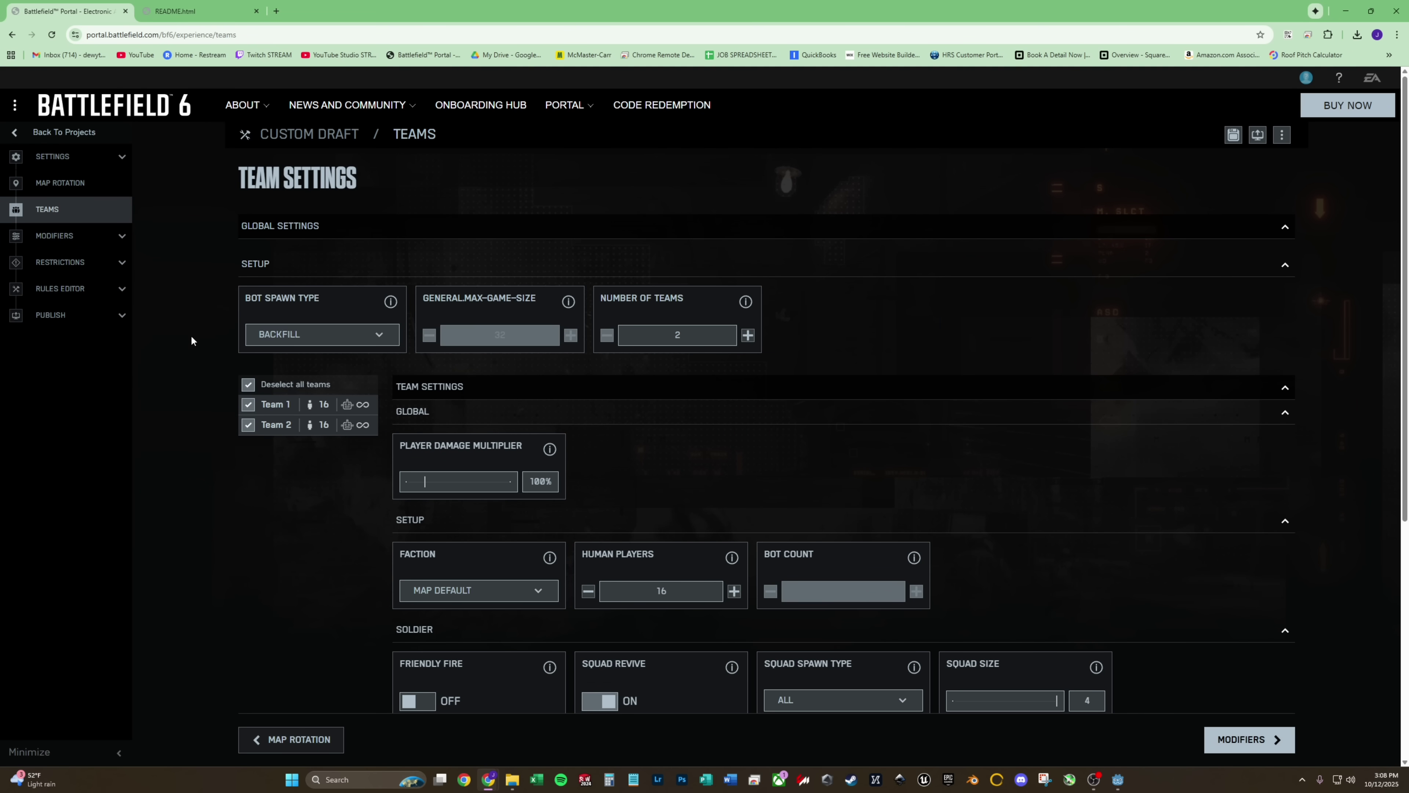
{"action": "left_click", "coordinate": [60, 288]}
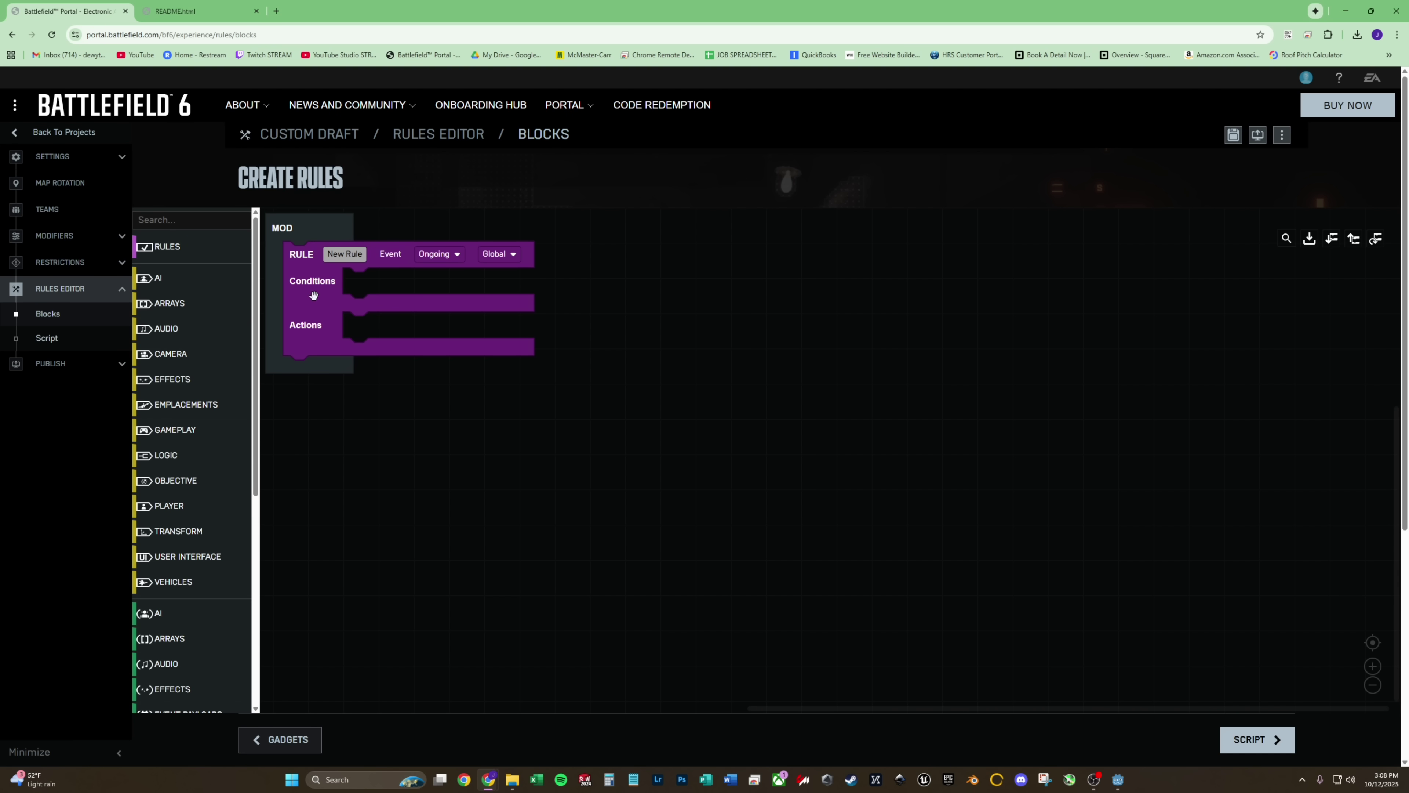
{"action": "left_click", "coordinate": [47, 338]}
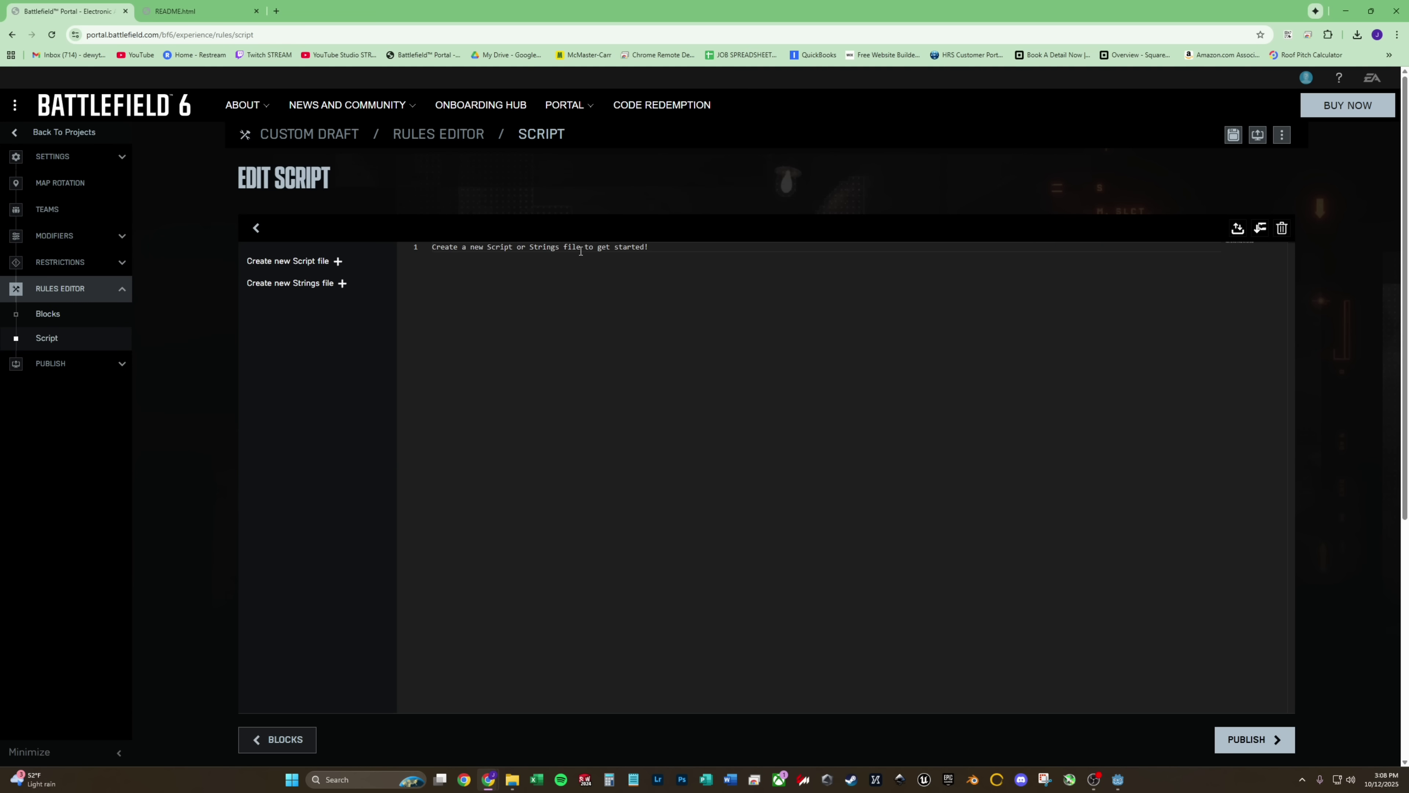
- Name the experience Guide Test and enter "This is just a test." as its description in the publishing details
{"action": "left_click", "coordinate": [66, 364]}
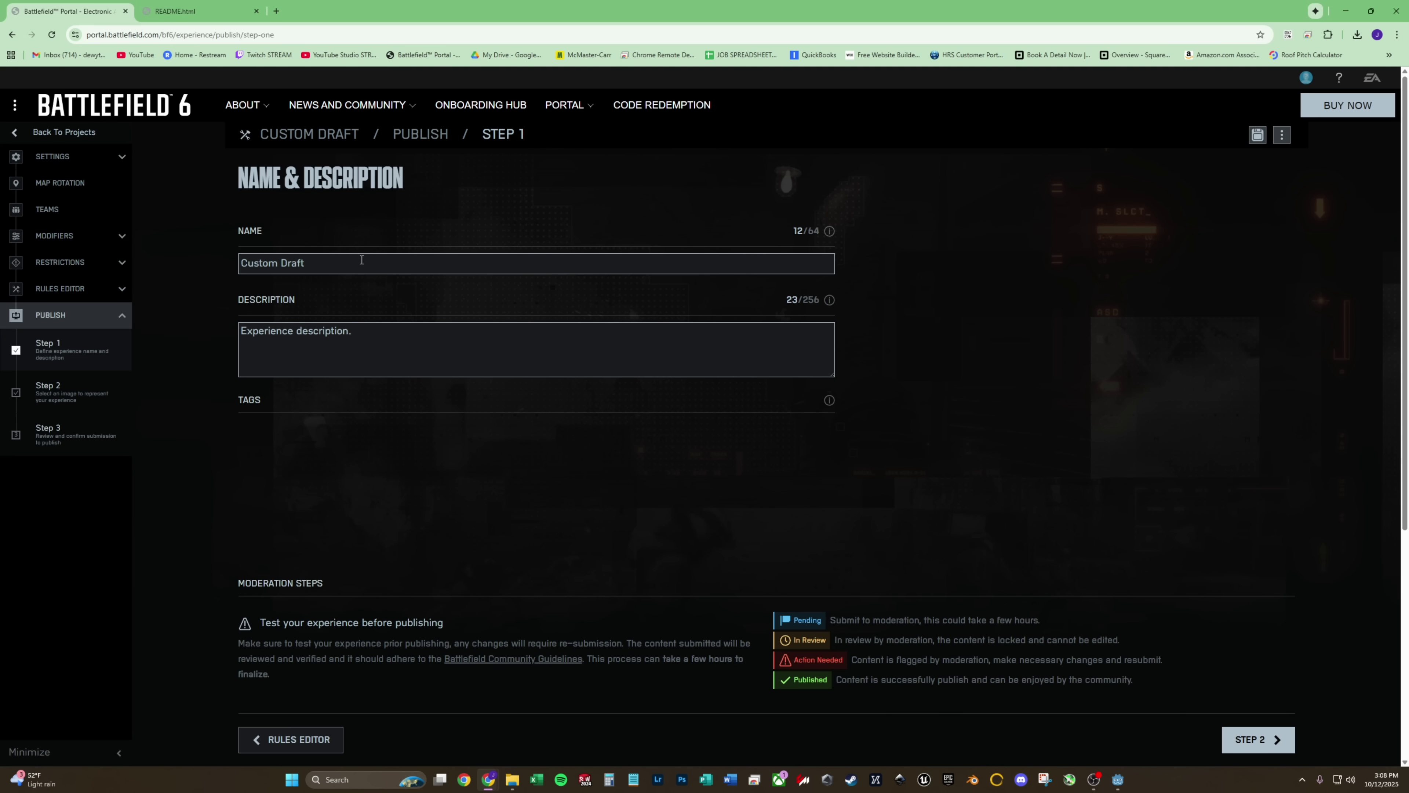
{"action": "type", "text": "Guide Test"}
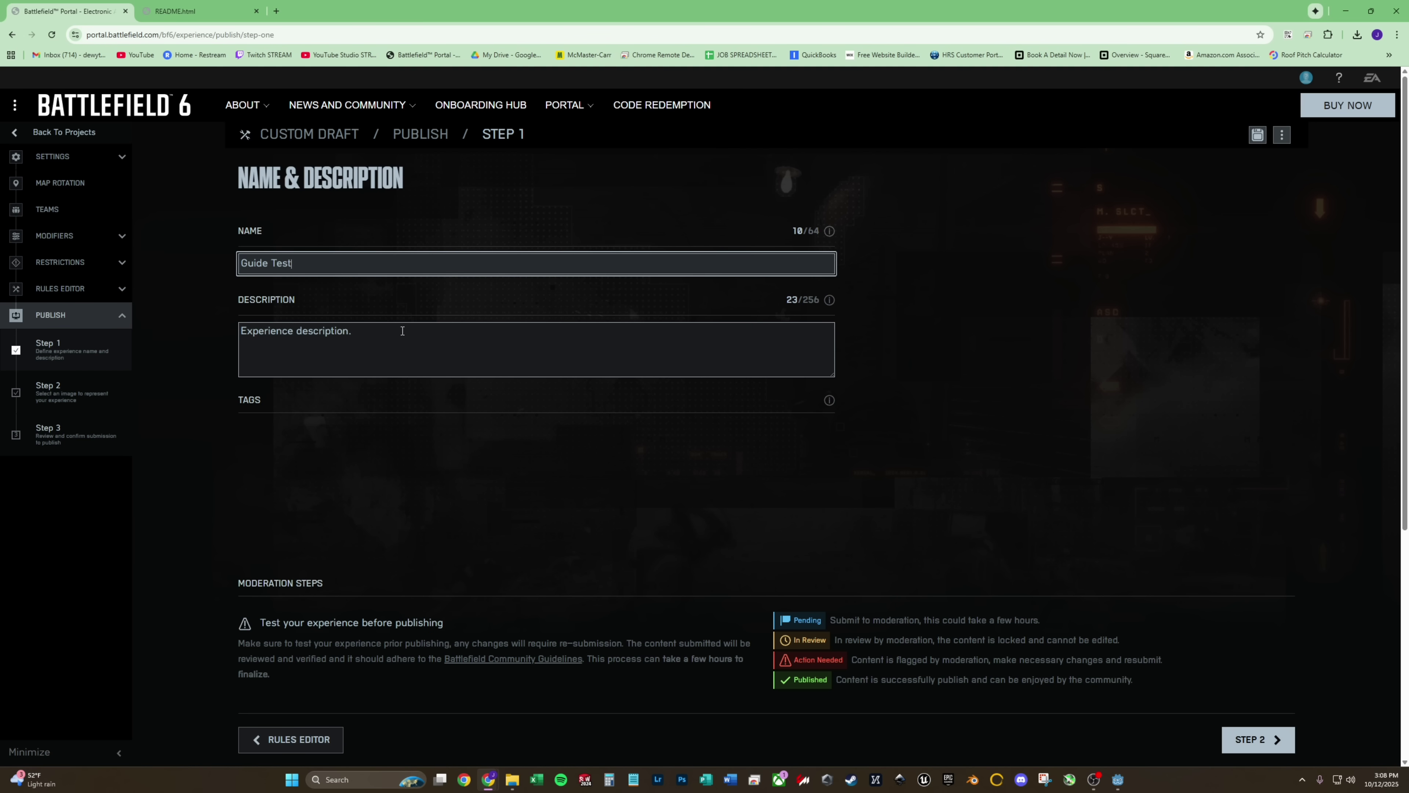
{"action": "left_click", "coordinate": [402, 331]}
{"action": "type", "text": "This is just a test."}
- Choose the image of a soldier above a burning, smoky valley for the experience and save Guide Test as a new experience
{"action": "left_click", "coordinate": [46, 392]}
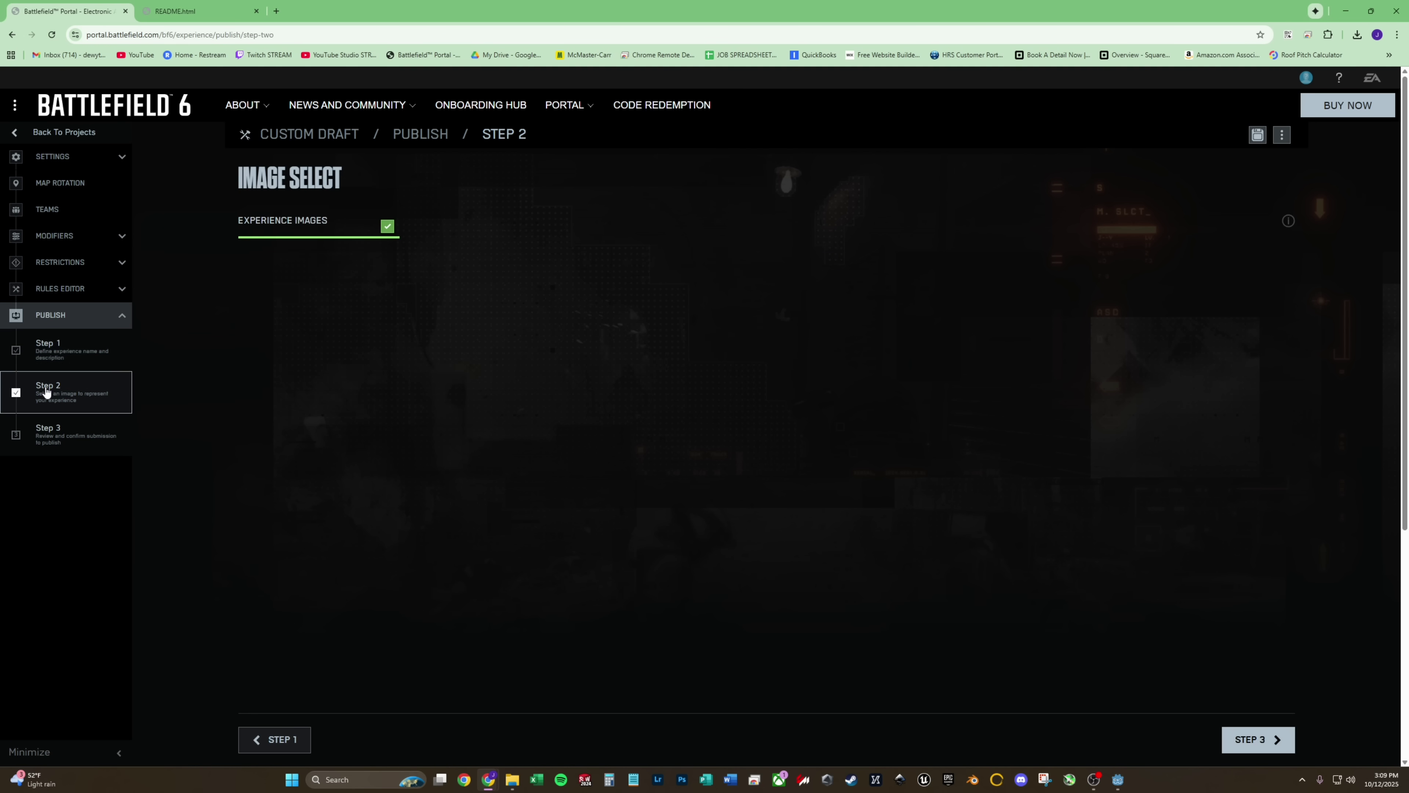
{"action": "scroll", "coordinate": [923, 407], "scroll_direction": "down", "scroll_amount": 5}
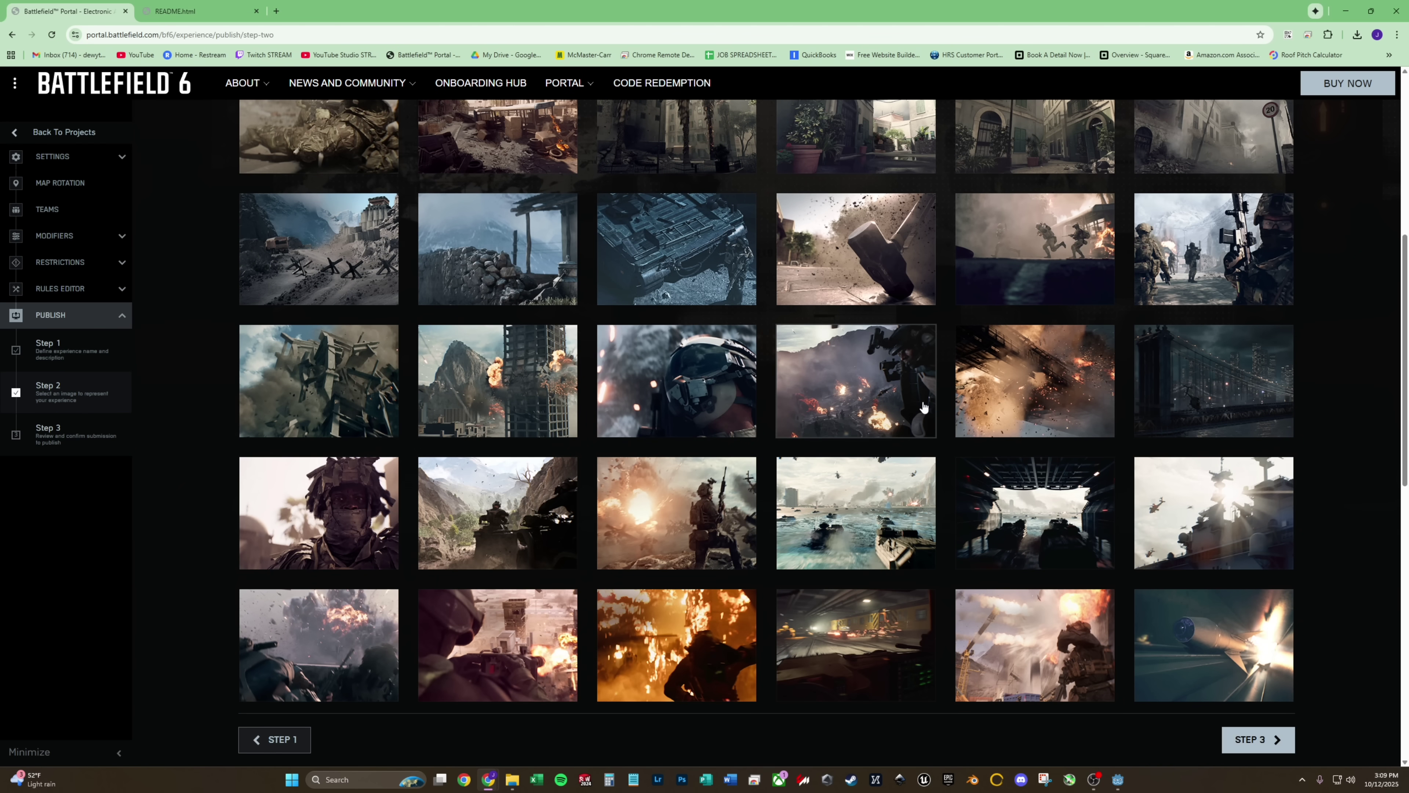
{"action": "left_click", "coordinate": [878, 380]}
{"action": "scroll", "coordinate": [876, 333], "scroll_direction": "up", "scroll_amount": 5}
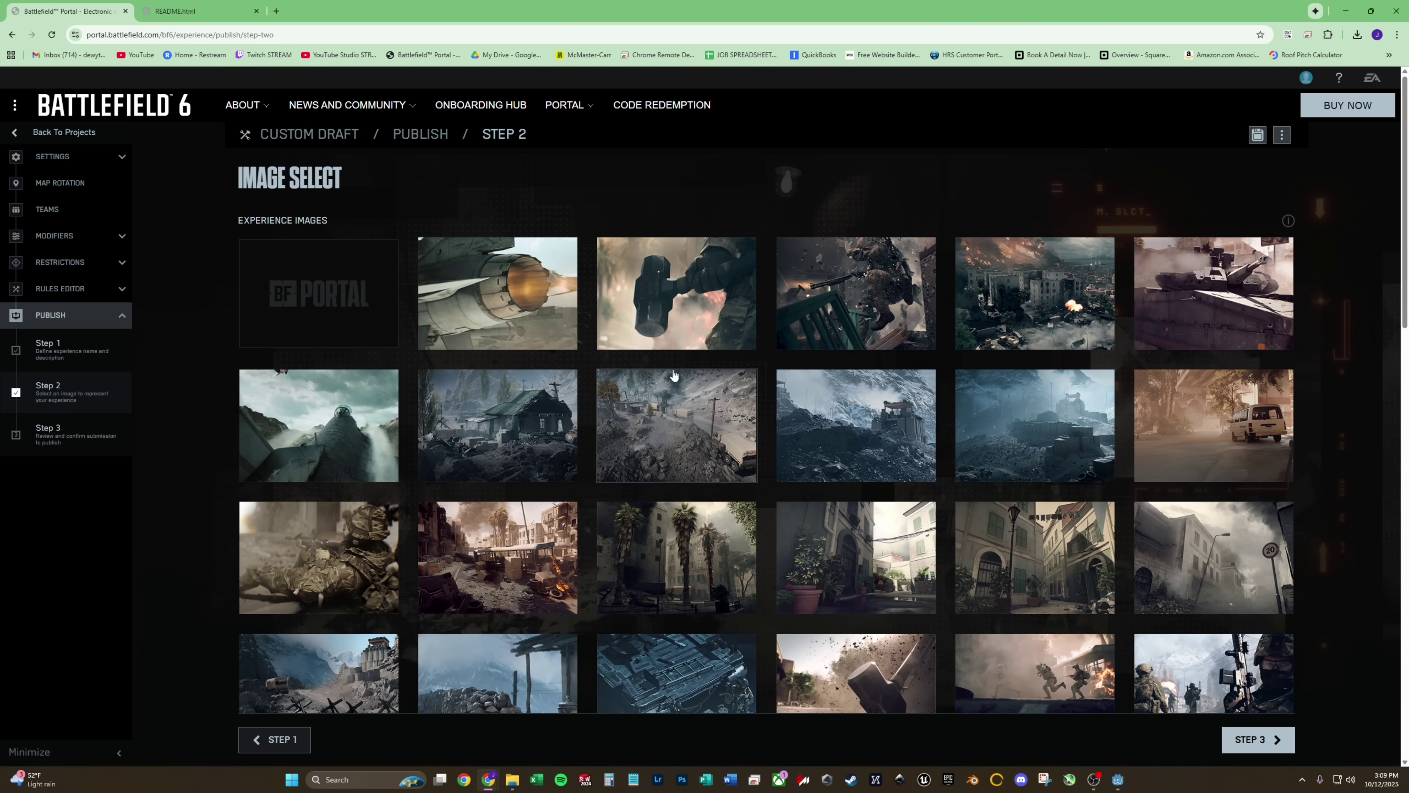
{"action": "left_click", "coordinate": [1257, 136]}
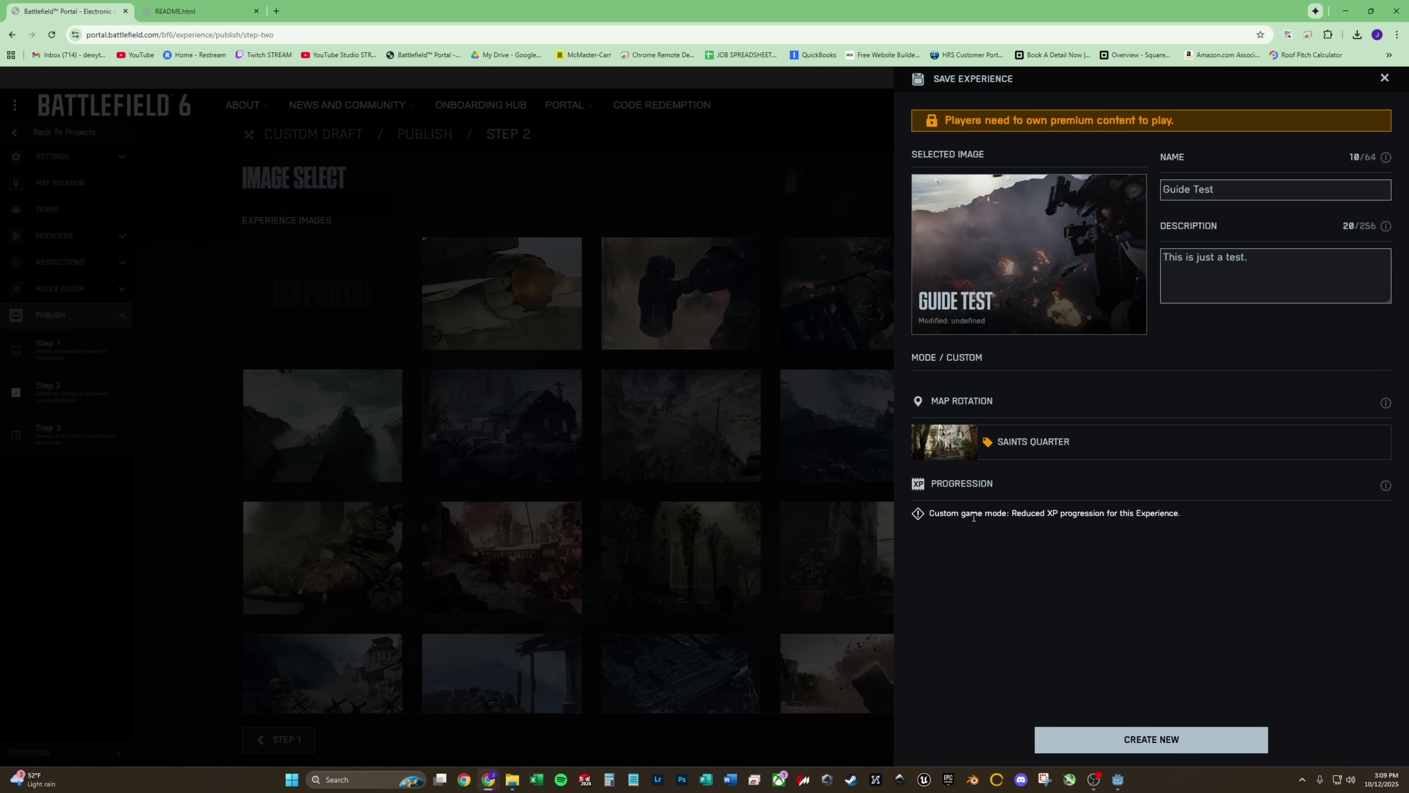
{"action": "left_click", "coordinate": [1154, 744]}
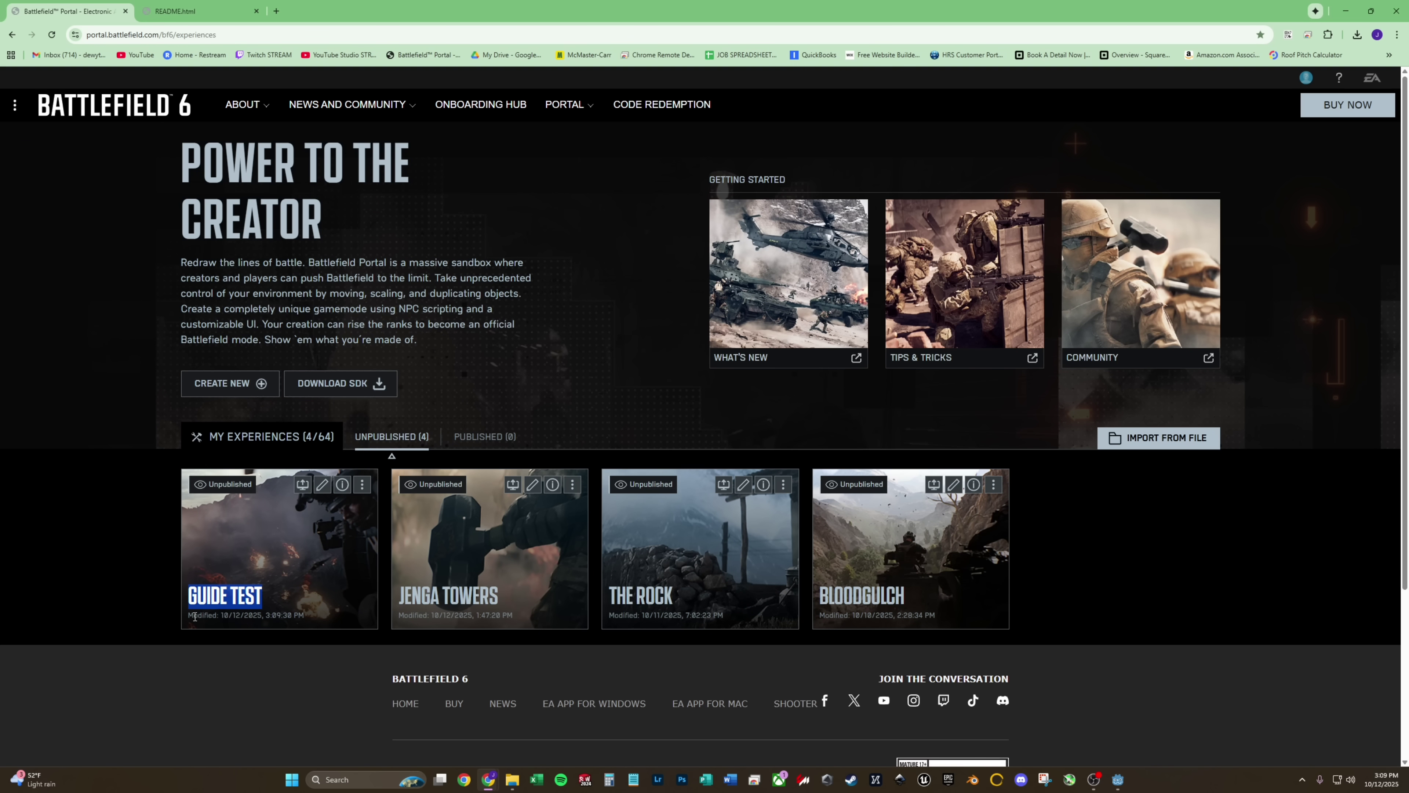
{"action": "left_click", "coordinate": [263, 615]}
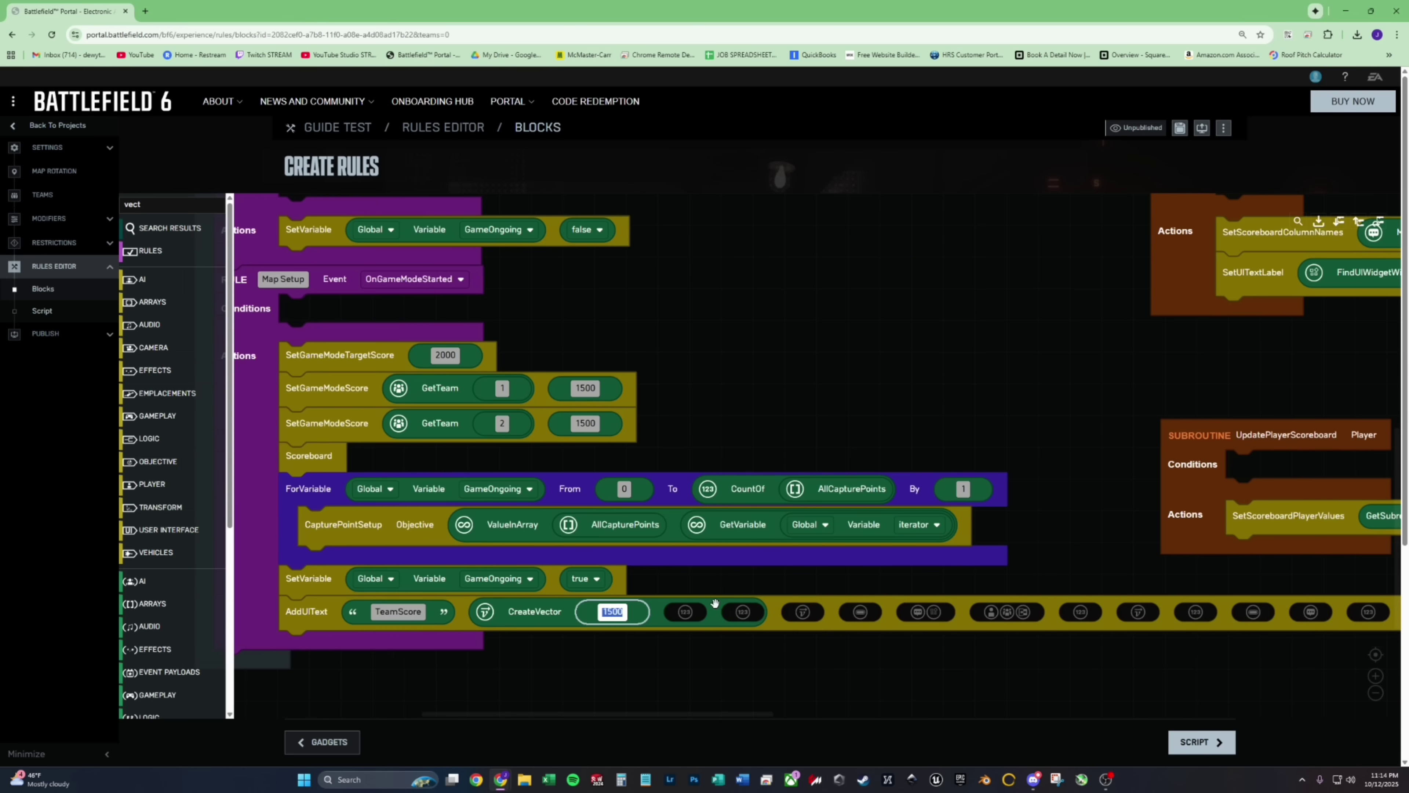
- Set the first CreateVector of the TeamScore AddUIText block to 50, 150, 0
{"action": "type", "text": "50"}
{"action": "key", "text": "Tab"}
{"action": "type", "text": "150"}
{"action": "key", "text": "Tab"}
{"action": "type", "text": "0"}
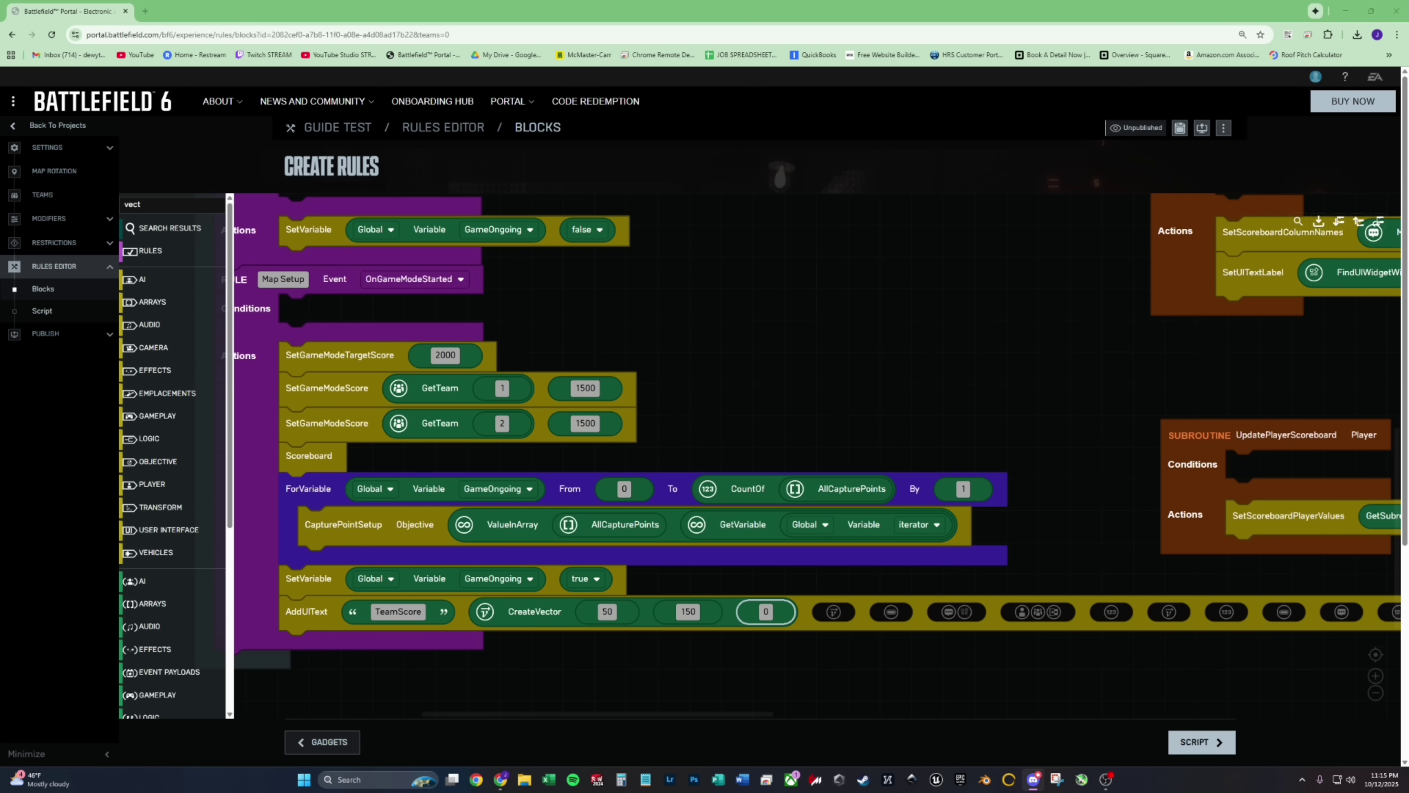
{"action": "left_click_drag", "start_coordinate": [756, 643], "coordinate": [631, 581]}
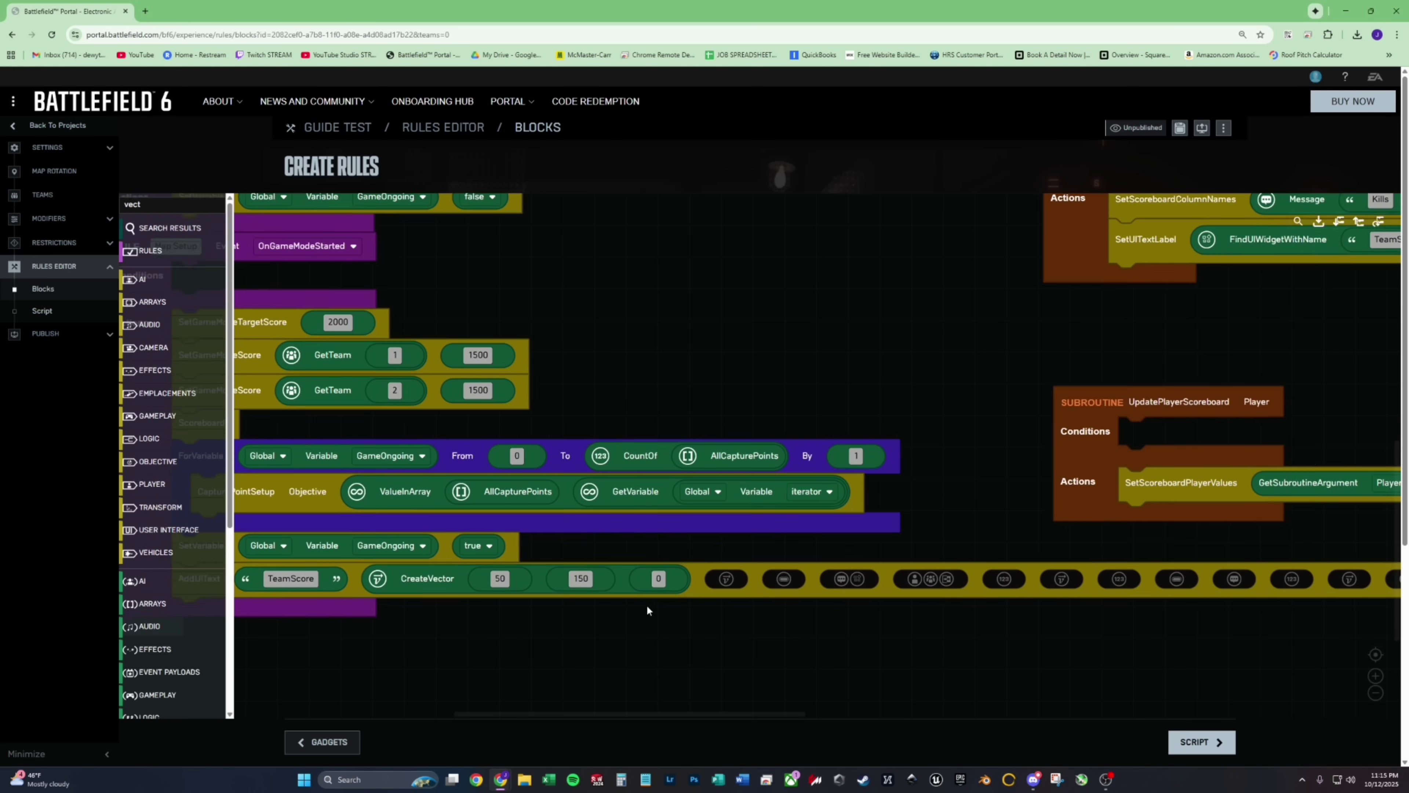
- Duplicate the vector into the next AddUIText slot and set its first two values to 400 and 40
{"action": "right_click", "coordinate": [429, 548]}
{"action": "left_click", "coordinate": [446, 556]}
{"action": "left_click", "coordinate": [825, 549]}
{"action": "type", "text": "400"}
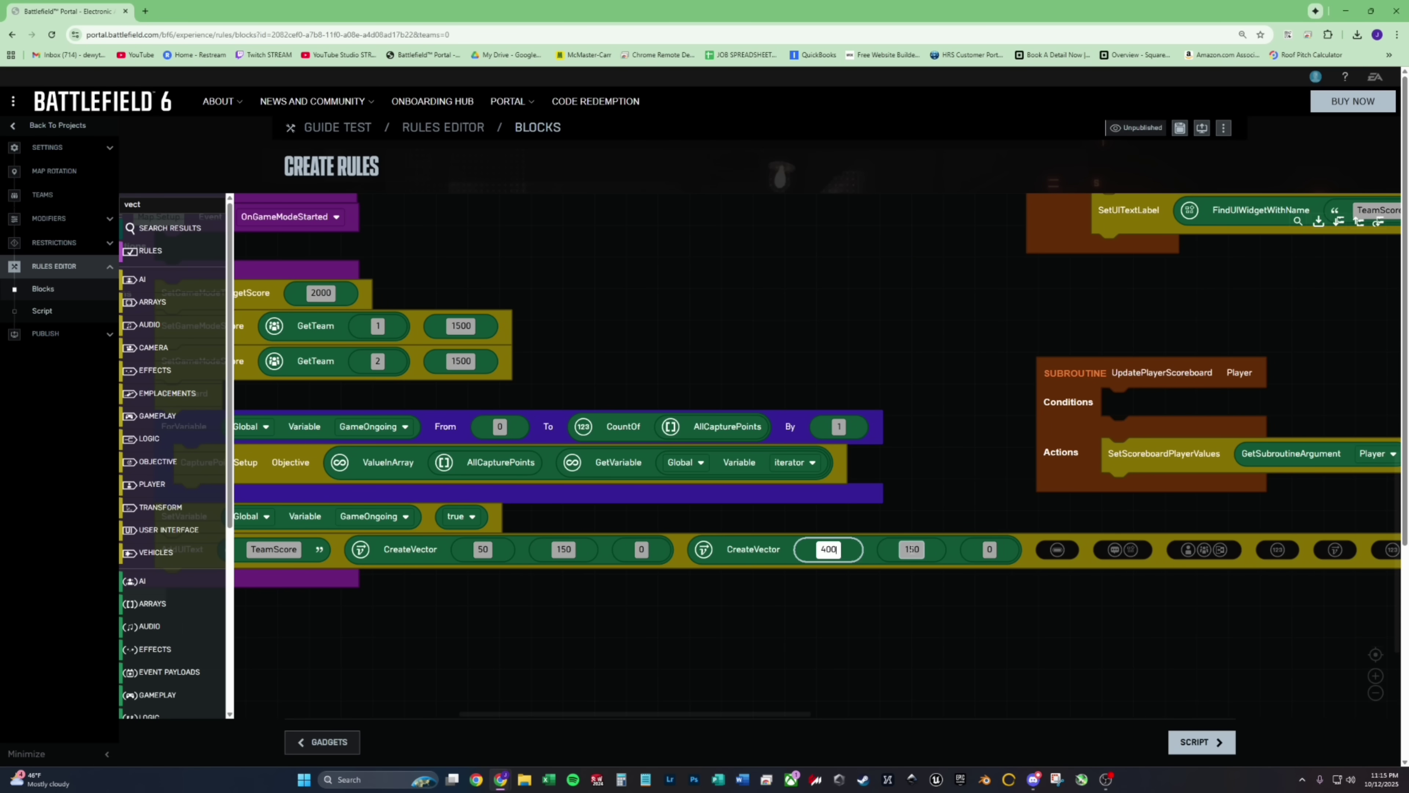
{"action": "key", "text": "Tab"}
{"action": "type", "text": "40"}
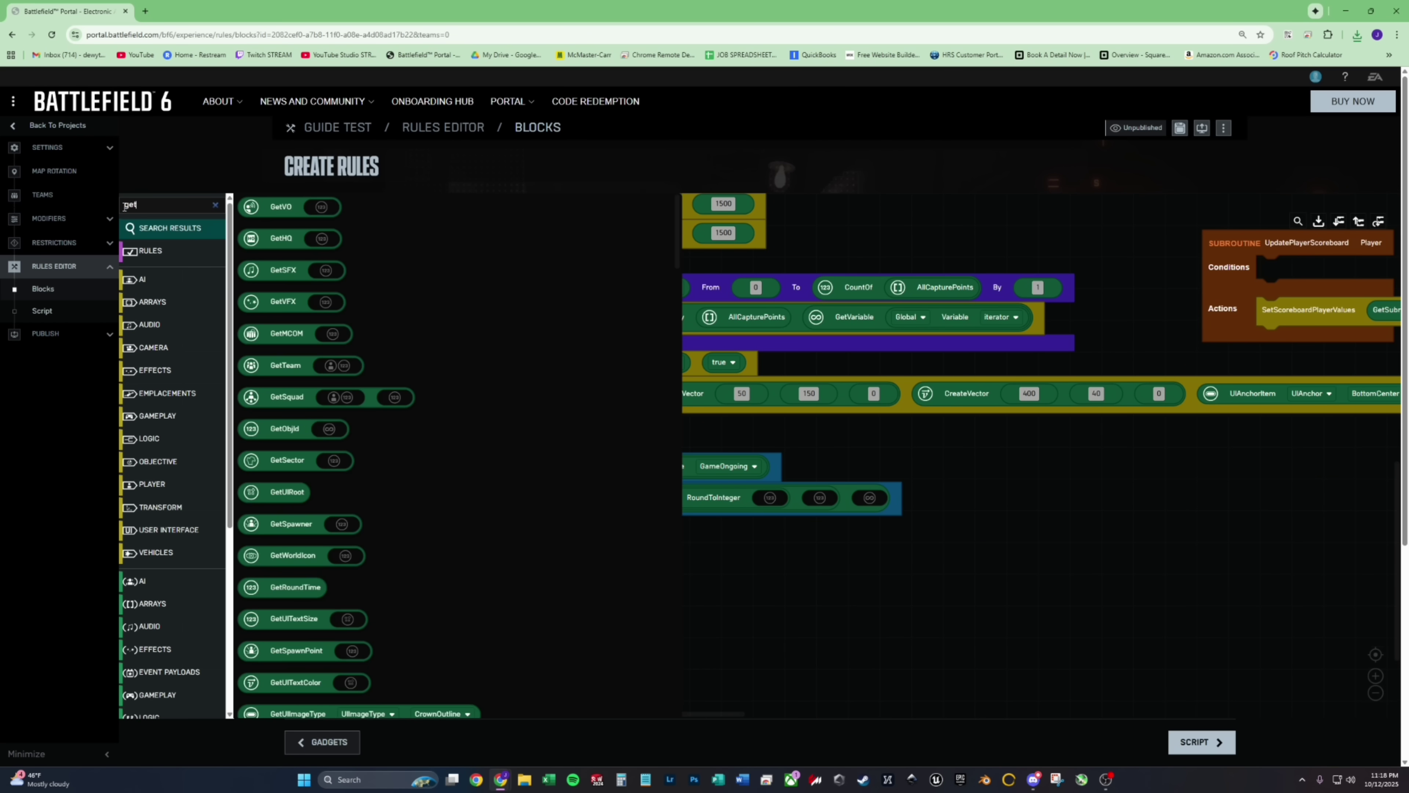
- Place a GetMatchTimeElapsed block in the RoundToInteger slot of the Score Tracker rule's condition
{"action": "left_click_drag", "start_coordinate": [266, 208], "coordinate": [789, 506]}
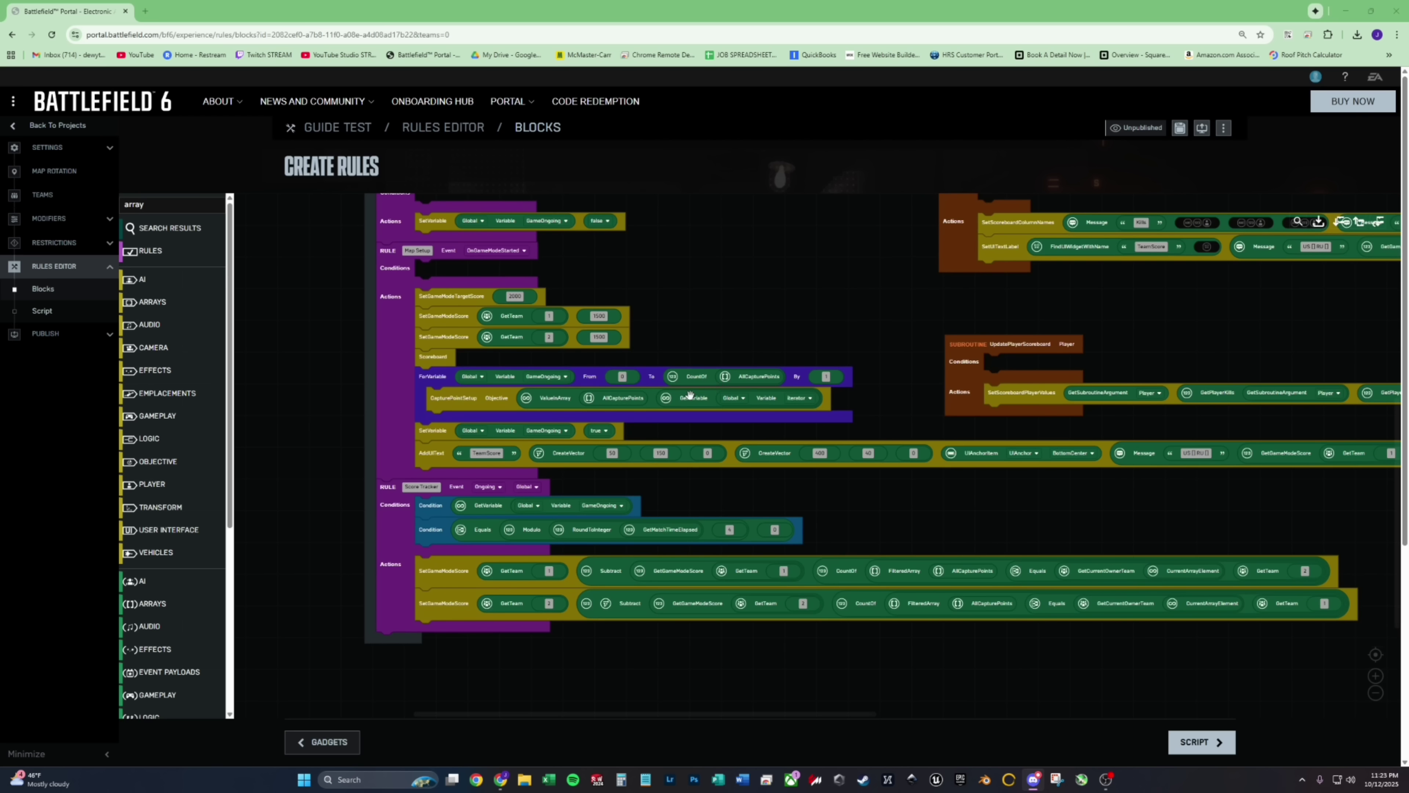
- Add a Scoreboard call at the end of the Score Tracker actions and attach a new empty rule beneath that rule
{"action": "left_click_drag", "start_coordinate": [433, 356], "coordinate": [428, 624]}
{"action": "left_click_drag", "start_coordinate": [411, 627], "coordinate": [400, 659]}
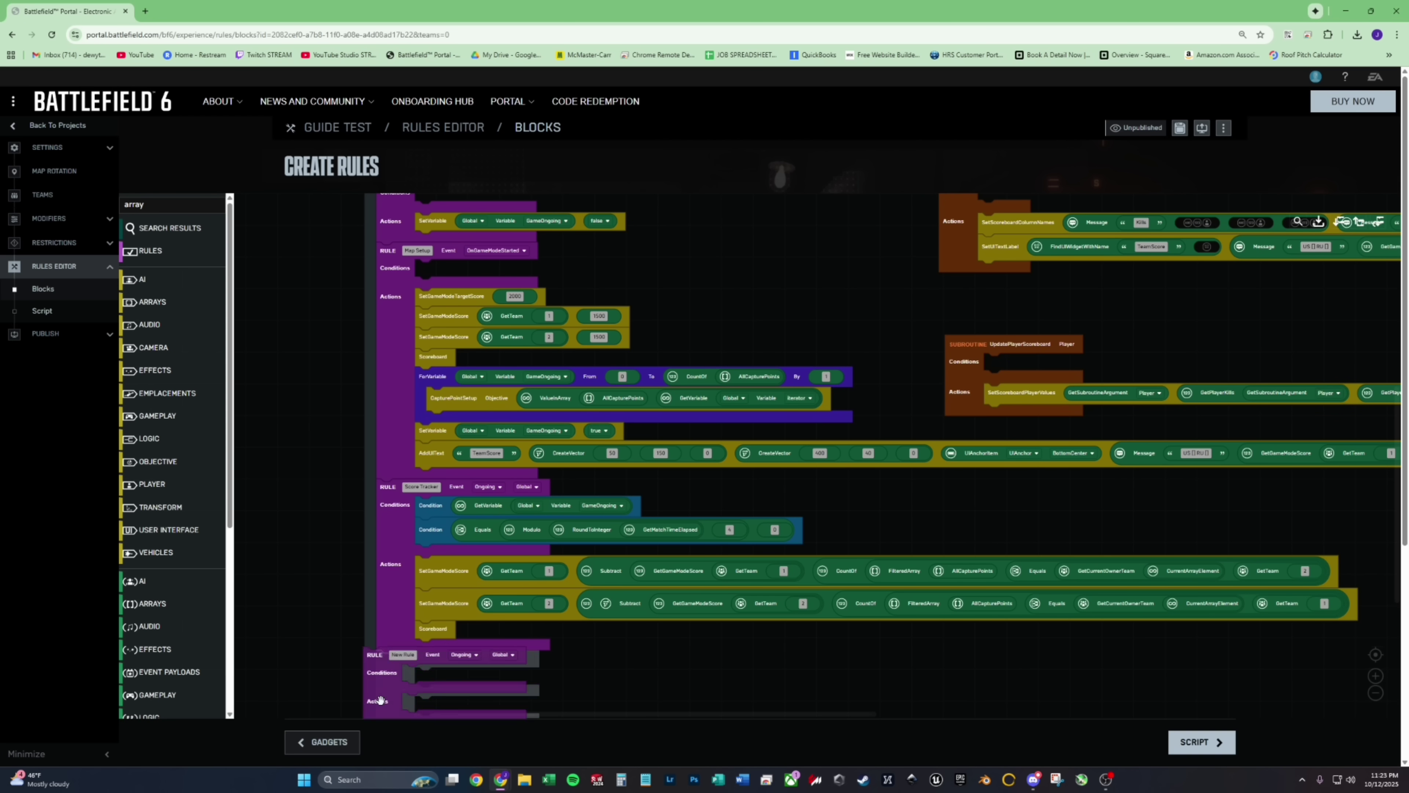
{"action": "left_click_drag", "start_coordinate": [610, 677], "coordinate": [806, 397]}
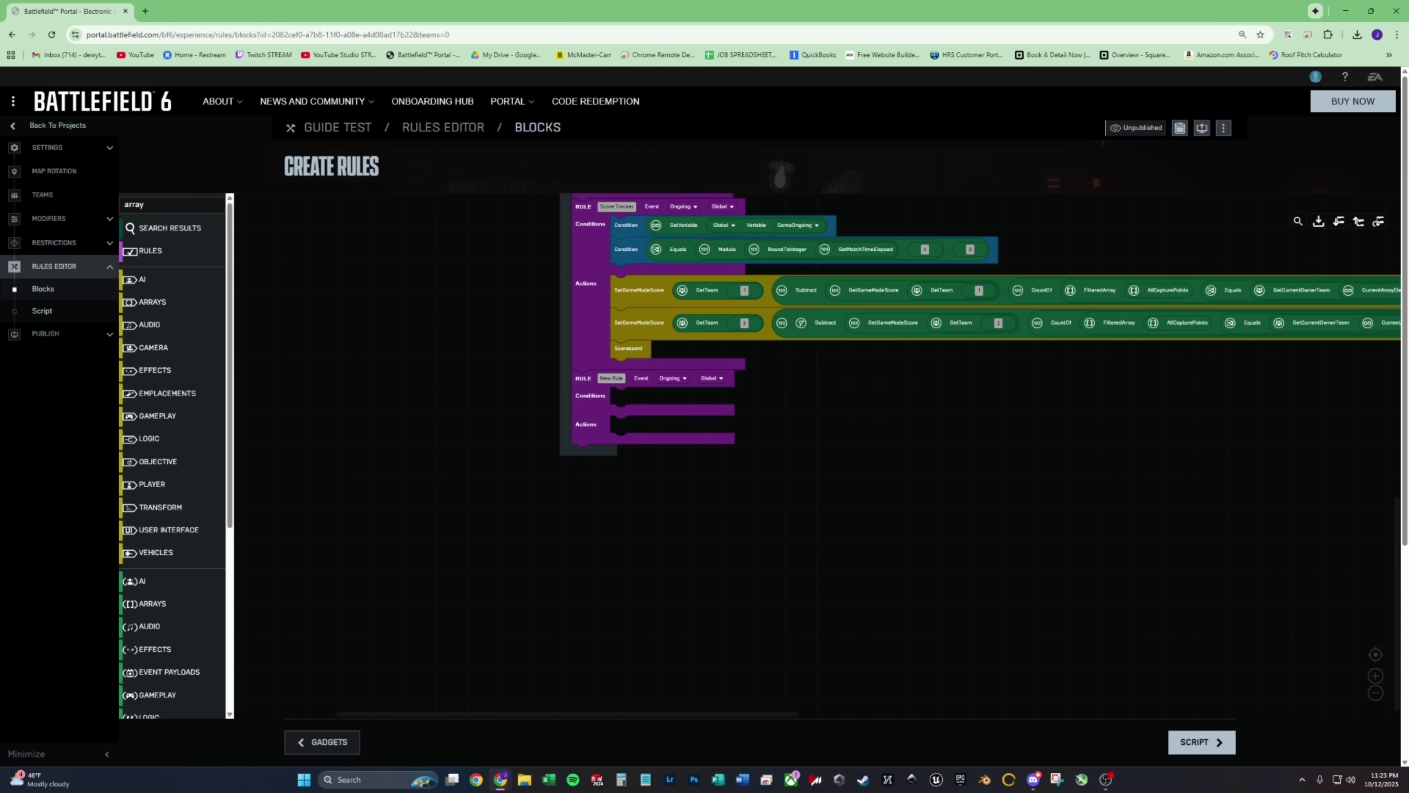
- Duplicate the empty rule at the end of the mod and name a rule Earn Kill
{"action": "key", "text": "alt+Tab"}
{"action": "right_click", "coordinate": [592, 415]}
{"action": "left_click", "coordinate": [613, 423]}
{"action": "left_click_drag", "start_coordinate": [760, 490], "coordinate": [725, 577]}
{"action": "left_click", "coordinate": [610, 452]}
{"action": "type", "text": "Earn Kill"}
{"action": "left_click", "coordinate": [611, 526]}
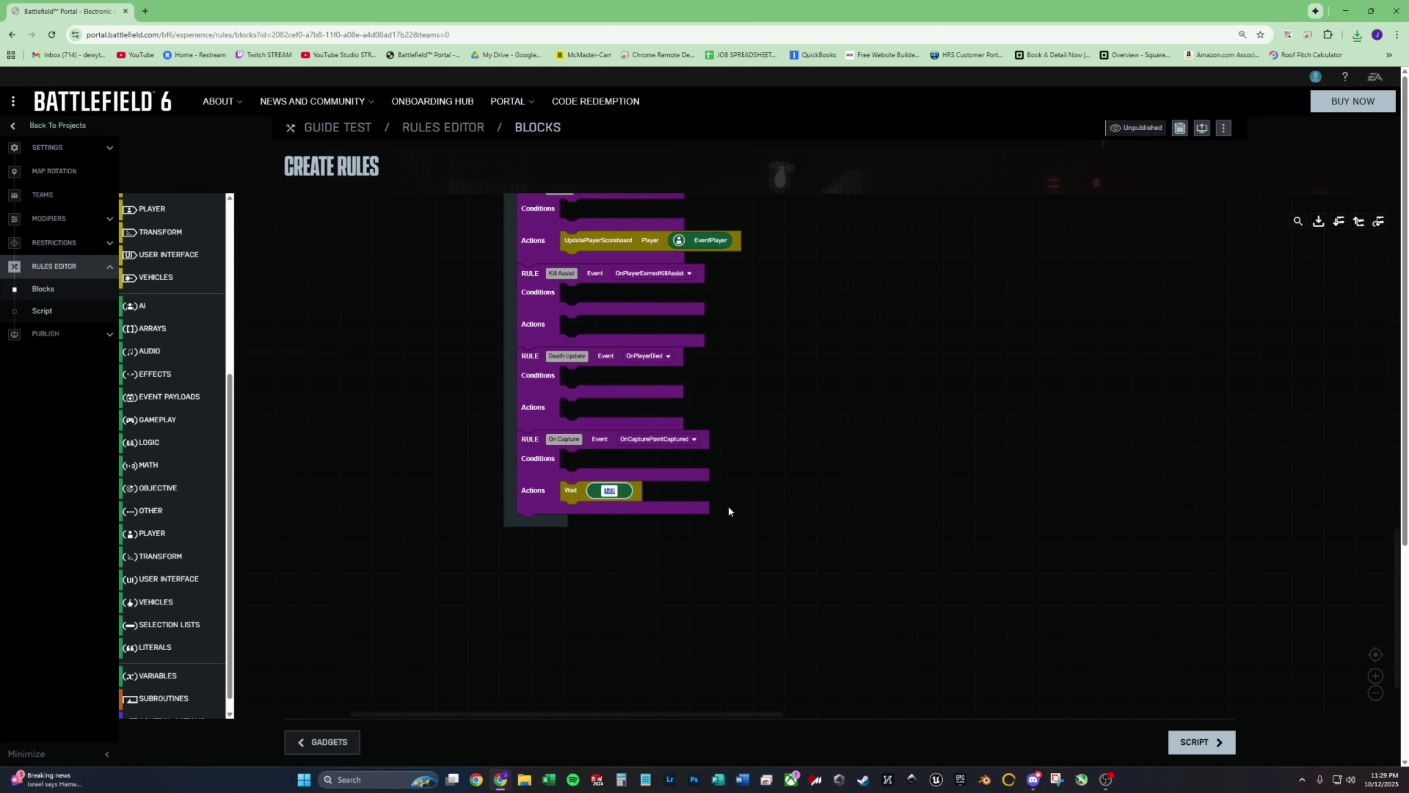
- Set the Wait action of the On Capture rule to 0.2
{"action": "type", "text": "0.2"}
- Search the blocks for "set", add a block from the Variables category below the On Capture rule's Wait action, and duplicate it
{"action": "scroll", "coordinate": [172, 389], "scroll_direction": "up", "scroll_amount": 10}
{"action": "left_click", "coordinate": [167, 202]}
{"action": "type", "text": "set"}
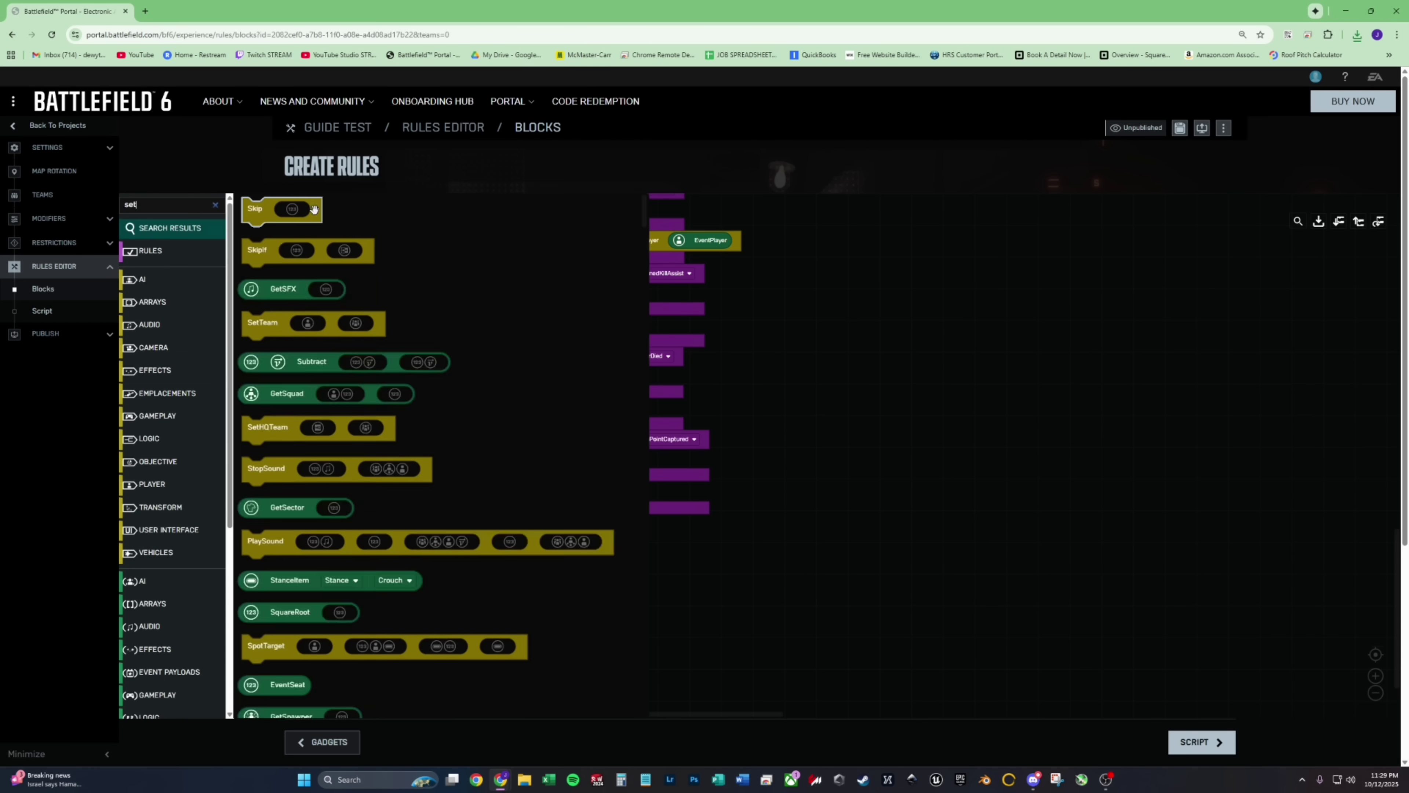
{"action": "scroll", "coordinate": [172, 389], "scroll_direction": "down", "scroll_amount": 10}
{"action": "left_click", "coordinate": [157, 660]}
{"action": "left_click_drag", "start_coordinate": [292, 311], "coordinate": [579, 513]}
{"action": "key", "text": "ctrl+c"}
{"action": "key", "text": "ctrl+v"}
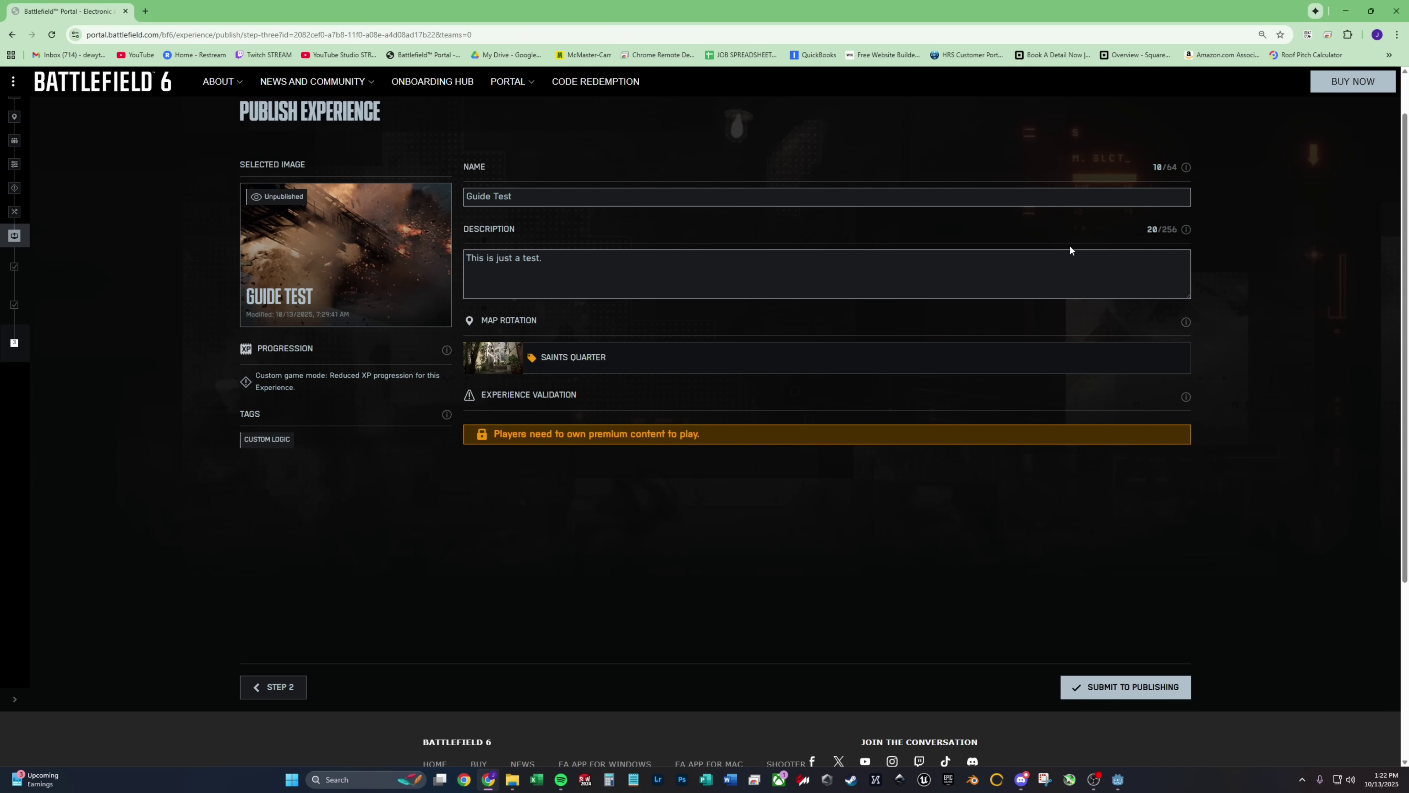
- Switch to Discord, view the posts in the bf6-map-submittal forum, and return to the GuideTest level in Godot
{"action": "key", "text": "alt+Tab"}
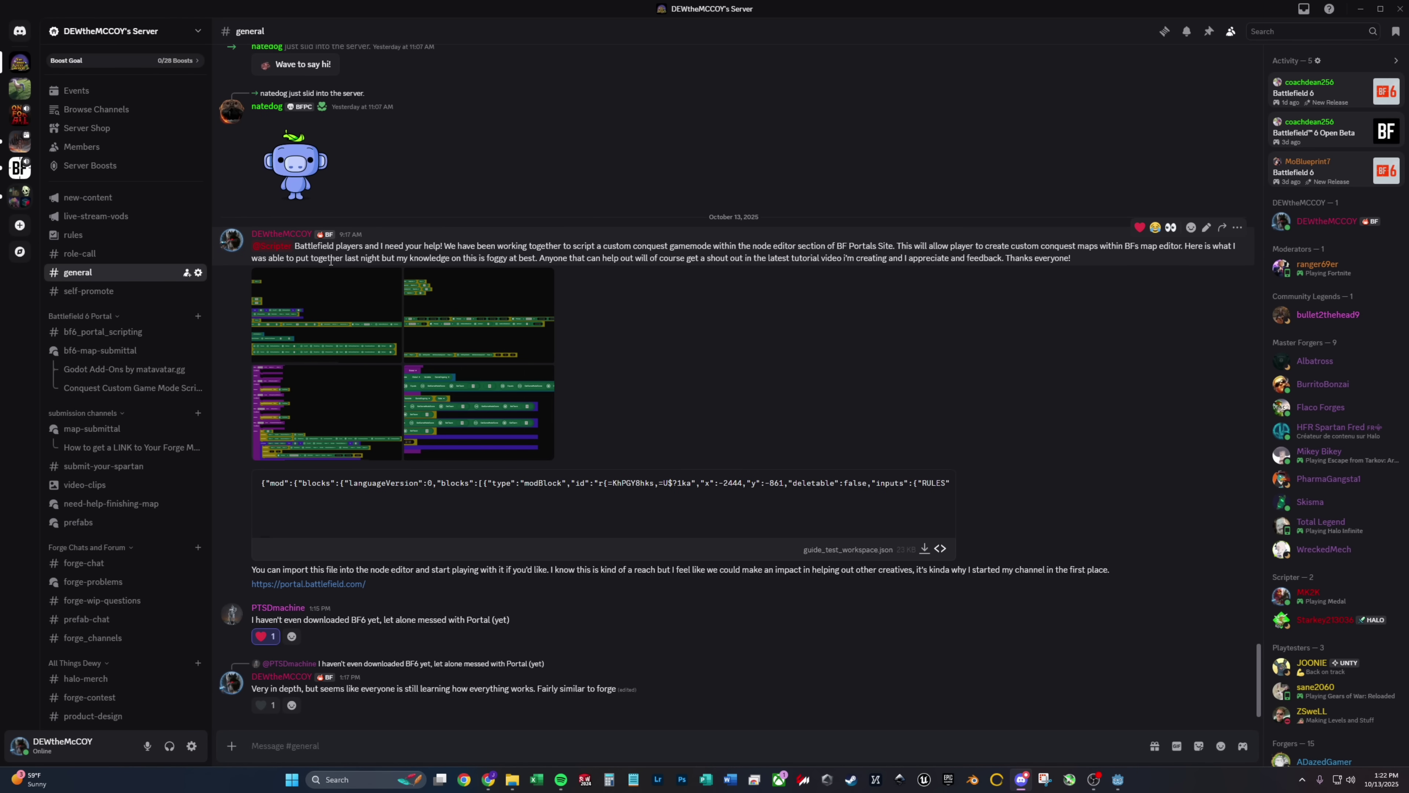
{"action": "left_click", "coordinate": [119, 355]}
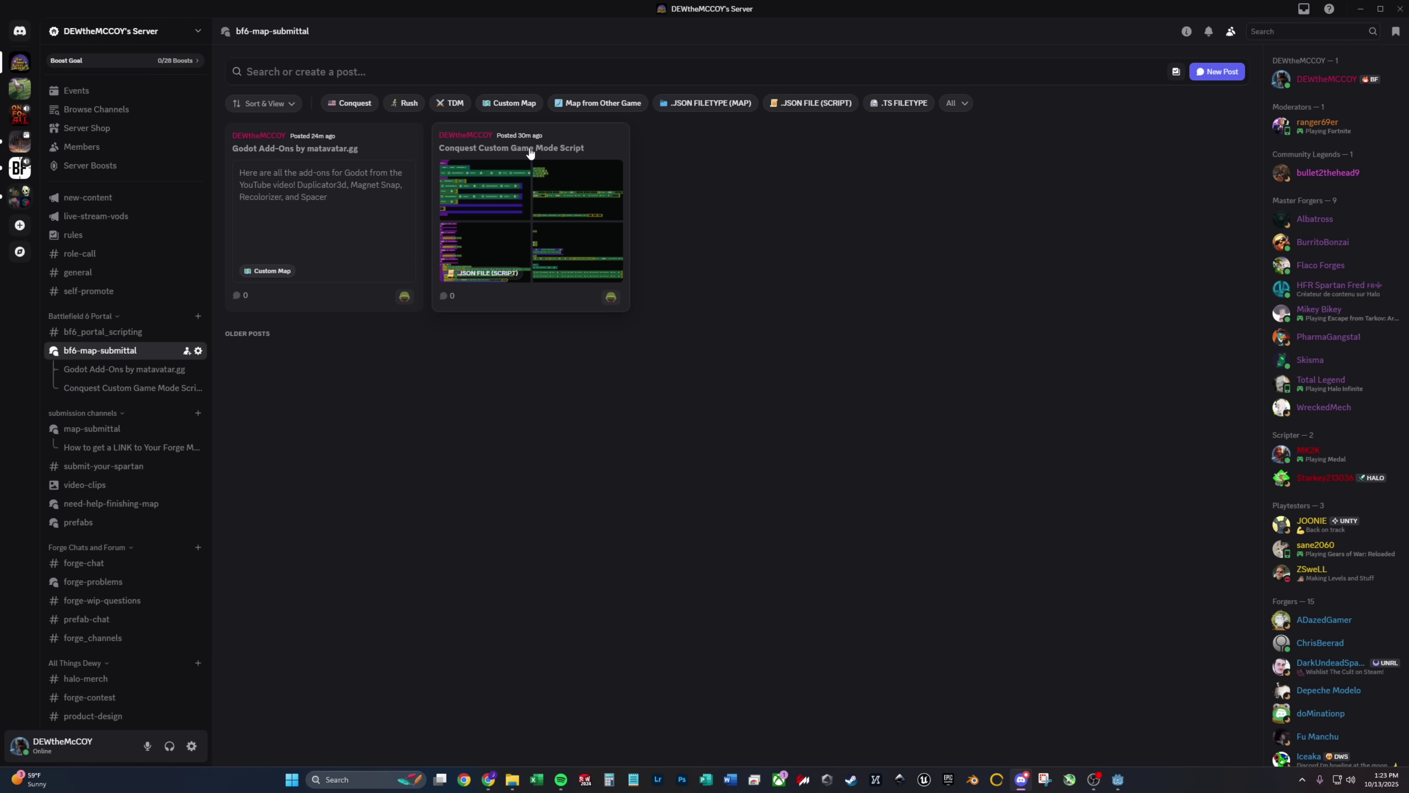
{"action": "key", "text": "alt+Tab"}
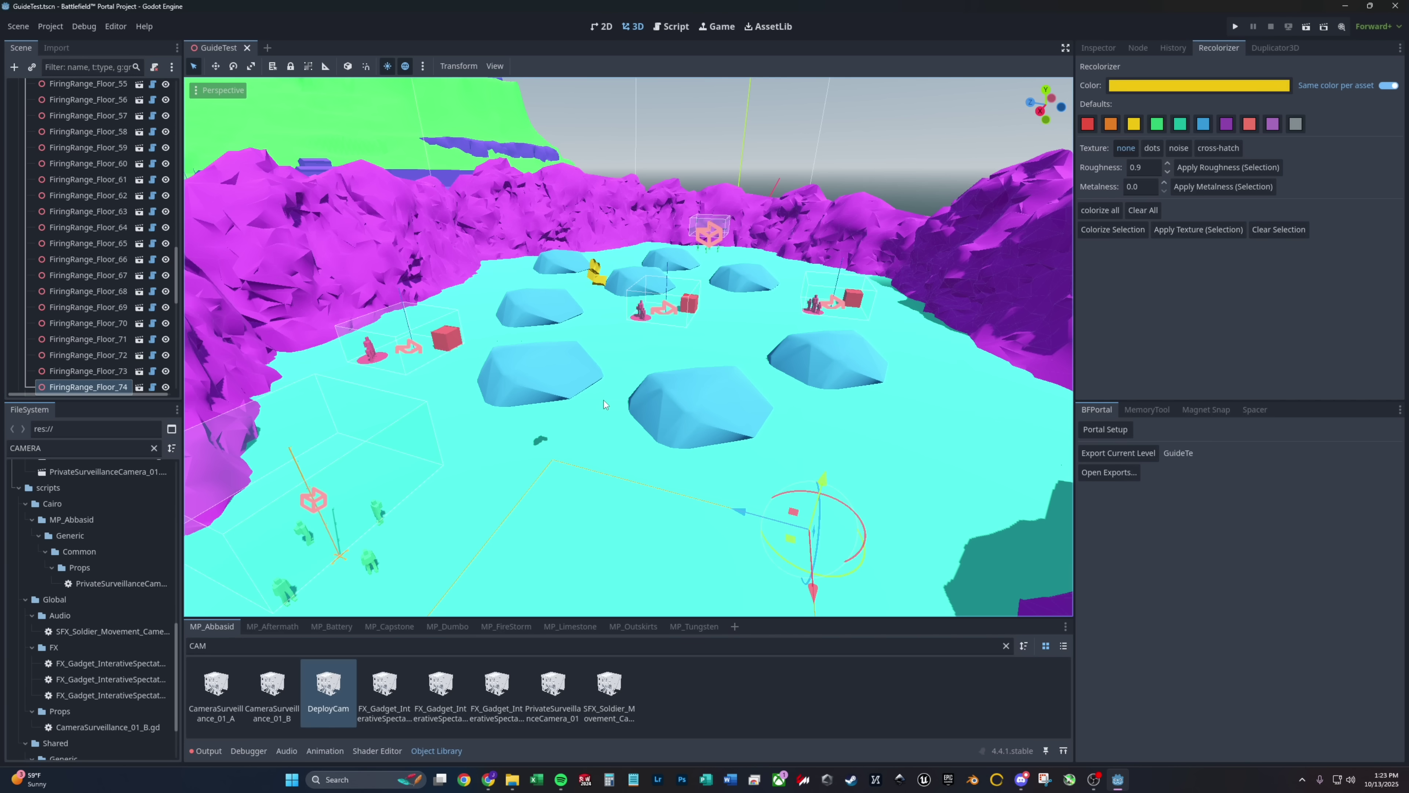